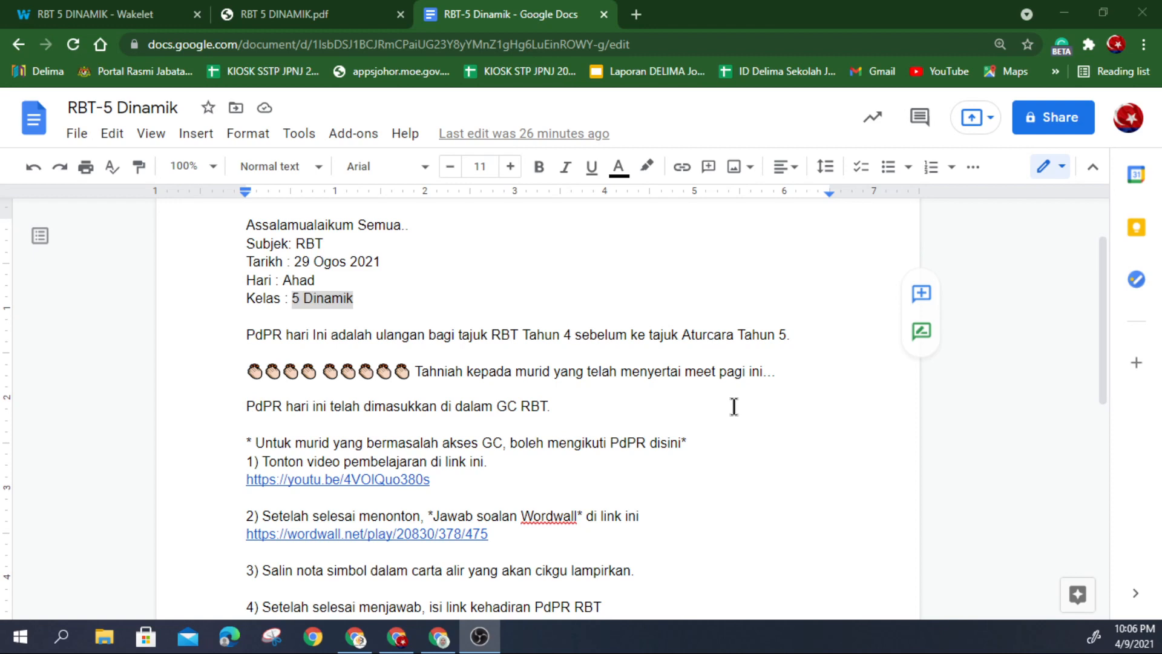
# Step: Read through the RBT-5 Dinamik lesson notice, then switch to the RBT 5 DINAMIK Wakelet tab
pyautogui.scroll(-1, 710, 453)
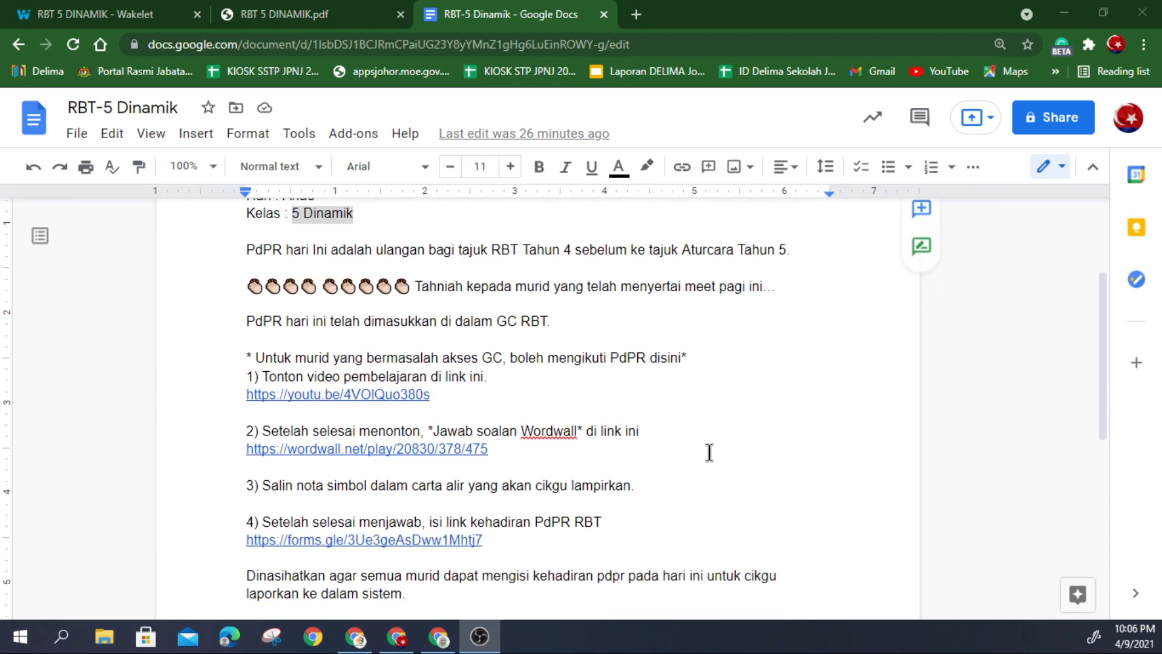
pyautogui.scroll(1, 710, 453)
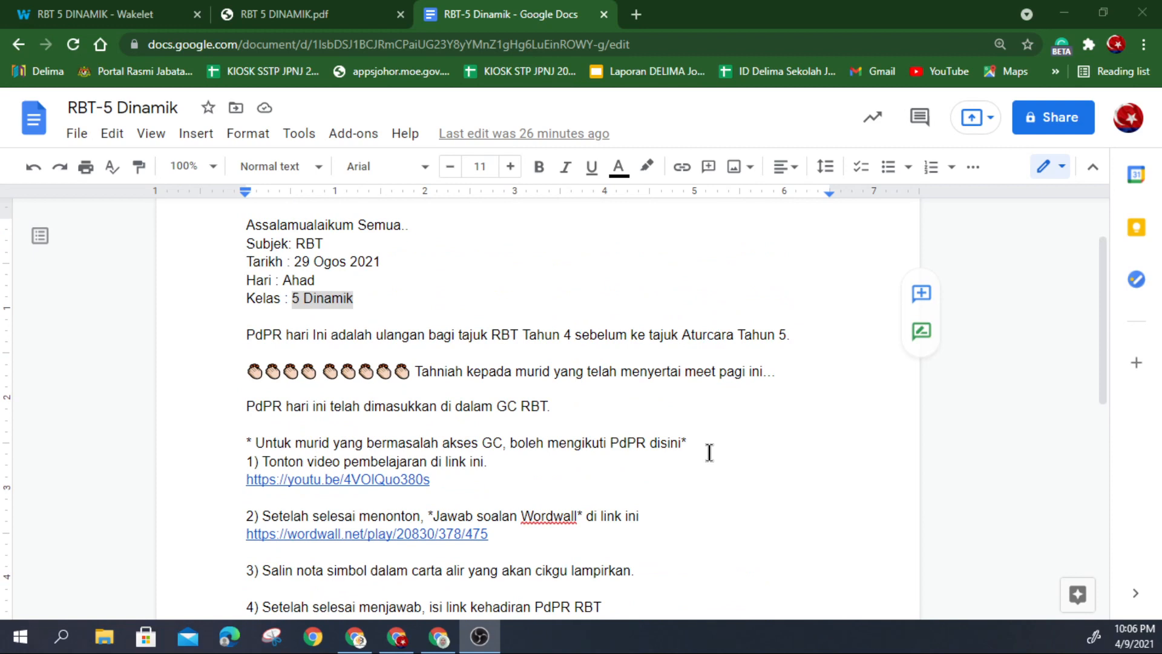
pyautogui.scroll(-2, 295, 371)
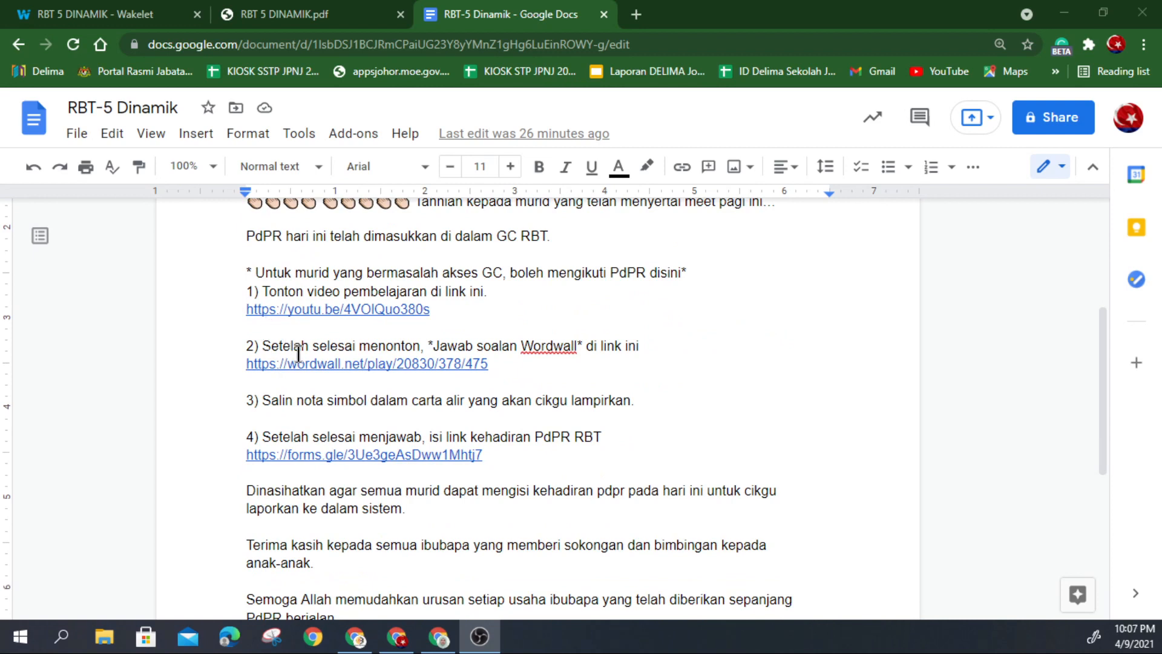
pyautogui.scroll(-3, 340, 436)
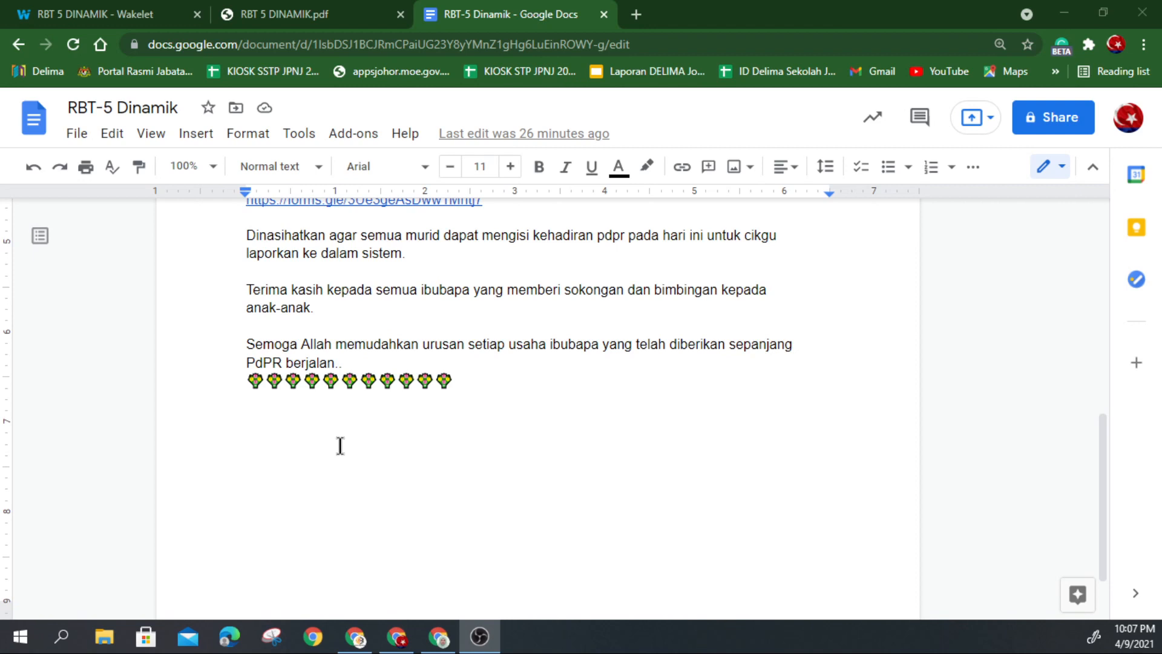
pyautogui.click(99, 15)
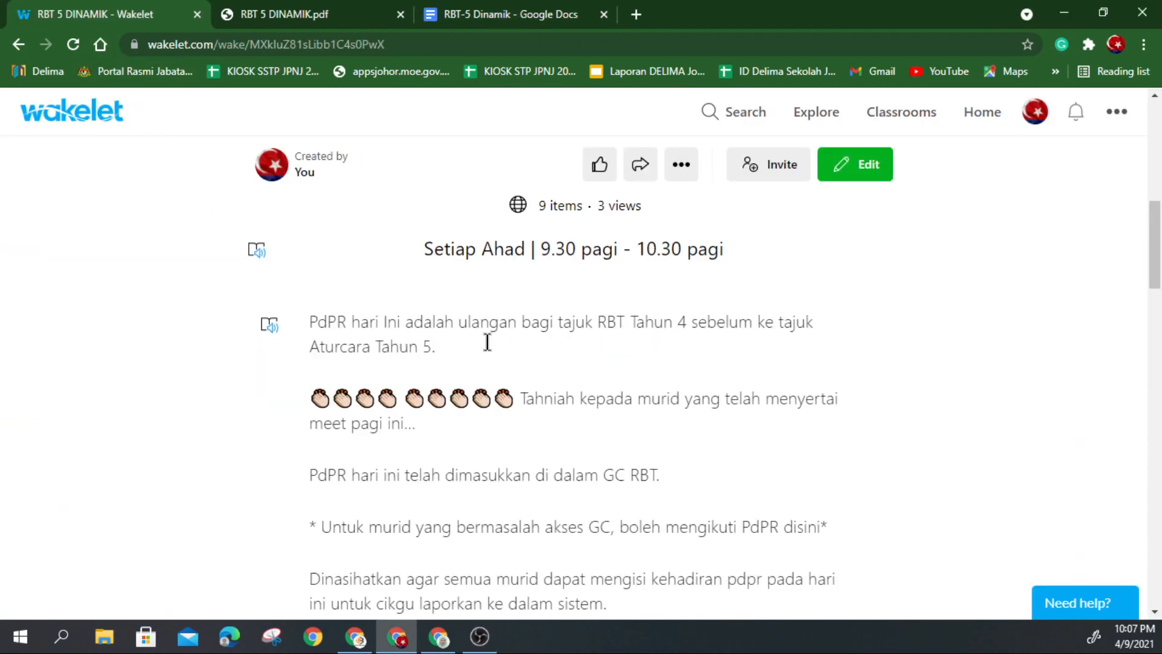
# Step: Browse the RBT 5 DINAMIK collection items and open its description in Immersive Reader
pyautogui.scroll(-10, 490, 342)
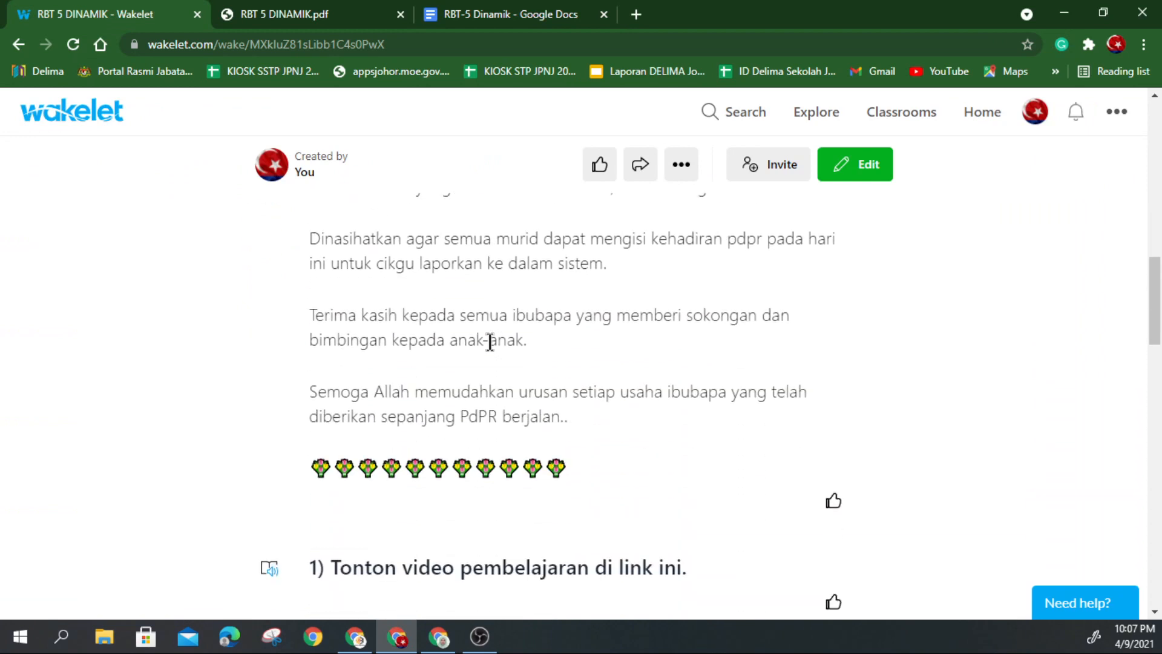
pyautogui.scroll(-6, 492, 345)
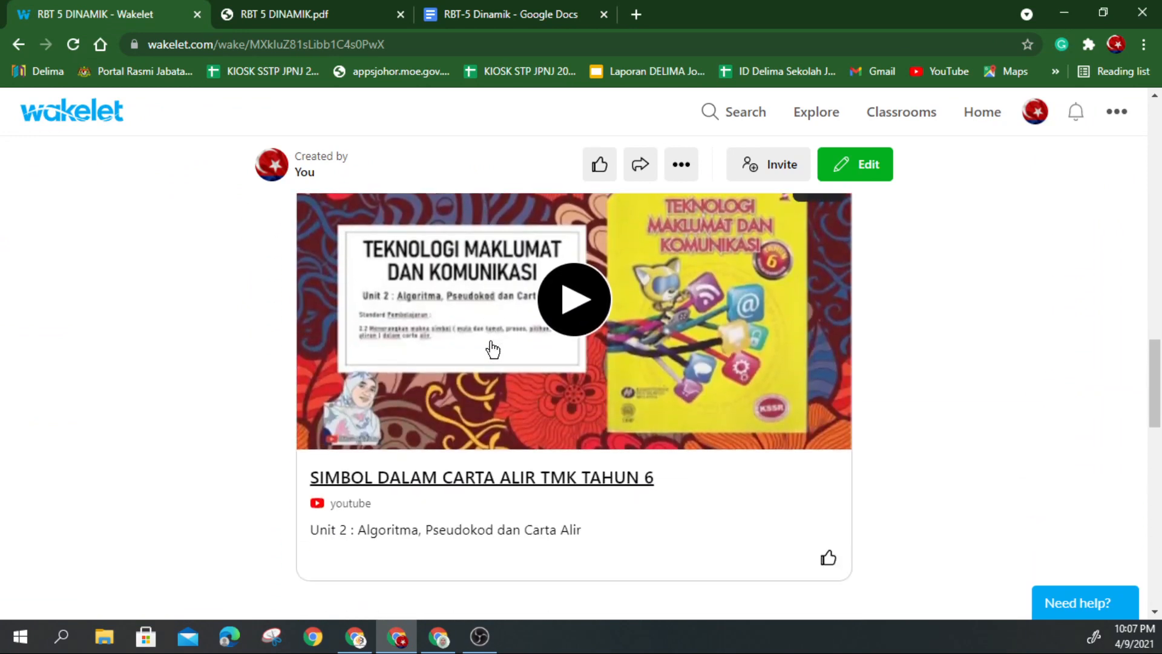
pyautogui.scroll(-10, 492, 348)
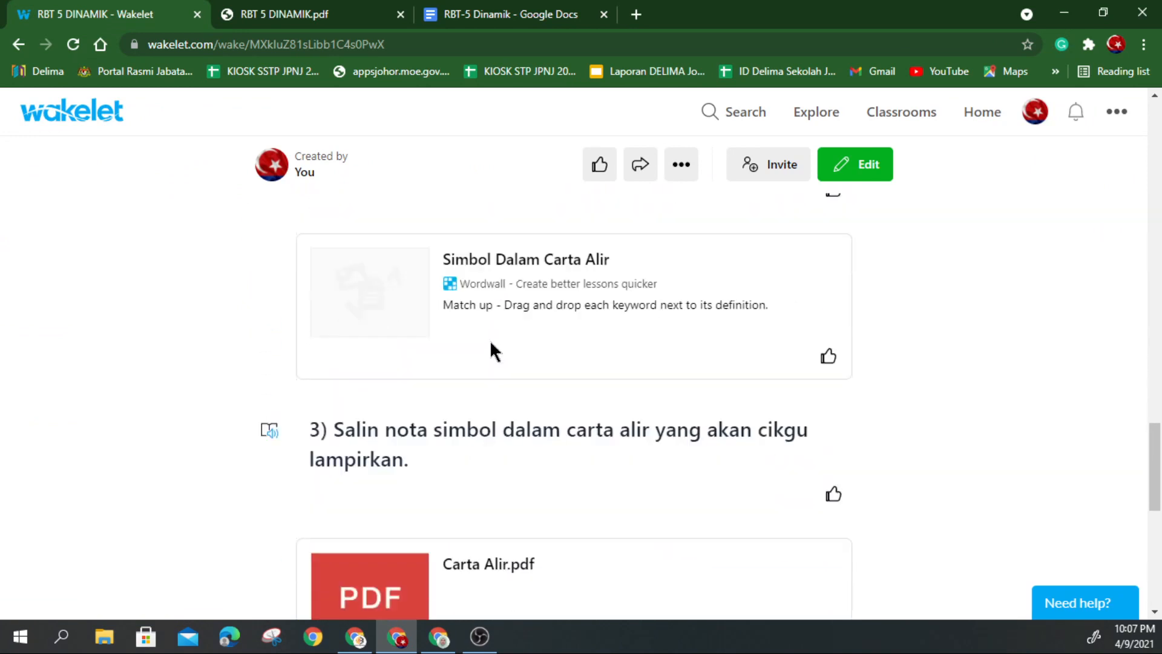
pyautogui.scroll(-3, 510, 449)
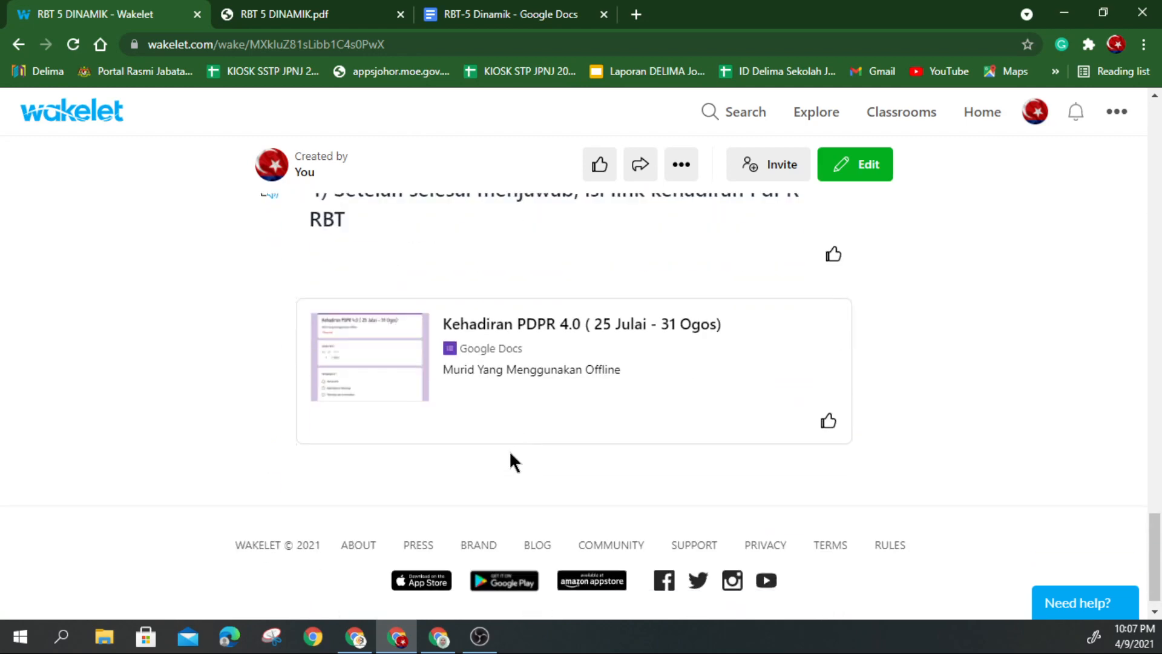
pyautogui.scroll(15, 509, 451)
pyautogui.scroll(10, 507, 449)
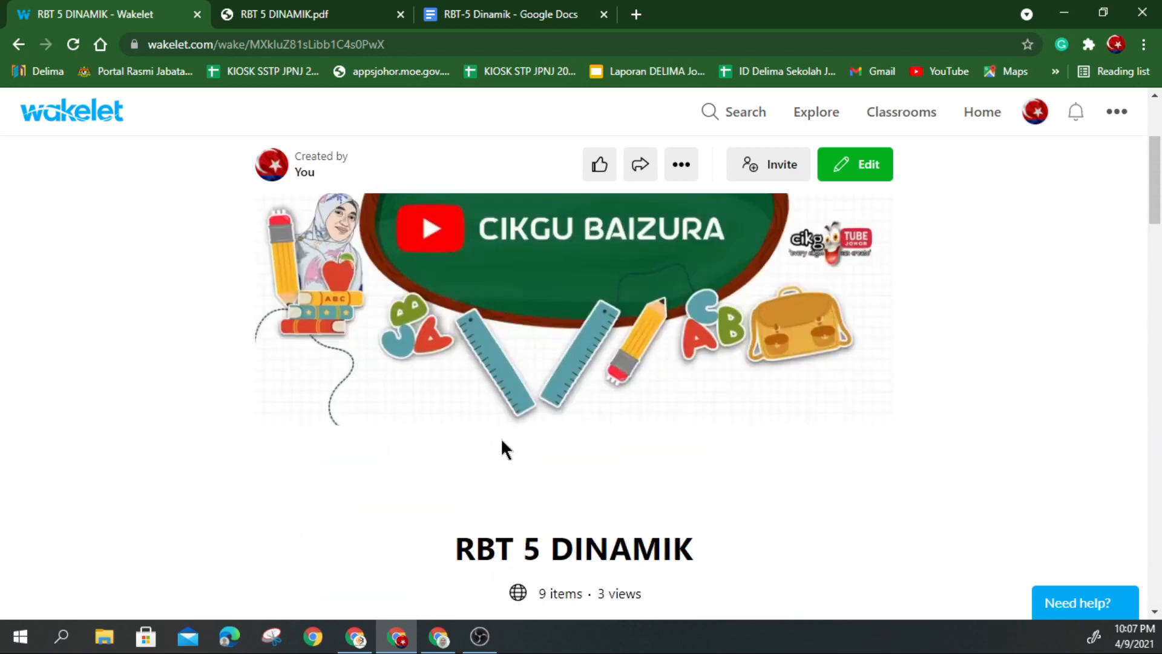
pyautogui.scroll(-5, 507, 449)
pyautogui.click(268, 376)
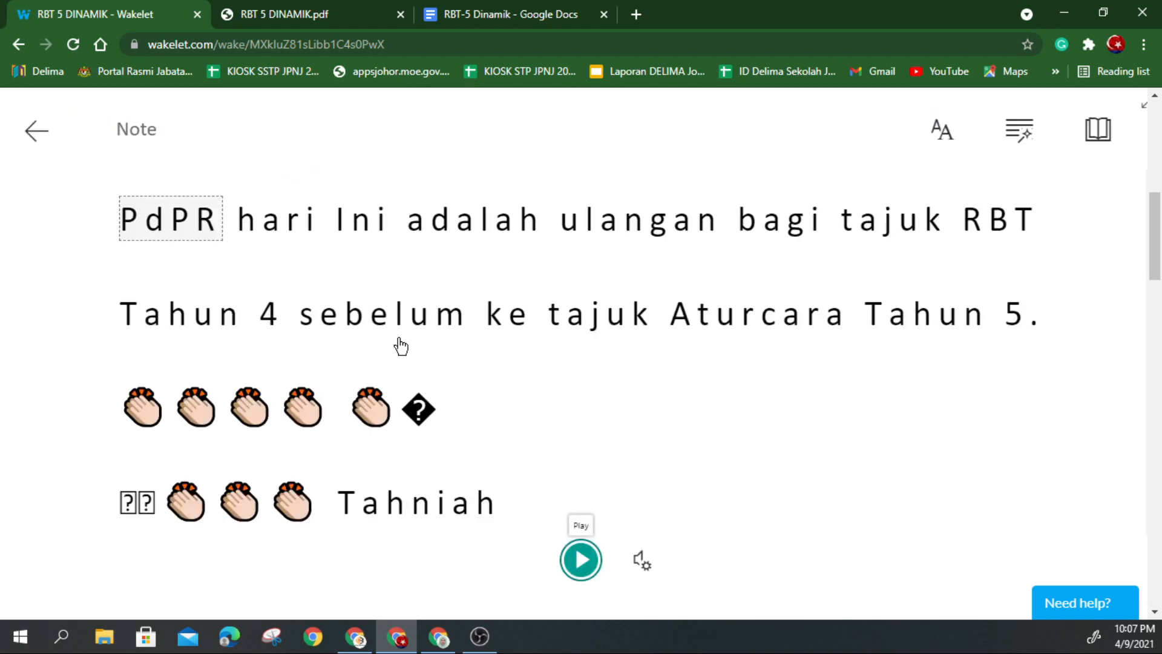
# Step: Play the description aloud in Immersive Reader and pause it partway through
pyautogui.click(583, 562)
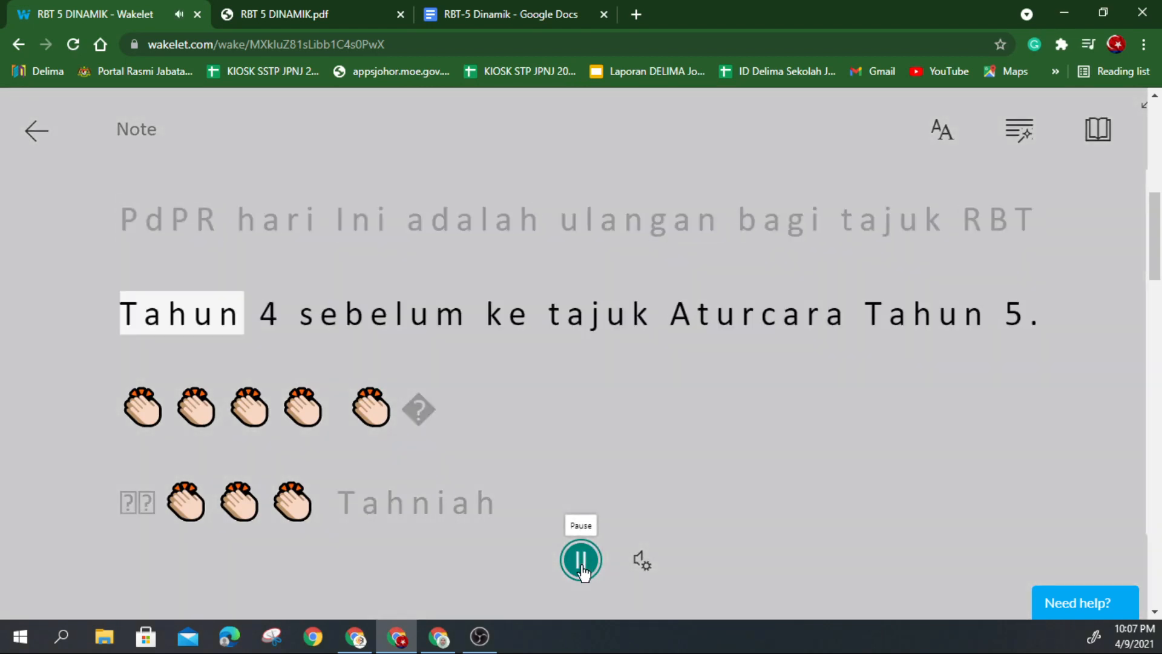
pyautogui.click(581, 563)
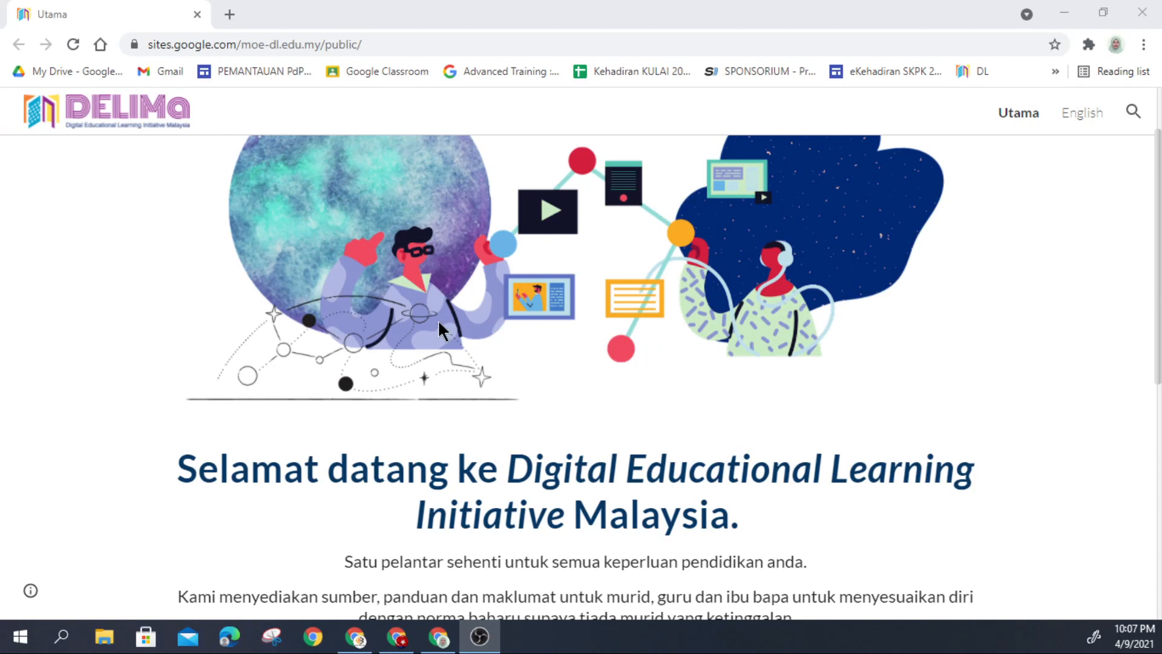
# Step: On DELIMa, go to Guru > 5. Aplikasi and launch 8. Wakelet in a new tab
pyautogui.scroll(-5, 439, 323)
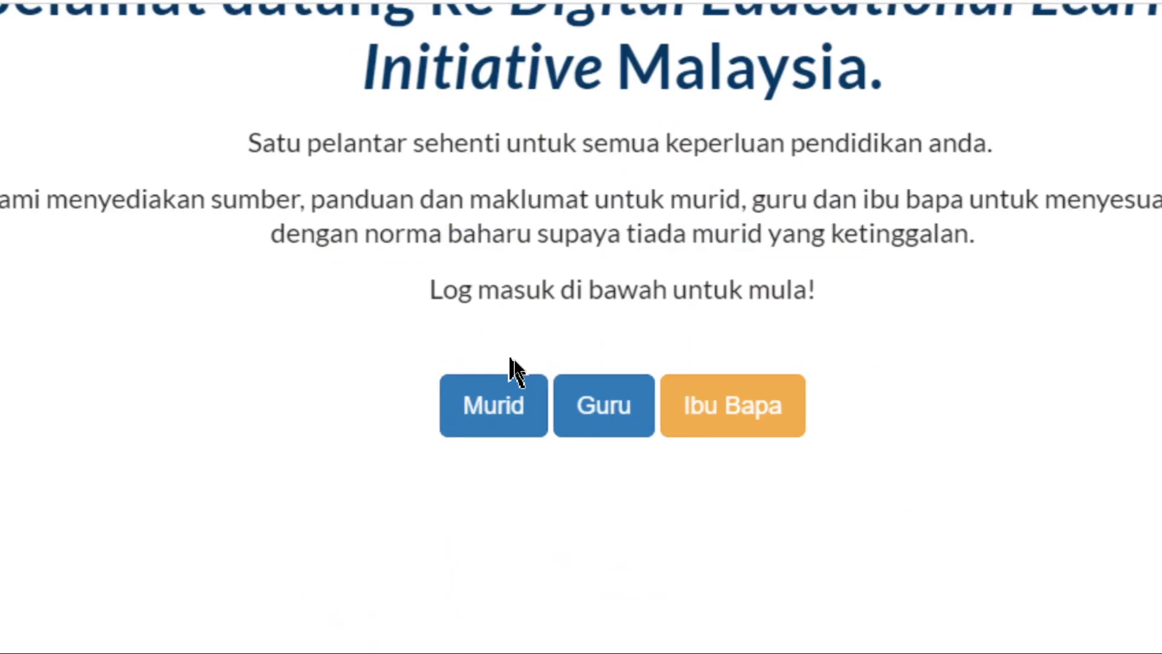
pyautogui.click(615, 427)
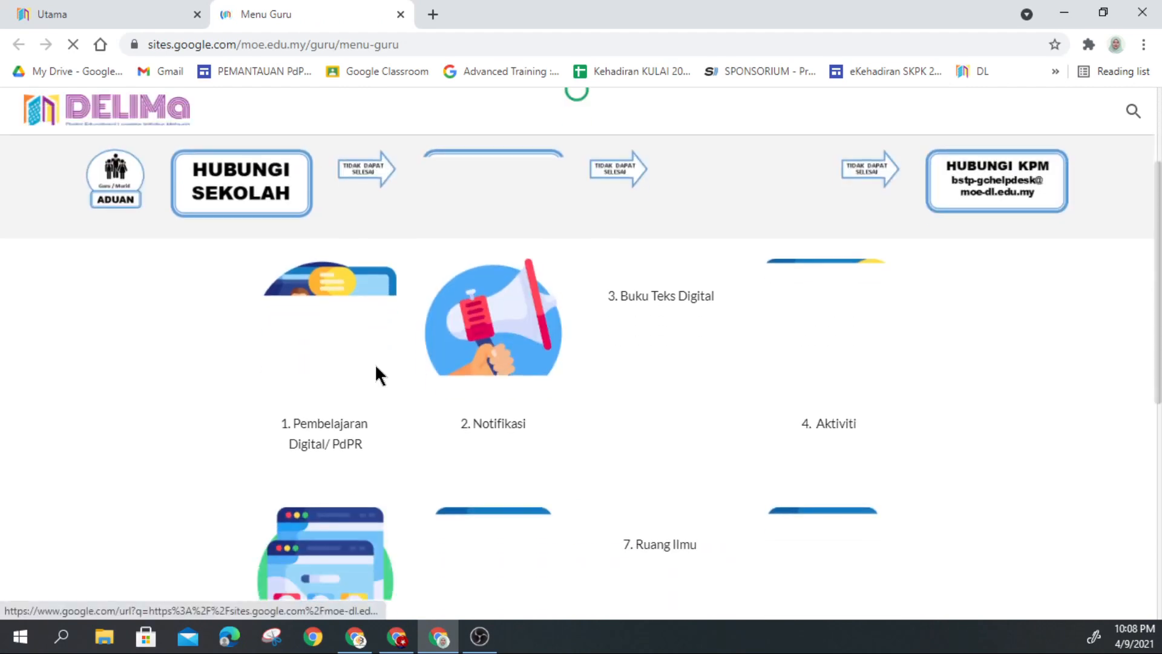
pyautogui.scroll(-3, 375, 369)
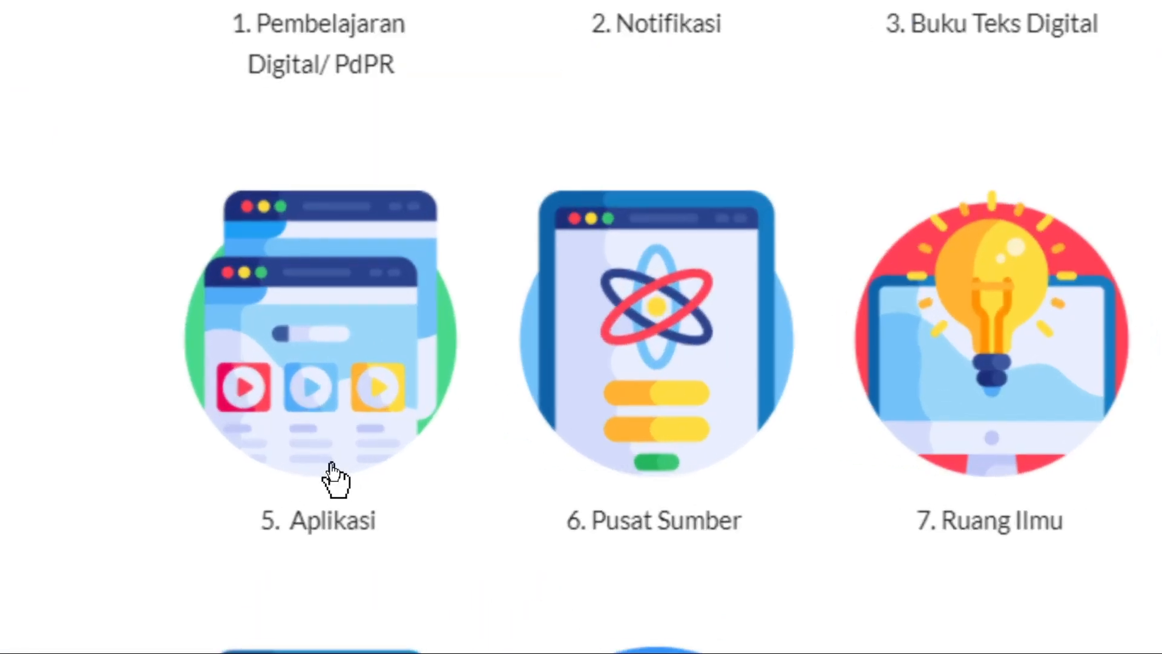
pyautogui.click(335, 478)
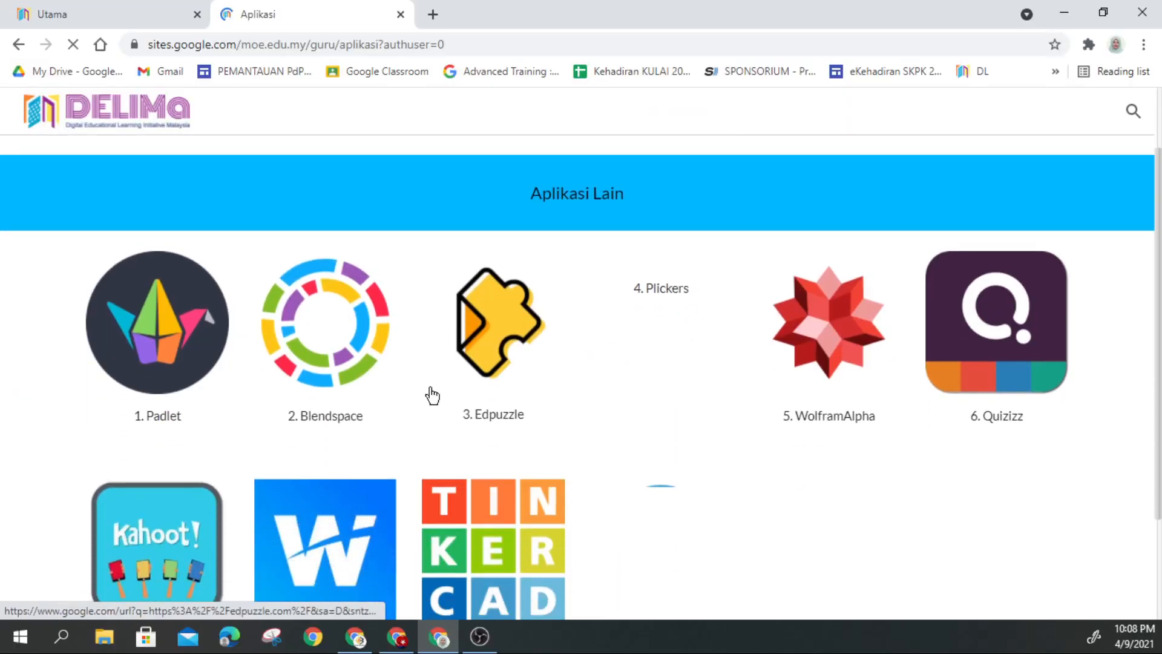
pyautogui.scroll(-1, 432, 395)
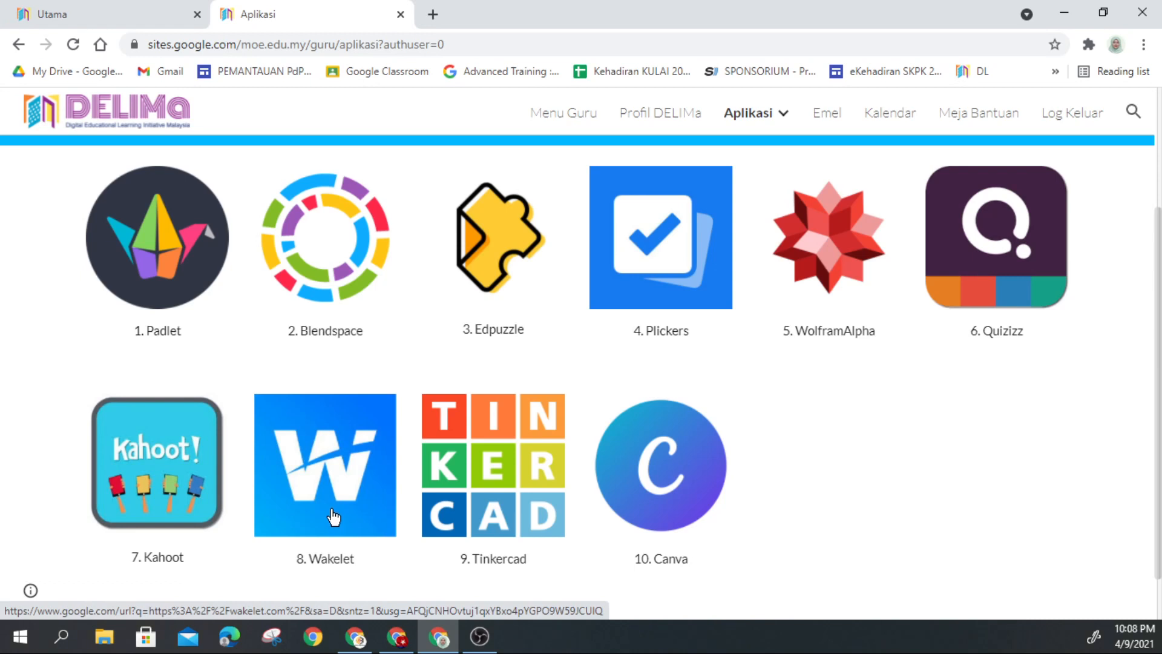
pyautogui.click(332, 514)
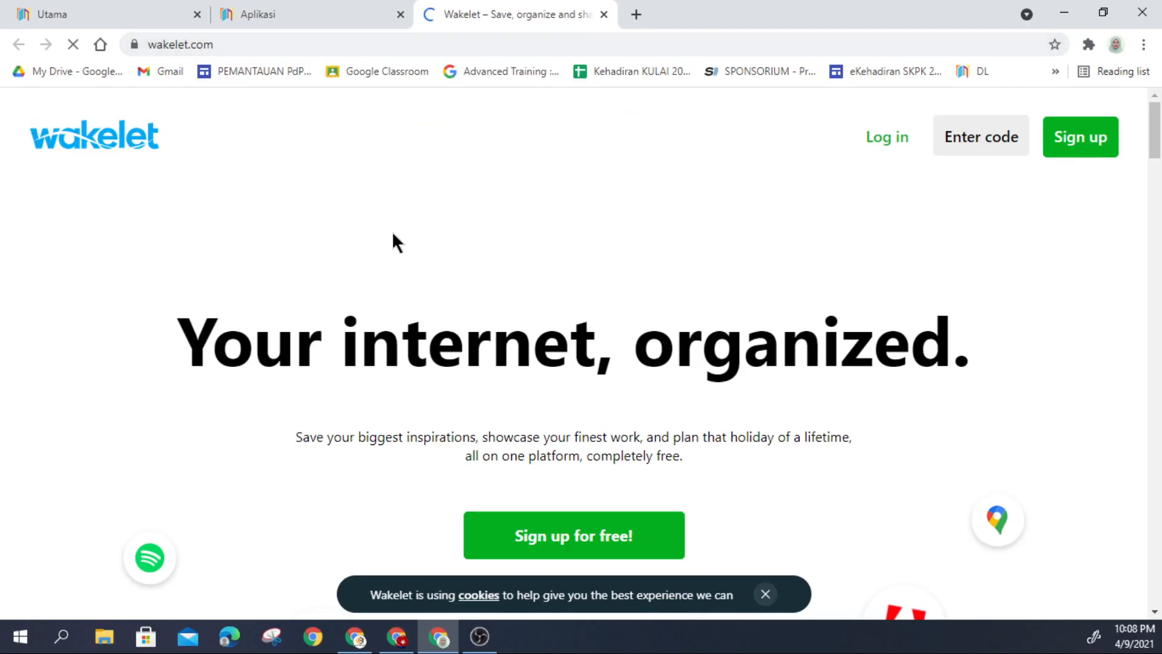
# Step: Dismiss the cookie notice on the Wakelet home page
pyautogui.scroll(-15, 434, 269)
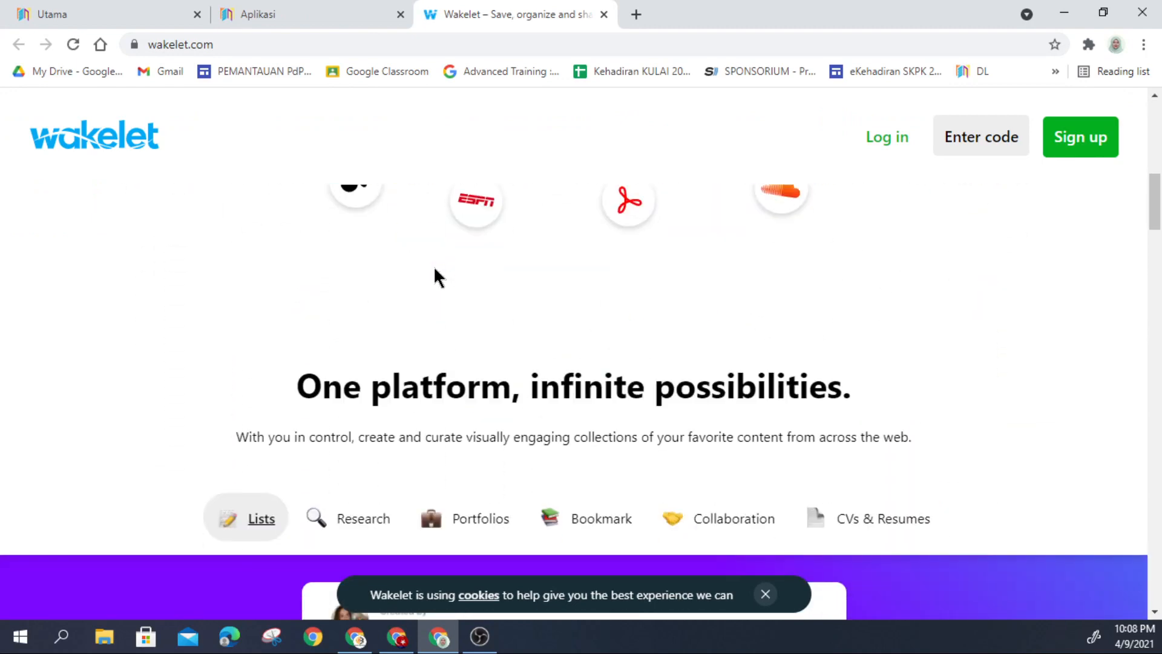
pyautogui.scroll(-2, 435, 268)
pyautogui.scroll(9, 435, 268)
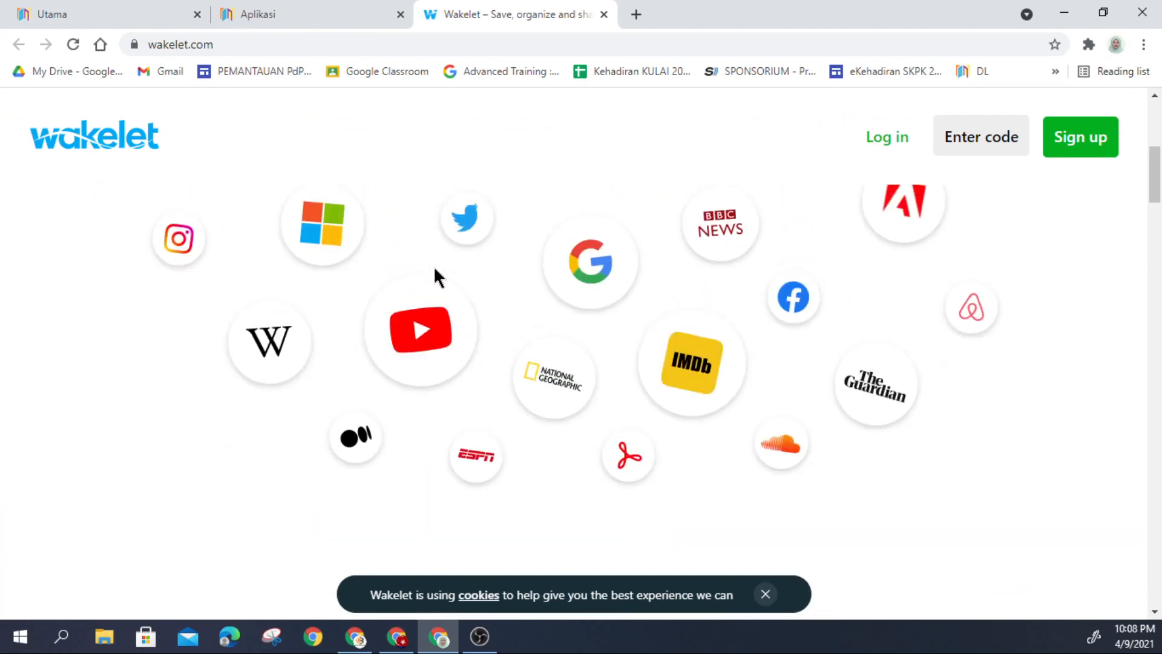
pyautogui.click(766, 594)
# Step: Go to Wakelet's Sign up page to see the account creation options
pyautogui.scroll(3, 772, 436)
pyautogui.scroll(4, 765, 375)
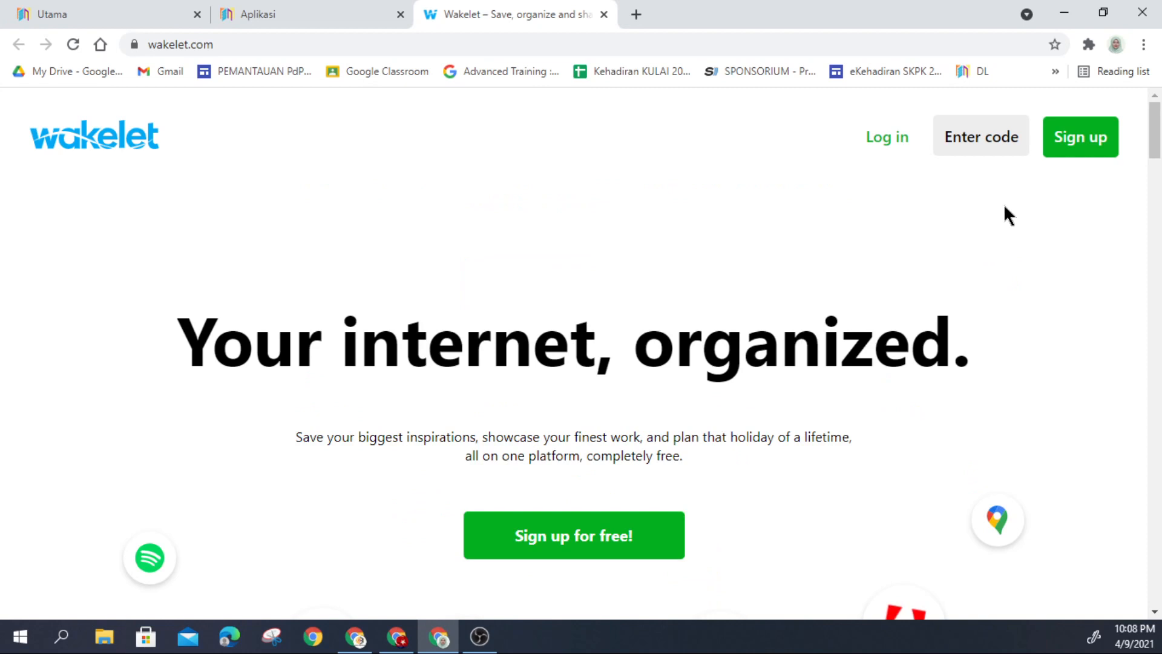
pyautogui.click(1070, 156)
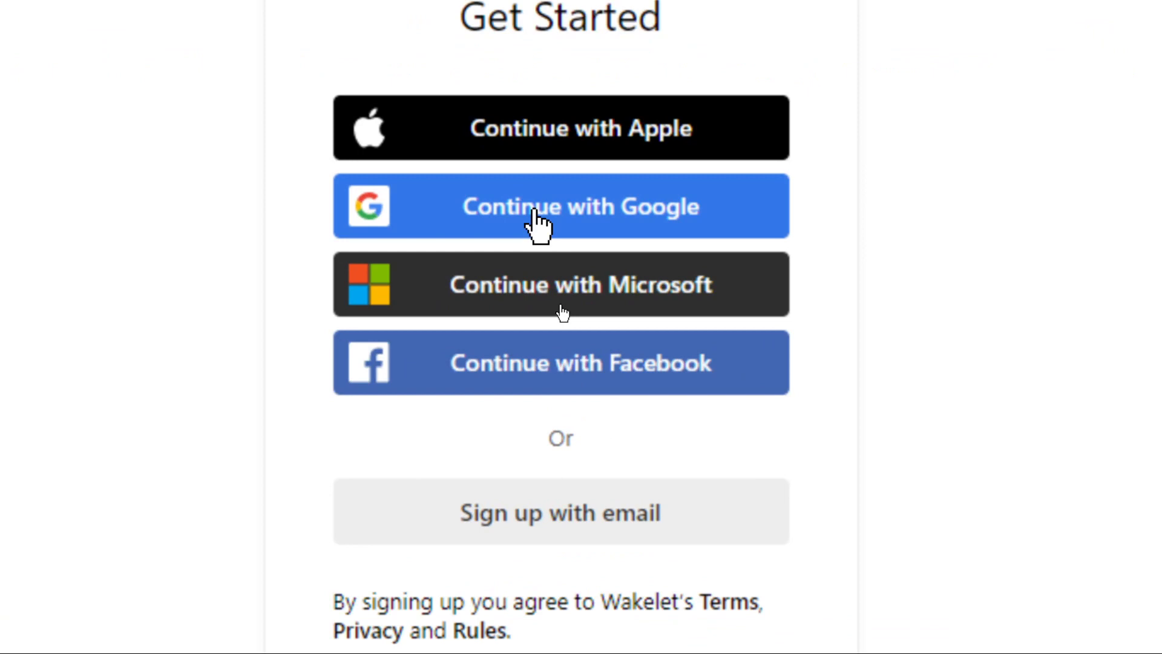
# Step: Sign up with Continue with Google, choosing the school moe-dl.edu.my Google account
pyautogui.click(535, 213)
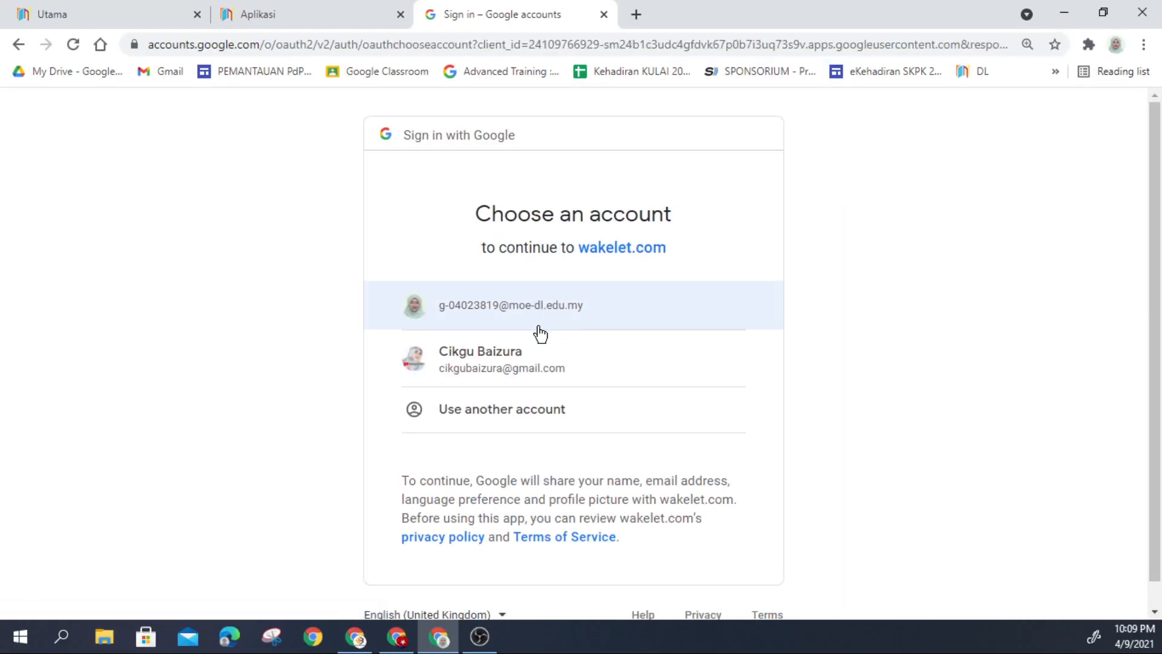
pyautogui.click(512, 314)
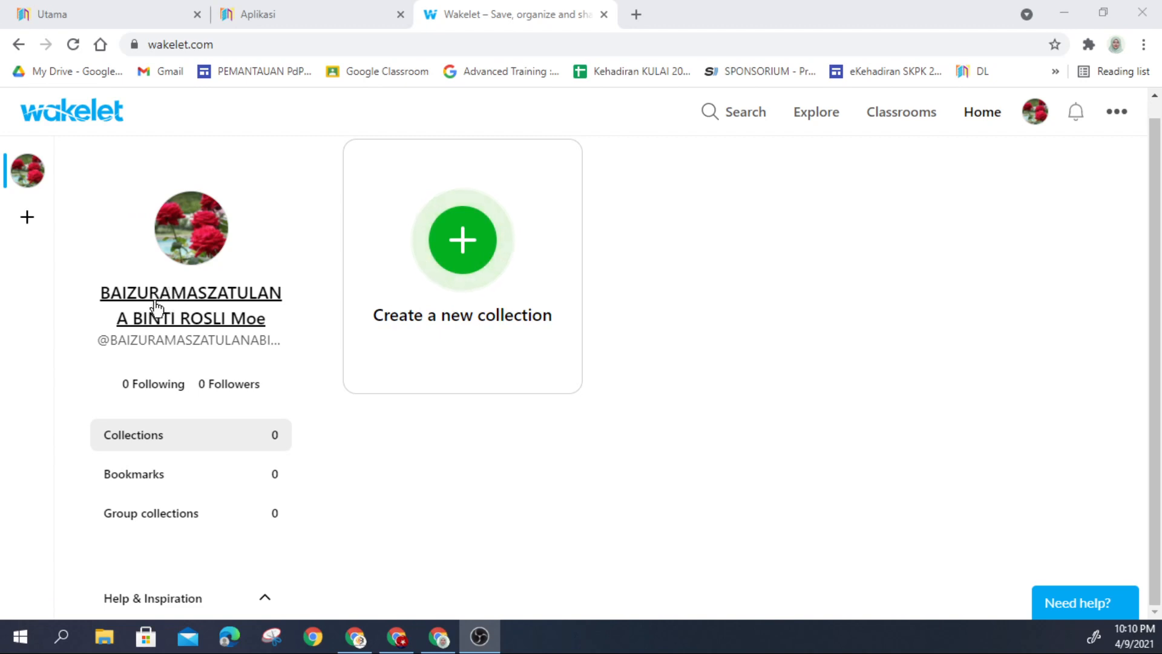
# Step: View the new account's public profile page
pyautogui.click(199, 254)
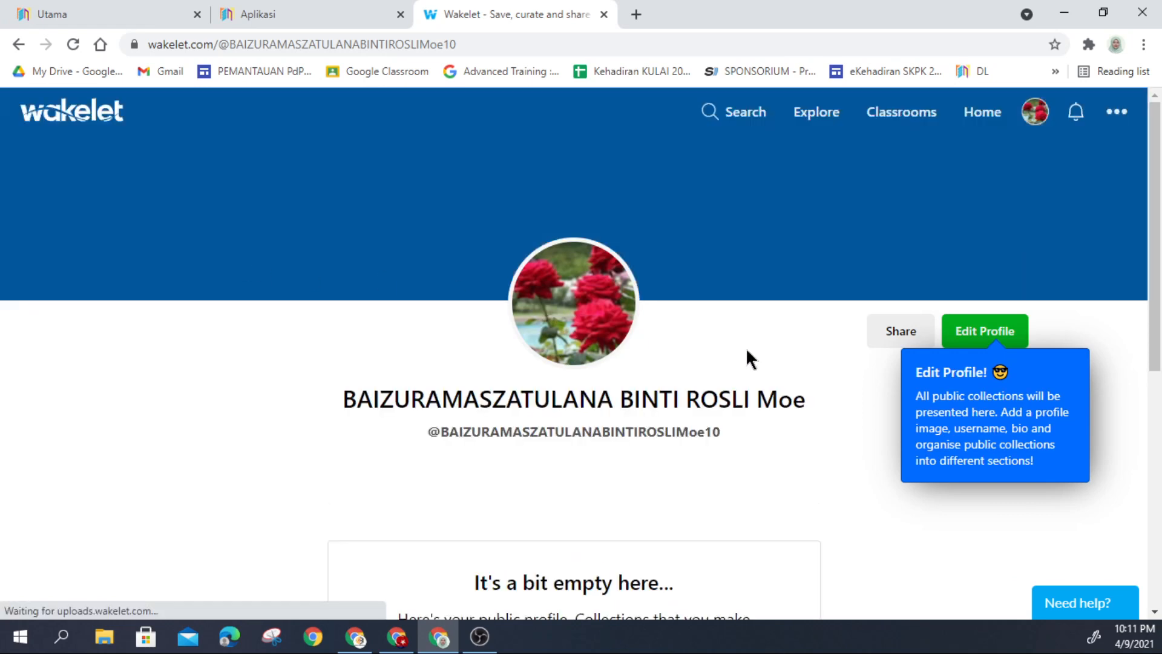
pyautogui.scroll(-5, 757, 363)
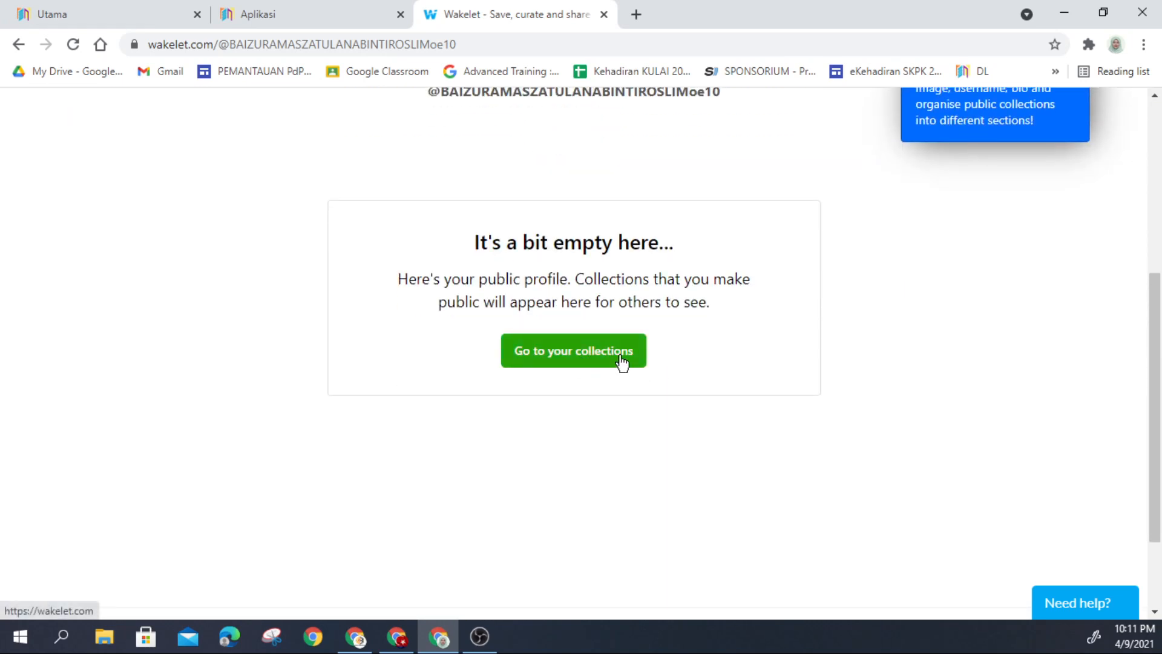
pyautogui.scroll(4, 666, 339)
# Step: Edit and save the profile details, then return to the empty home dashboard
pyautogui.click(987, 261)
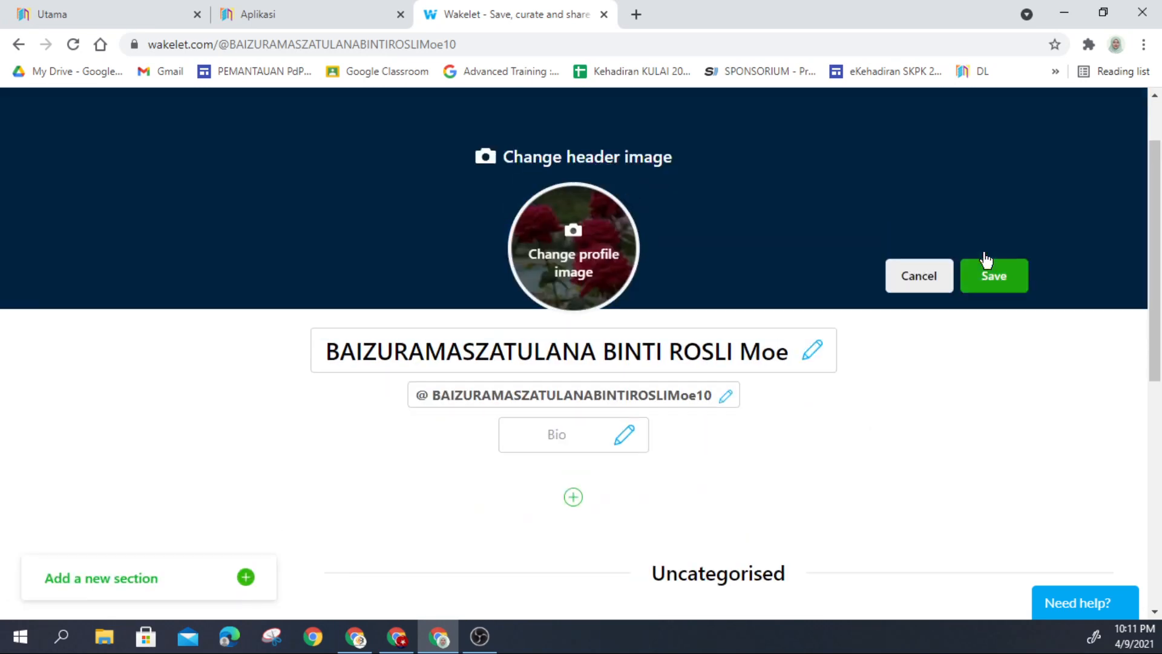
pyautogui.scroll(-2, 781, 366)
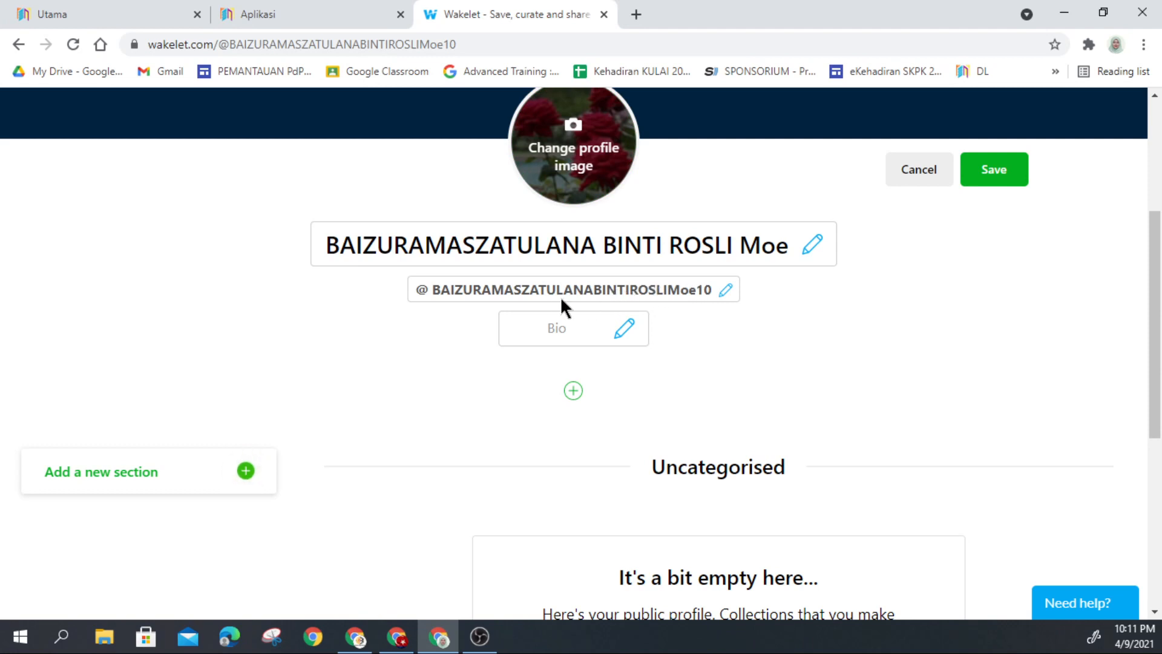
pyautogui.scroll(-4, 539, 324)
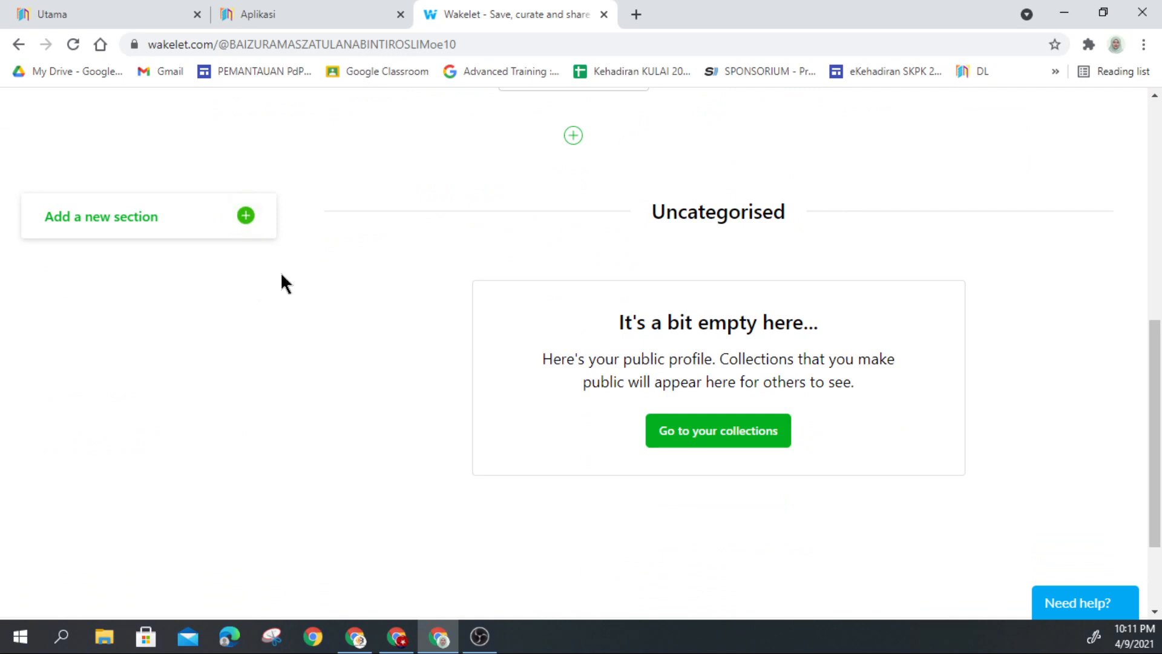
pyautogui.scroll(6, 426, 314)
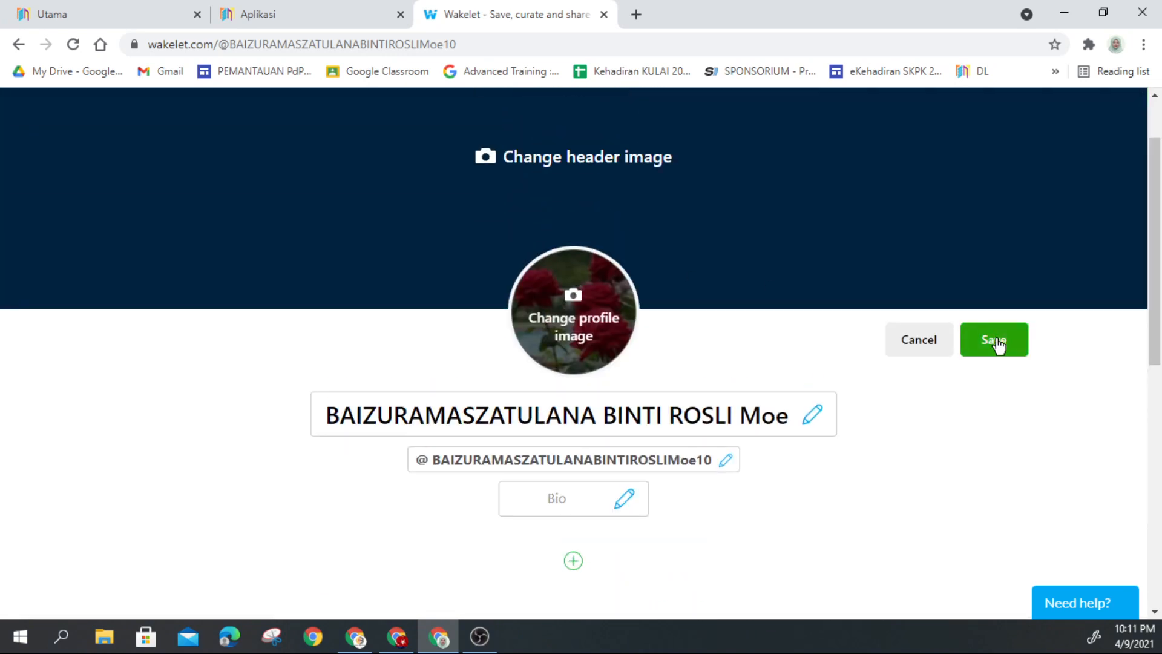
pyautogui.click(996, 343)
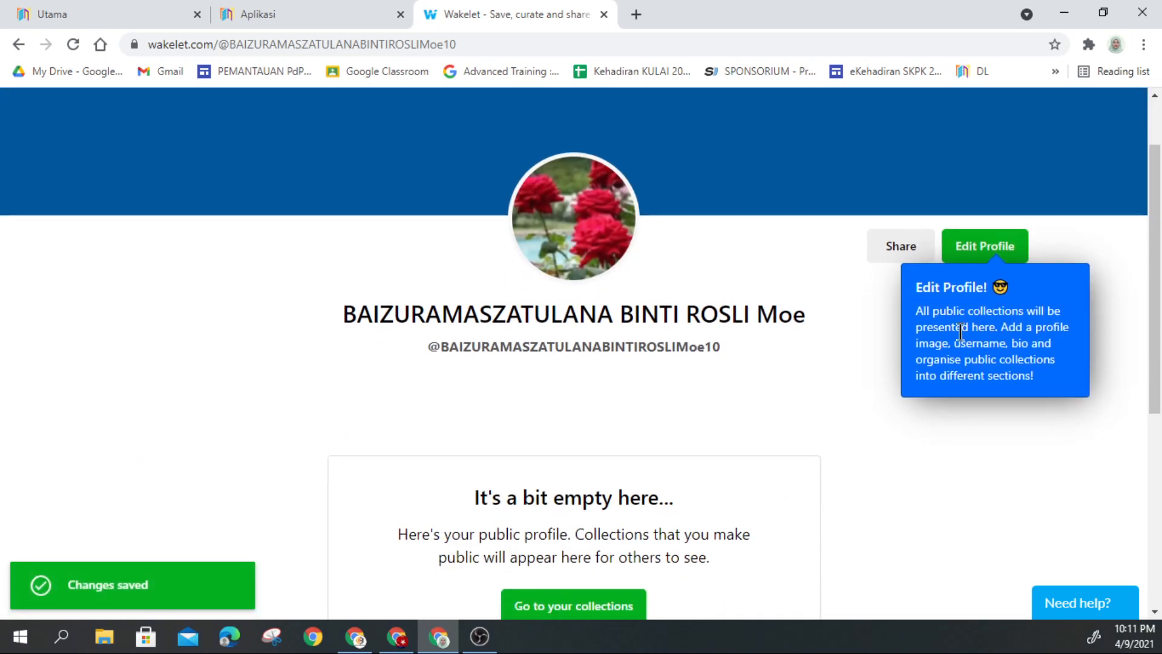
pyautogui.scroll(2, 242, 294)
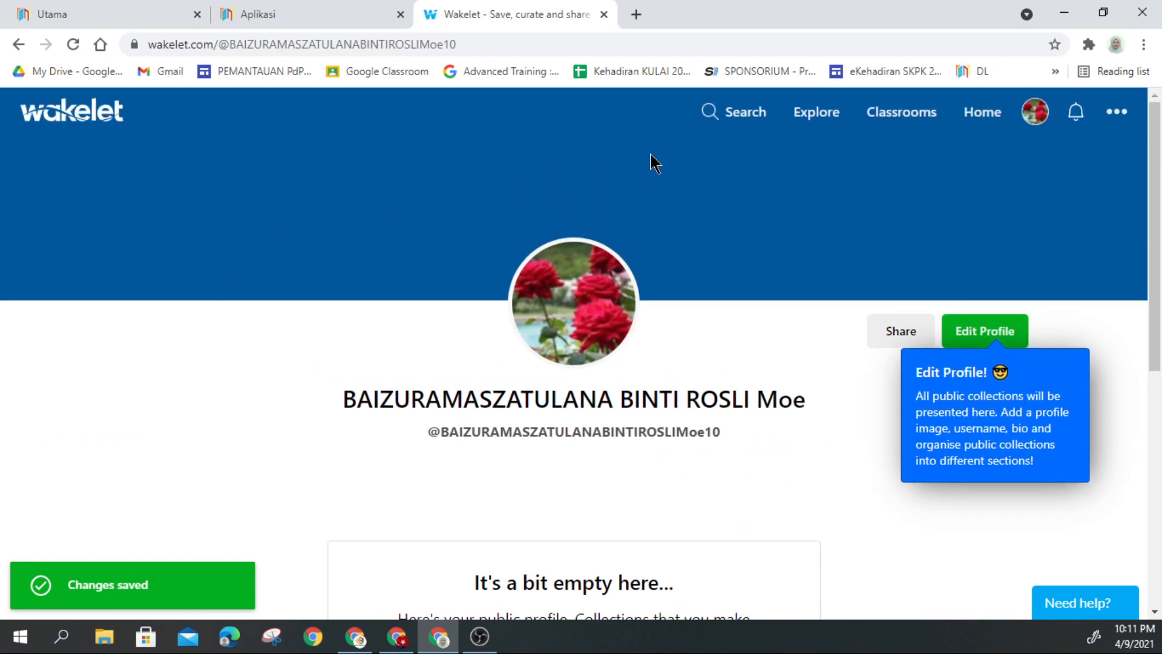
pyautogui.click(77, 121)
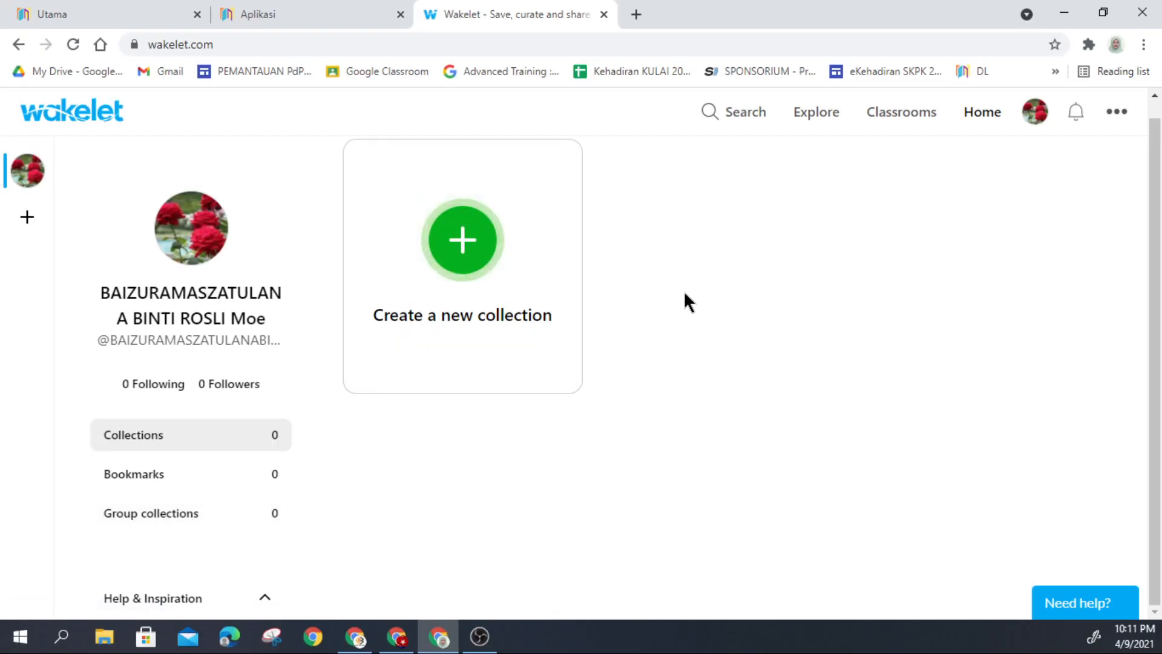
# Step: Look over the '...' account menu, then confirm the Notifications panel shows no notifications
pyautogui.click(1116, 113)
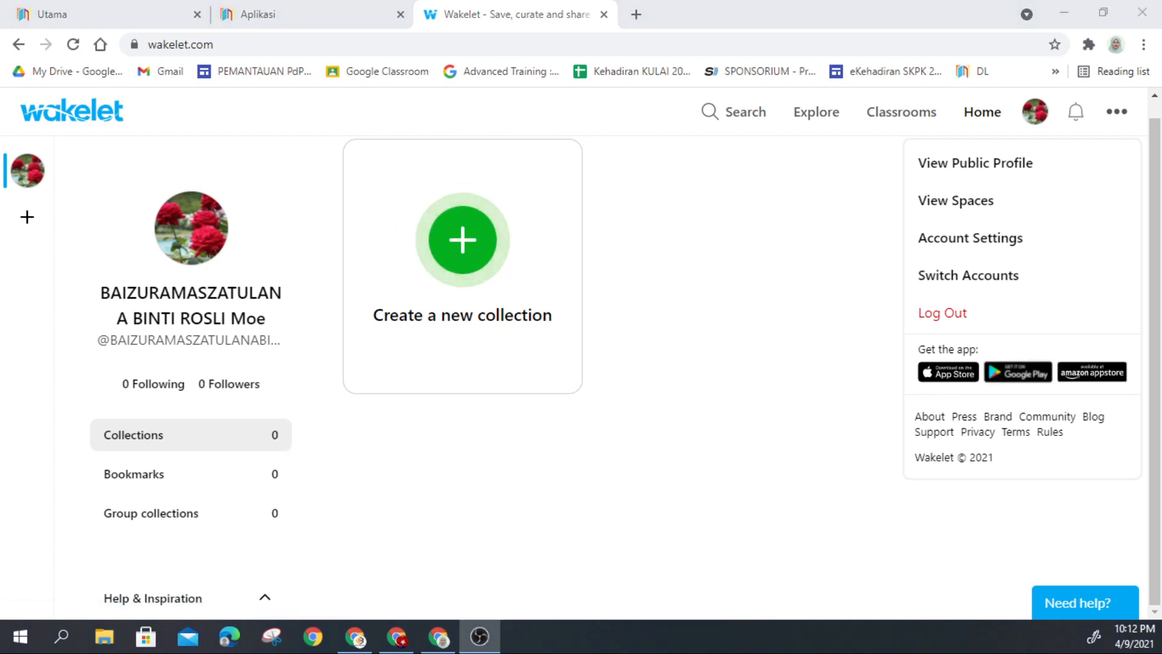
pyautogui.click(793, 230)
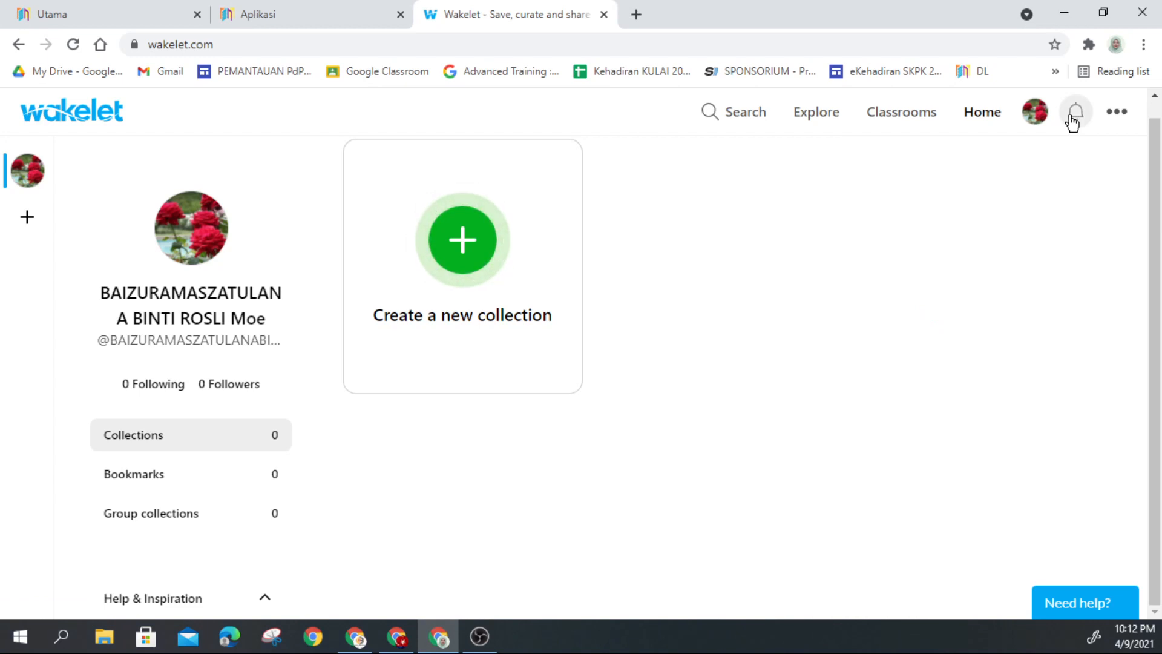
pyautogui.click(1075, 113)
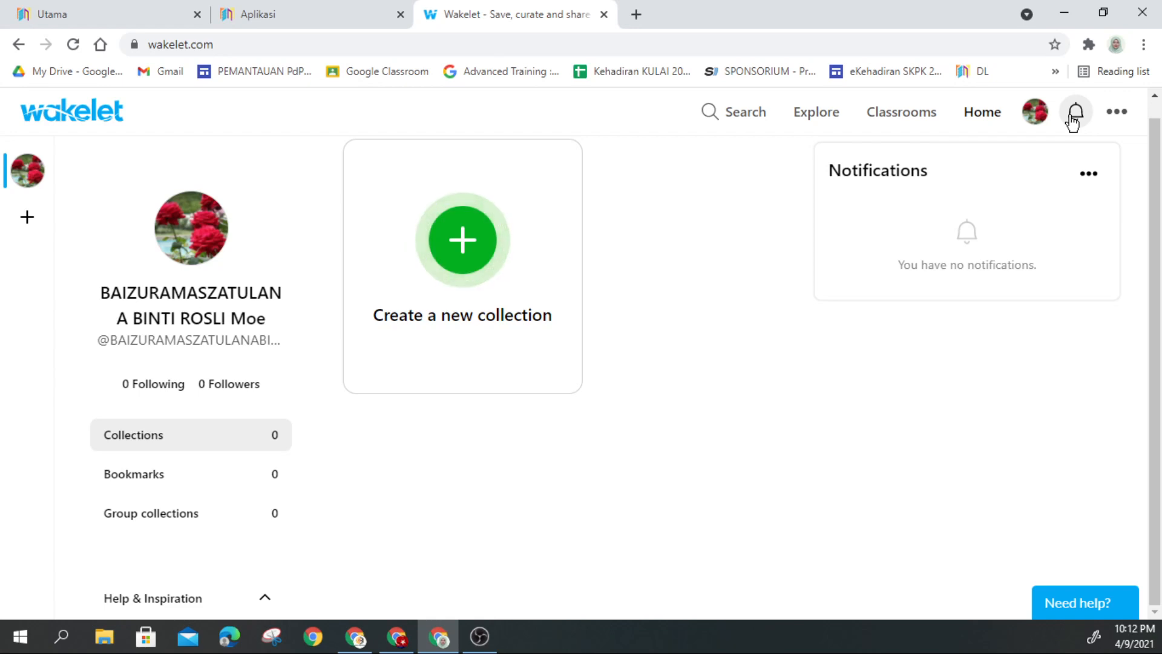
pyautogui.click(976, 113)
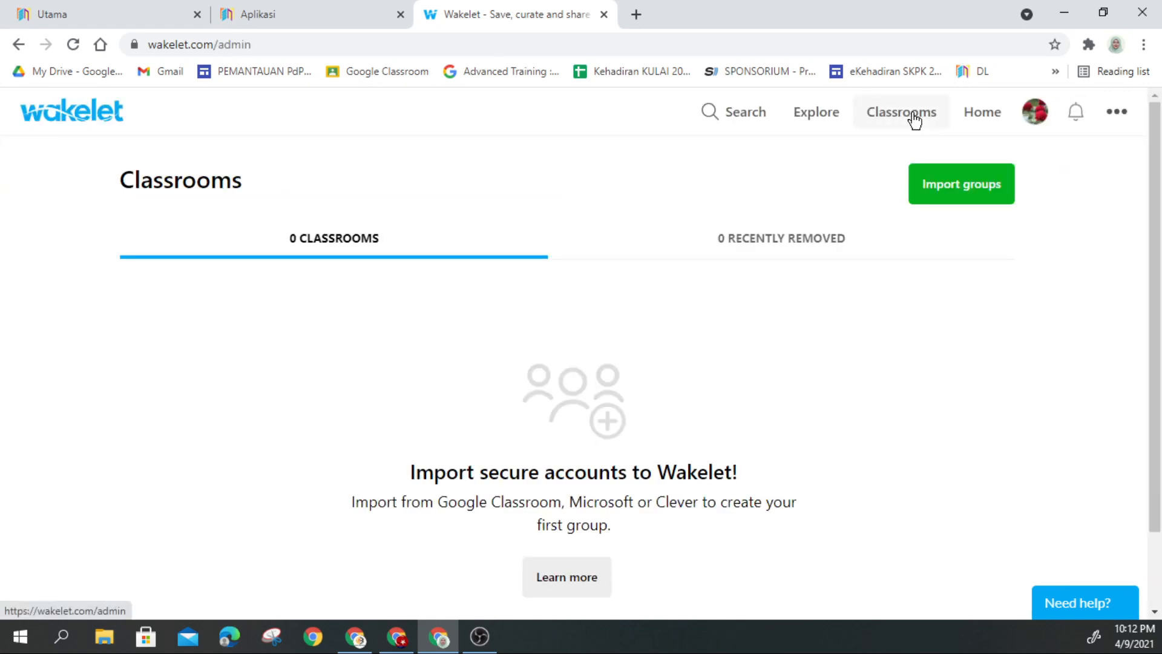
pyautogui.click(940, 205)
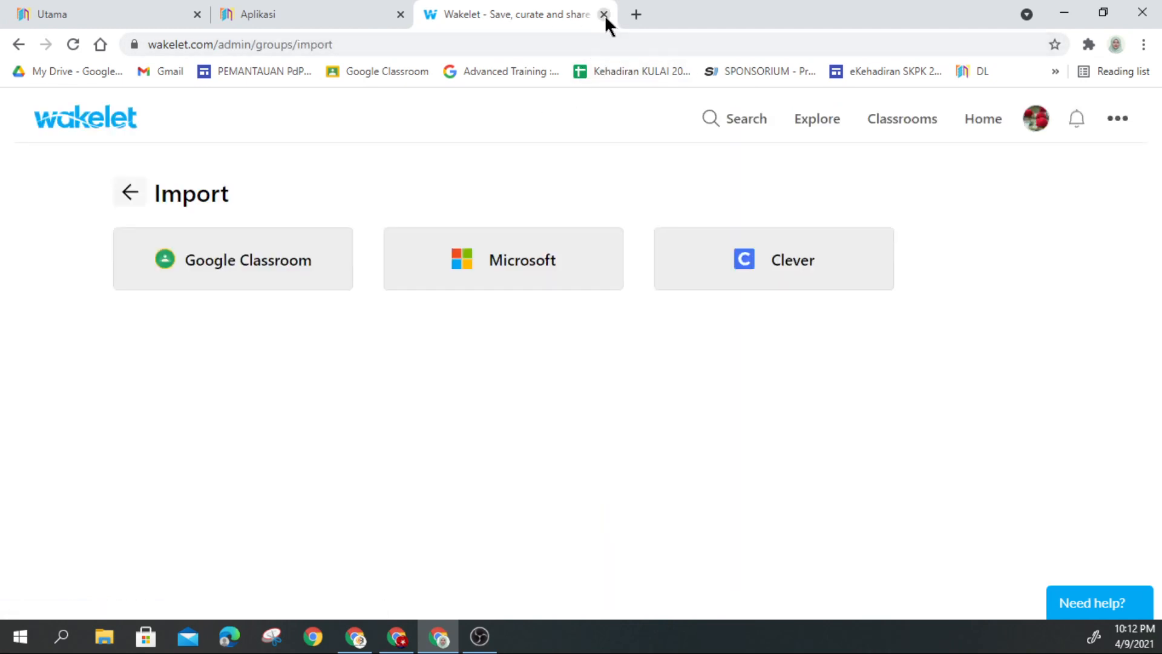
pyautogui.click(824, 122)
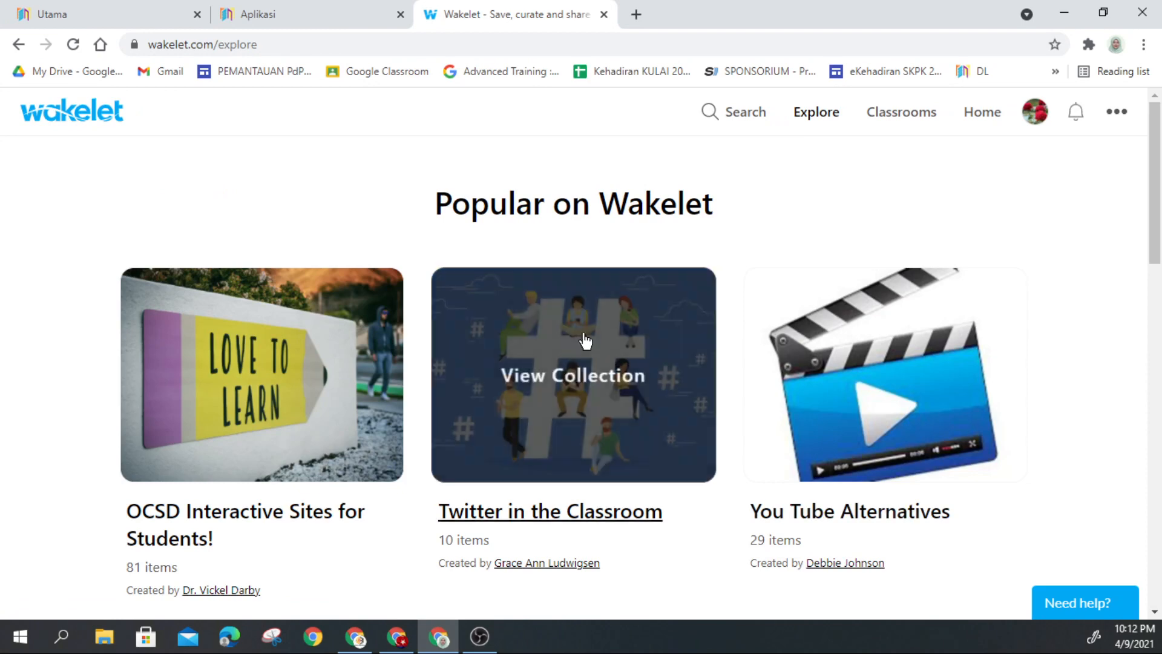
pyautogui.scroll(-2, 416, 389)
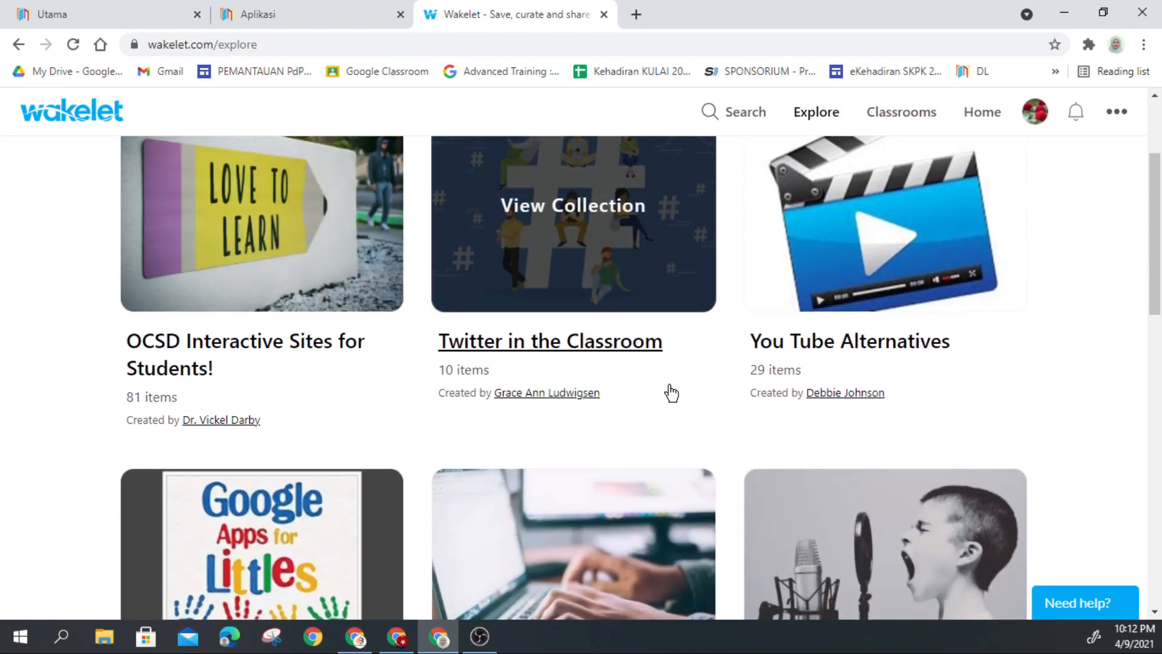
pyautogui.scroll(-1, 669, 389)
pyautogui.scroll(-2, 552, 401)
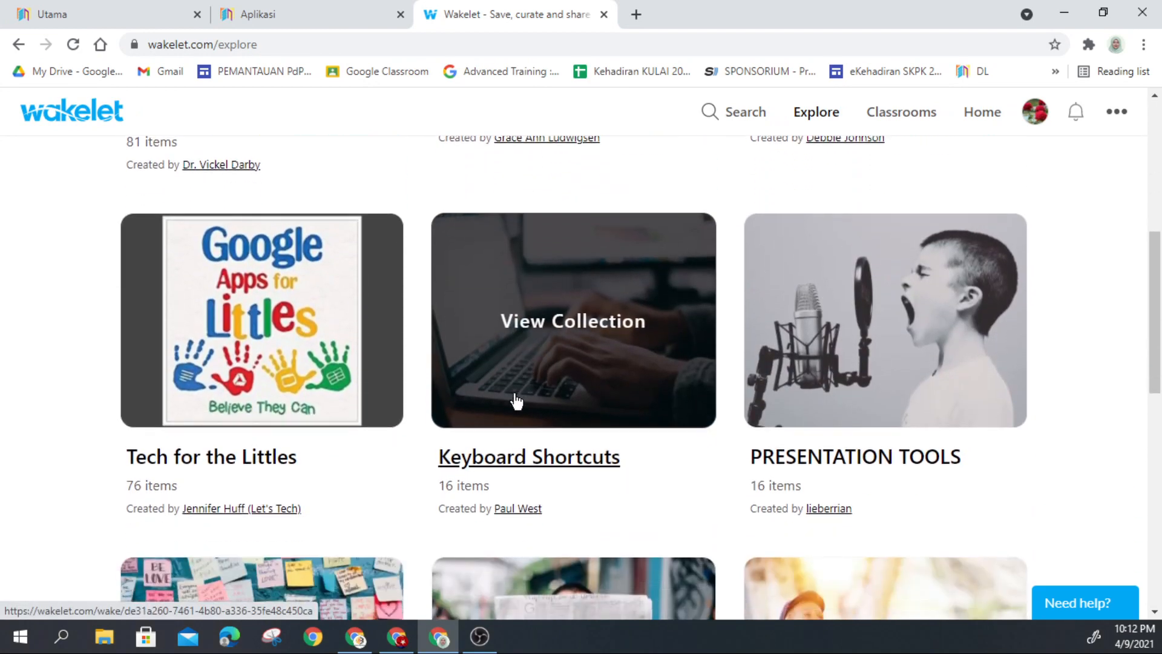
pyautogui.scroll(-3, 363, 389)
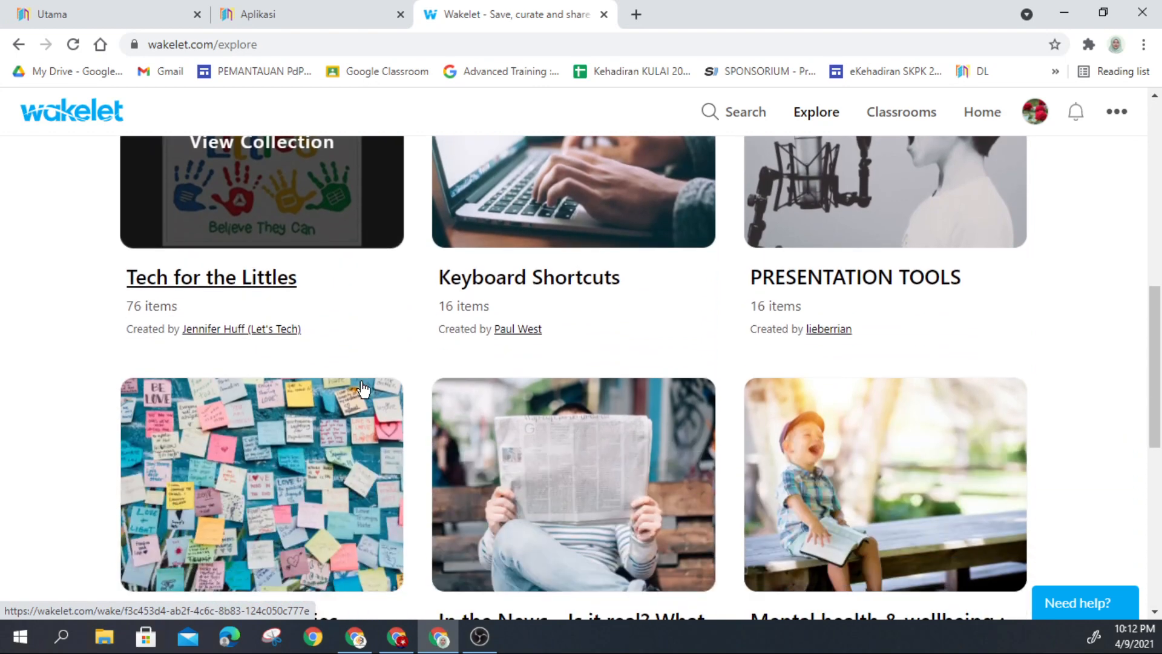
pyautogui.scroll(5, 430, 351)
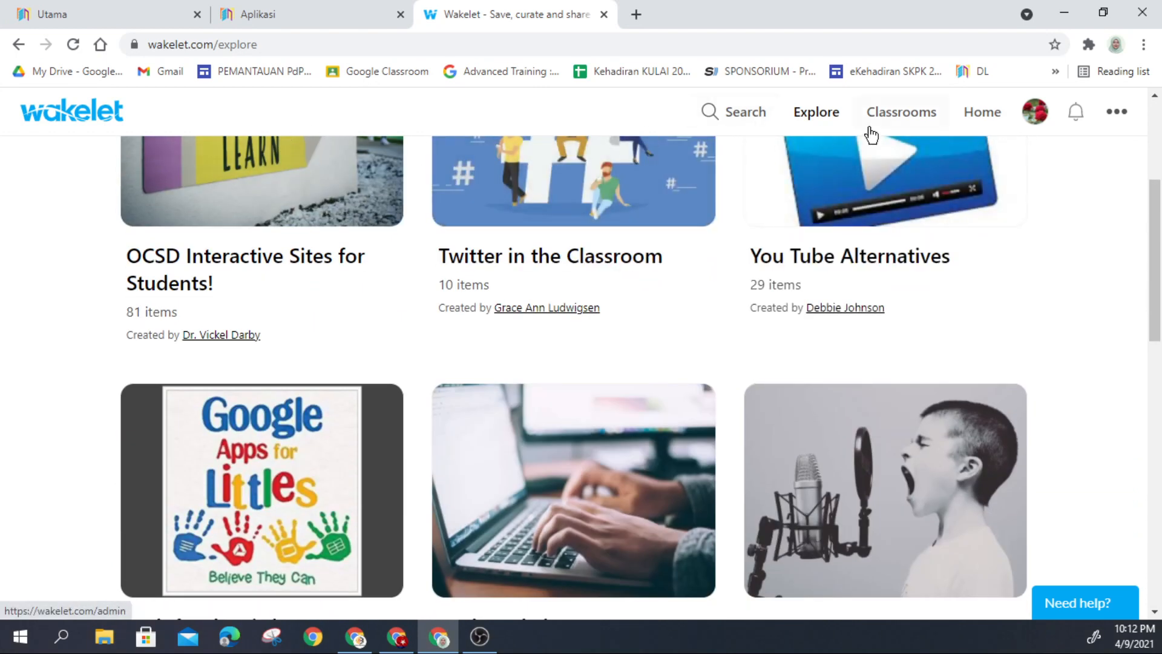
pyautogui.click(990, 112)
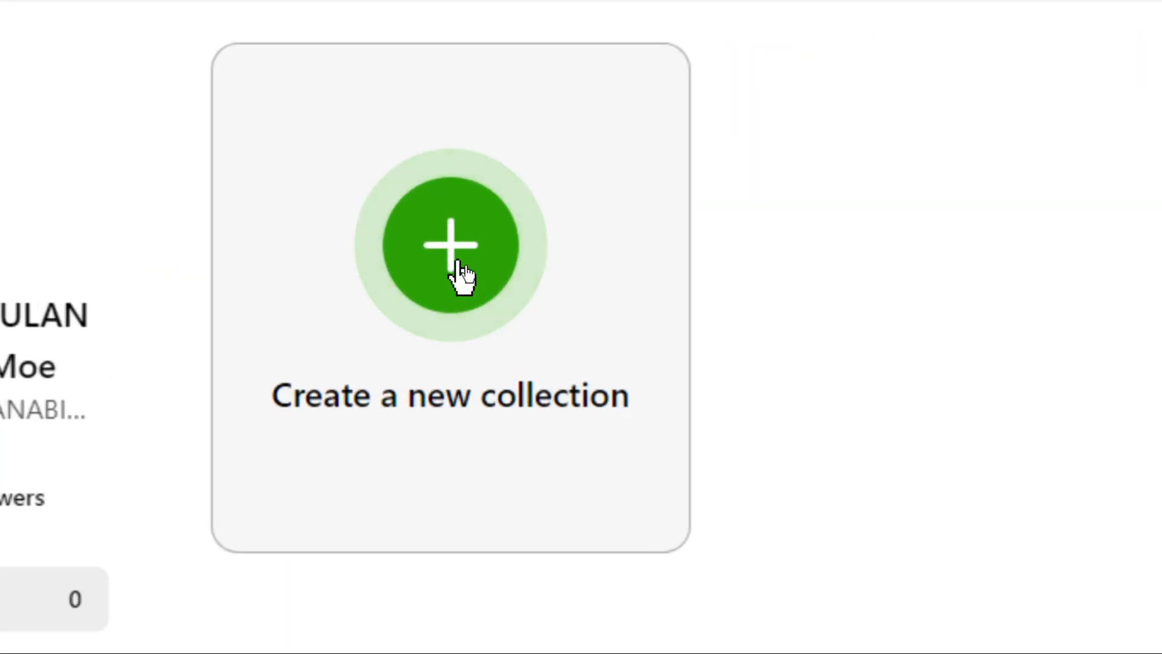
# Step: Create a new untitled collection using the Media view layout, reviewing the other layout choices
pyautogui.click(456, 264)
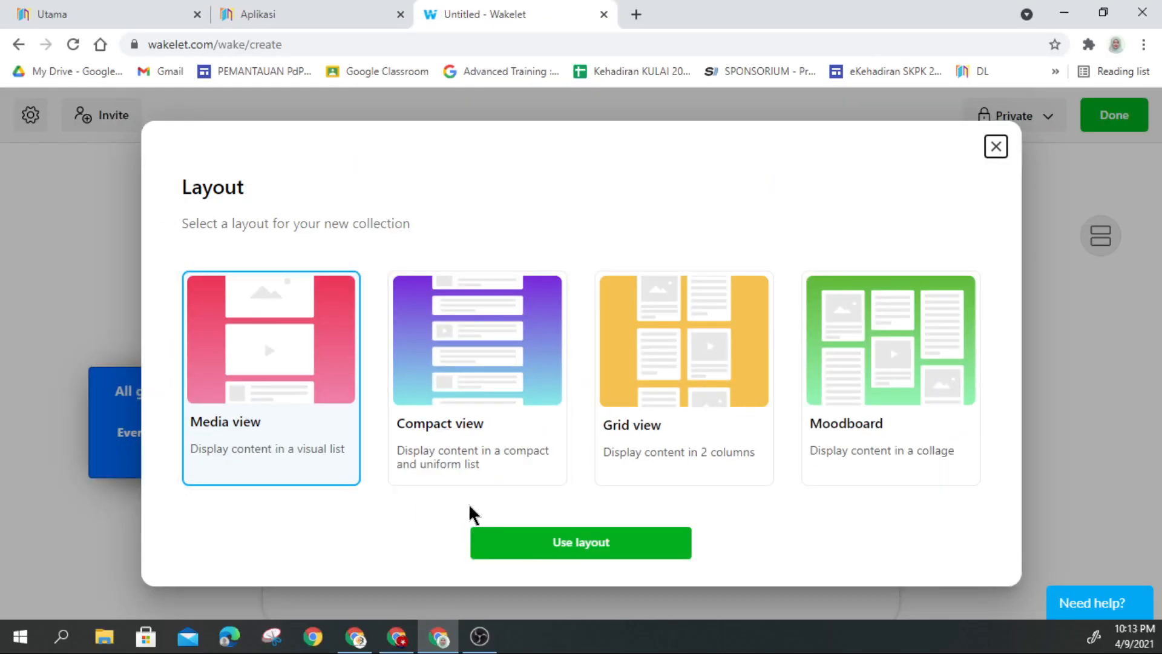
pyautogui.click(555, 545)
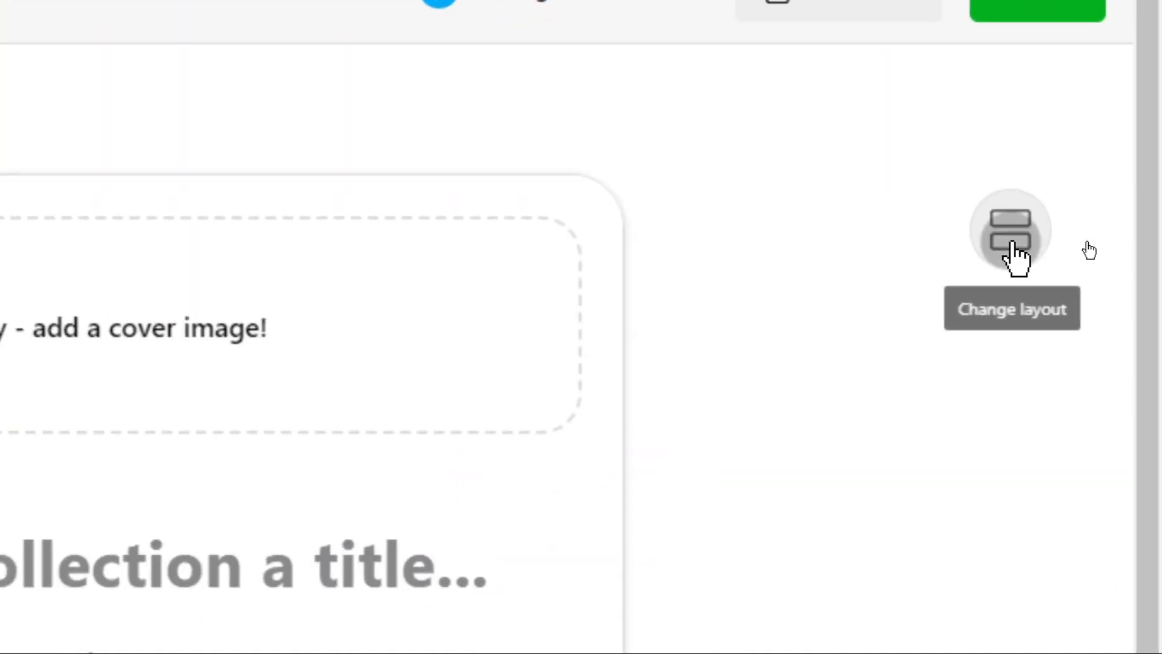
pyautogui.click(1013, 245)
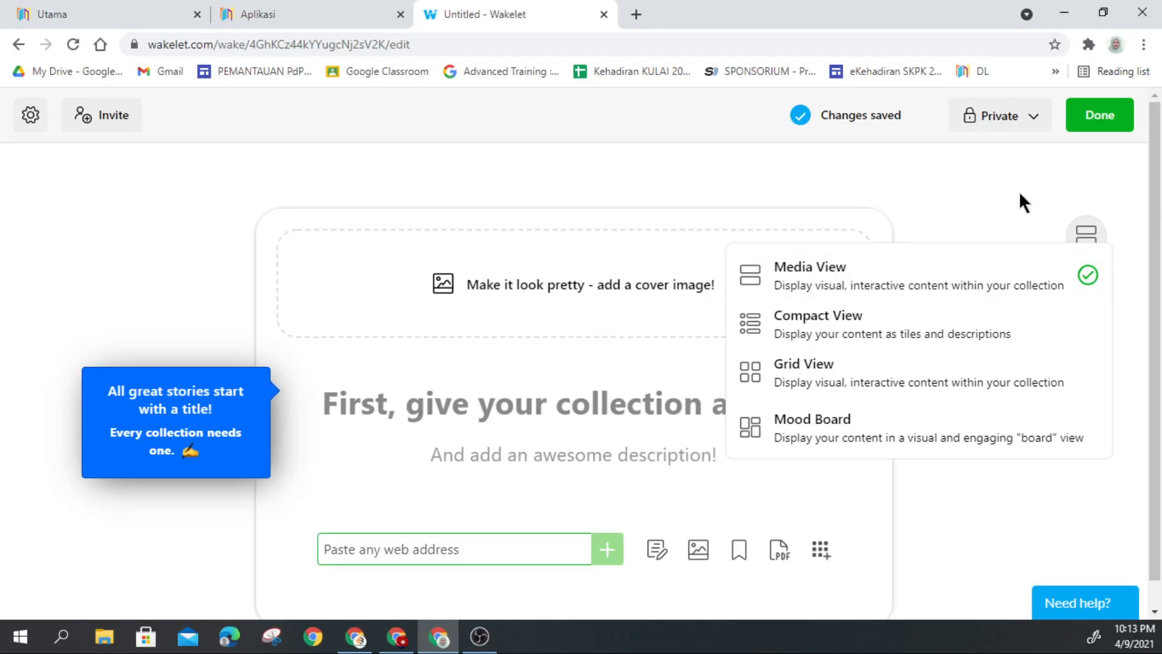
pyautogui.click(1020, 195)
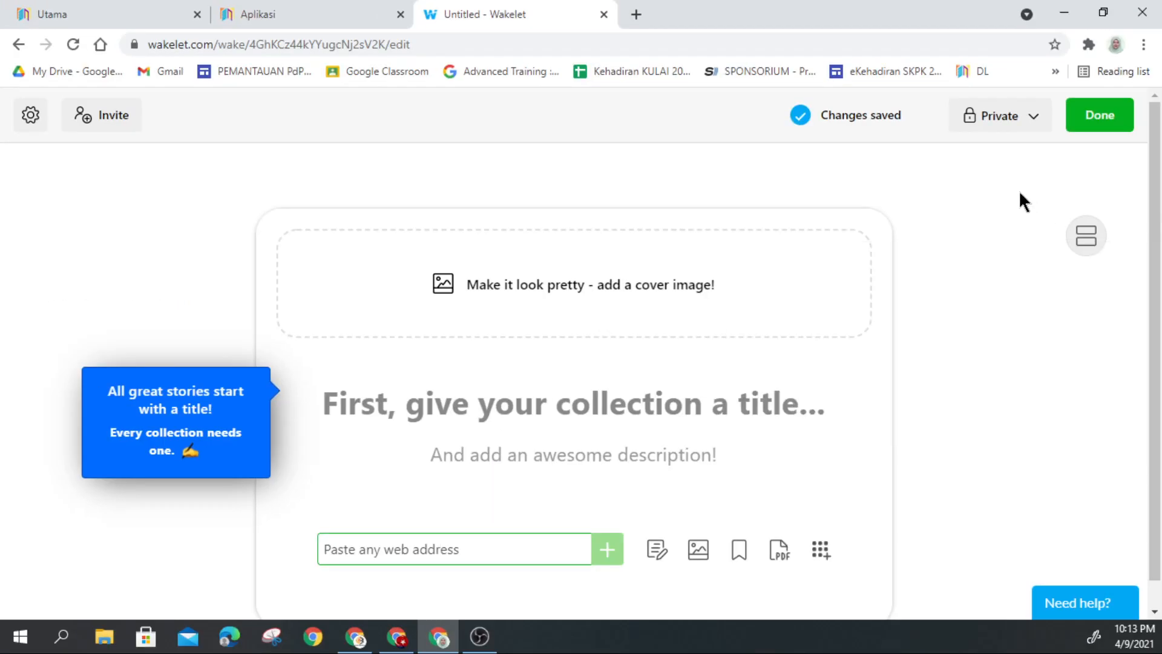
pyautogui.click(1033, 127)
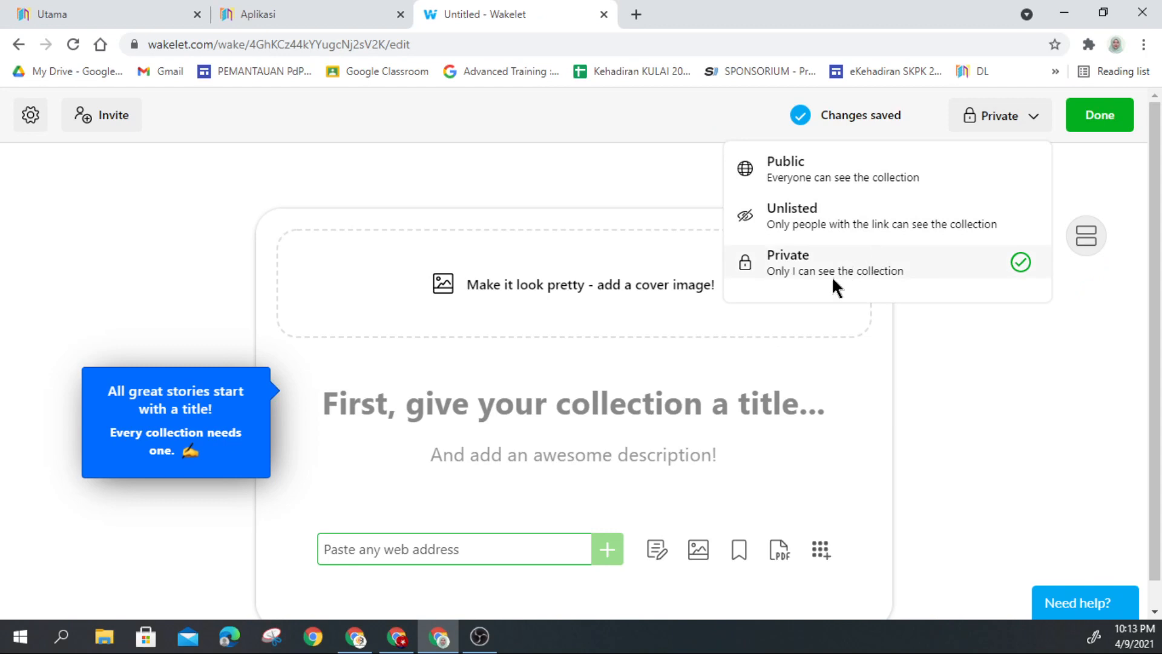
# Step: Set the new collection's visibility to Public, after comparing it with Unlisted
pyautogui.click(844, 172)
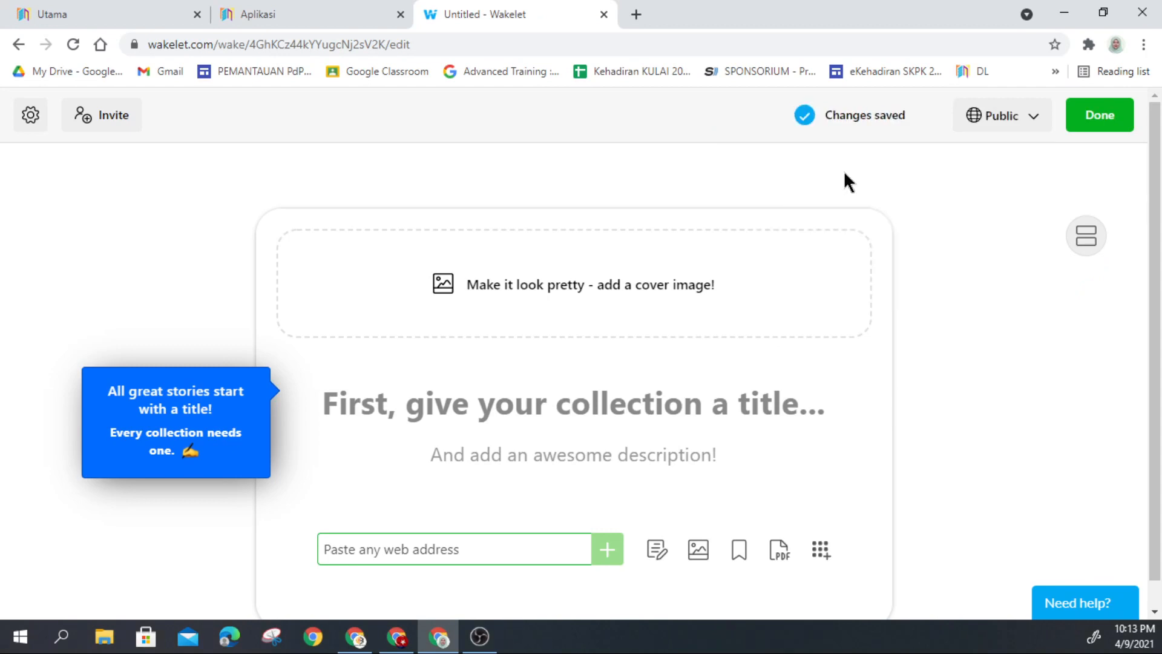
pyautogui.click(1027, 132)
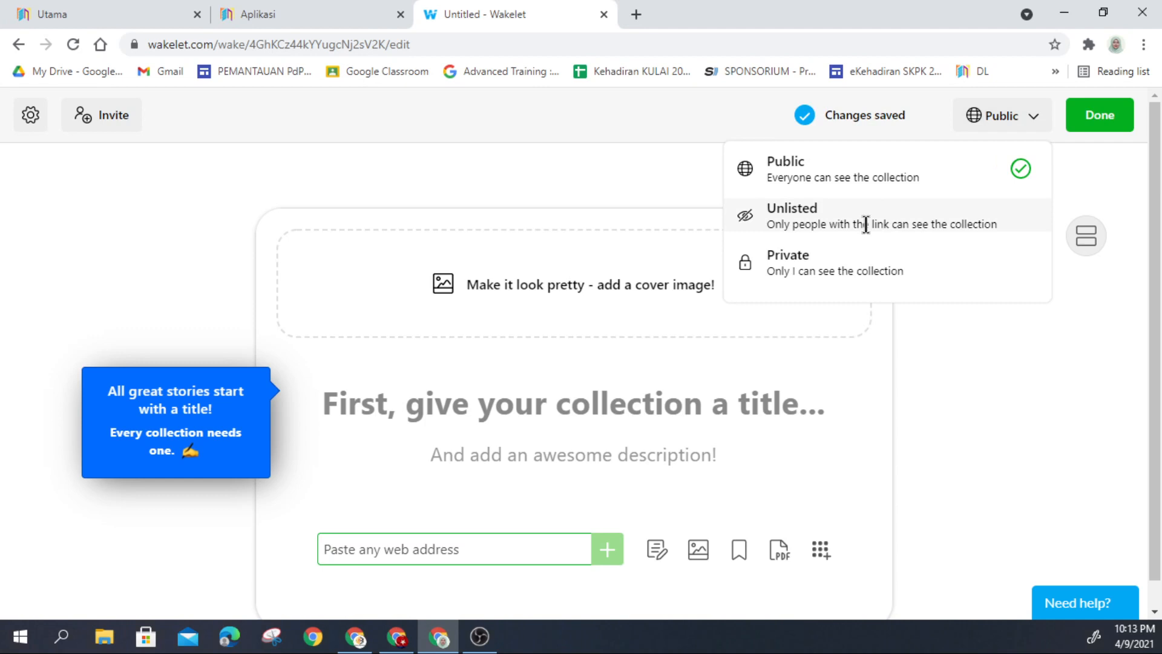
pyautogui.click(1022, 345)
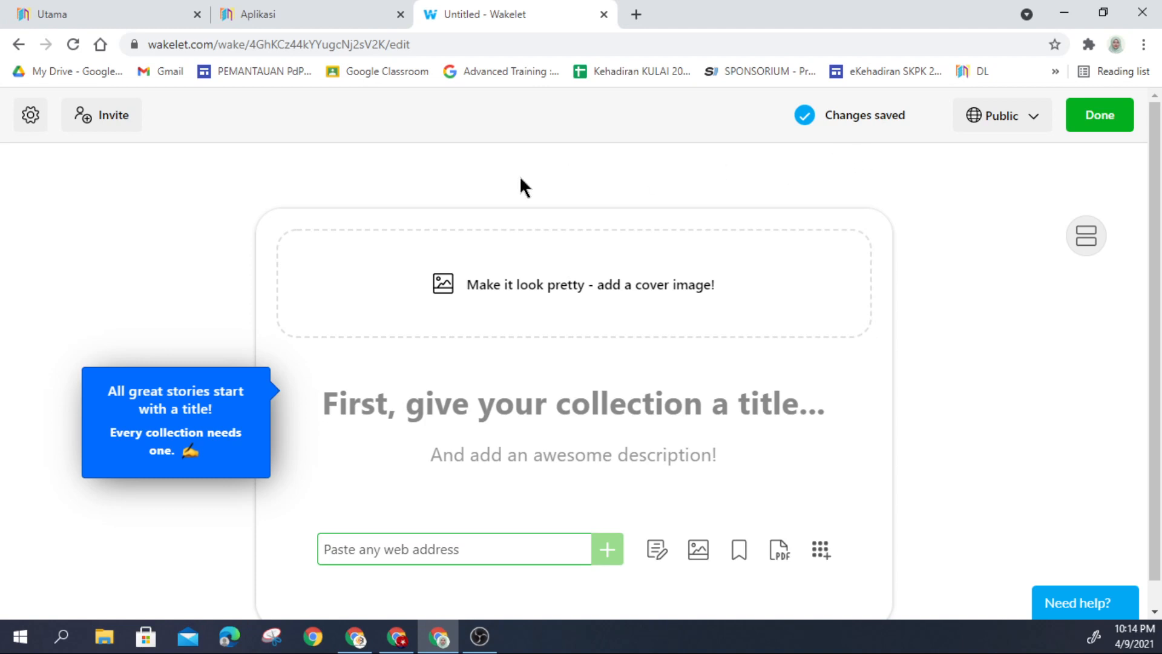
pyautogui.click(38, 126)
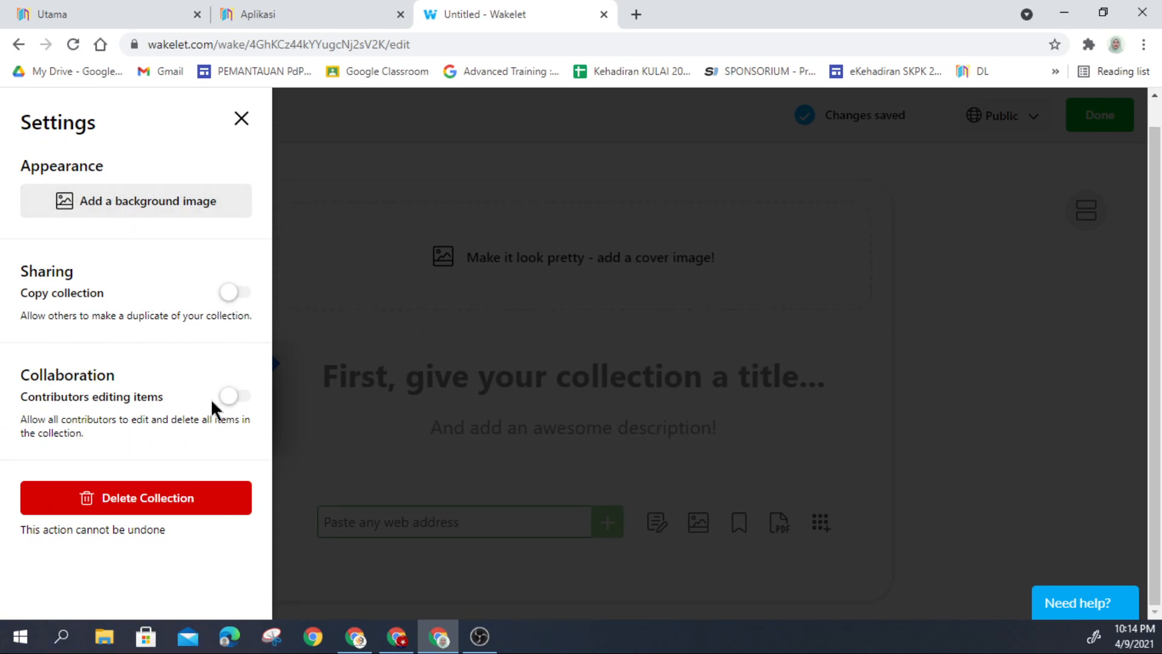
pyautogui.click(242, 118)
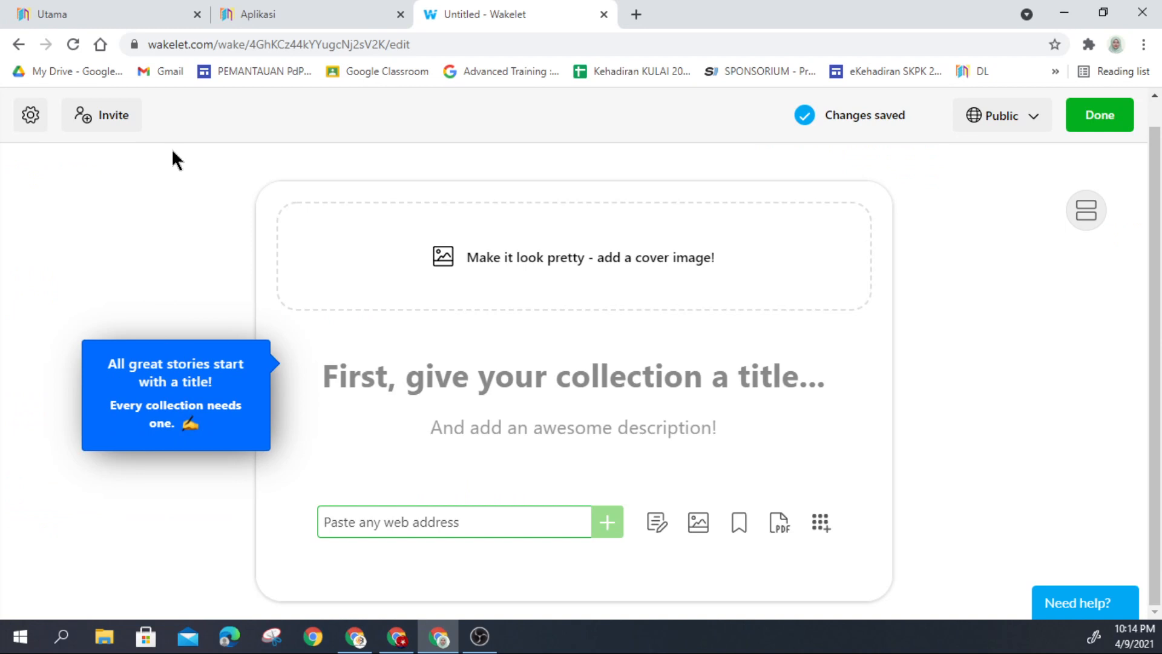
pyautogui.click(102, 124)
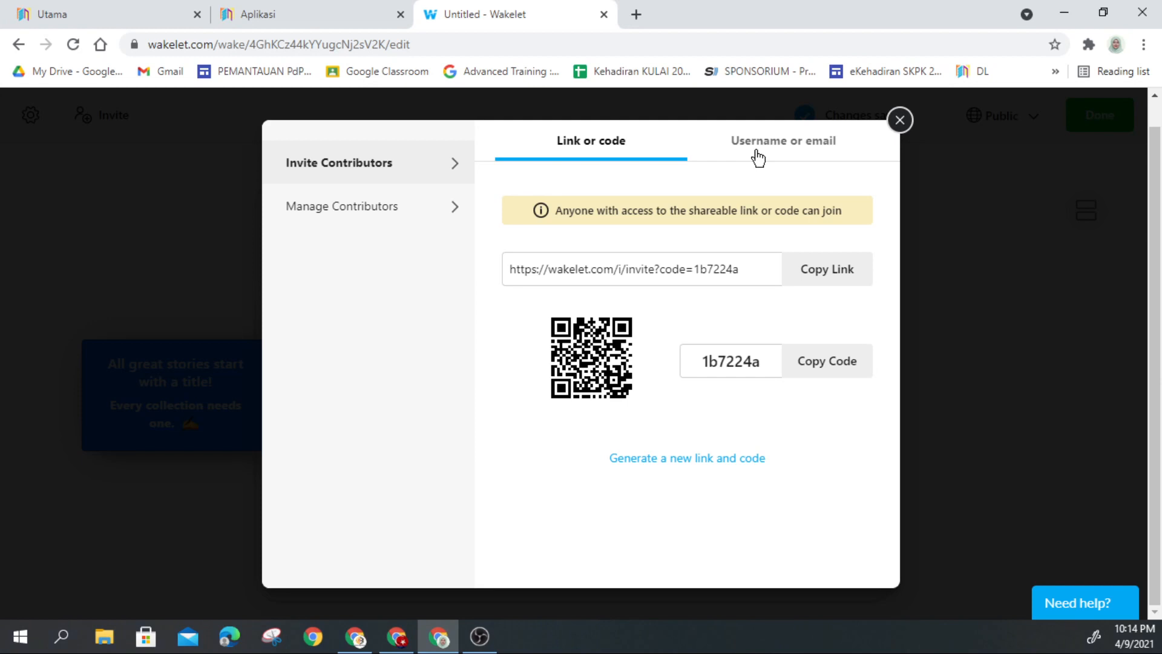
pyautogui.click(900, 121)
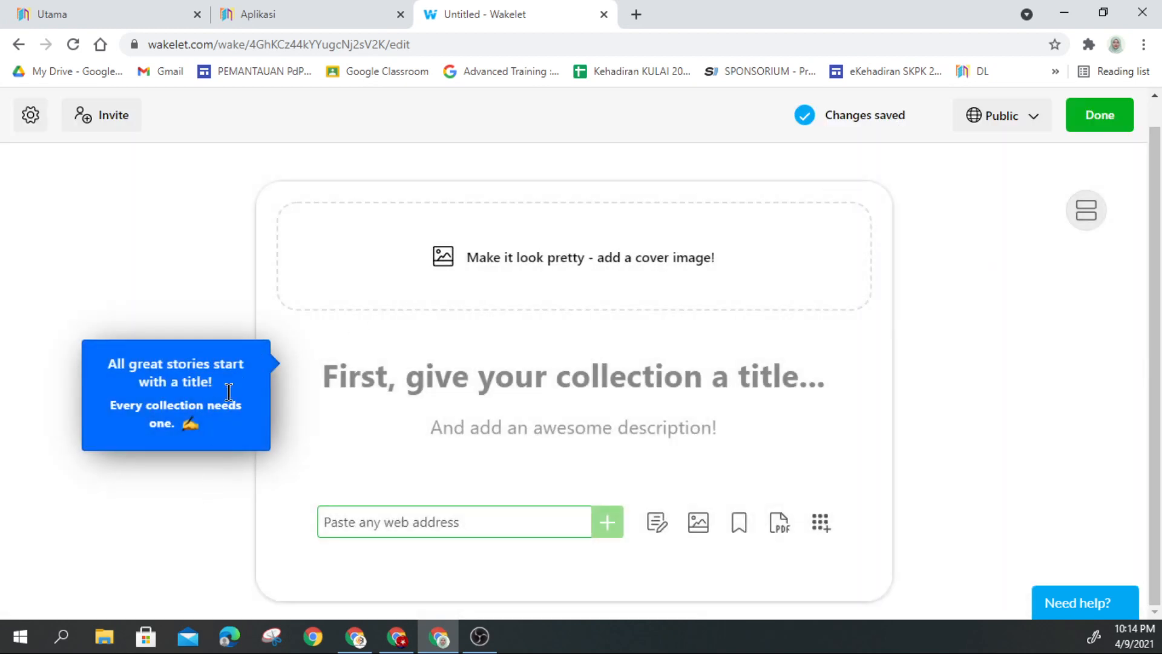
# Step: Upload the YouTube header picture from the Desktop as the cover, adjust its zoom, and save
pyautogui.click(550, 280)
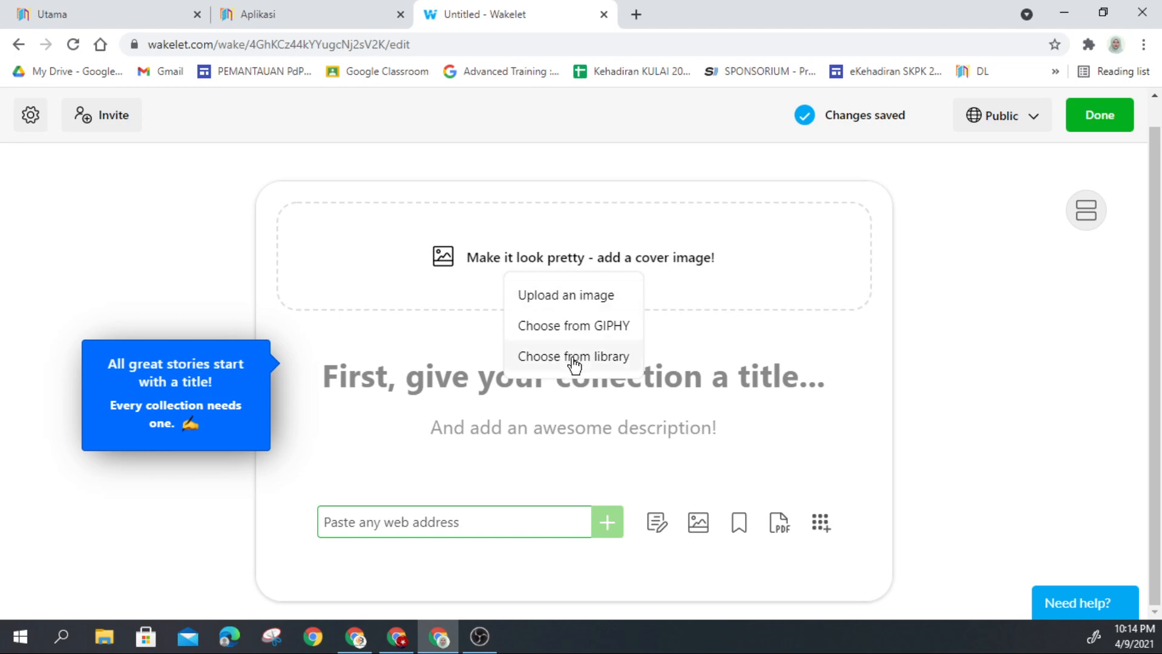
pyautogui.click(576, 300)
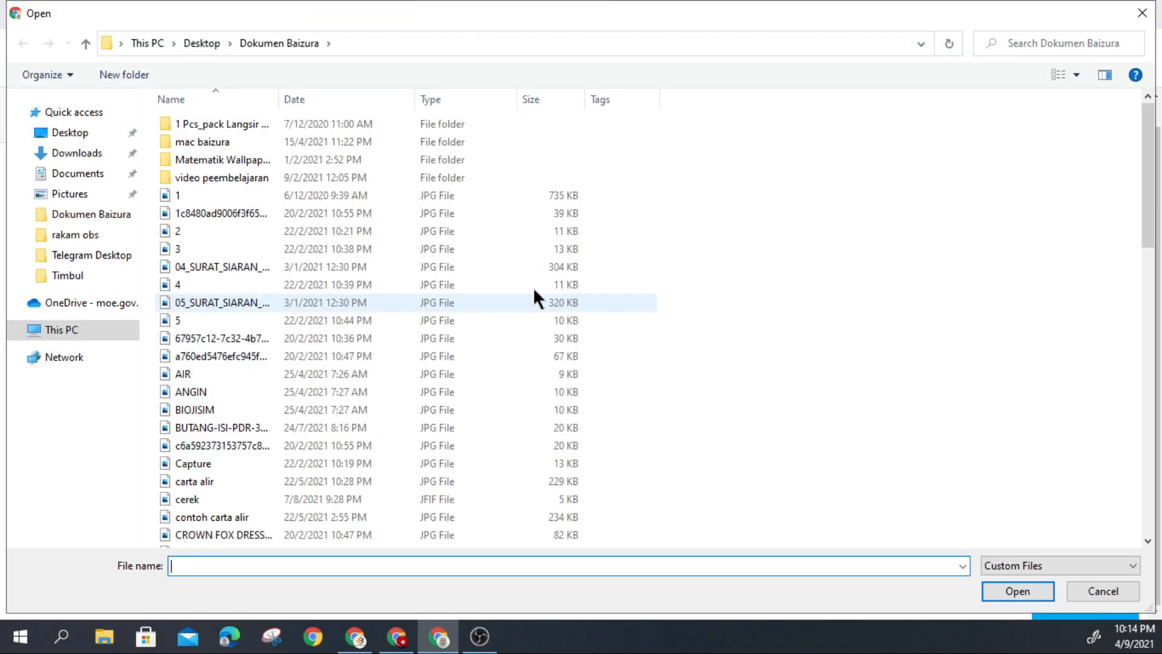
pyautogui.click(69, 133)
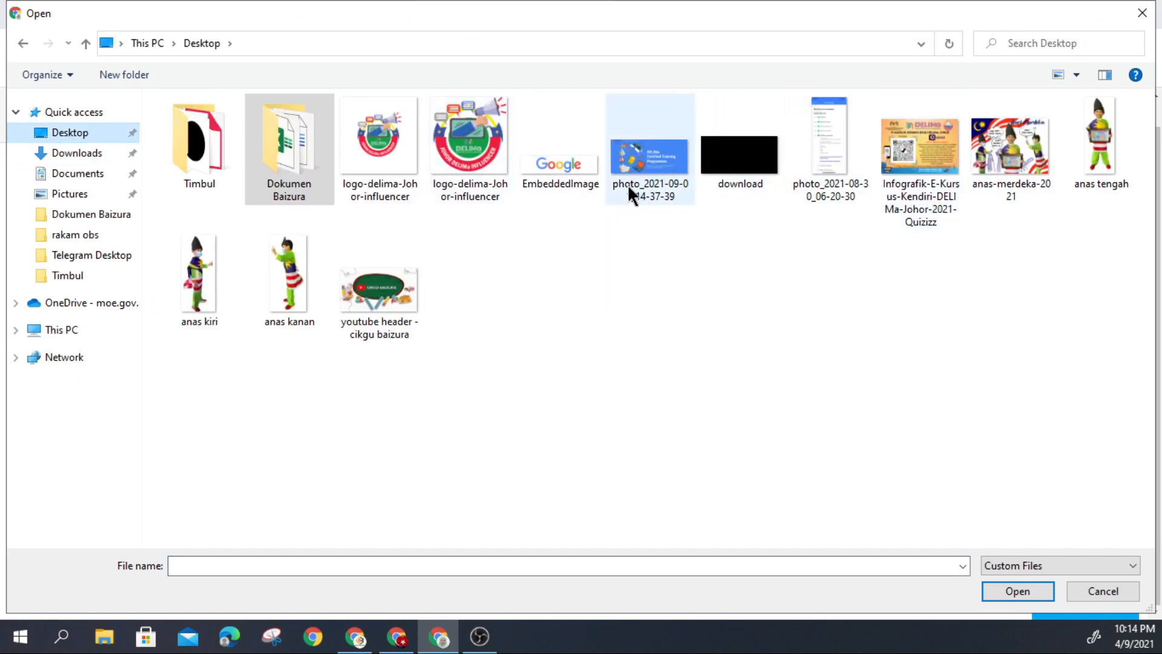
pyautogui.doubleClick(394, 290)
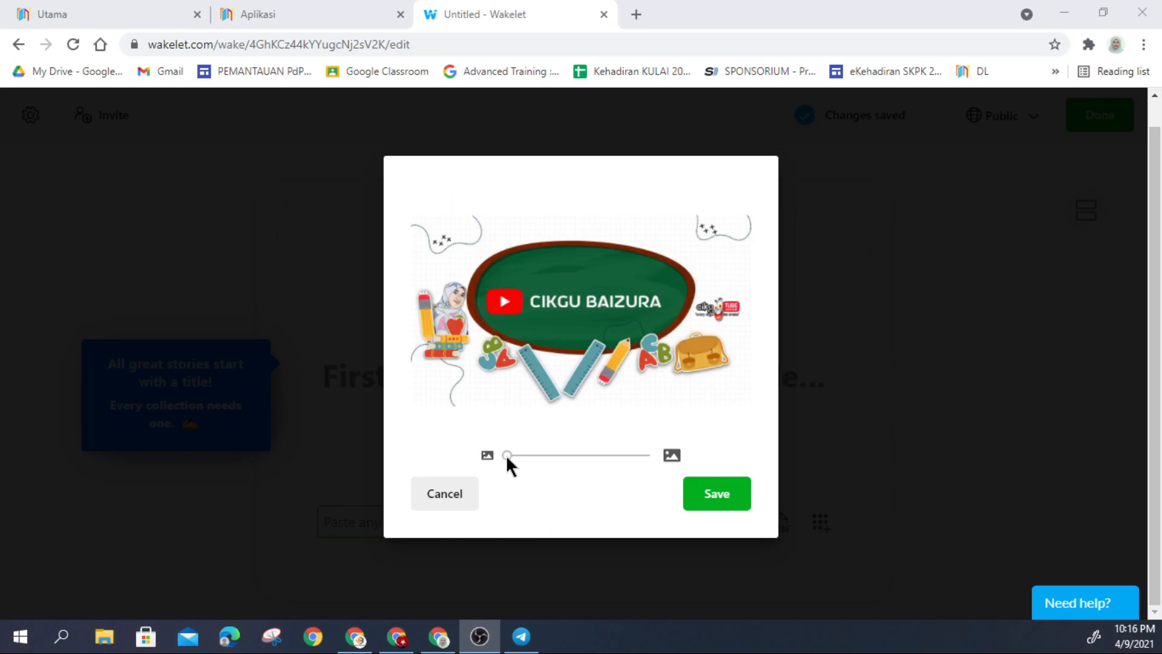
pyautogui.moveTo(507, 455); pyautogui.dragTo(505, 456)
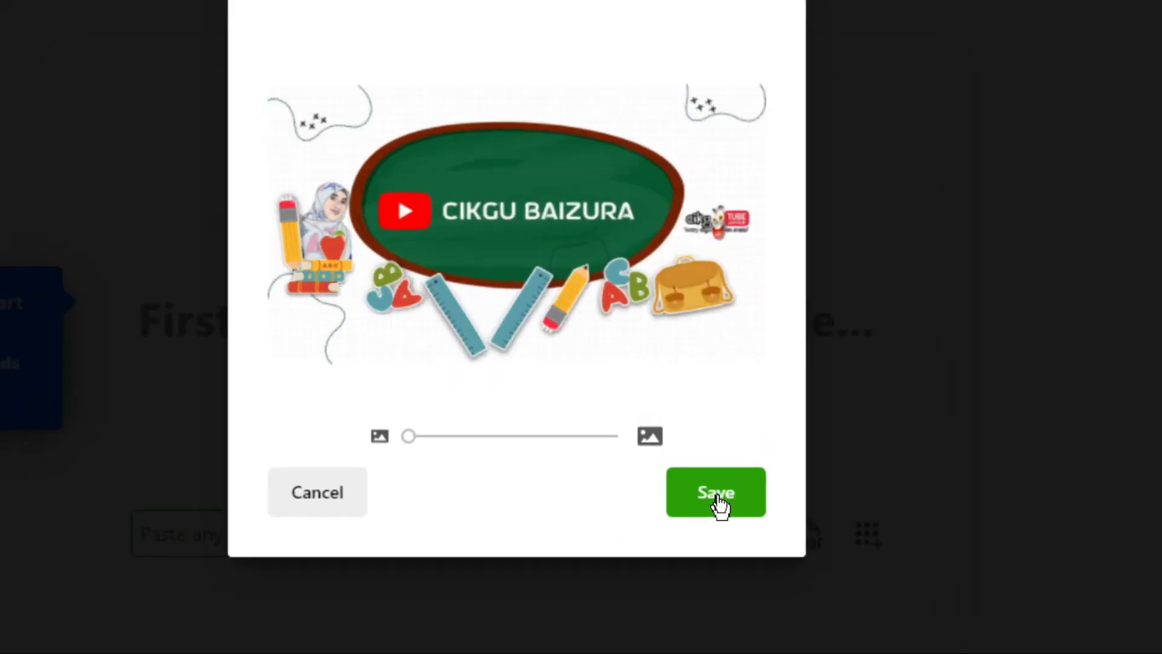
pyautogui.click(717, 496)
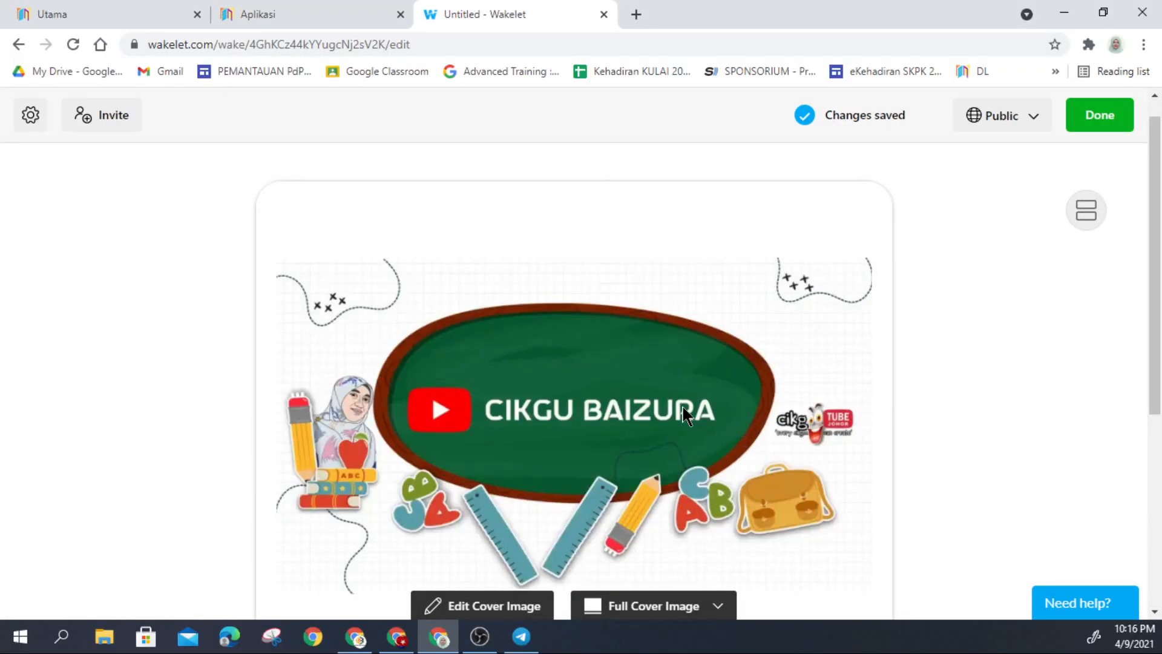
# Step: Switch the cover display to Half Cover Image, briefly trying Hide Cover Image first
pyautogui.scroll(-3, 685, 417)
pyautogui.scroll(-2, 686, 417)
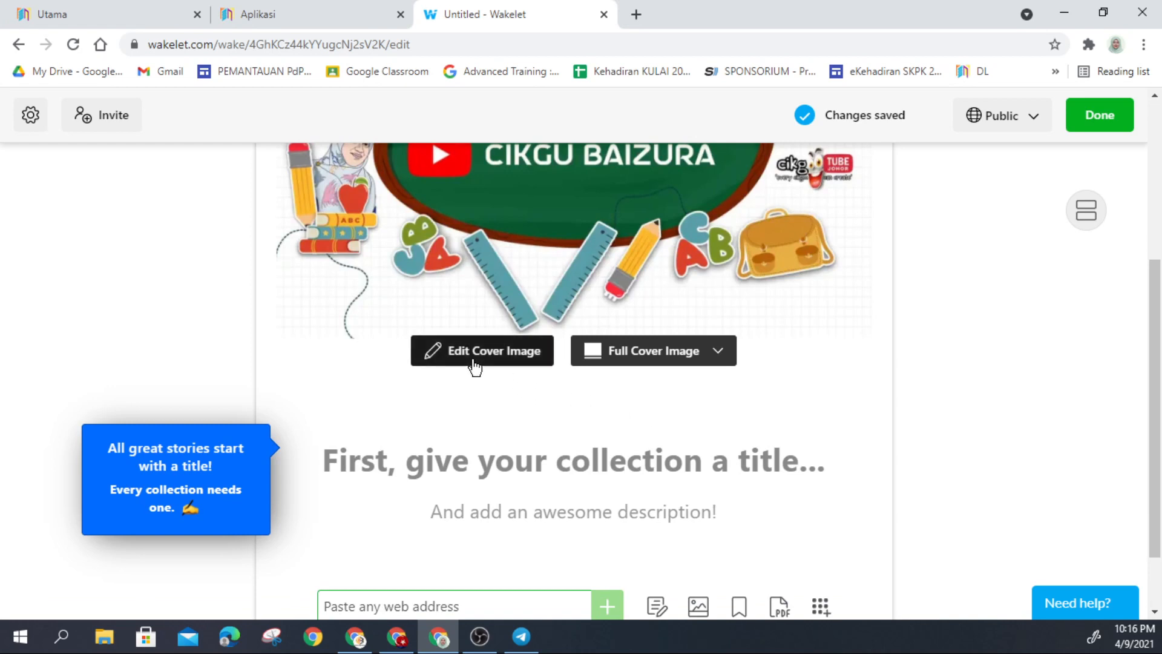
pyautogui.click(719, 360)
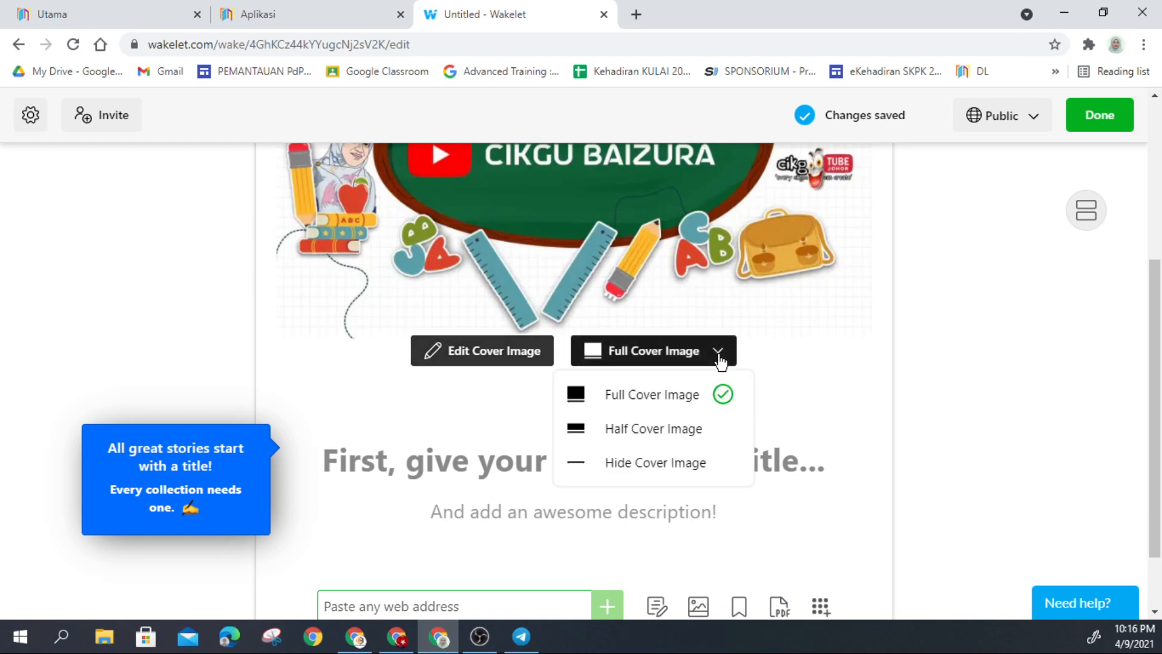
pyautogui.click(681, 431)
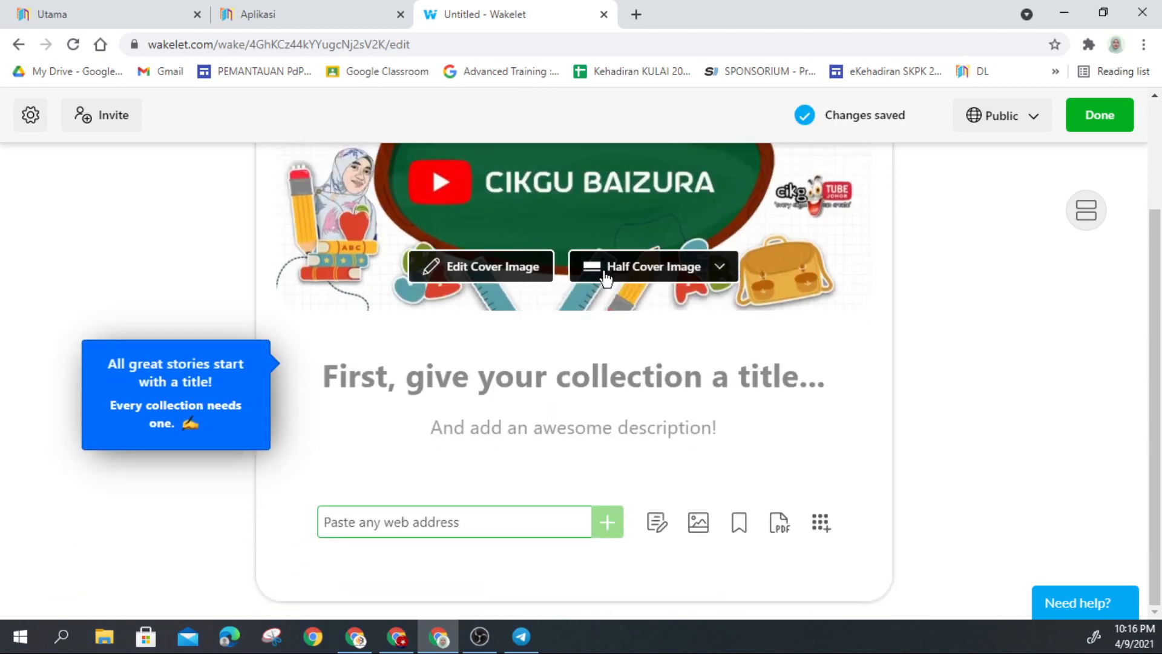
pyautogui.scroll(2, 980, 378)
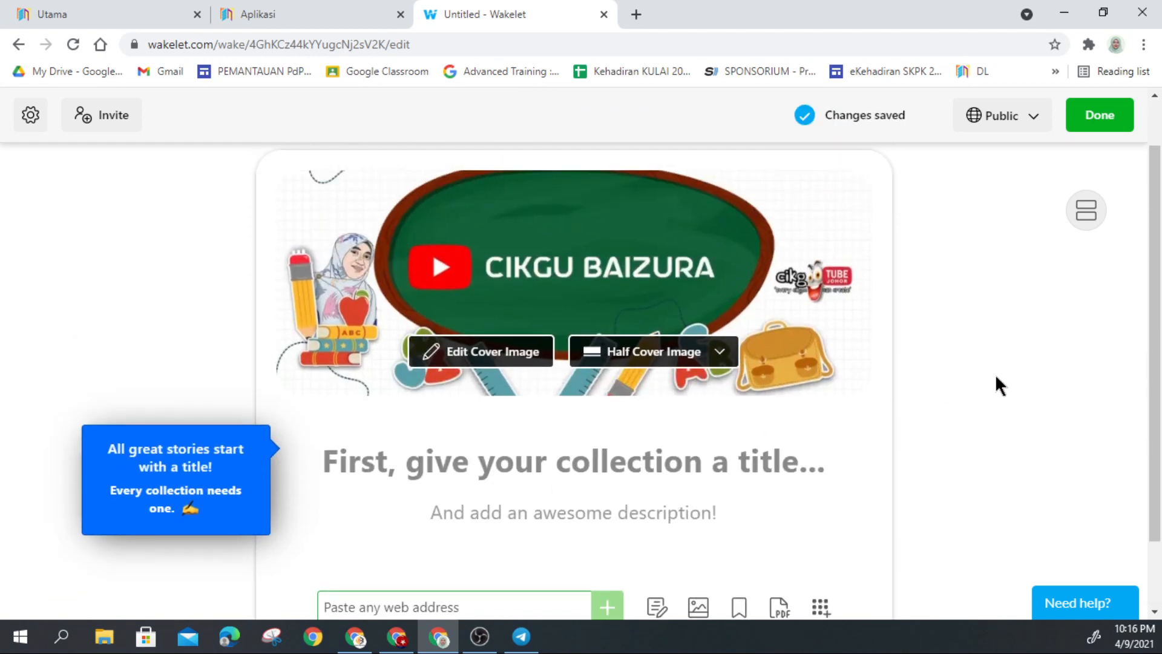
pyautogui.click(703, 352)
pyautogui.click(673, 463)
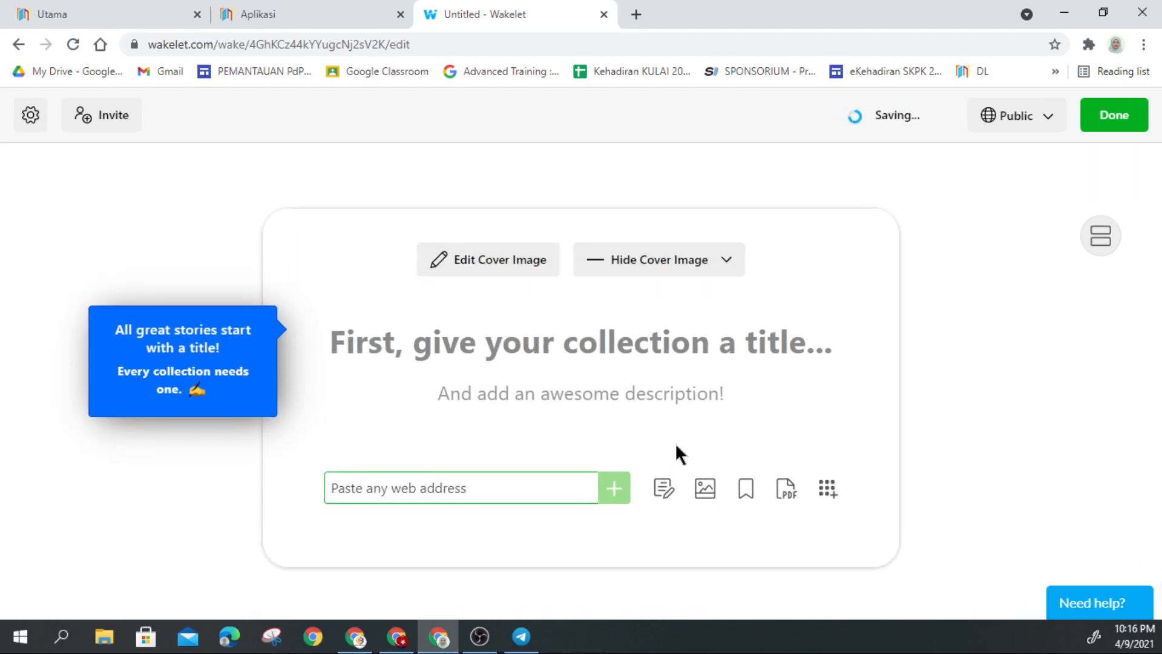
pyautogui.click(726, 267)
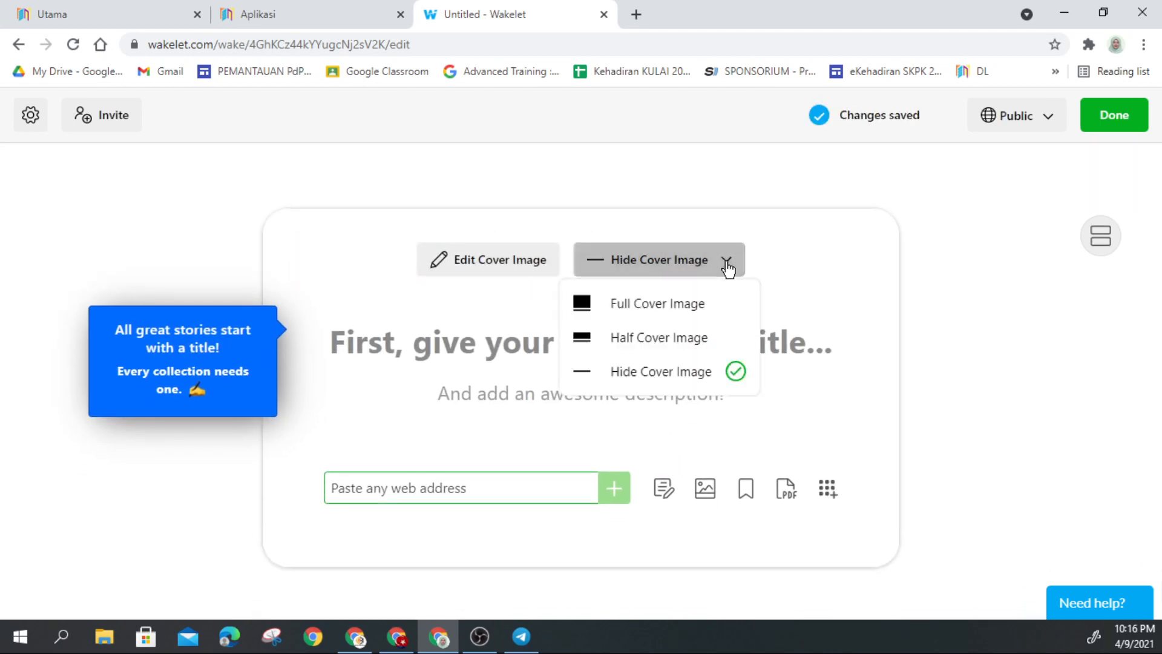
pyautogui.click(669, 339)
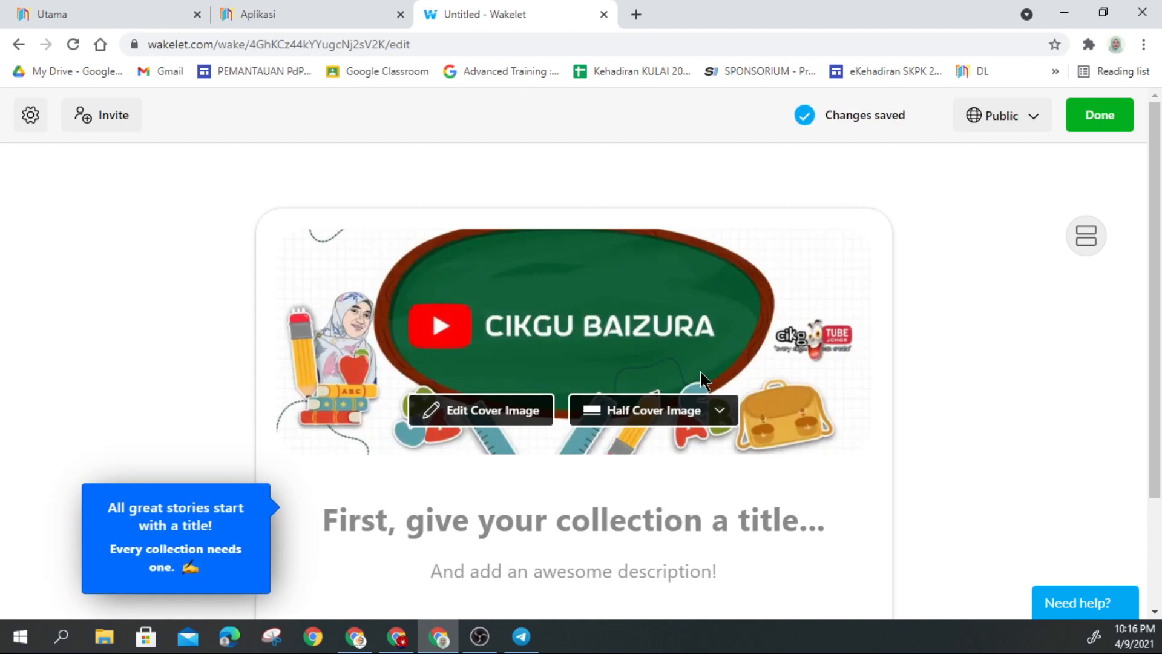
pyautogui.scroll(-1, 479, 400)
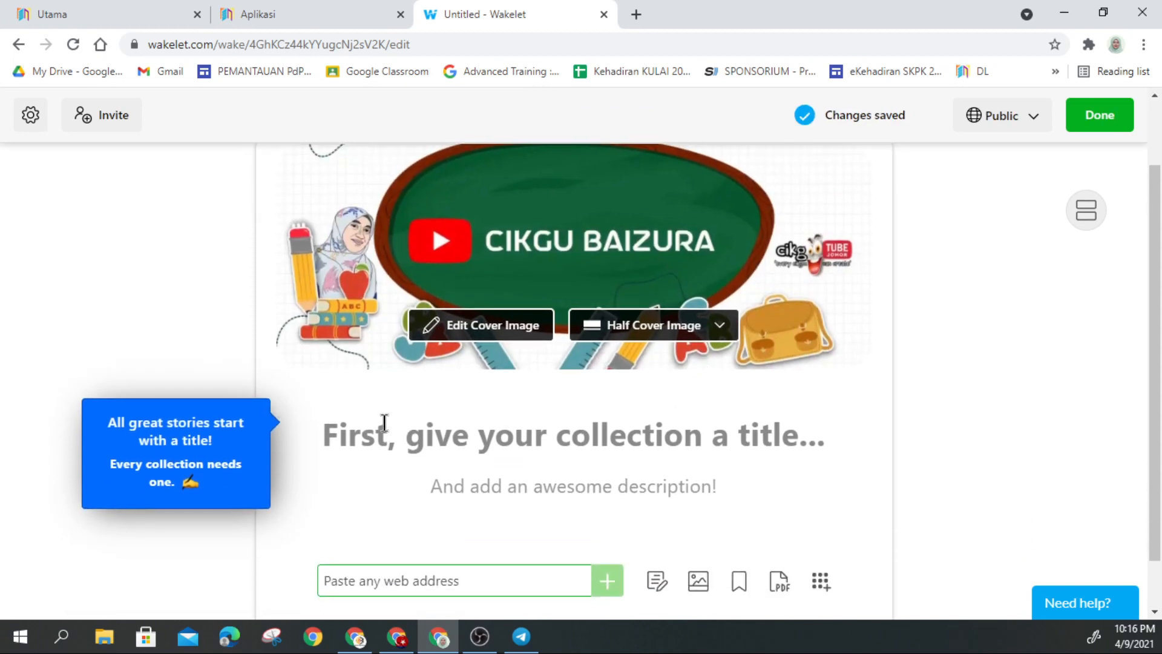
# Step: Title the collection 'Galeri PdPR RBT - 5 Dinamik', correcting a typo along the way
pyautogui.click(448, 441)
pyautogui.write('Galer')
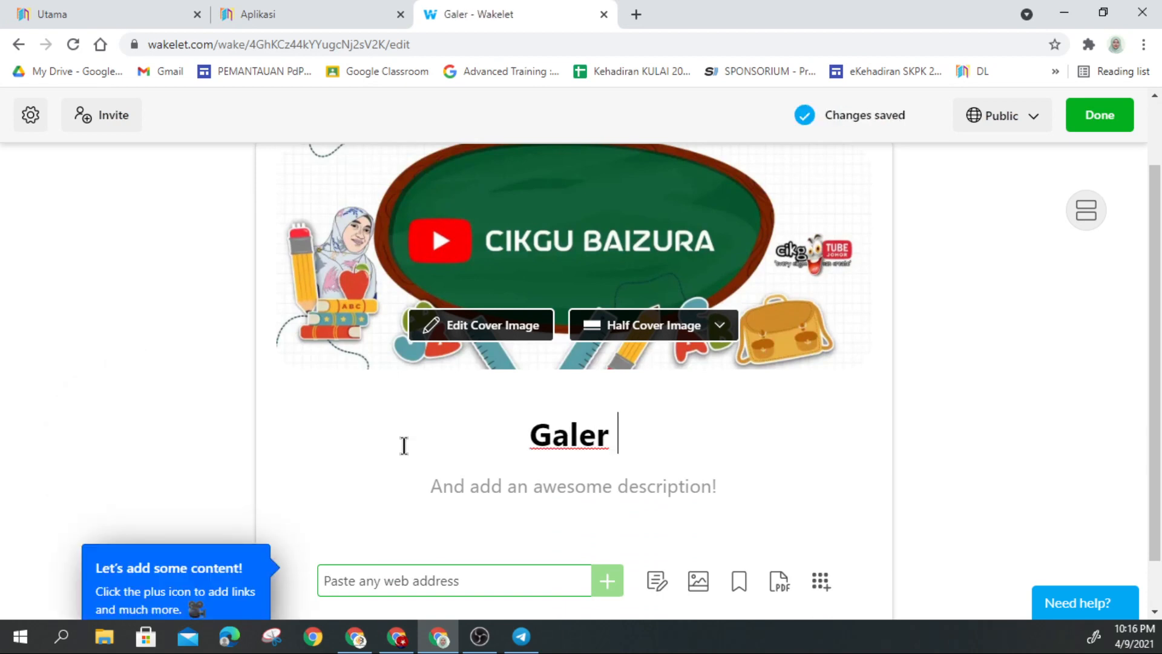
pyautogui.write('i P')
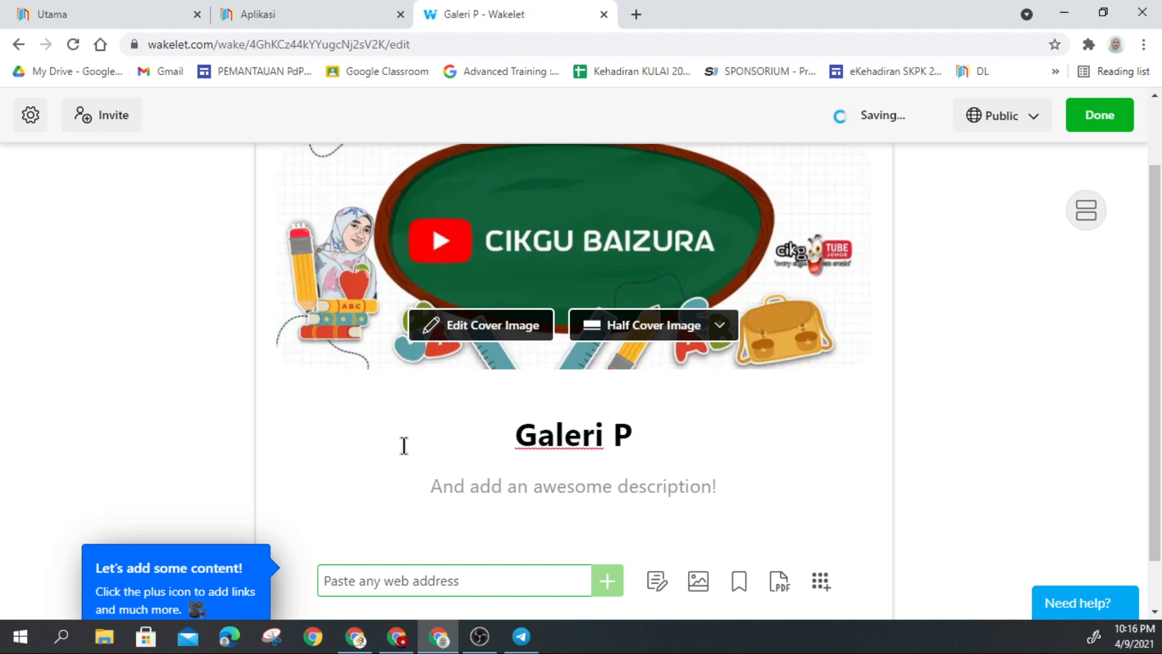
pyautogui.write('dPR ')
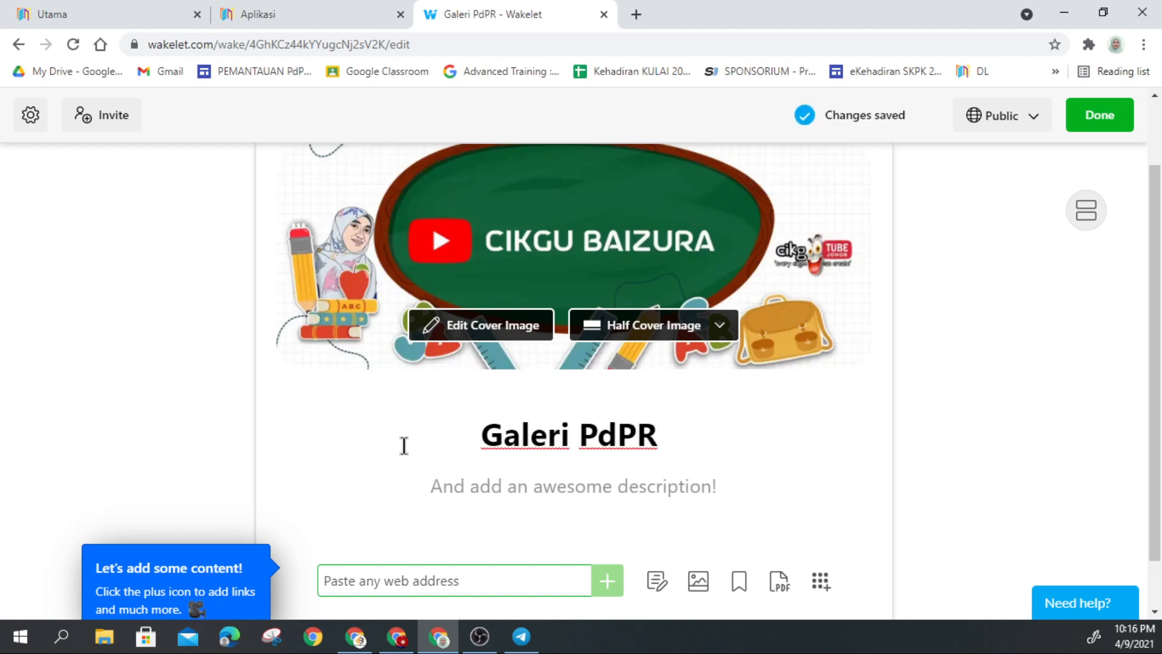
pyautogui.write('RBT ')
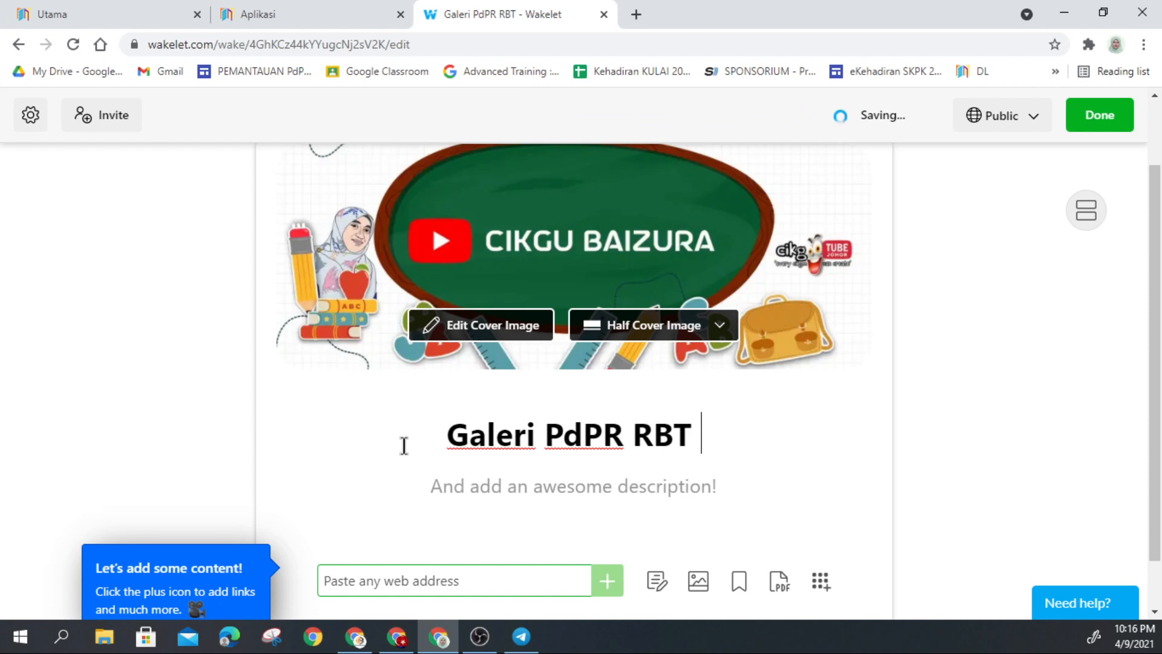
pyautogui.write('- 5 D')
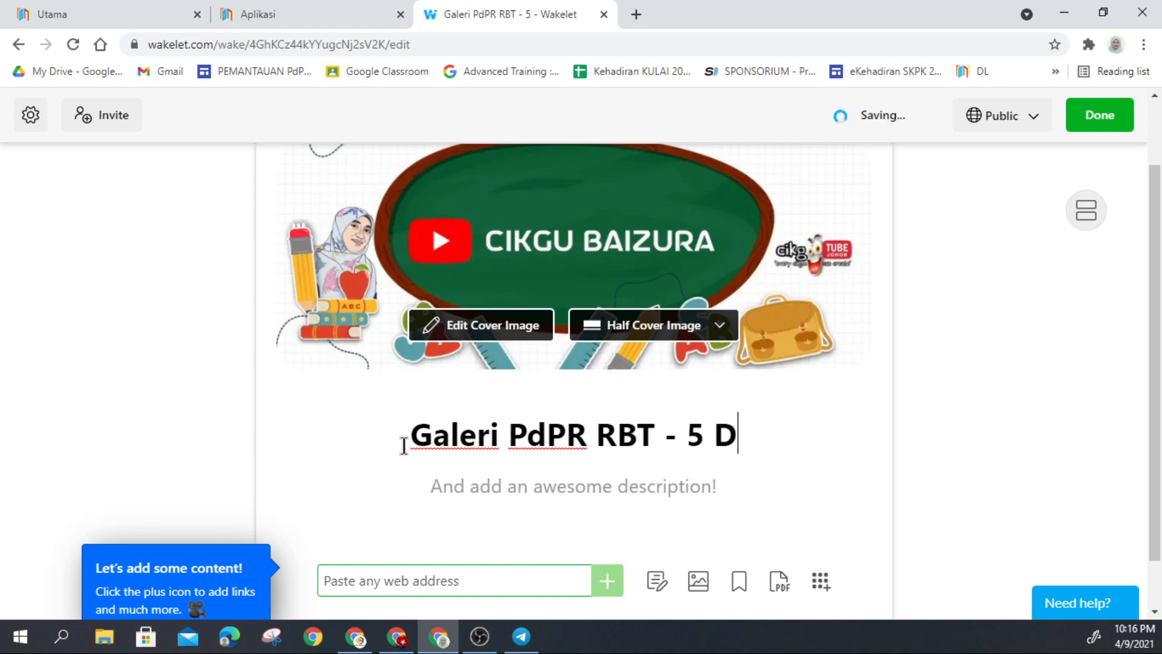
pyautogui.write('ima')
pyautogui.press('BackSpace')
pyautogui.press('BackSpace')
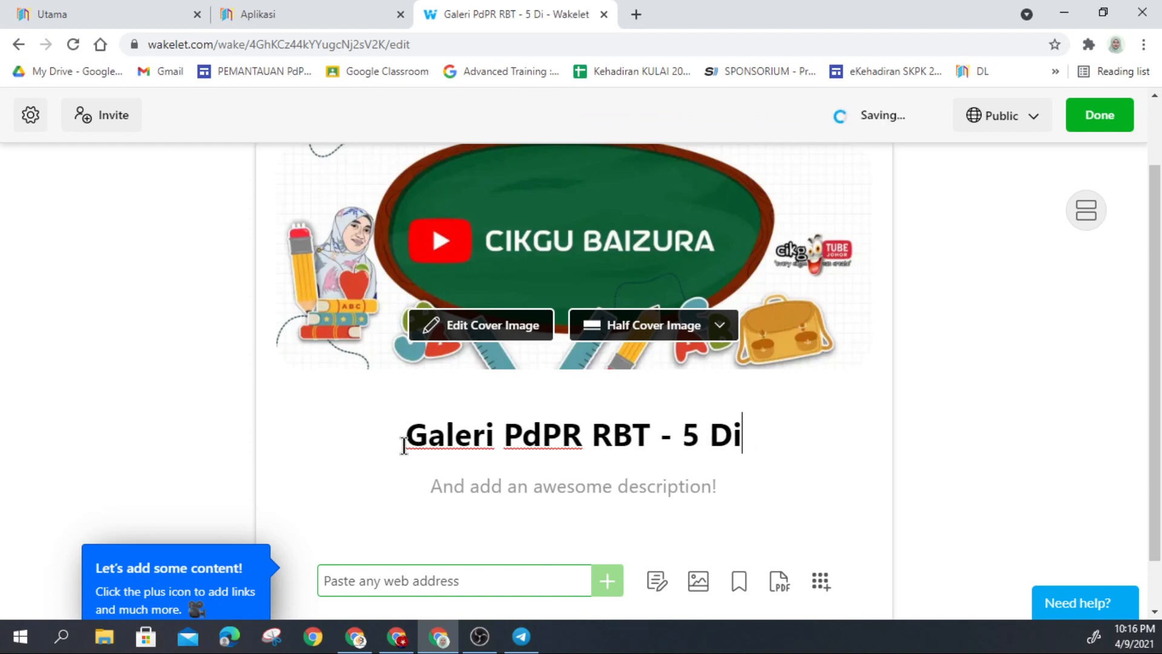
pyautogui.write('namik')
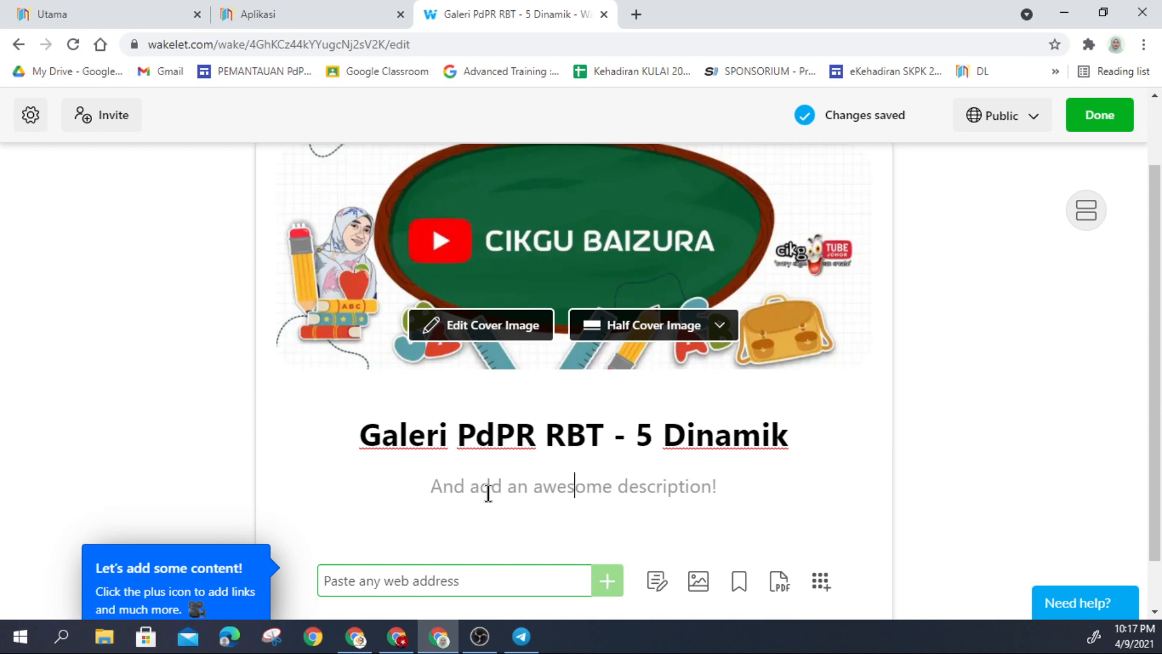
# Step: Give the collection the description 'Aktiviti PdPR - 05.09.2021'
pyautogui.write('Aktiv')
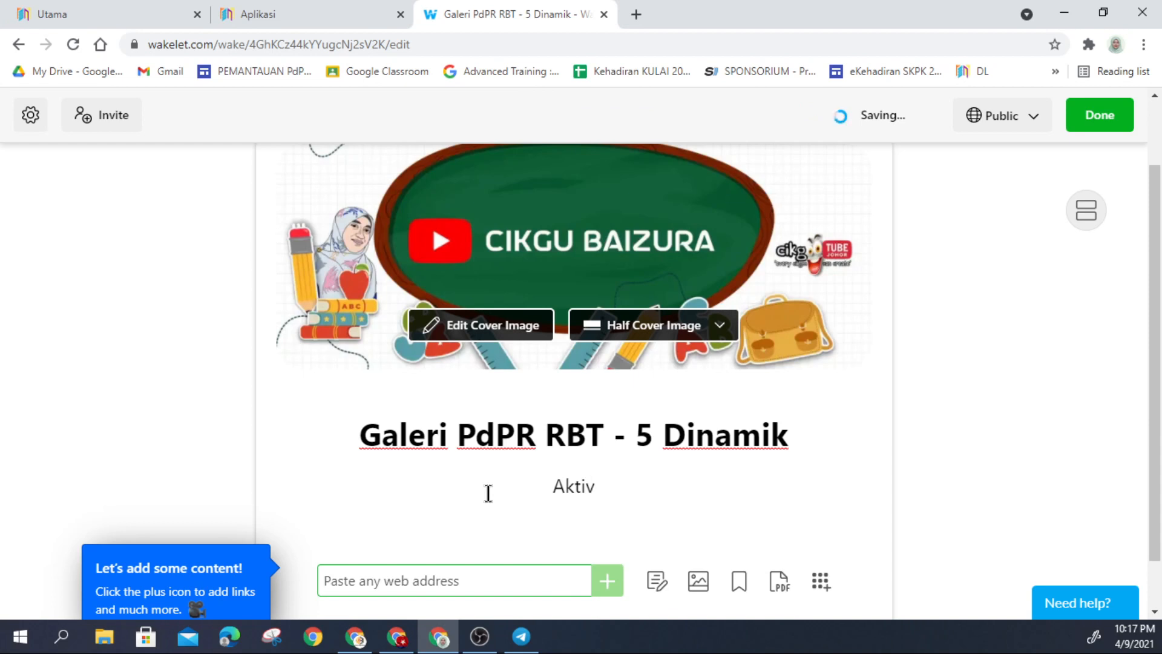
pyautogui.write('iti ')
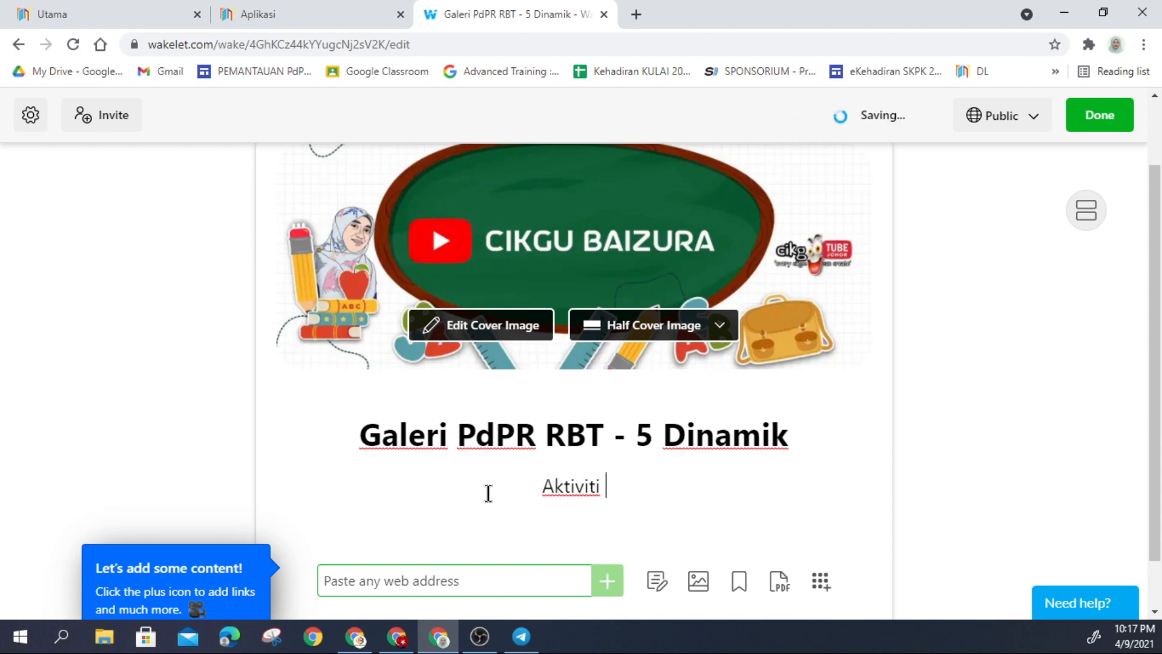
pyautogui.write('PD')
pyautogui.press('BackSpace')
pyautogui.write('d')
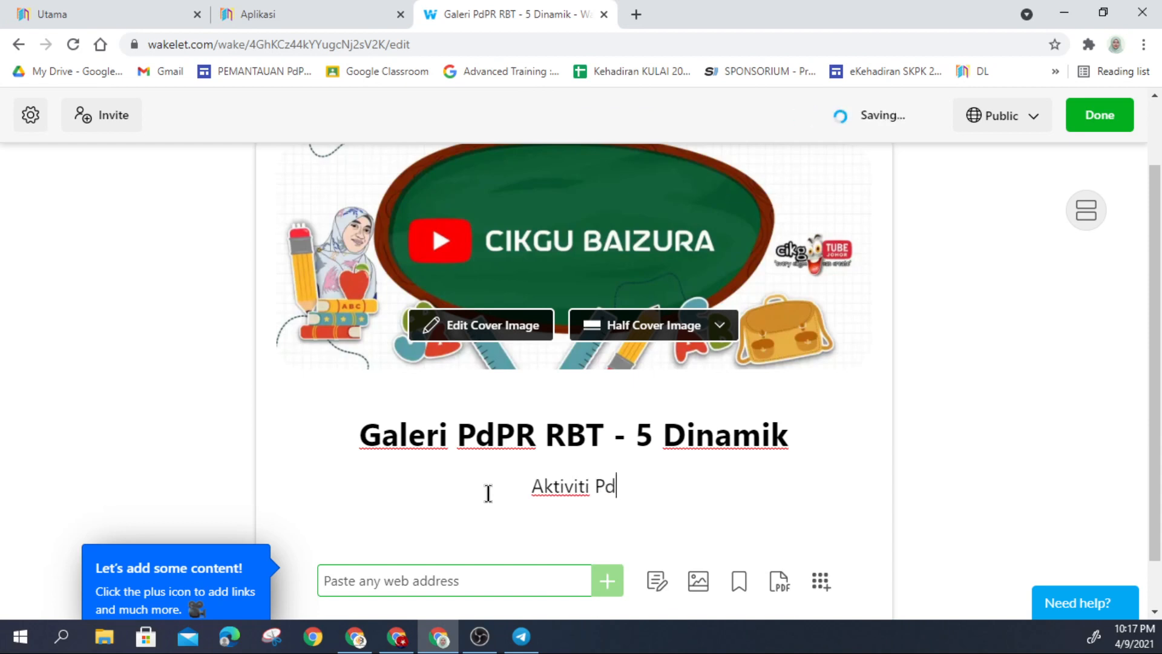
pyautogui.write('PR ')
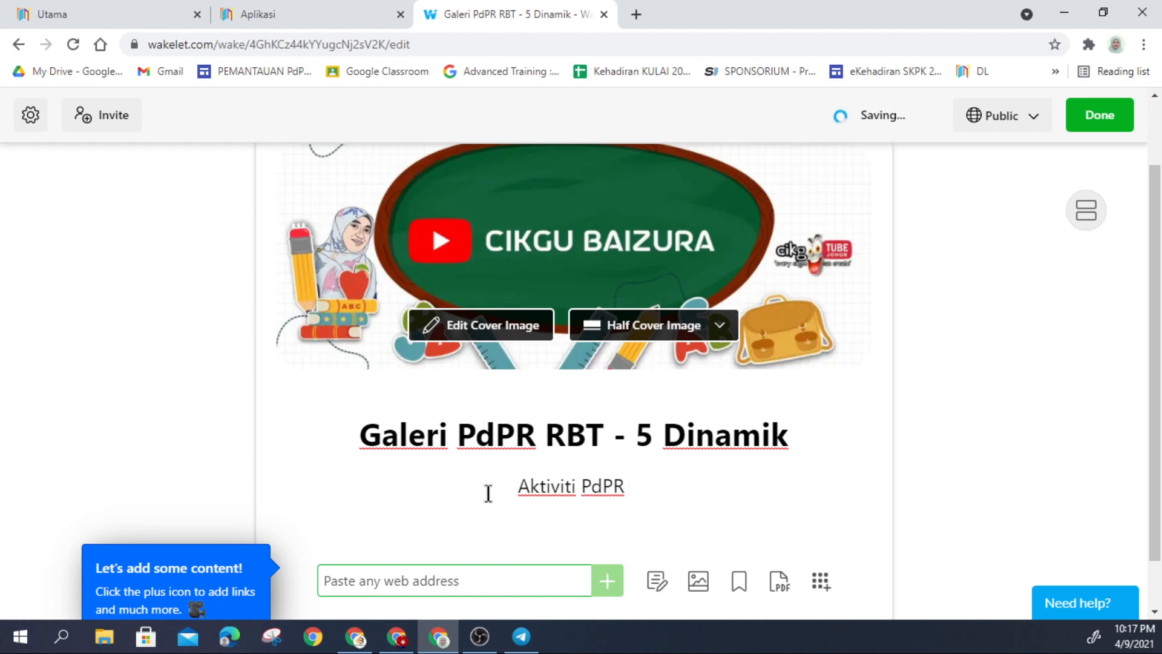
pyautogui.write('- ')
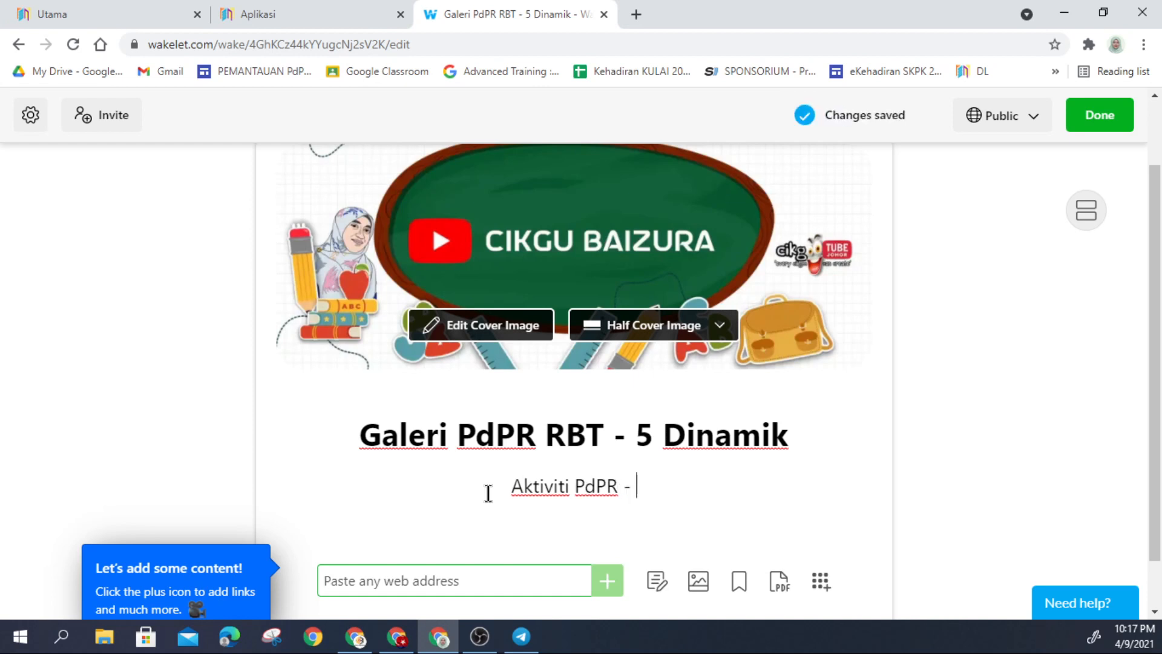
pyautogui.write('05')
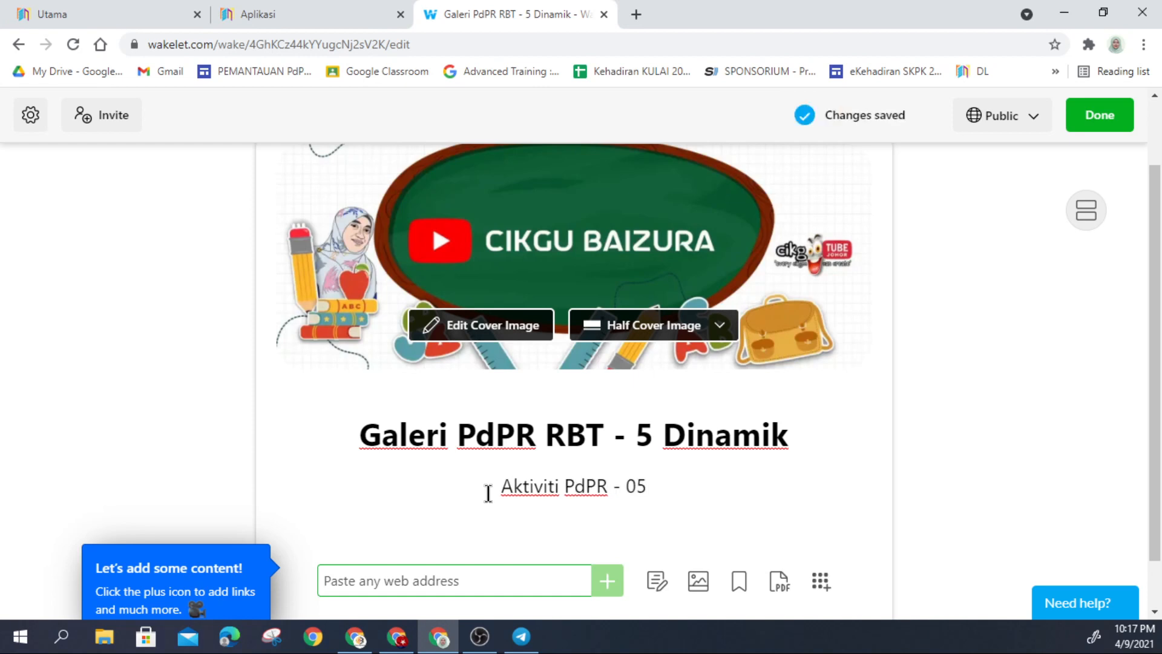
pyautogui.write('.09.2021')
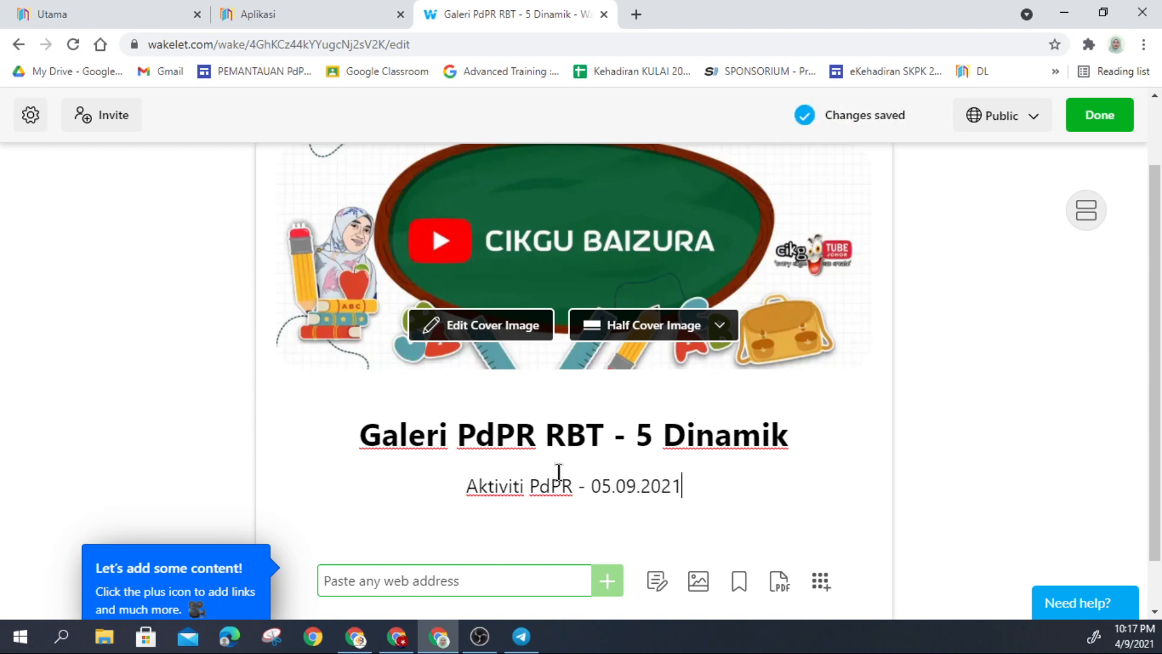
pyautogui.scroll(-1, 484, 478)
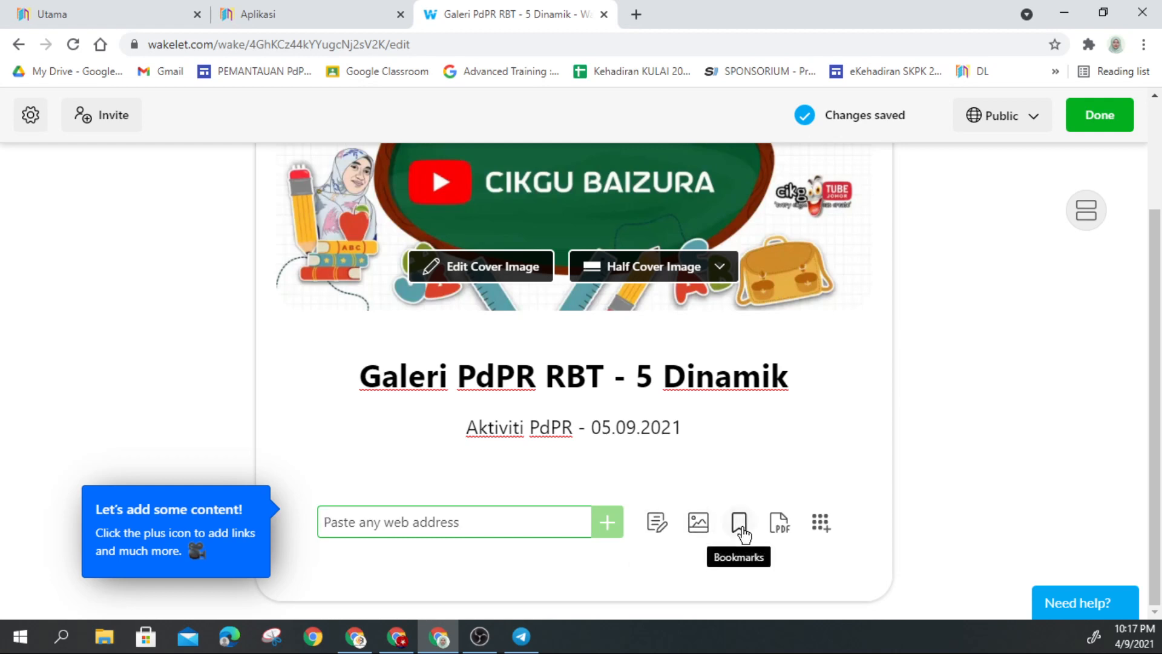
pyautogui.click(821, 524)
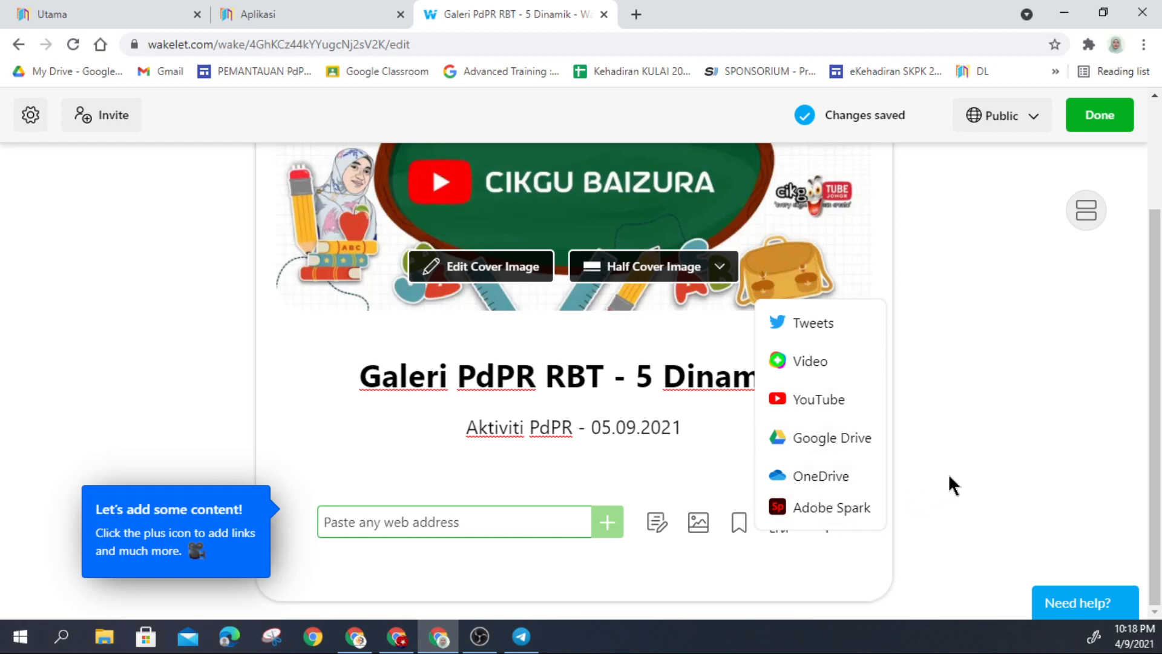
pyautogui.click(978, 466)
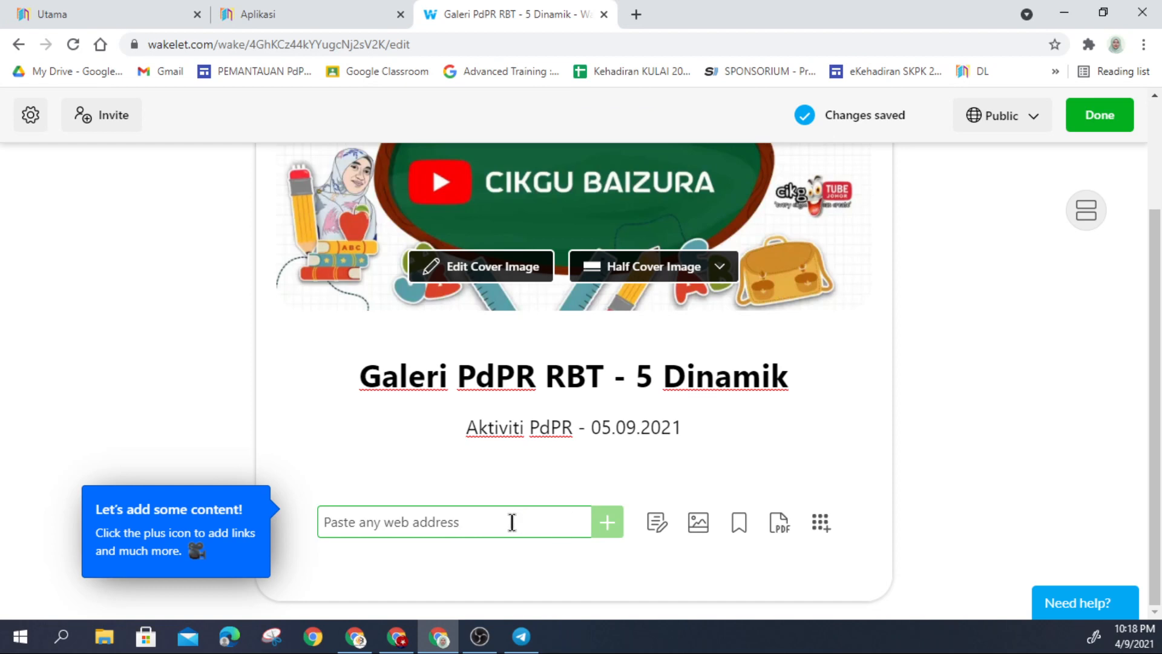
# Step: Start a new text card and paste the notice, then clear it to start over
pyautogui.click(652, 525)
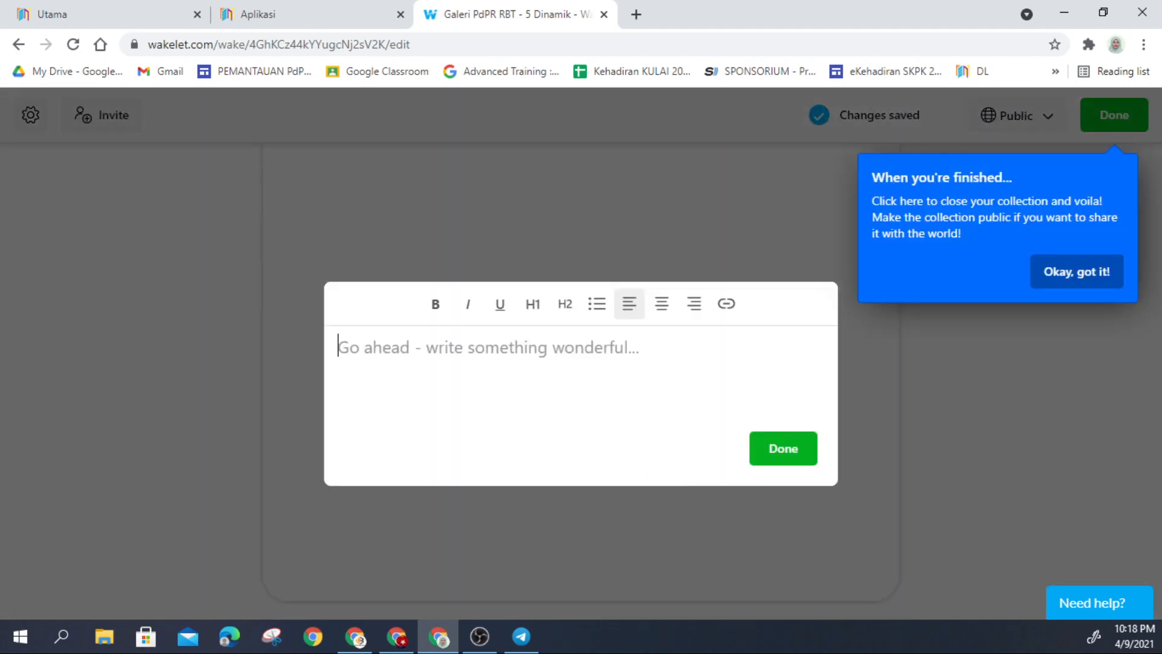
pyautogui.click(440, 349)
pyautogui.rightClick(408, 341)
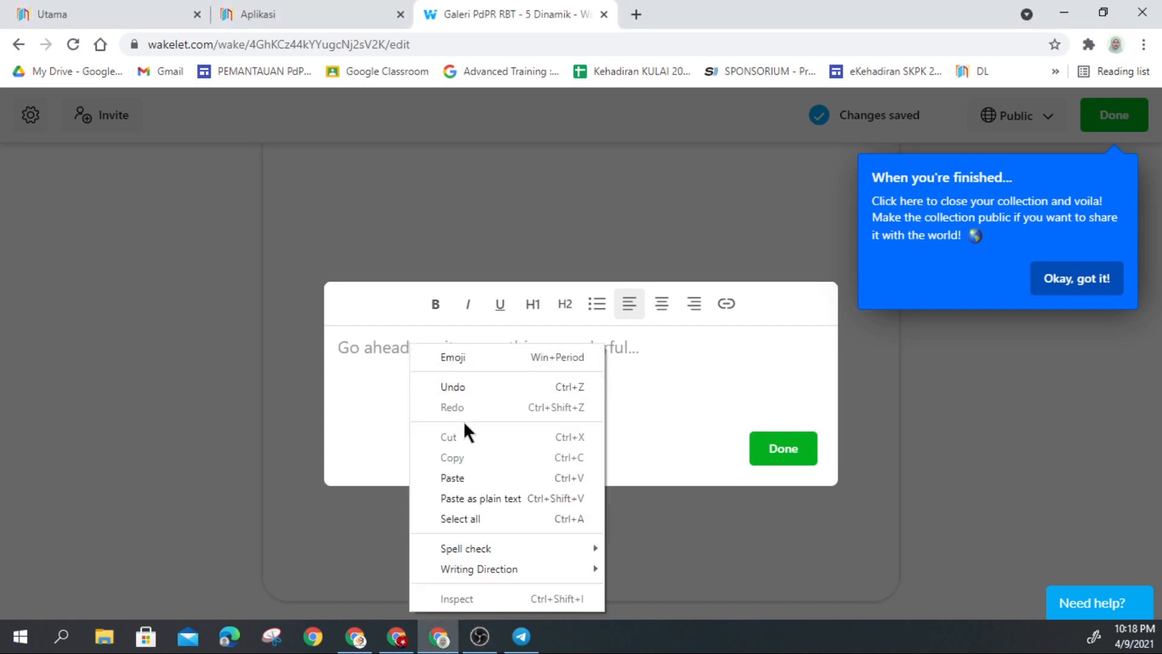
pyautogui.click(483, 485)
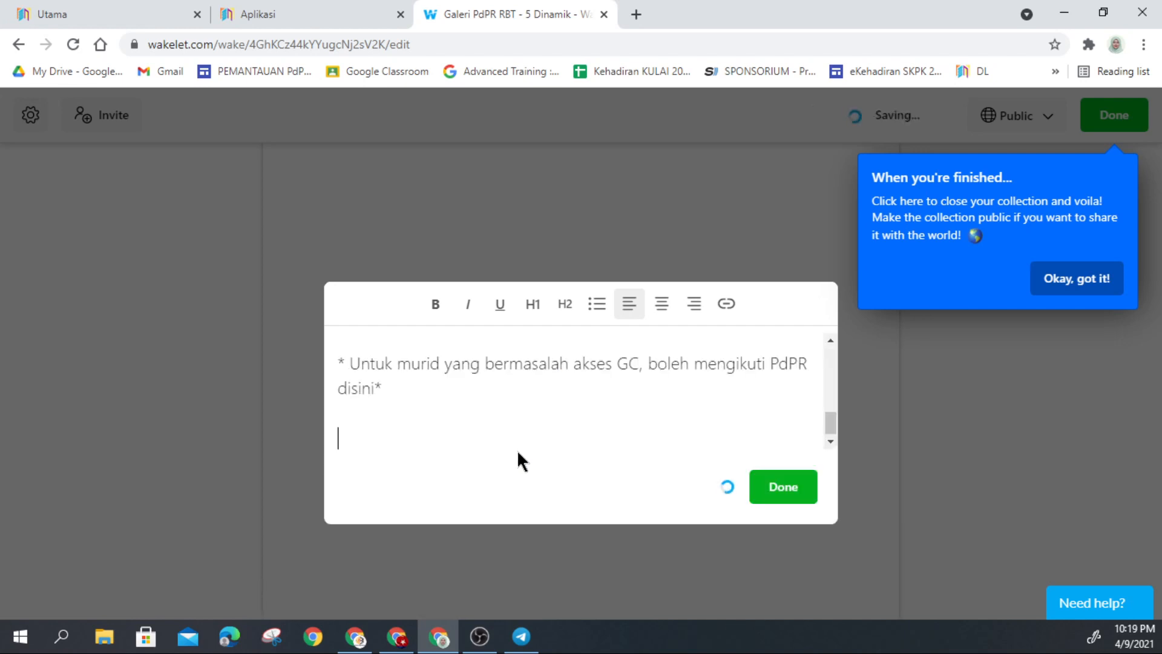
pyautogui.scroll(10, 743, 428)
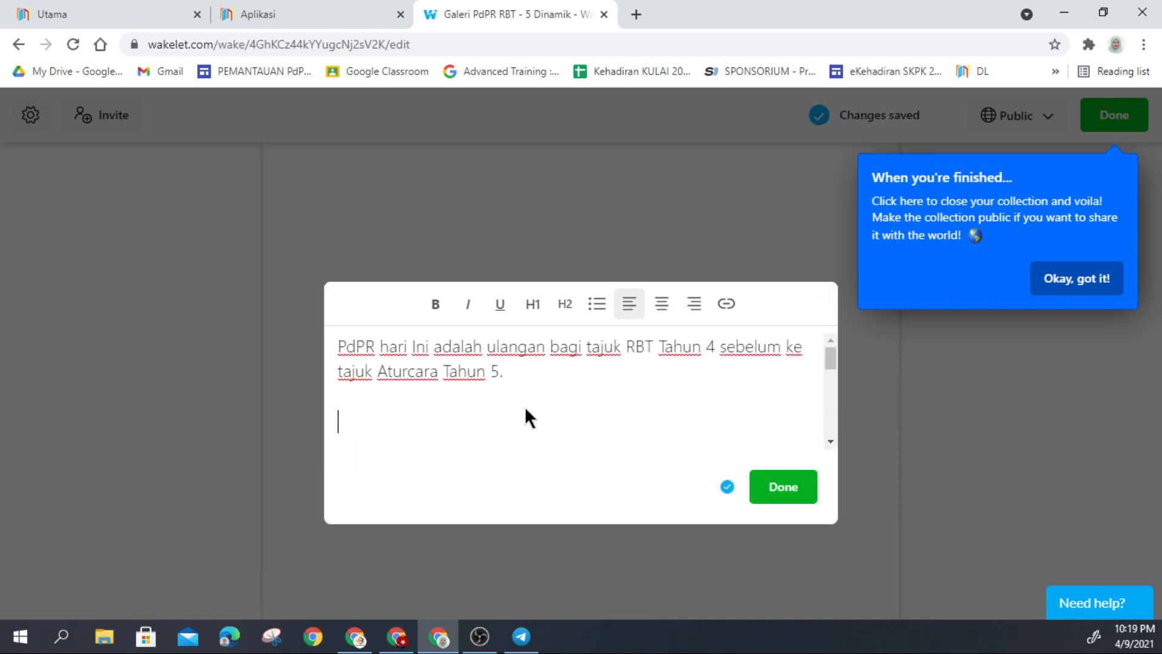
pyautogui.hotkey('ctrl', 'a')
pyautogui.hotkey('ctrl', 'c')
pyautogui.press('BackSpace')
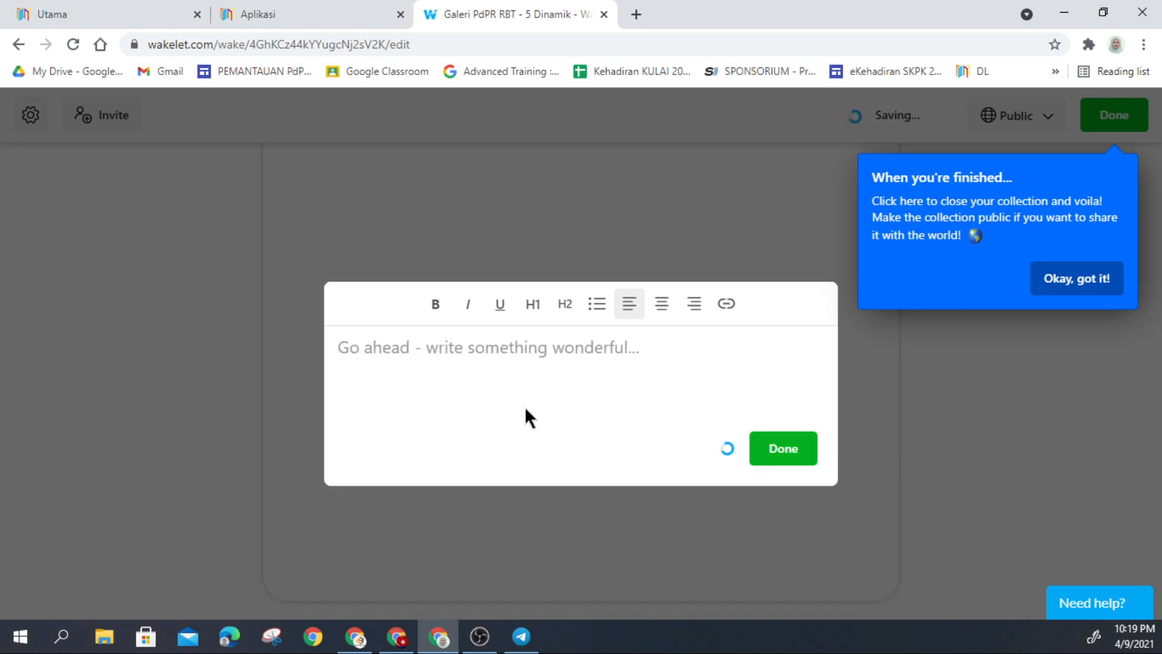
# Step: Paste the RBT Tahun 4 PdPR notice as plain text and save the card
pyautogui.rightClick(471, 360)
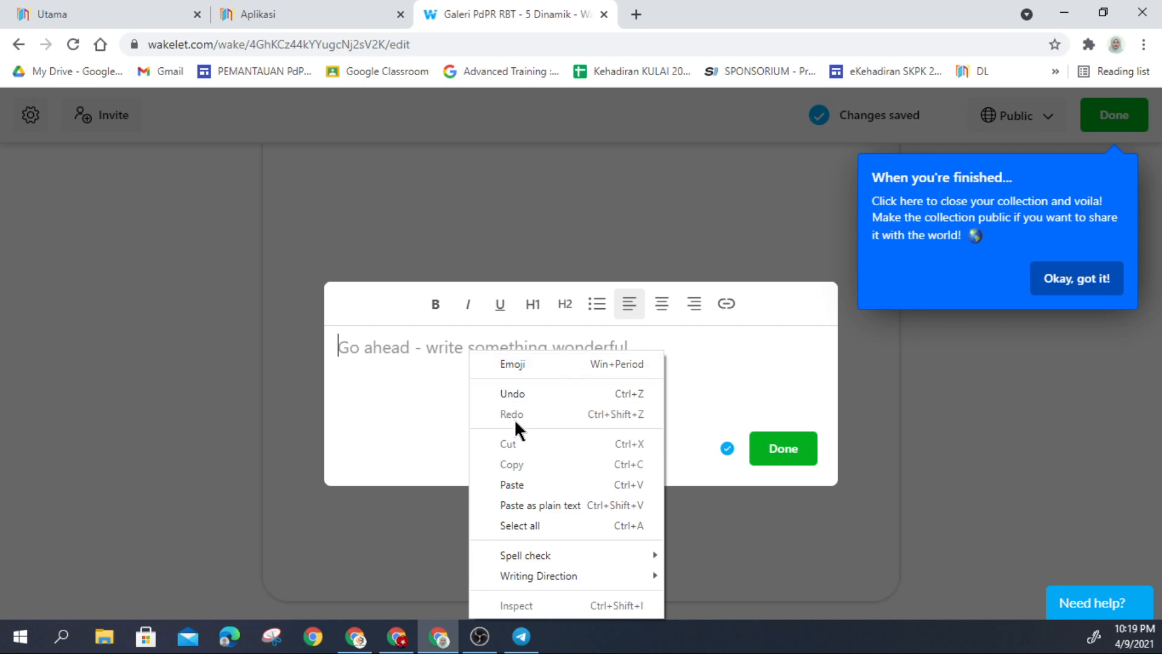
pyautogui.click(535, 507)
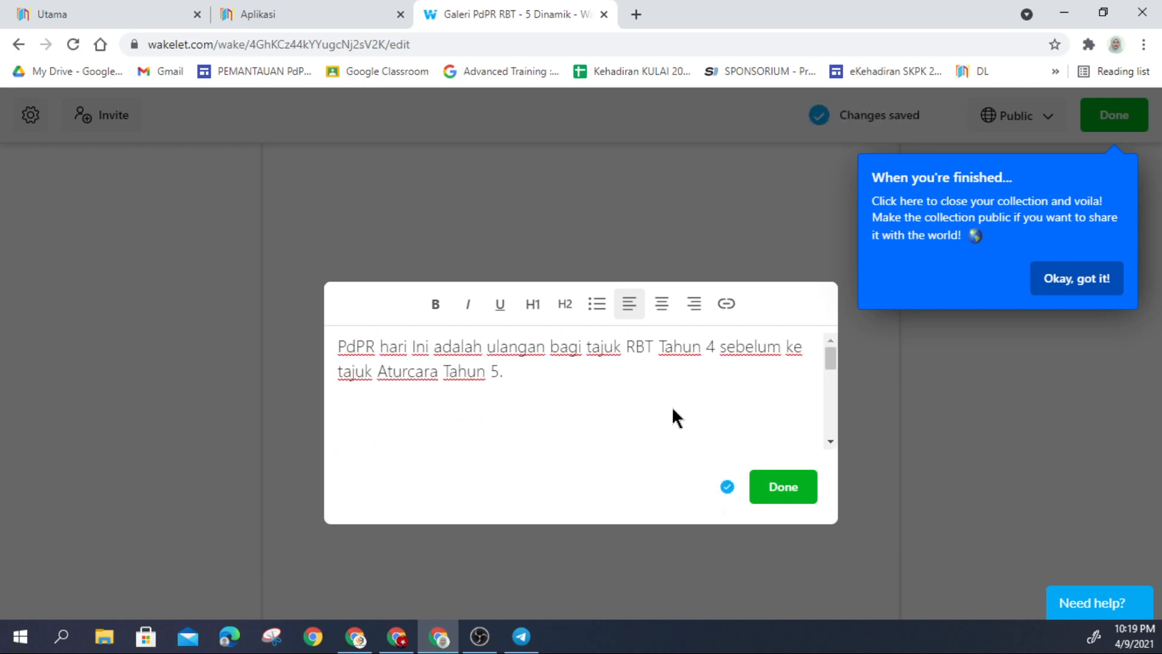
pyautogui.scroll(-2, 664, 410)
pyautogui.scroll(2, 424, 400)
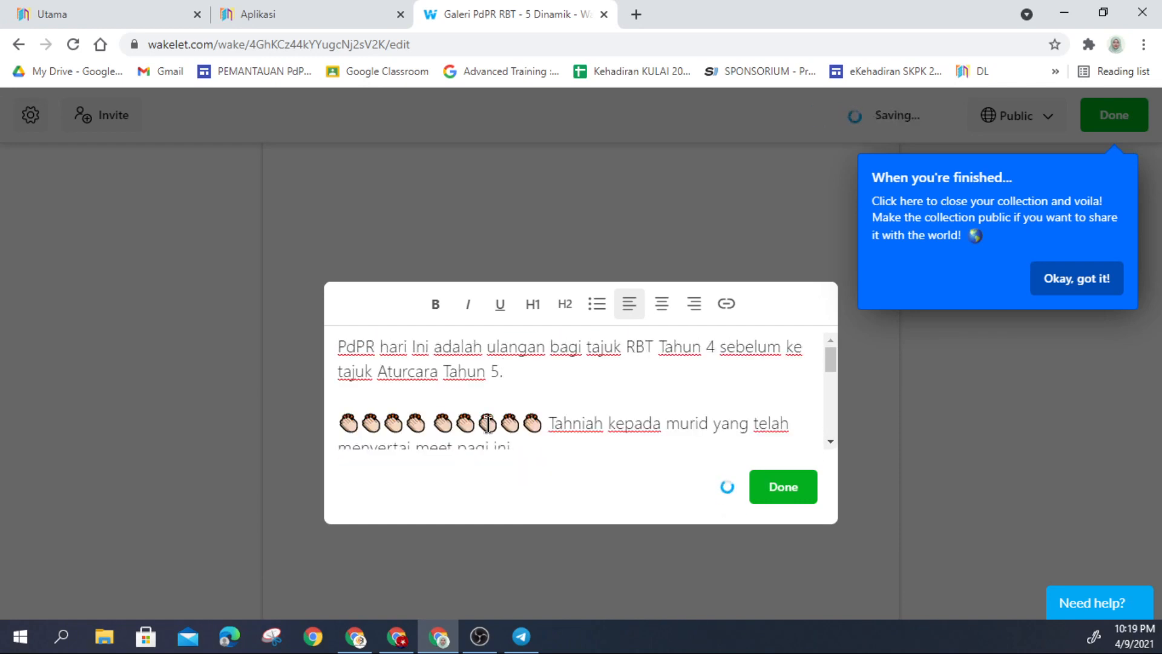
pyautogui.scroll(-3, 484, 422)
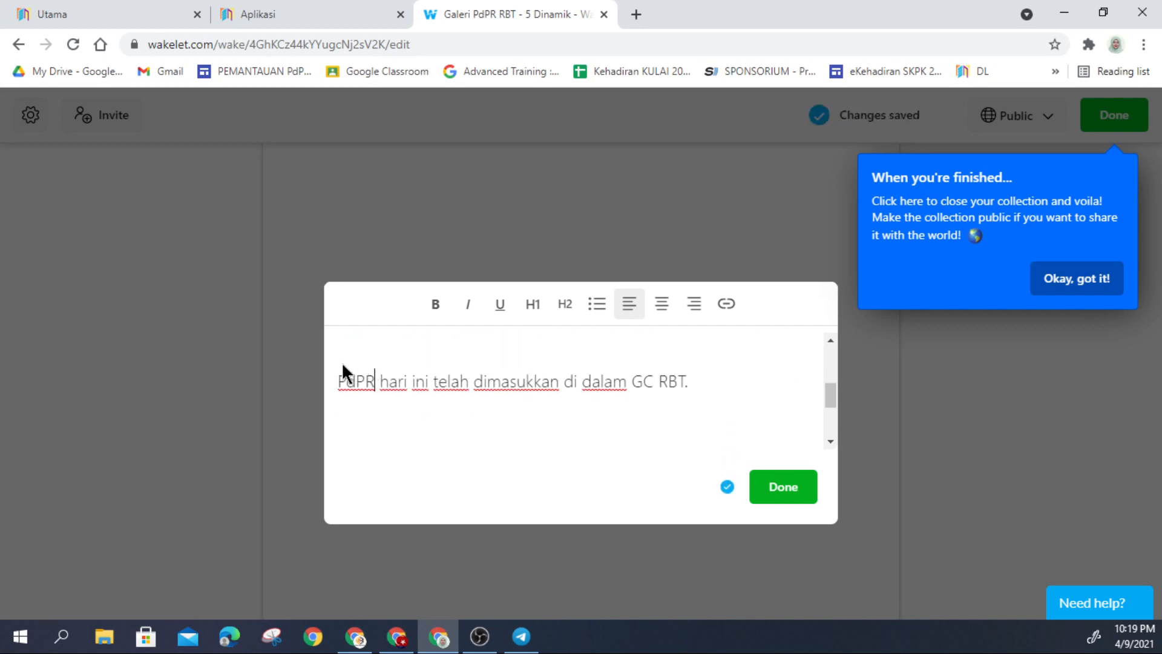
pyautogui.scroll(-3, 474, 390)
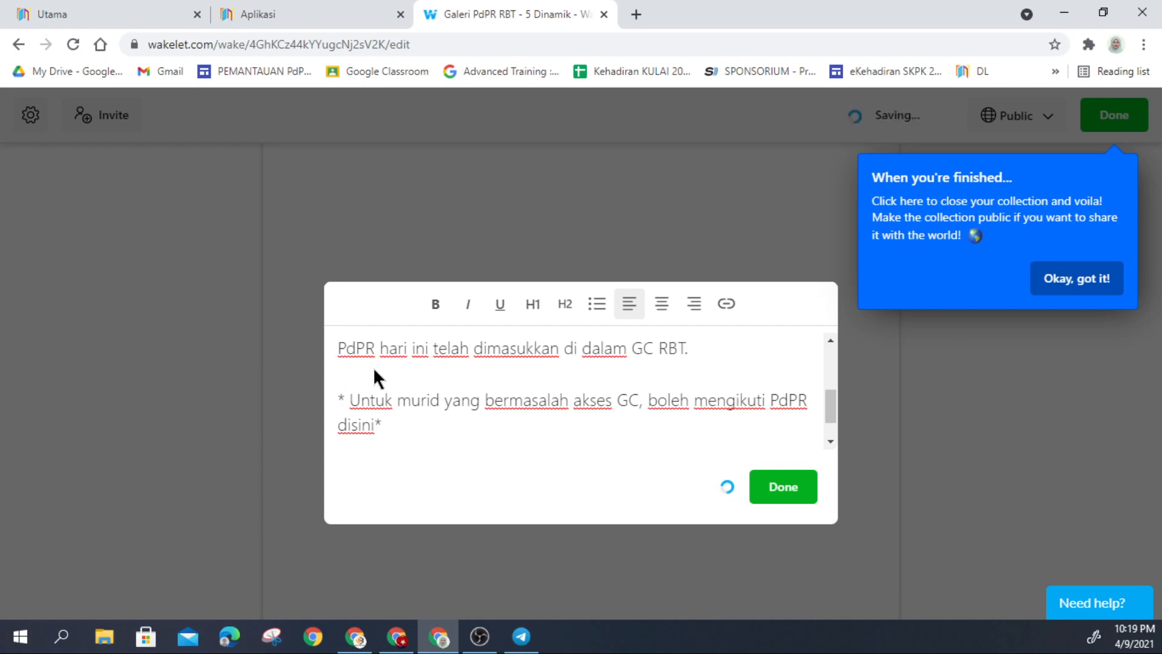
pyautogui.scroll(5, 474, 388)
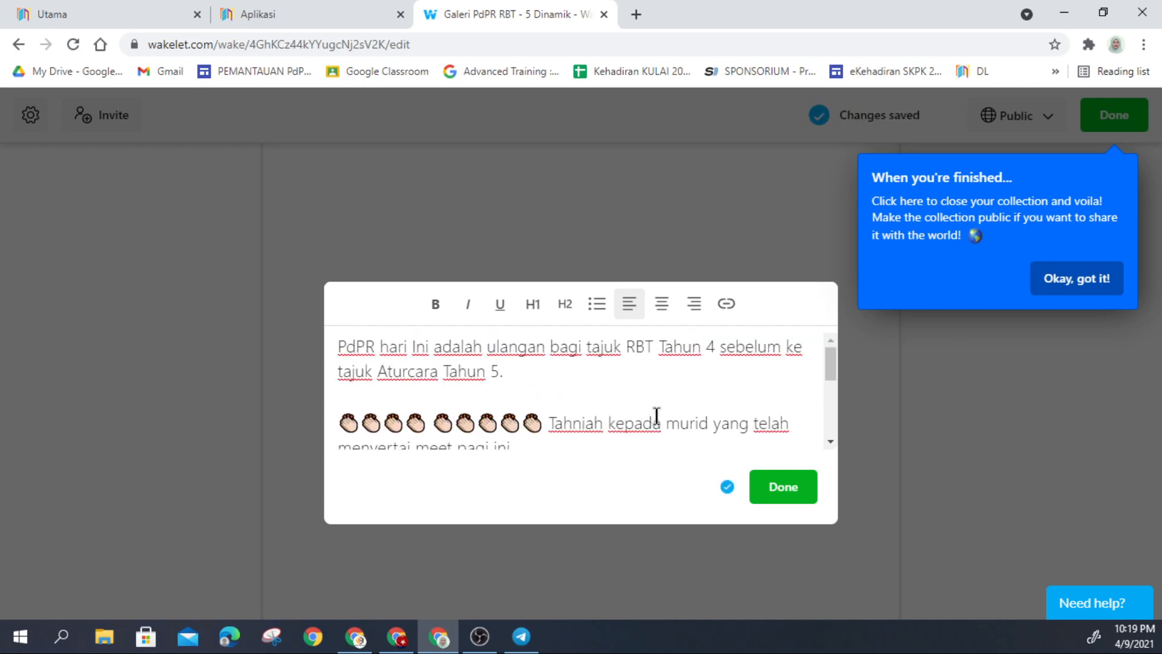
pyautogui.click(781, 495)
# Step: Create a new text card reading 'Arahan PdPR Hari Ini', fixing typos
pyautogui.scroll(-5, 644, 477)
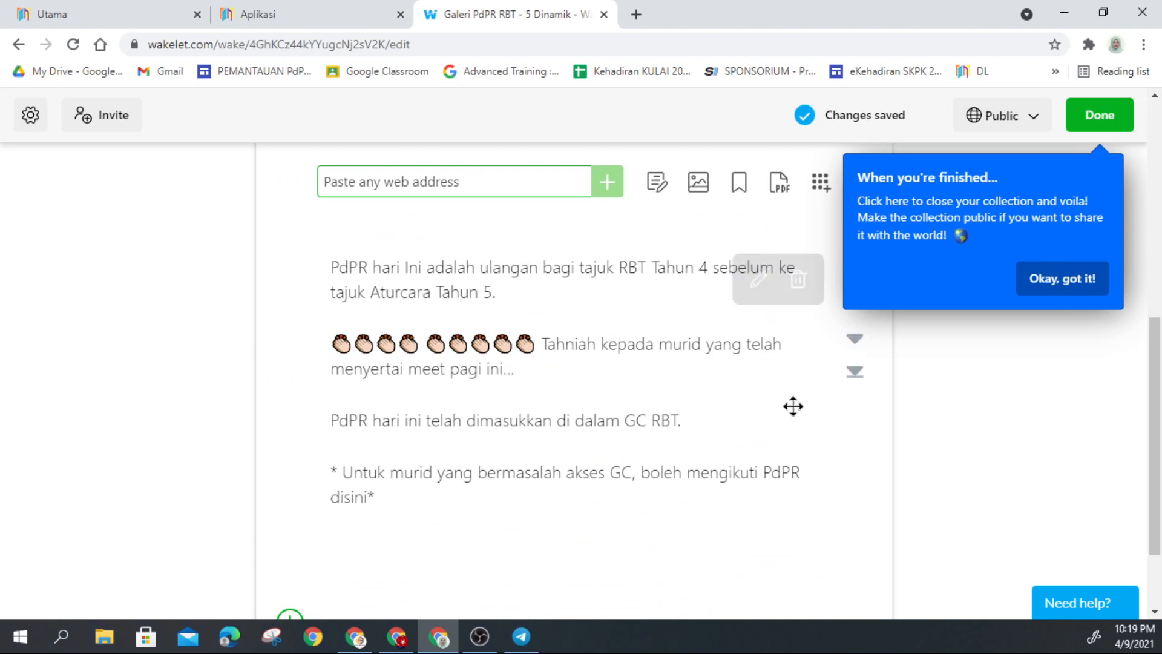
pyautogui.click(661, 195)
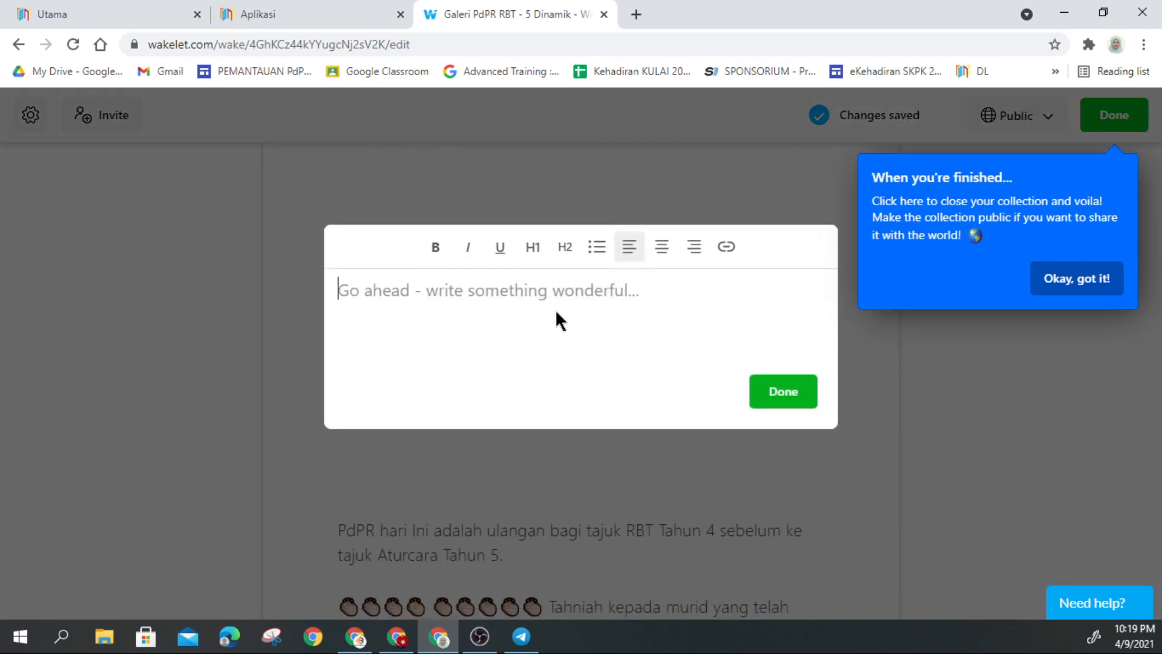
pyautogui.write('PdPR')
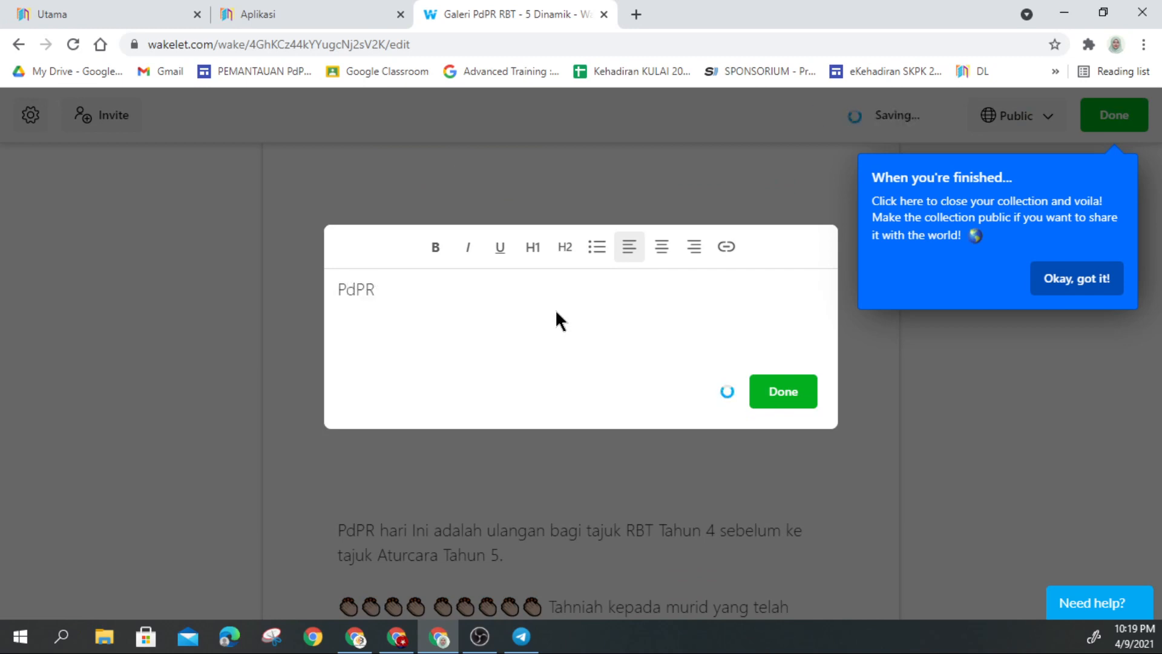
pyautogui.press('BackSpace')
pyautogui.press('BackSpace')
pyautogui.press('BackSpace')
pyautogui.press('BackSpace')
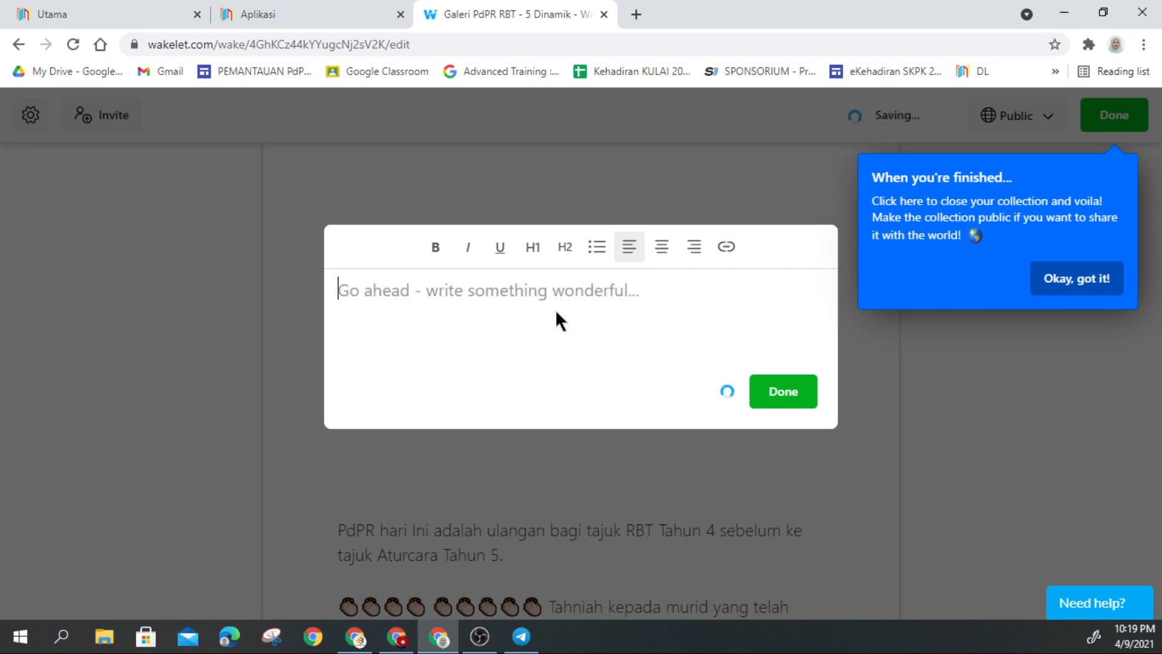
pyautogui.write('Arahan ')
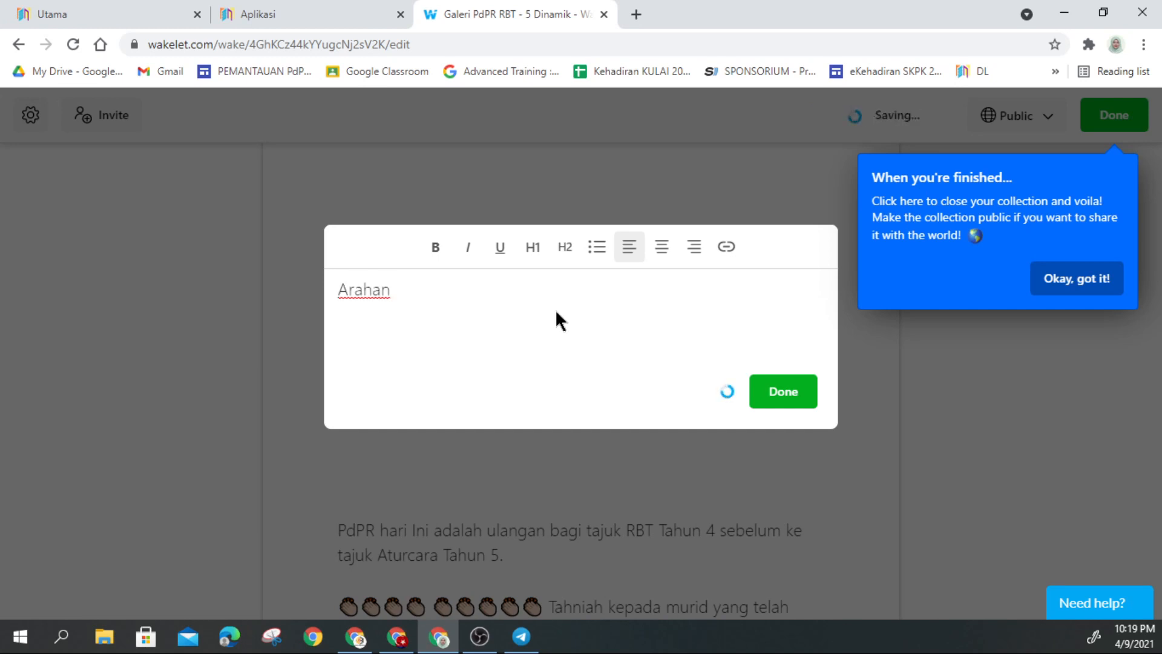
pyautogui.write('PdPR Hari ini')
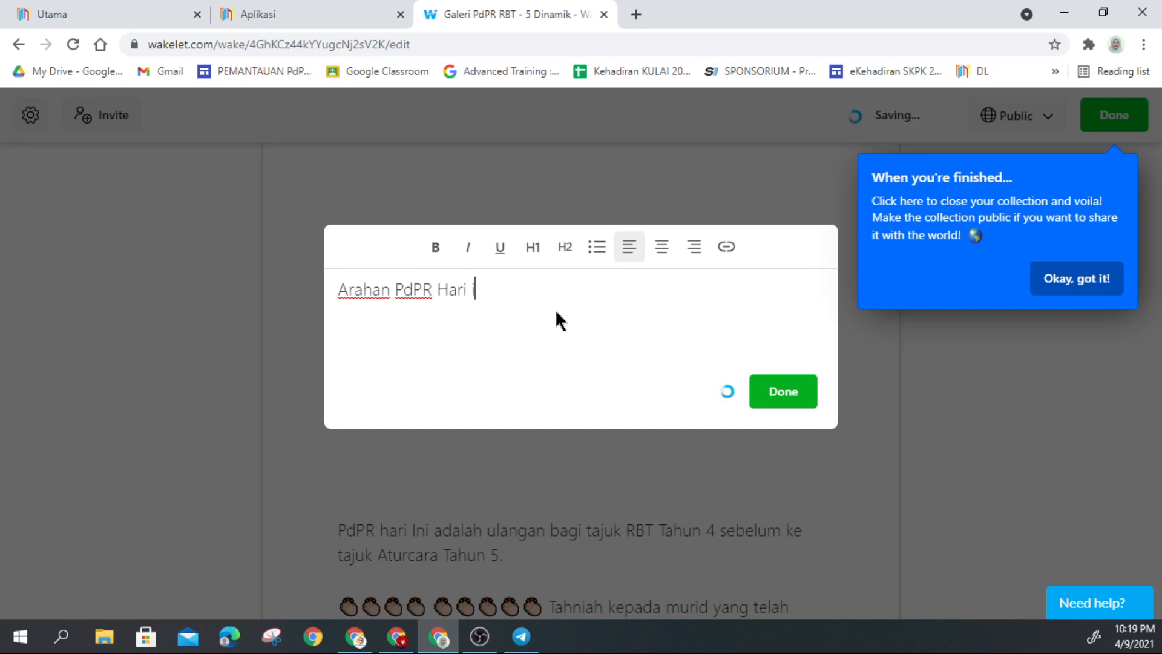
pyautogui.press('BackSpace')
pyautogui.press('BackSpace')
pyautogui.press('BackSpace')
pyautogui.write('Ini')
# Step: Format 'Arahan PdPR Hari Ini' as an H2 heading, skip adding a link, and save
pyautogui.moveTo(512, 289); pyautogui.dragTo(329, 296)
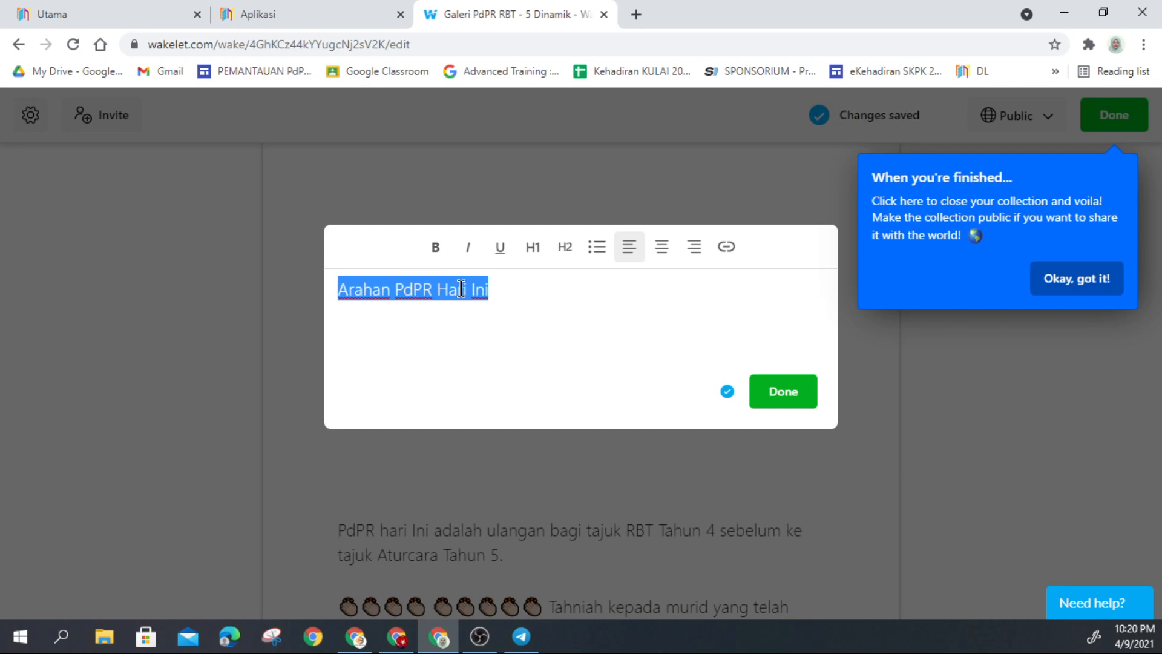
pyautogui.click(538, 260)
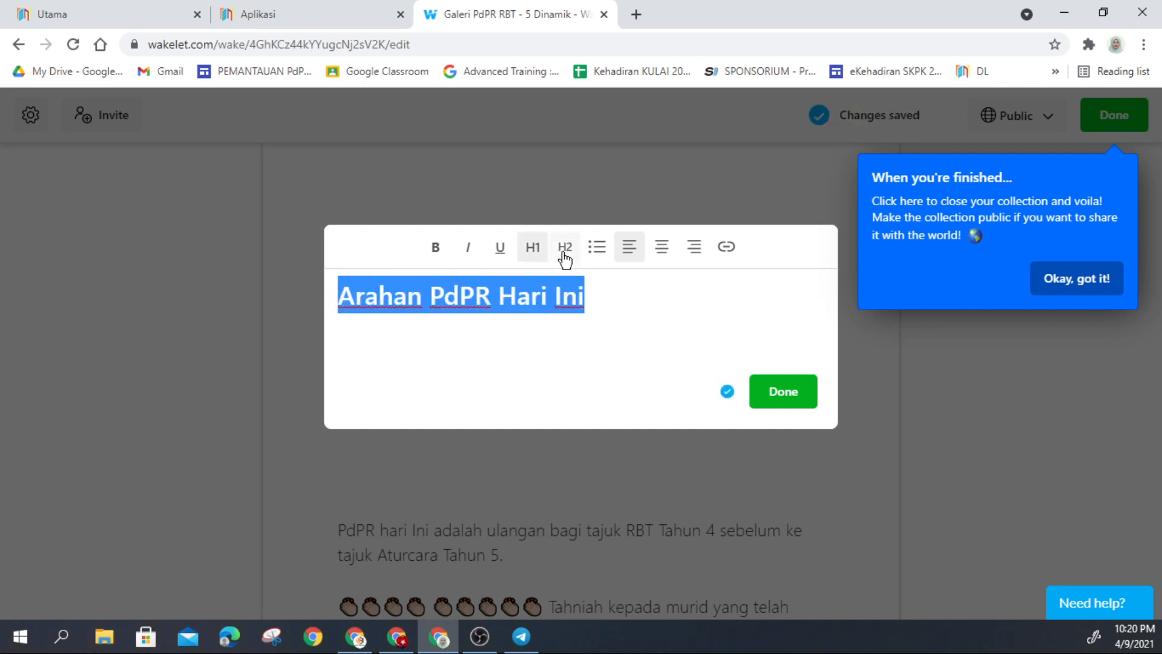
pyautogui.click(564, 254)
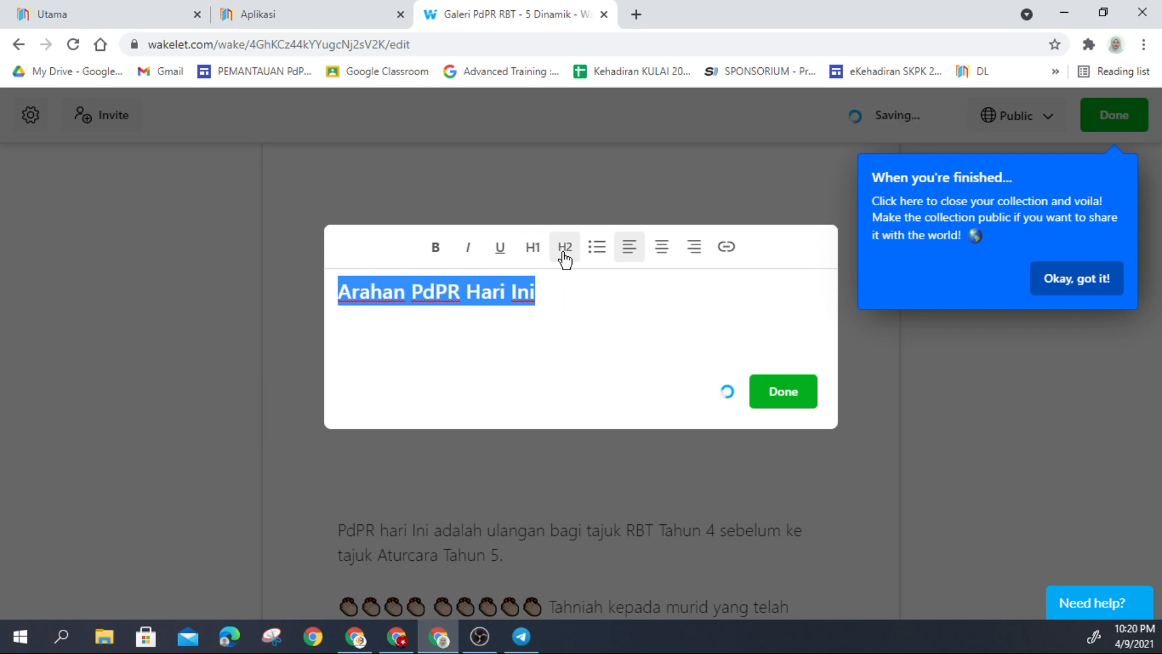
pyautogui.click(727, 248)
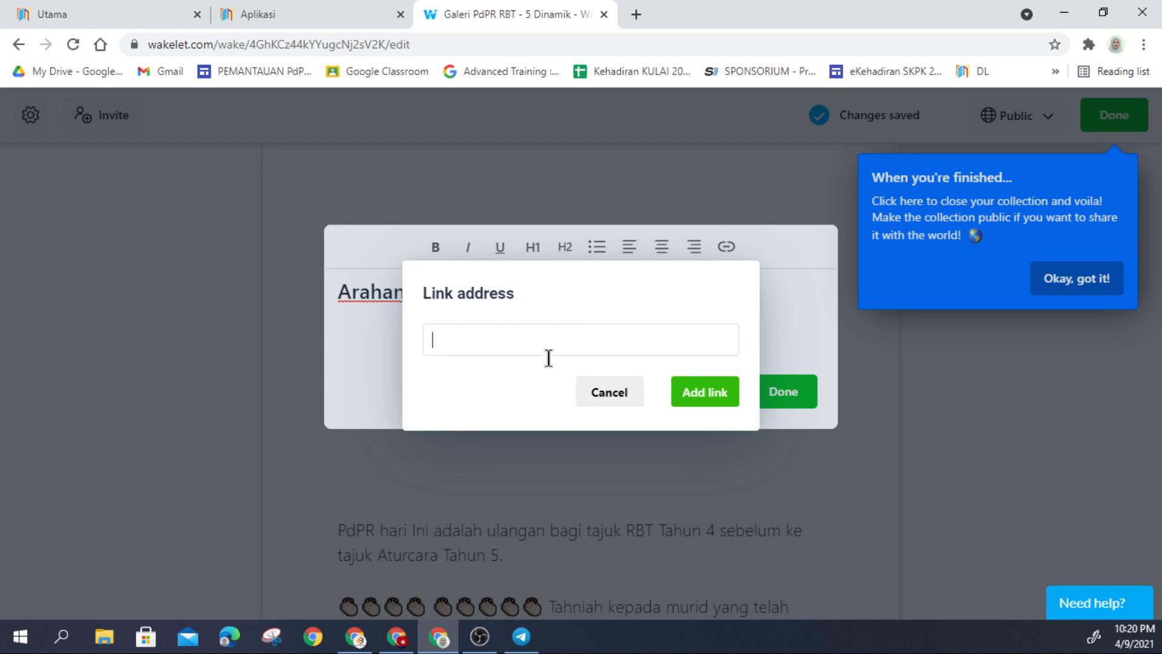
pyautogui.click(602, 392)
pyautogui.click(795, 397)
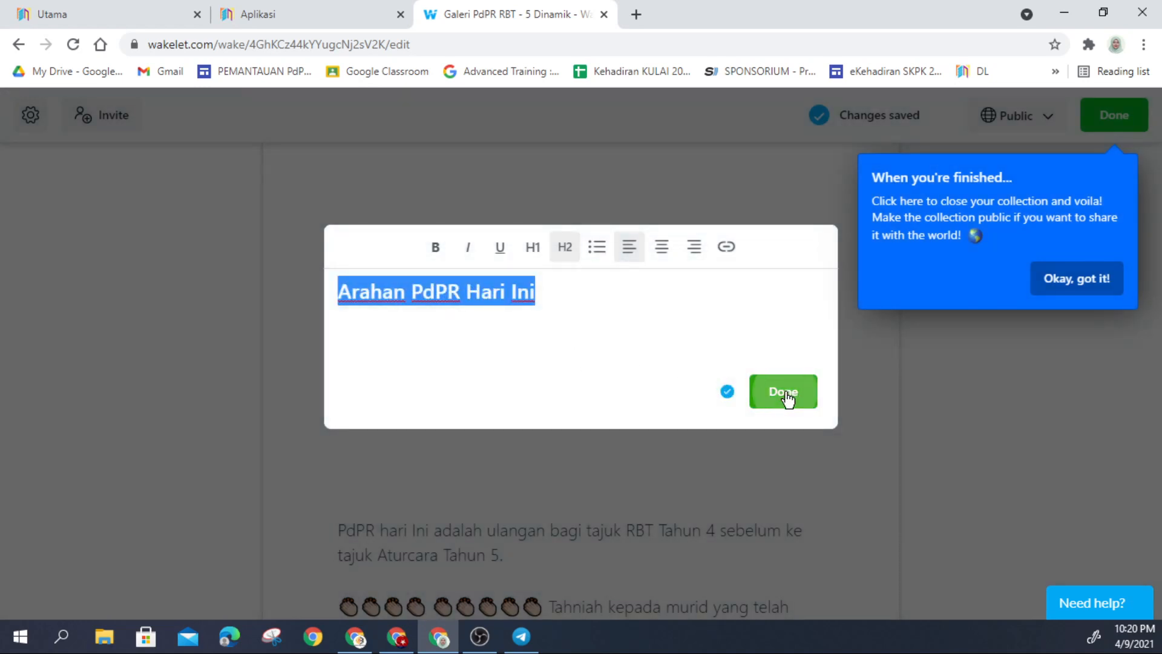
pyautogui.click(501, 324)
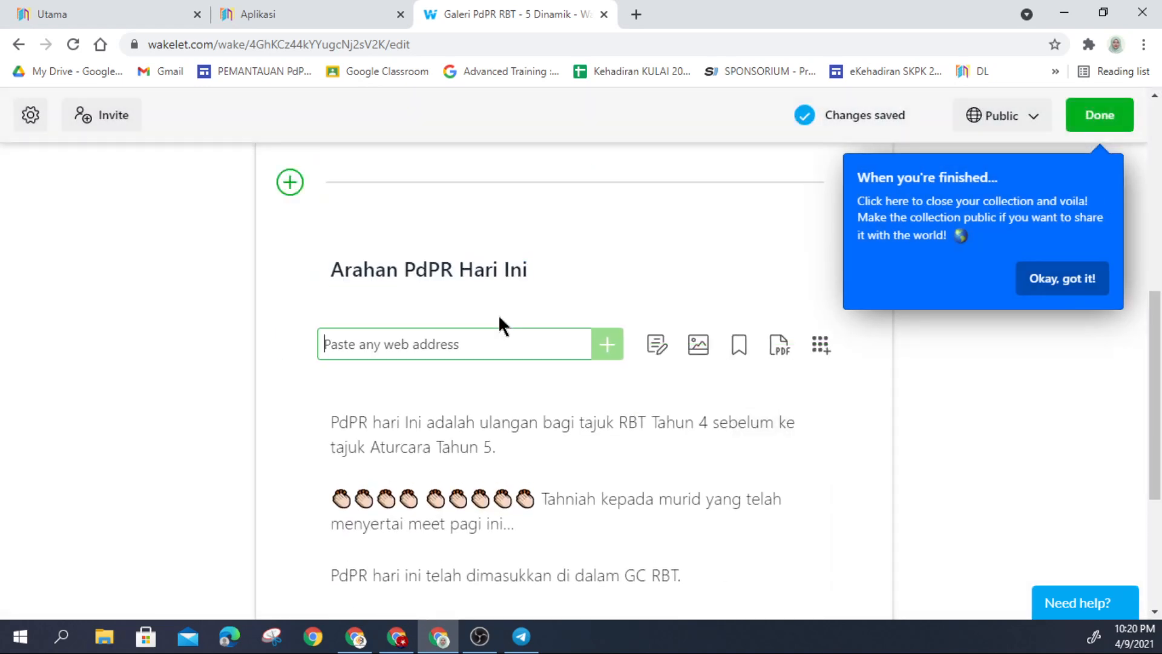
# Step: Reorder the cards so the heading stays above the PdPR notice, then scroll to the collection's end
pyautogui.moveTo(368, 402)
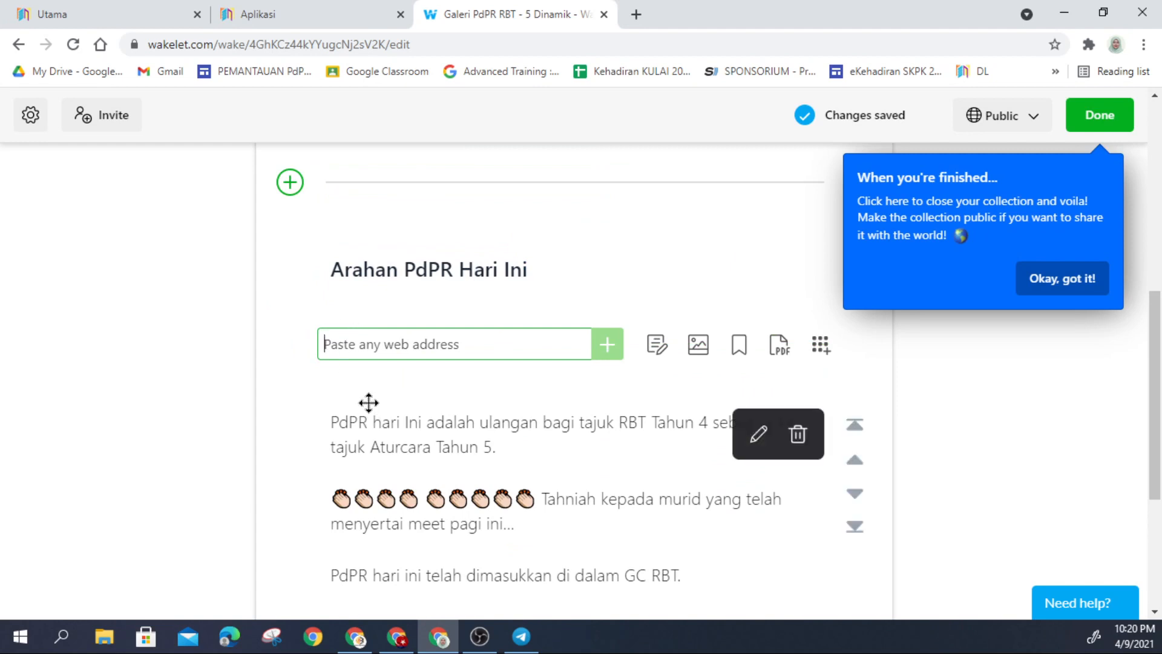
pyautogui.moveTo(371, 425); pyautogui.dragTo(368, 259)
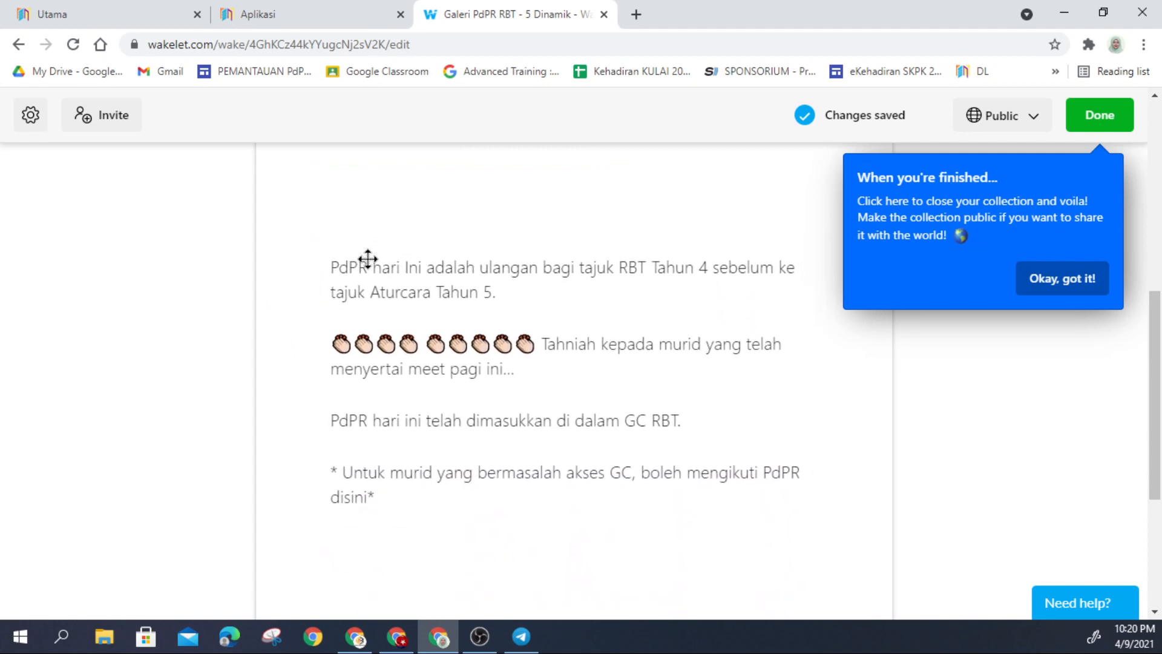
pyautogui.scroll(-4, 425, 313)
pyautogui.moveTo(396, 438); pyautogui.dragTo(429, 274)
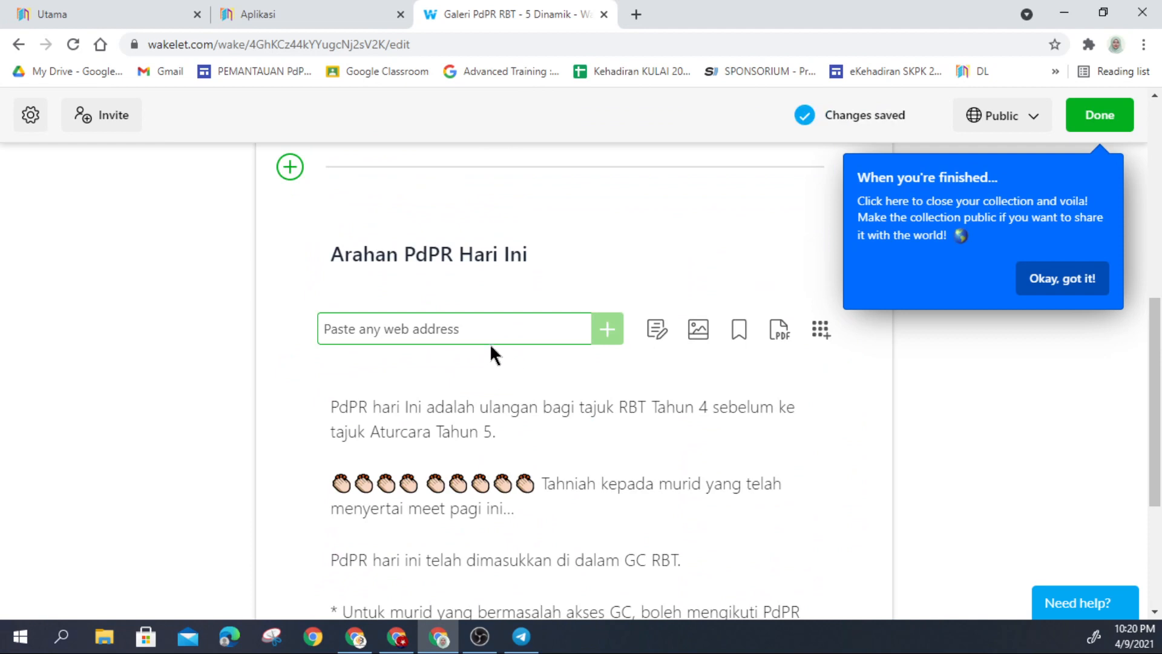
pyautogui.scroll(-1, 681, 311)
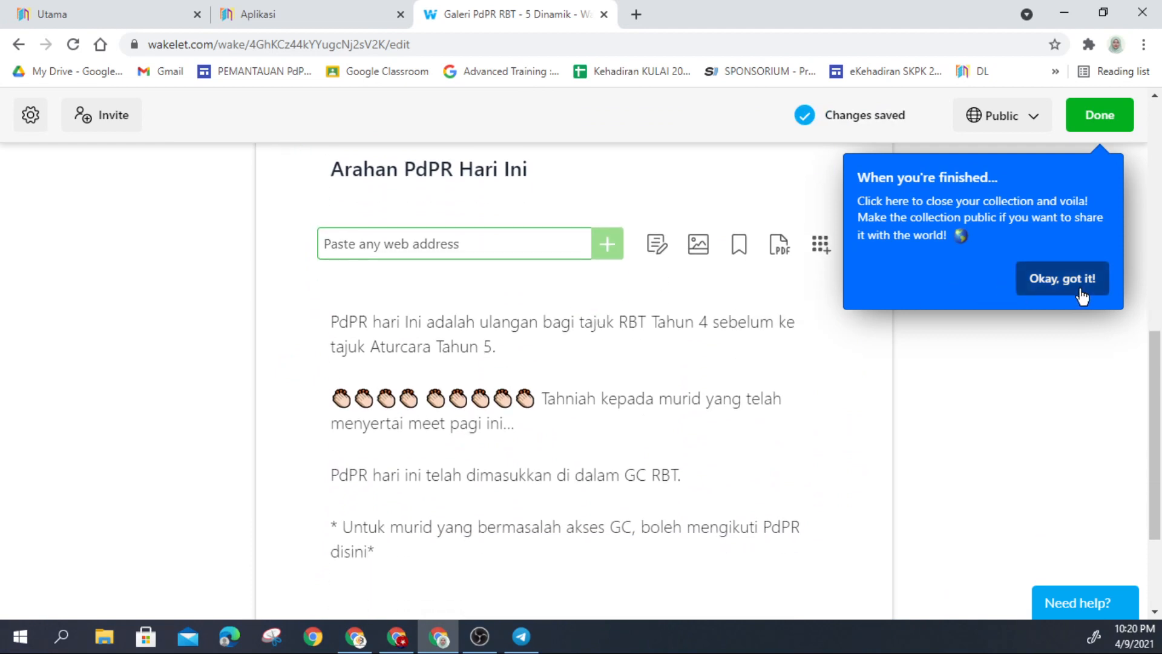
pyautogui.scroll(-2, 728, 360)
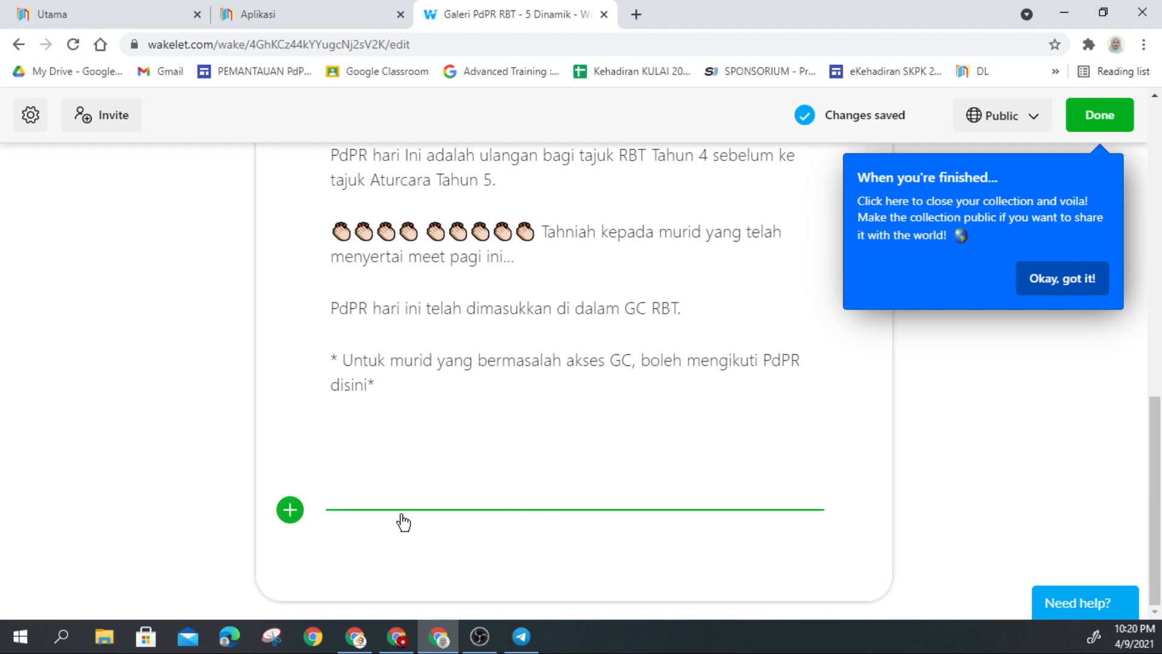
# Step: Add a new text item containing the pasted first instruction and its YouTube link
pyautogui.click(291, 511)
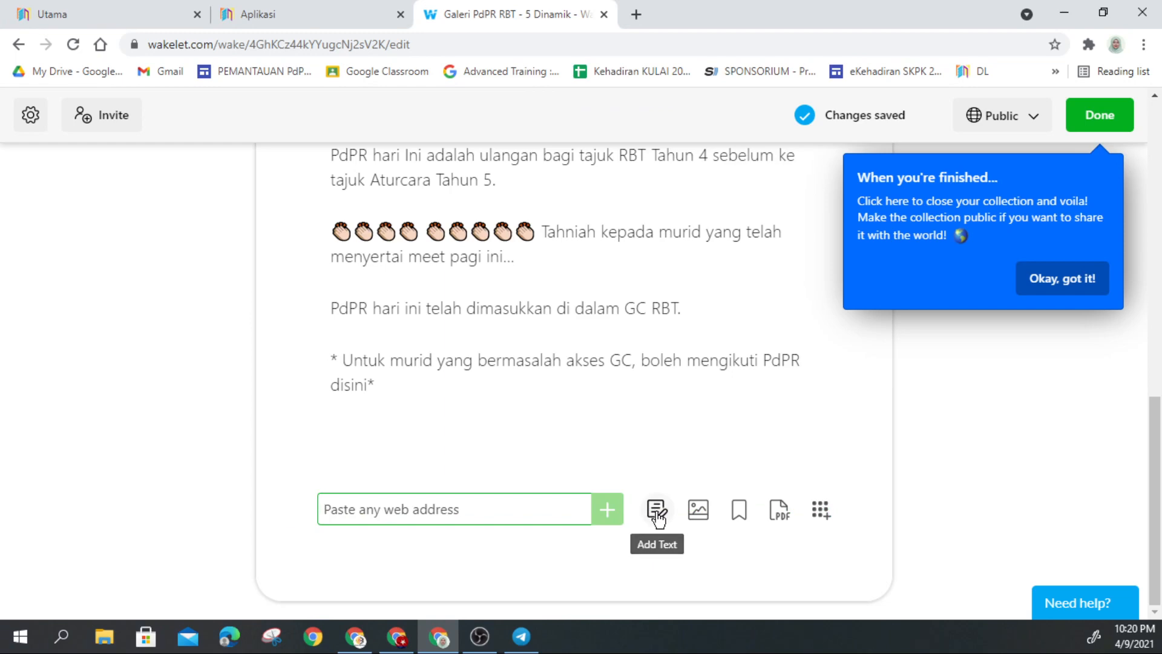
pyautogui.click(657, 512)
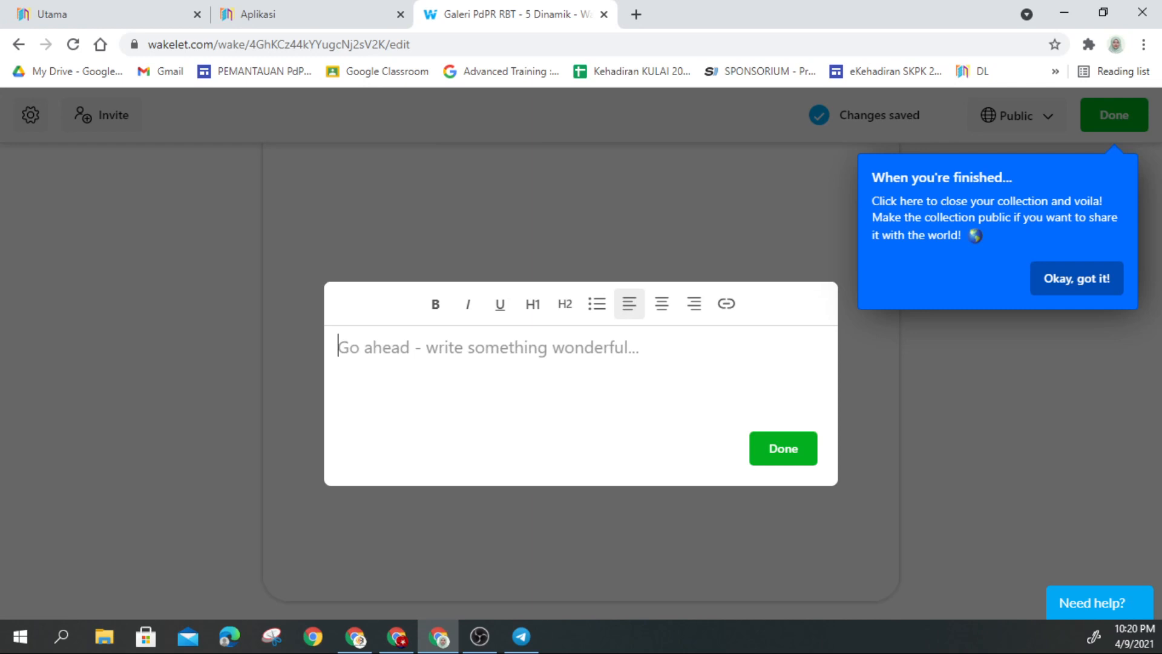
pyautogui.hotkey('alt', 'Tab')
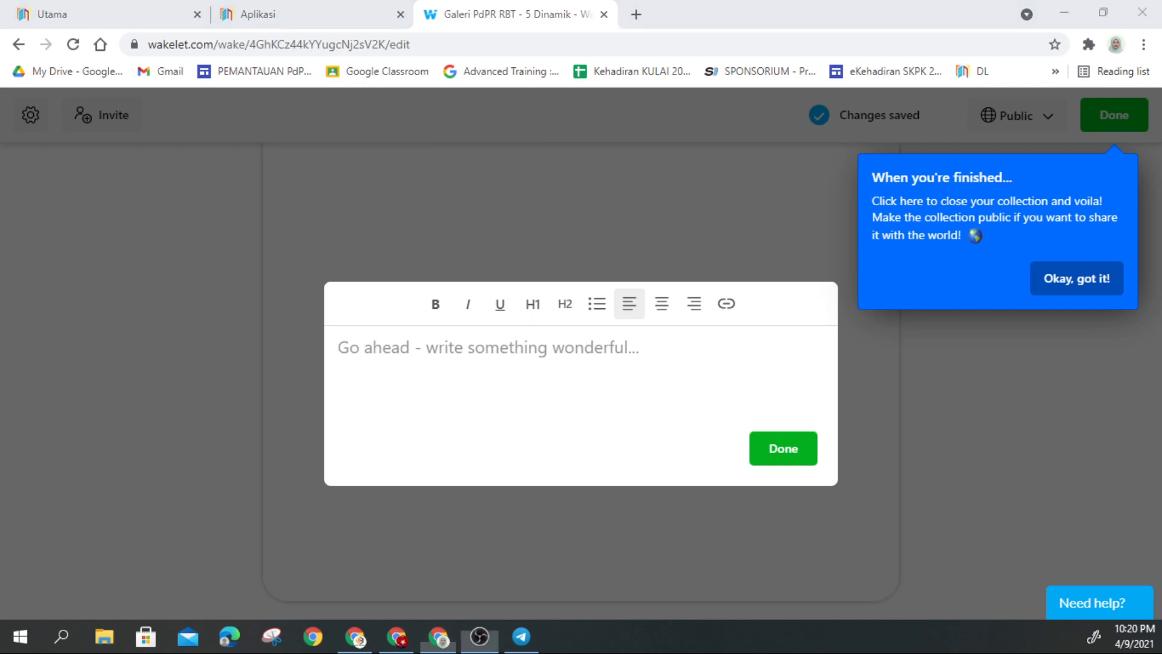
pyautogui.click(445, 349)
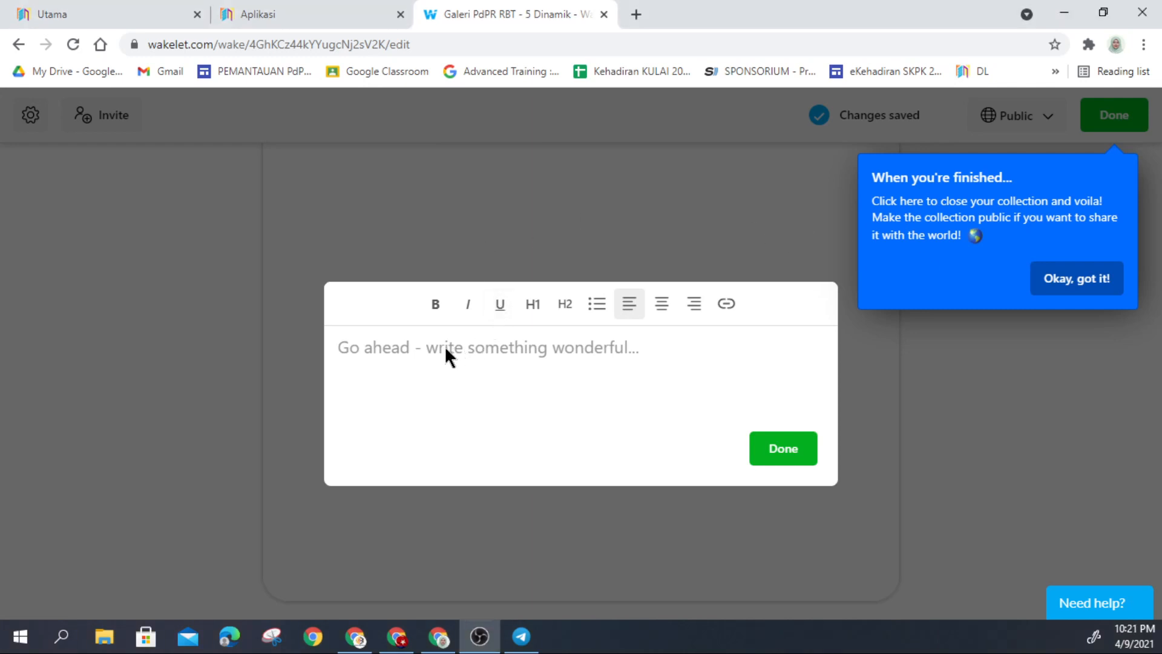
pyautogui.write('1) Tonton video pembelajaran di link ini.  https://youtu.be/4VOlQuo380s')
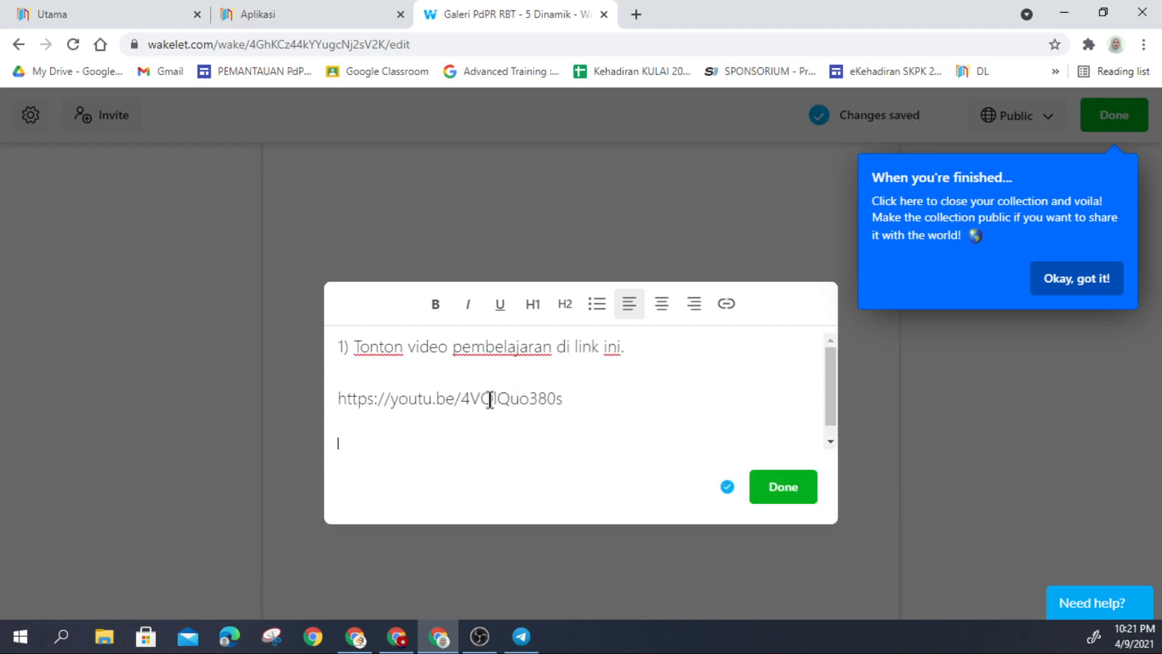
pyautogui.scroll(-1, 490, 400)
pyautogui.scroll(1, 488, 400)
# Step: Remove the YouTube link line, make '1) Tonton video pembelajaran di link ini.' an H2, and save
pyautogui.moveTo(337, 398); pyautogui.dragTo(571, 405)
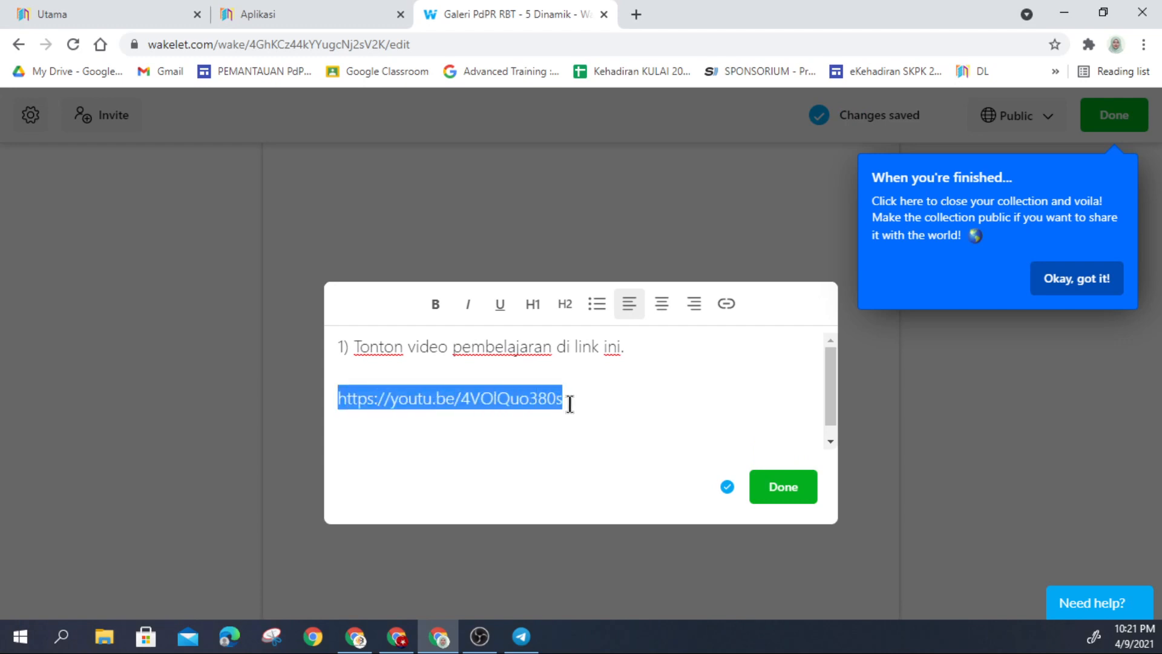
pyautogui.hotkey('ctrl', 'x')
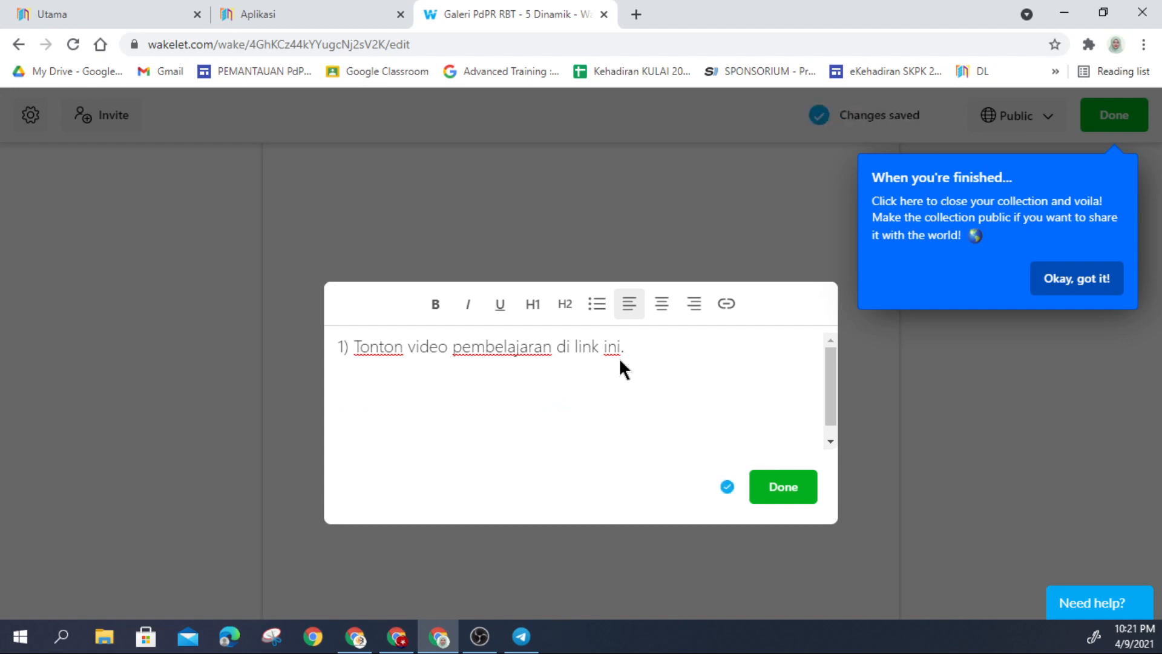
pyautogui.moveTo(647, 355); pyautogui.dragTo(394, 332)
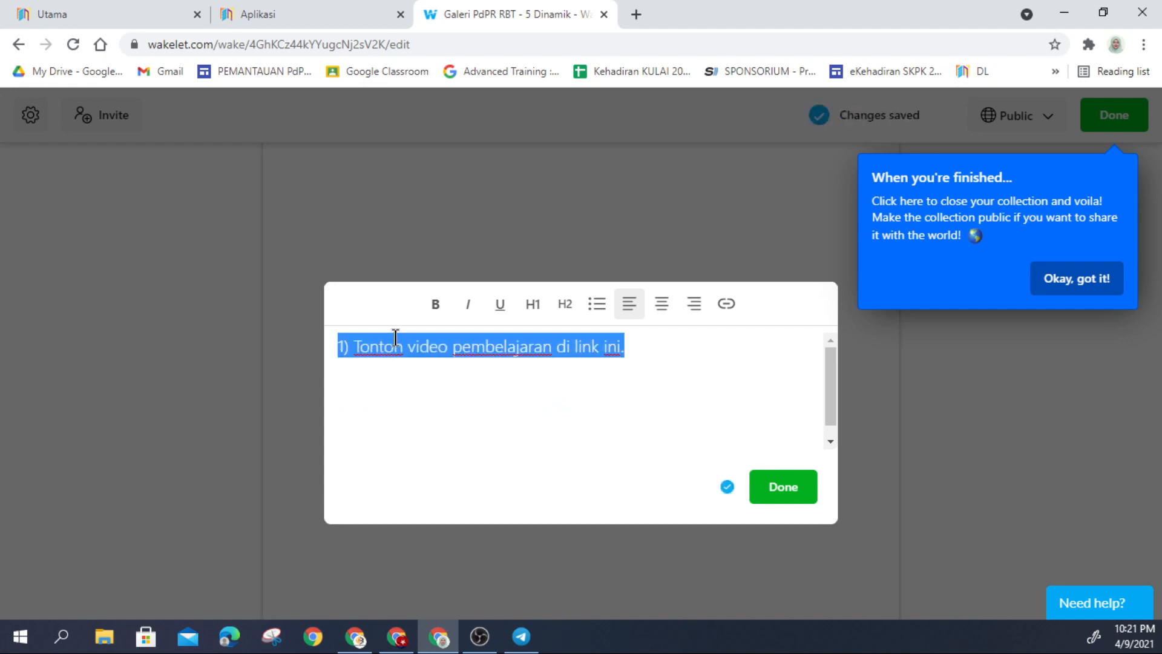
pyautogui.click(566, 310)
pyautogui.click(775, 484)
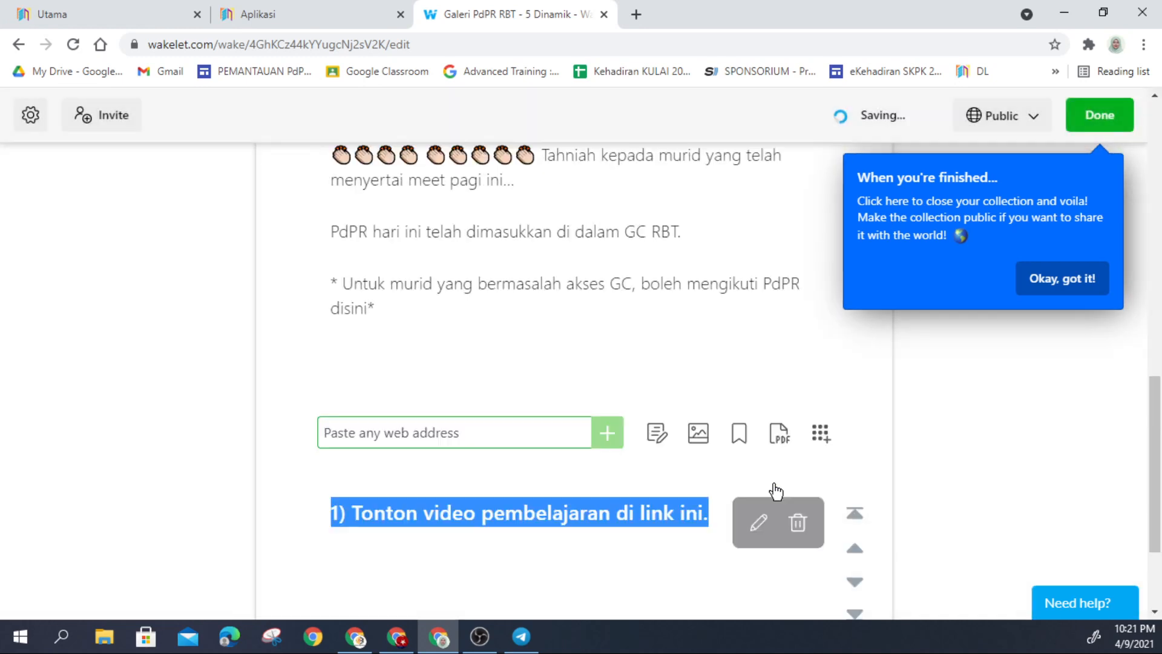
pyautogui.scroll(-3, 605, 435)
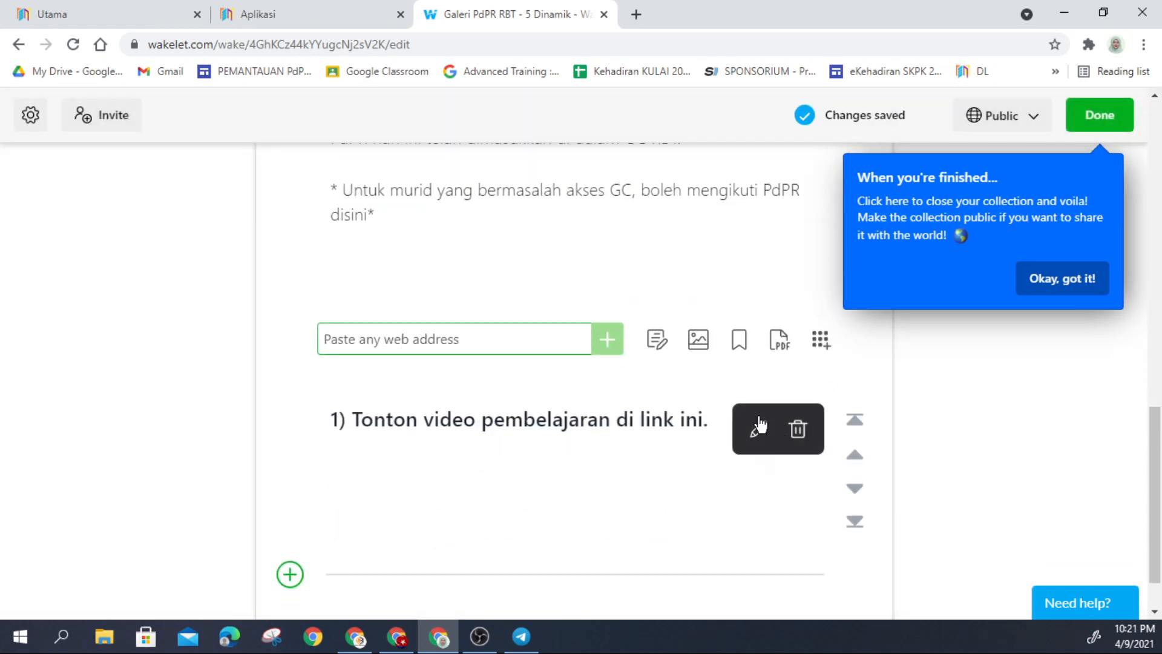
pyautogui.click(292, 576)
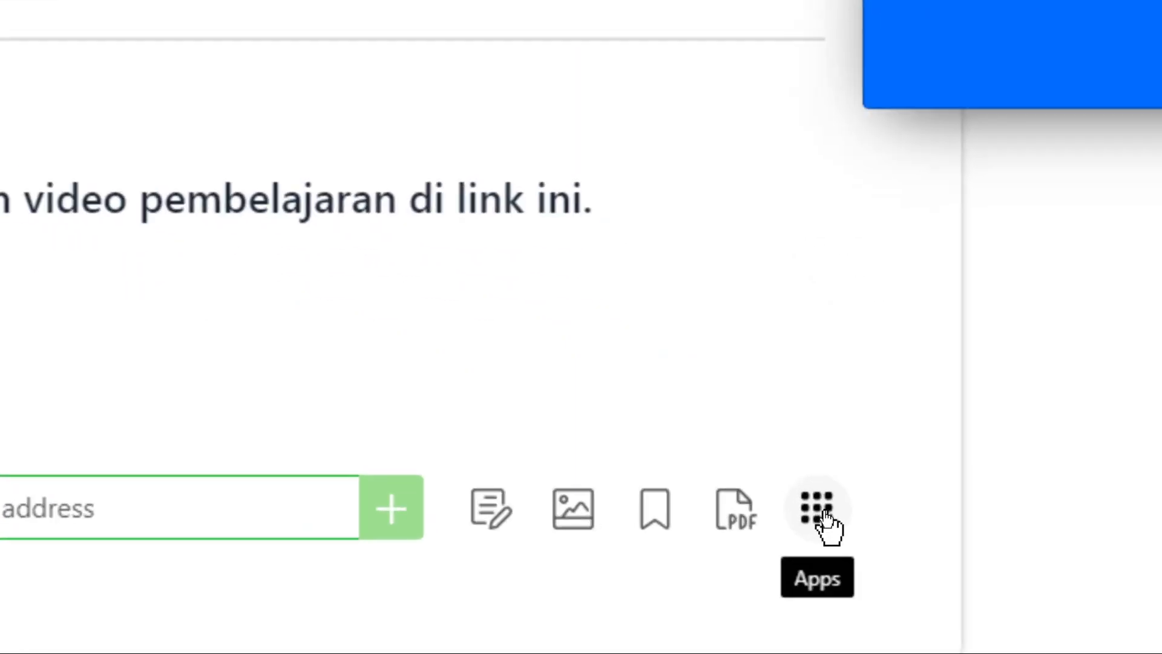
# Step: Add the YouTube video 'SIMBOL DALAM CARTA ALIR TMK TAHUN 6' by searching its pasted link
pyautogui.click(822, 512)
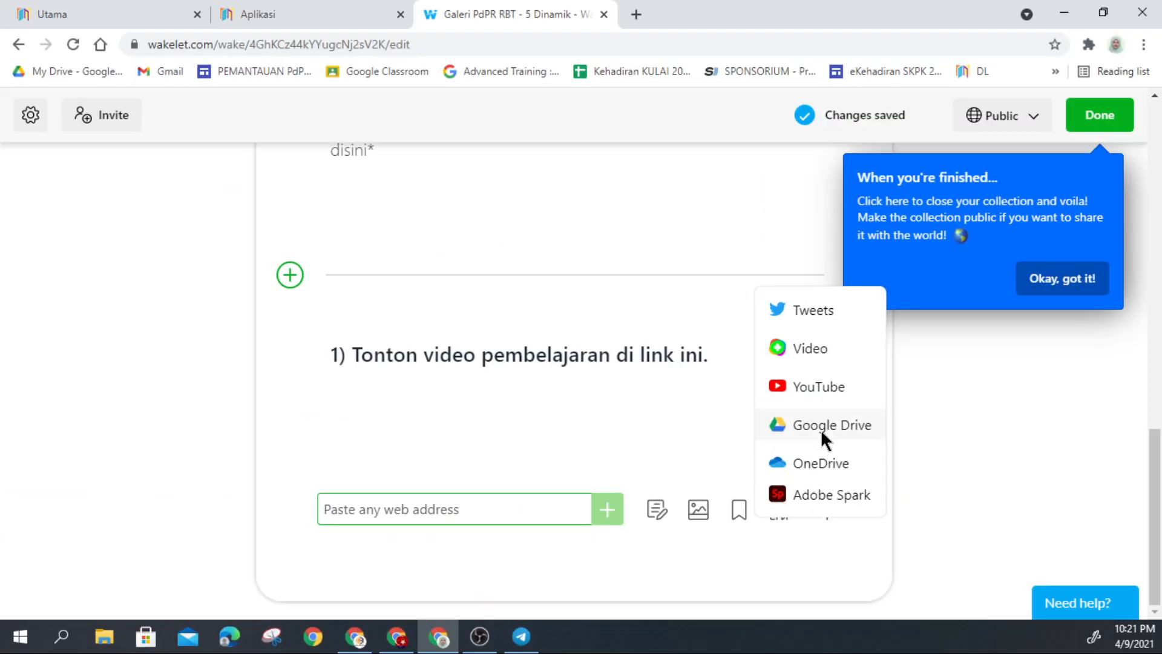
pyautogui.click(810, 397)
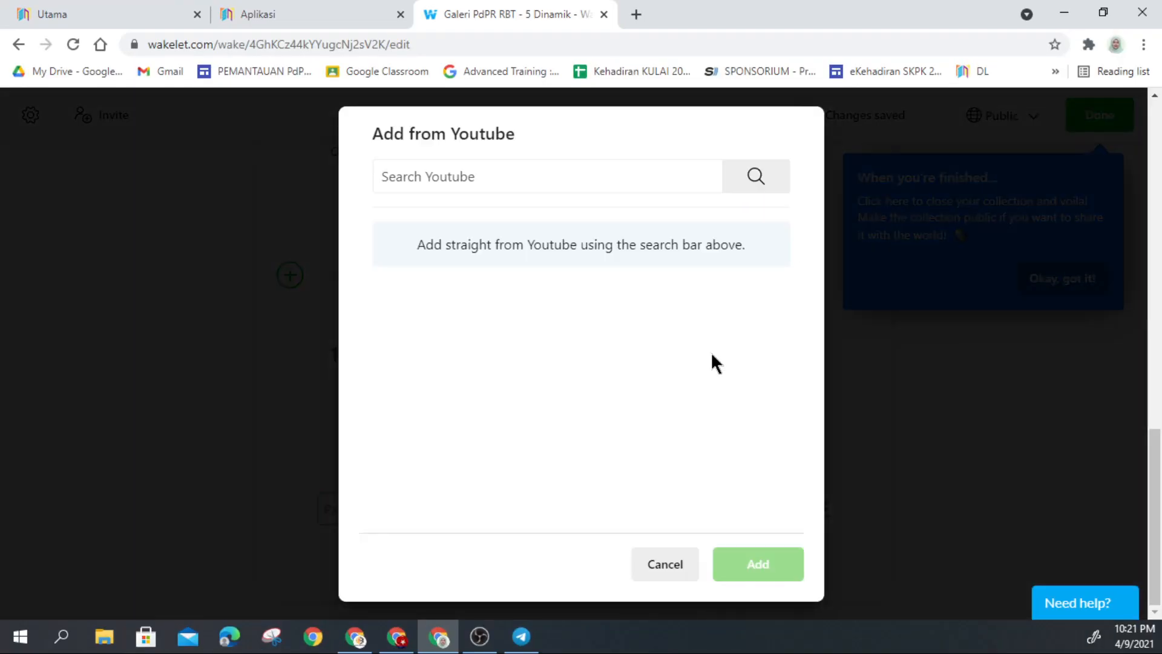
pyautogui.click(437, 182)
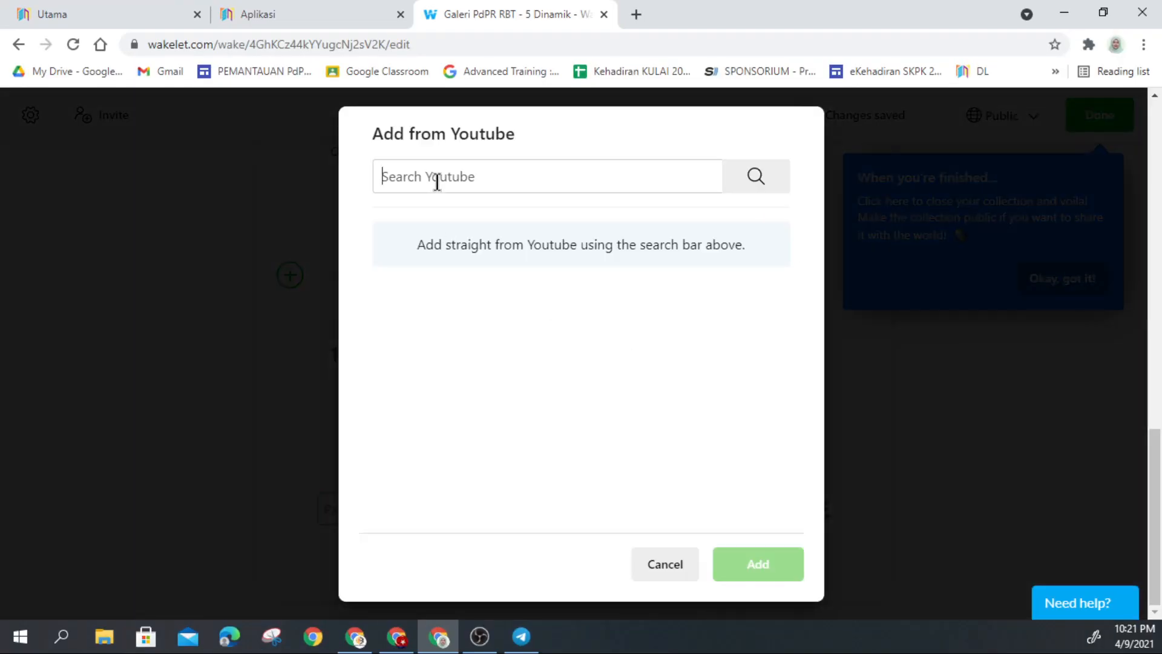
pyautogui.hotkey('ctrl', 'v')
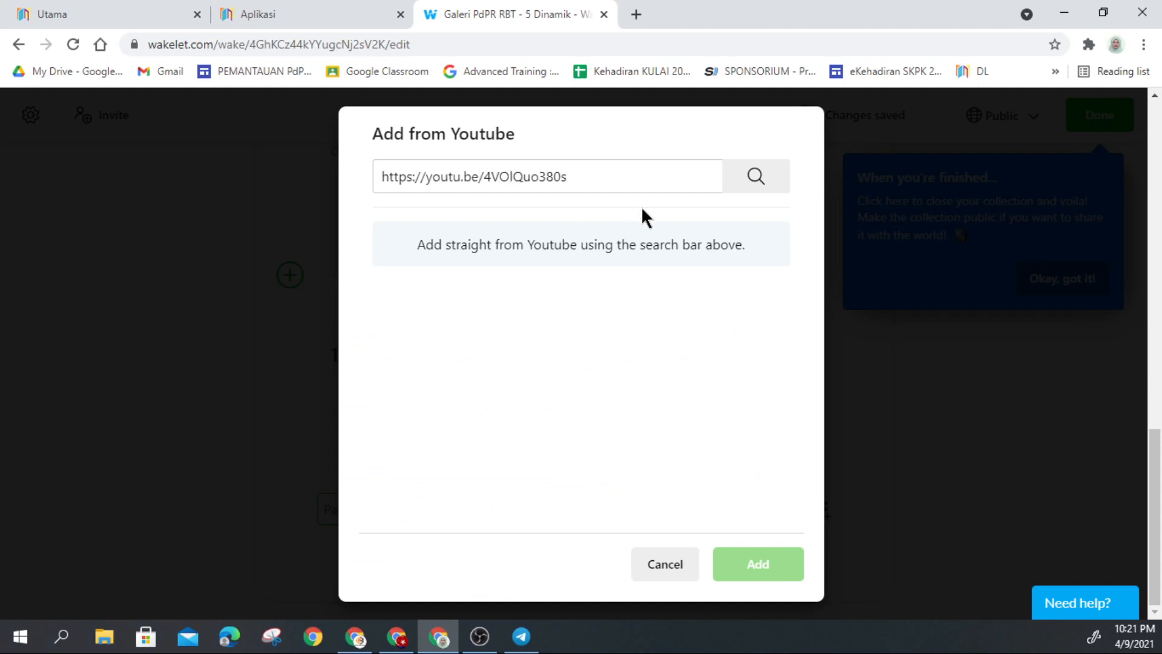
pyautogui.click(746, 182)
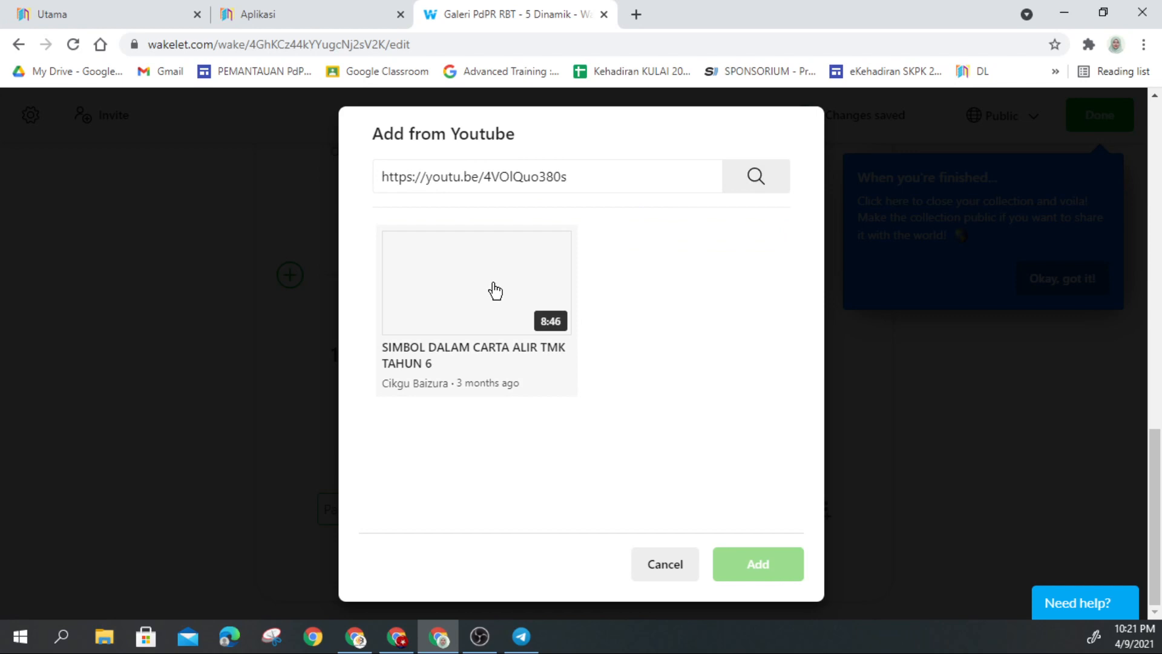
pyautogui.click(489, 299)
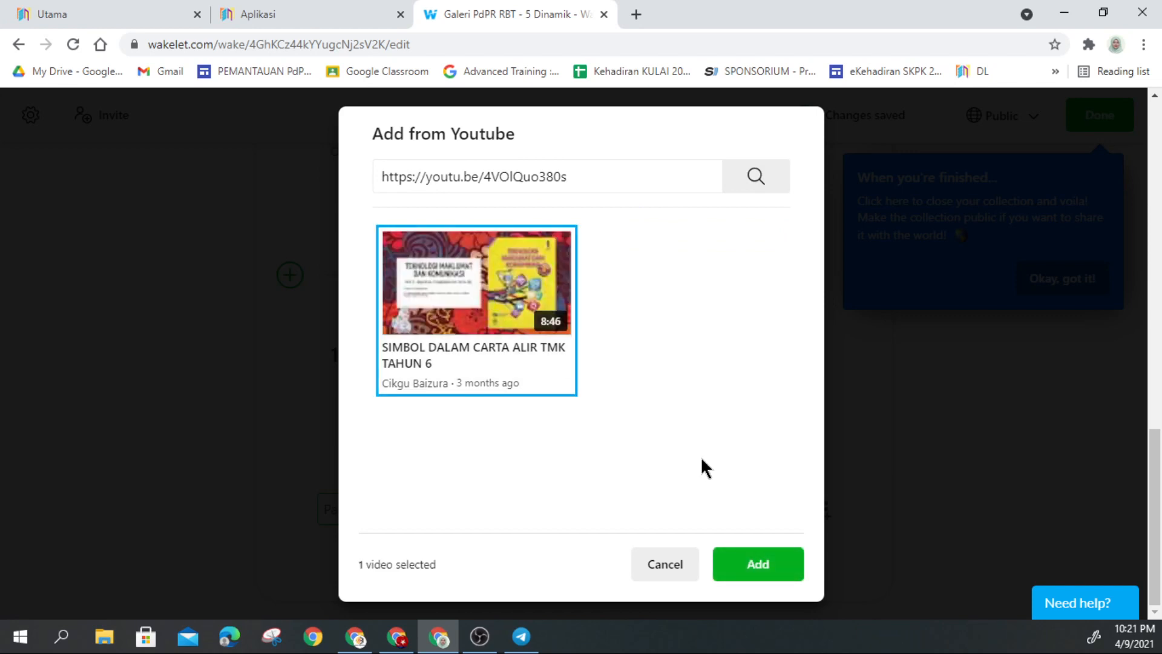
pyautogui.click(754, 566)
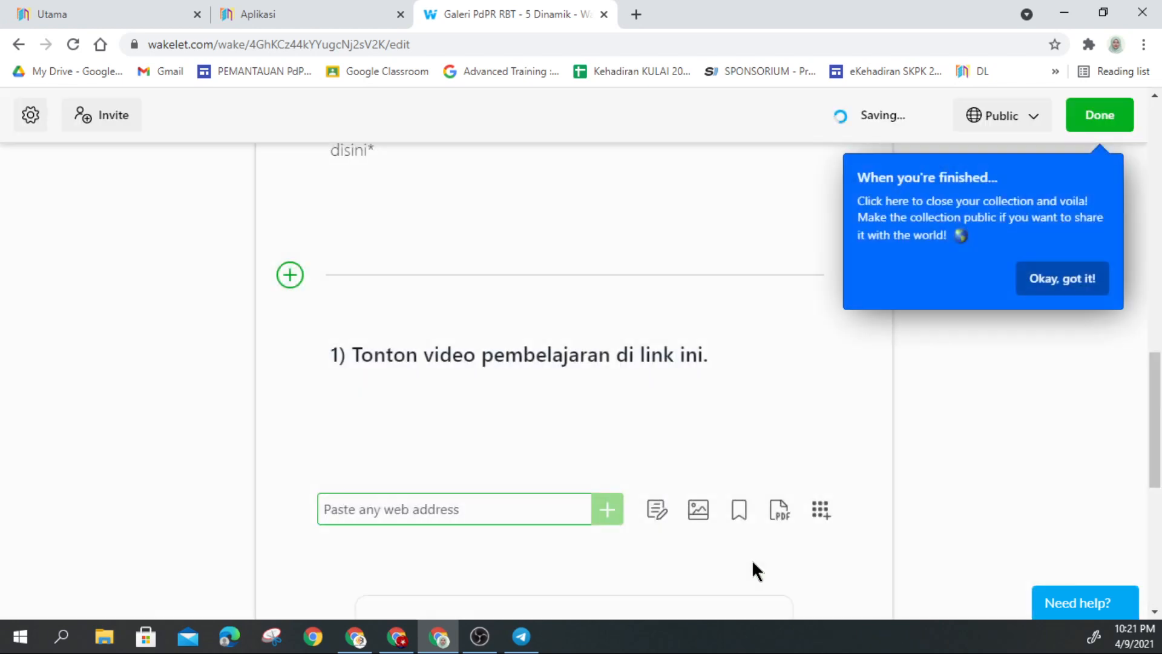
pyautogui.scroll(-3, 623, 420)
pyautogui.scroll(-5, 625, 429)
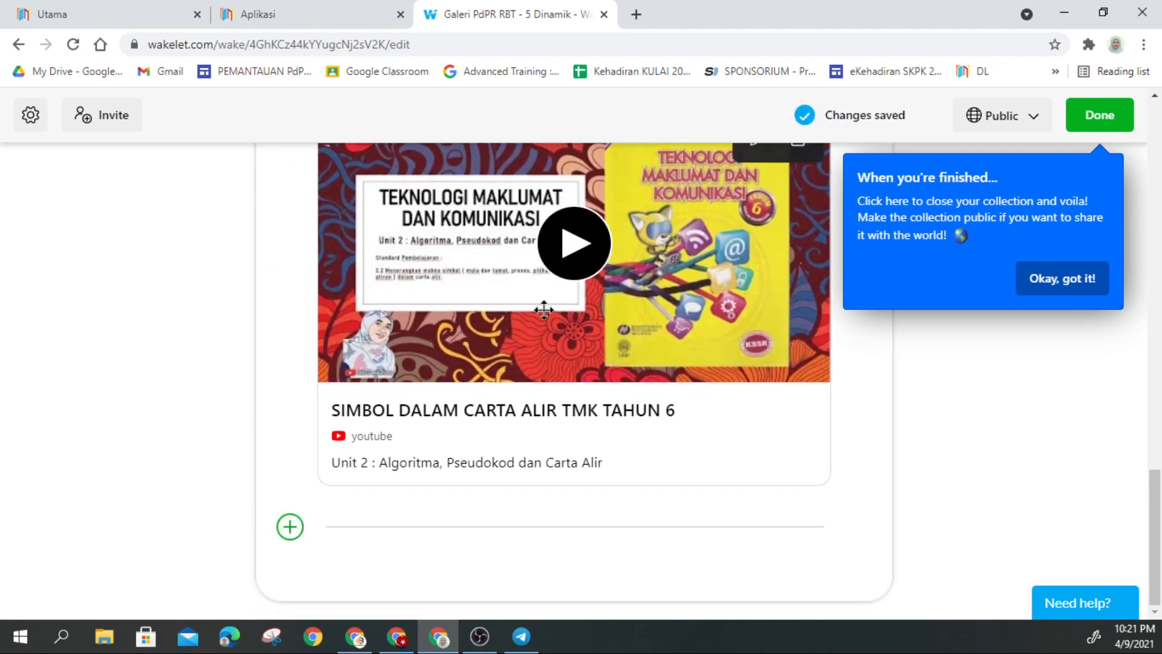
pyautogui.scroll(3, 482, 401)
pyautogui.scroll(-3, 482, 401)
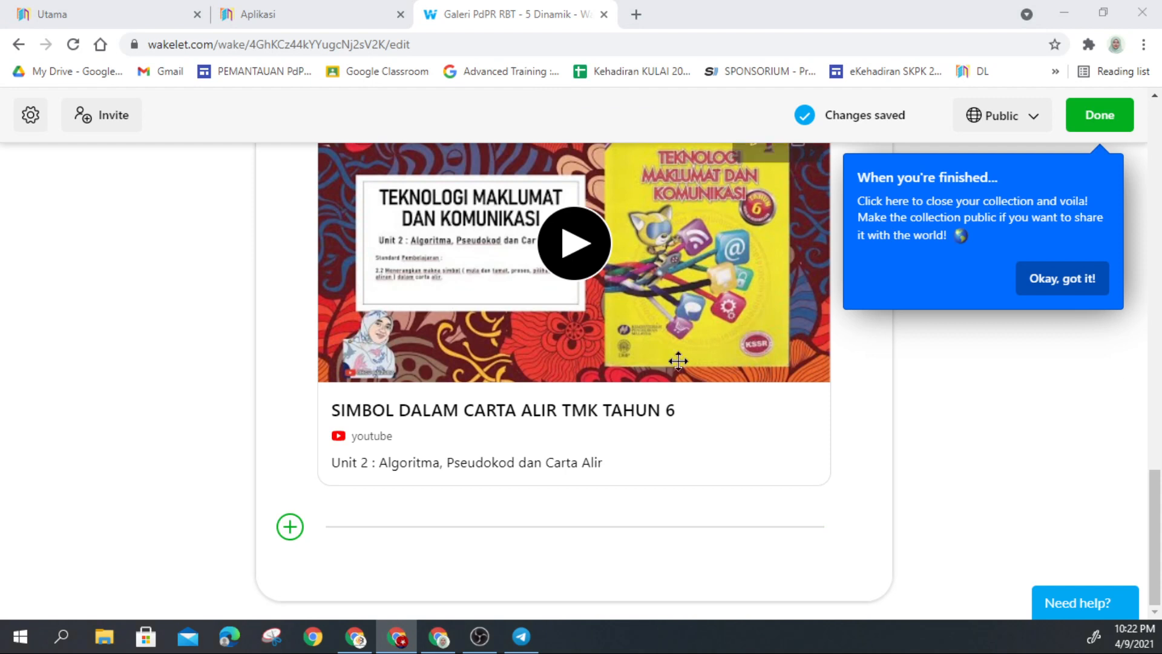
# Step: Paste the second instruction into a new text item and delete its Wordwall link line
pyautogui.click(295, 530)
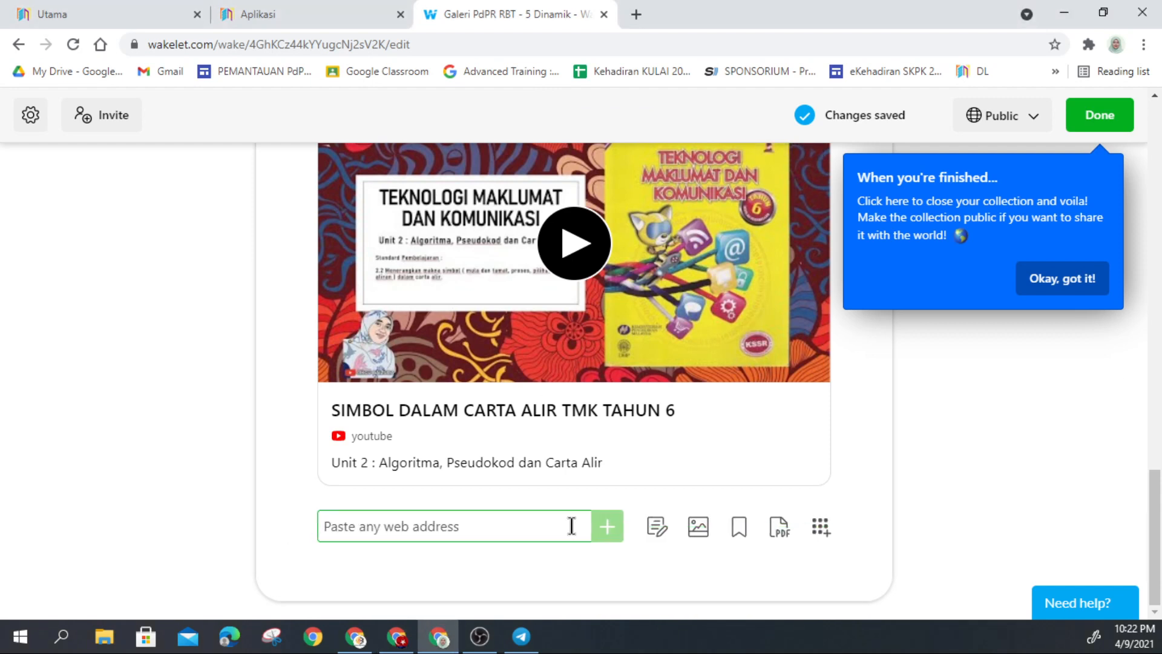
pyautogui.click(658, 527)
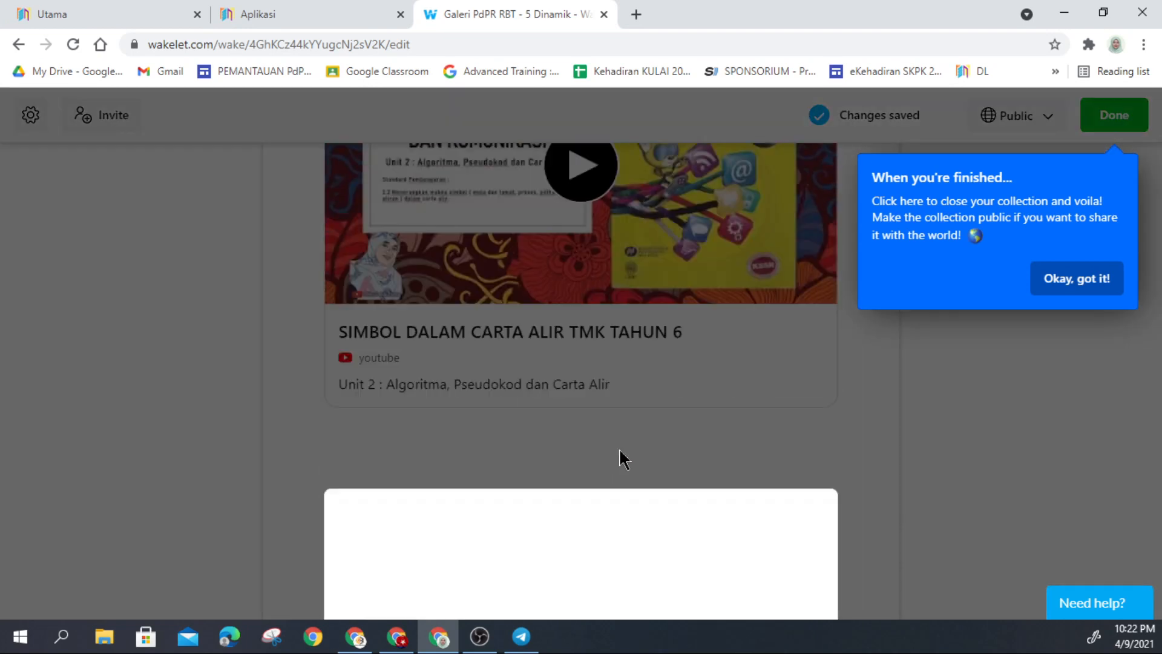
pyautogui.hotkey('ctrl', 'v')
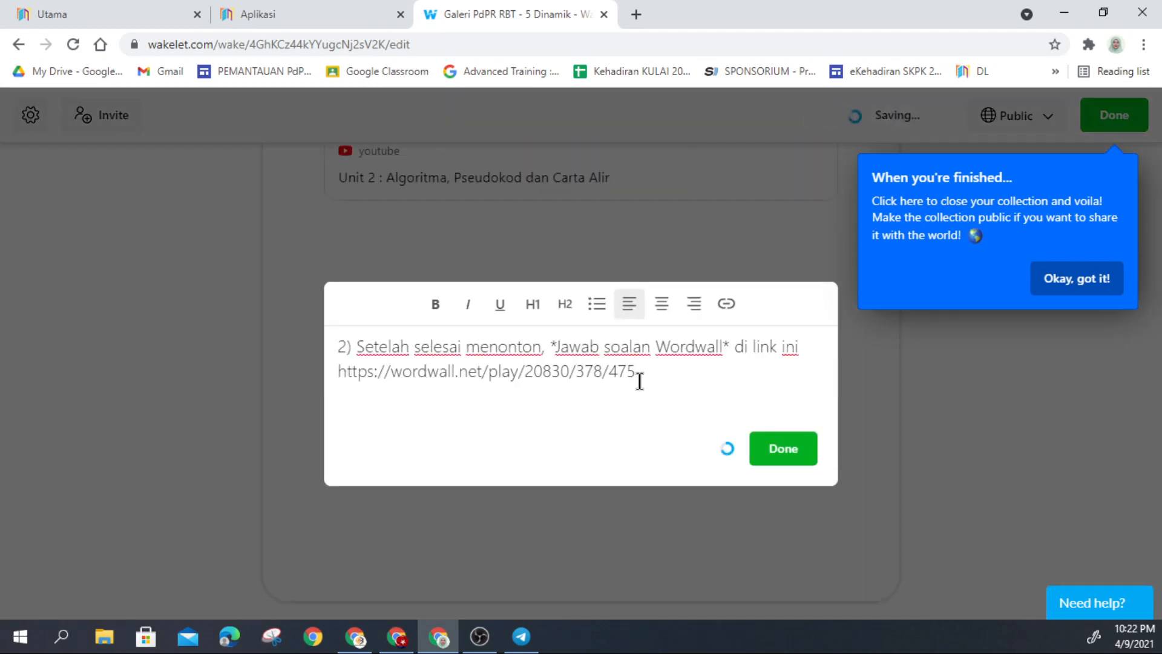
pyautogui.moveTo(637, 372); pyautogui.dragTo(318, 373)
pyautogui.hotkey('ctrl', 'c')
pyautogui.press('BackSpace')
pyautogui.press('BackSpace')
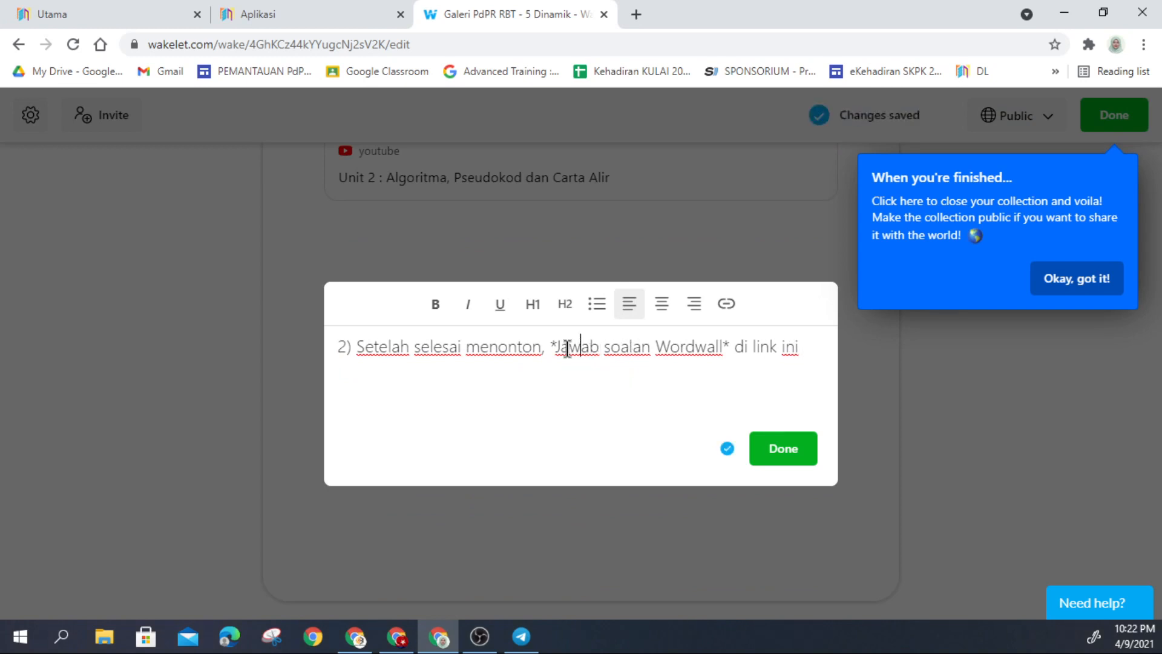
# Step: Bold 'Jawab soalan Wordwall', remove the stray asterisks, make the line H2, and save
pyautogui.moveTo(557, 351); pyautogui.dragTo(721, 354)
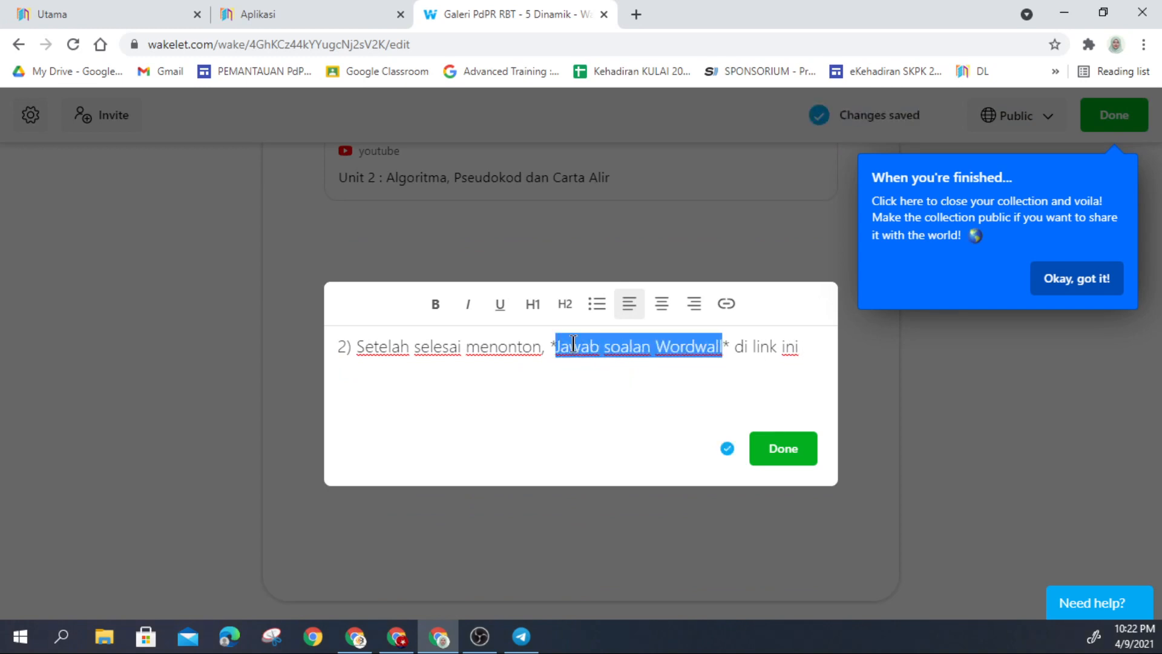
pyautogui.click(435, 306)
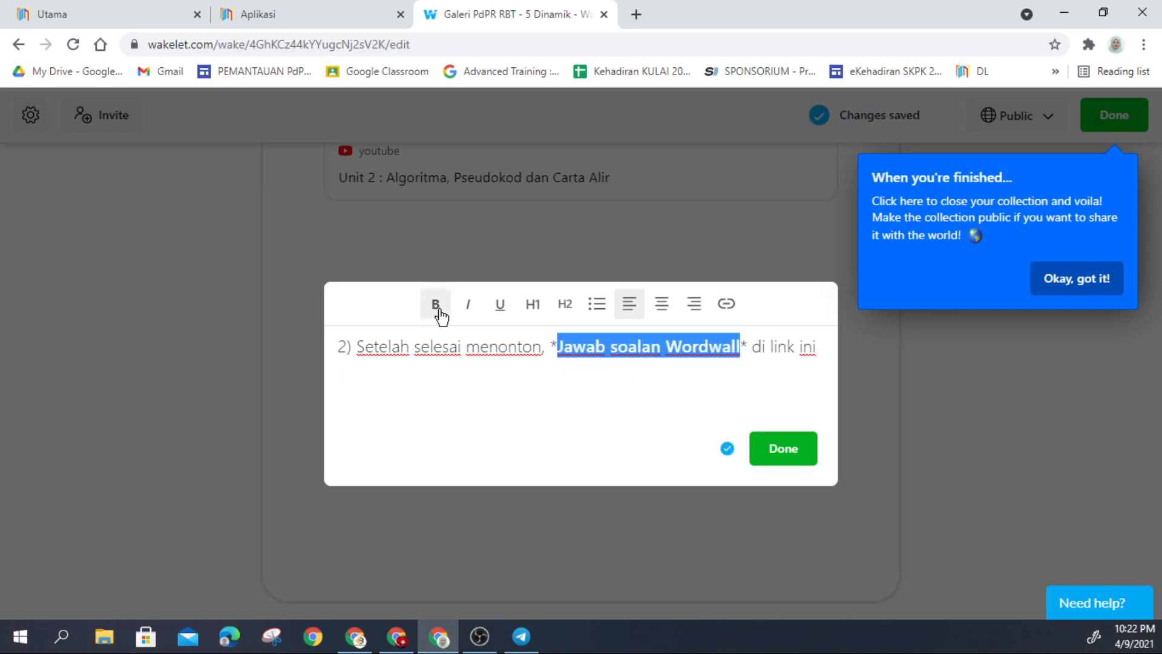
pyautogui.click(560, 348)
pyautogui.press('BackSpace')
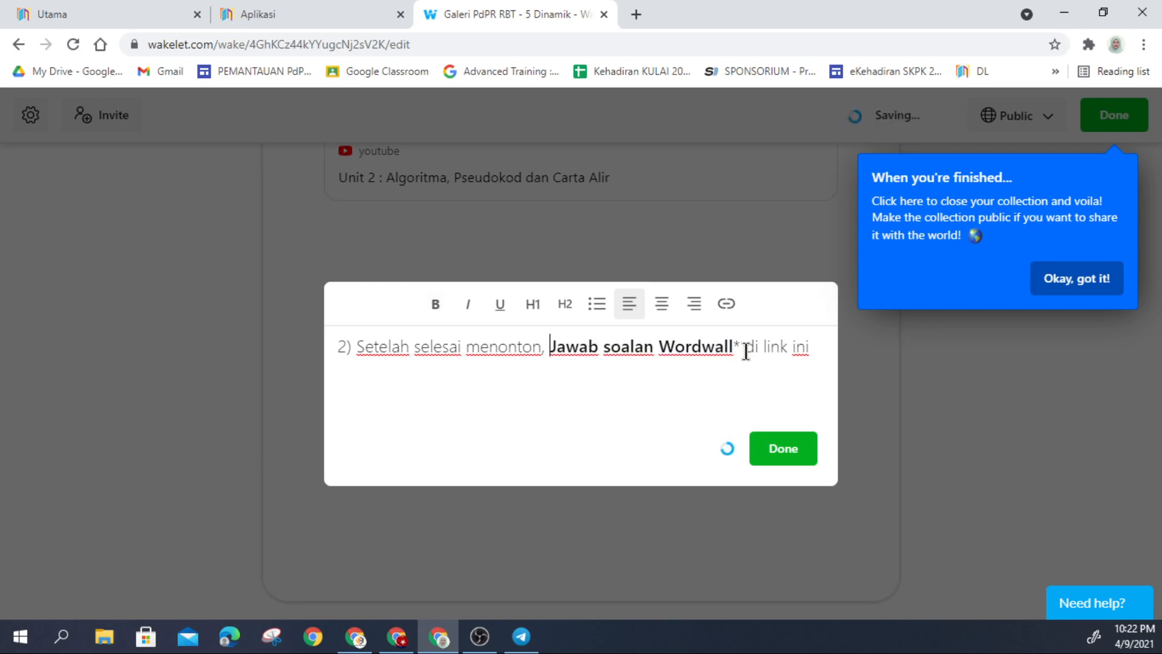
pyautogui.click(743, 348)
pyautogui.press('BackSpace')
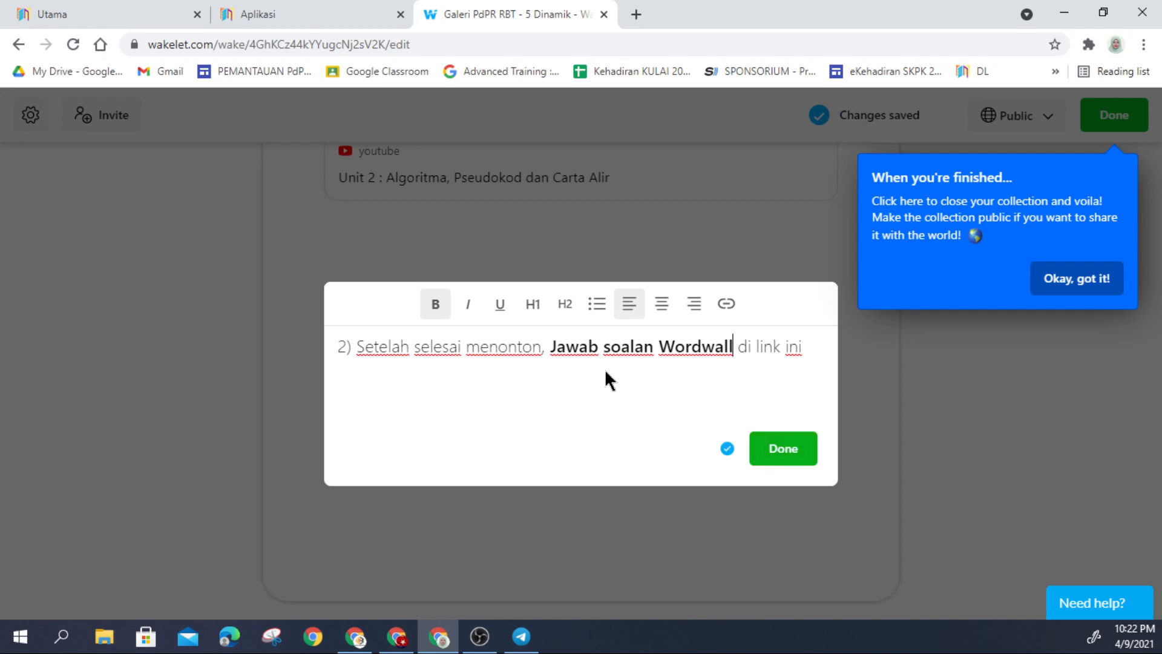
pyautogui.tripleClick(504, 348)
pyautogui.click(565, 307)
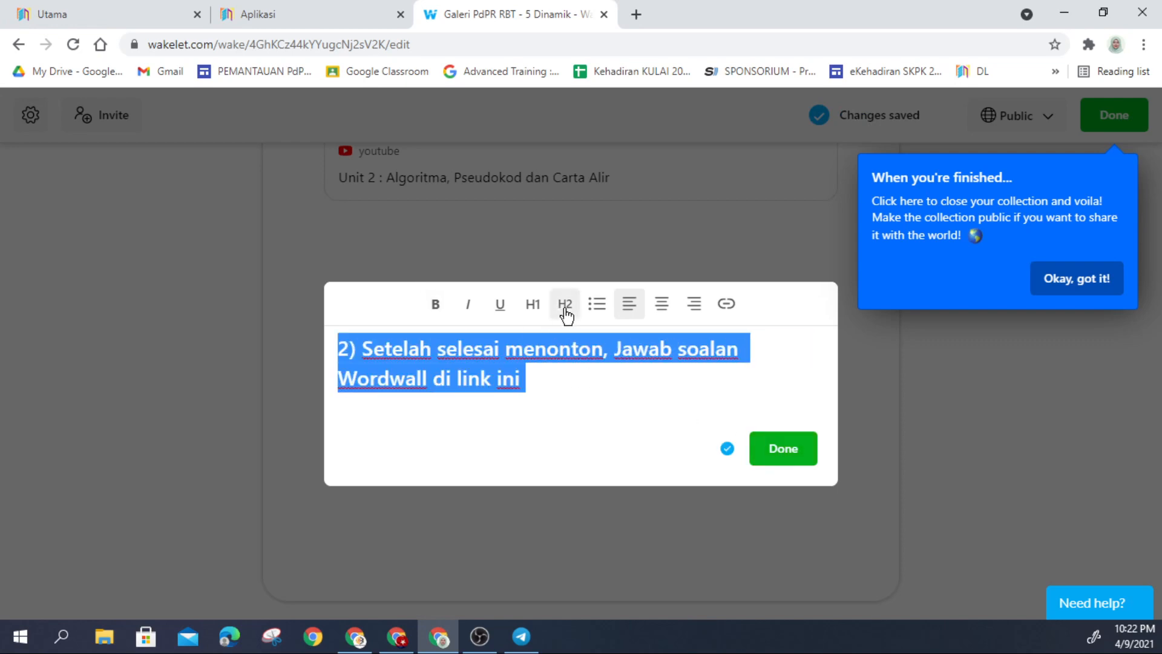
pyautogui.click(781, 450)
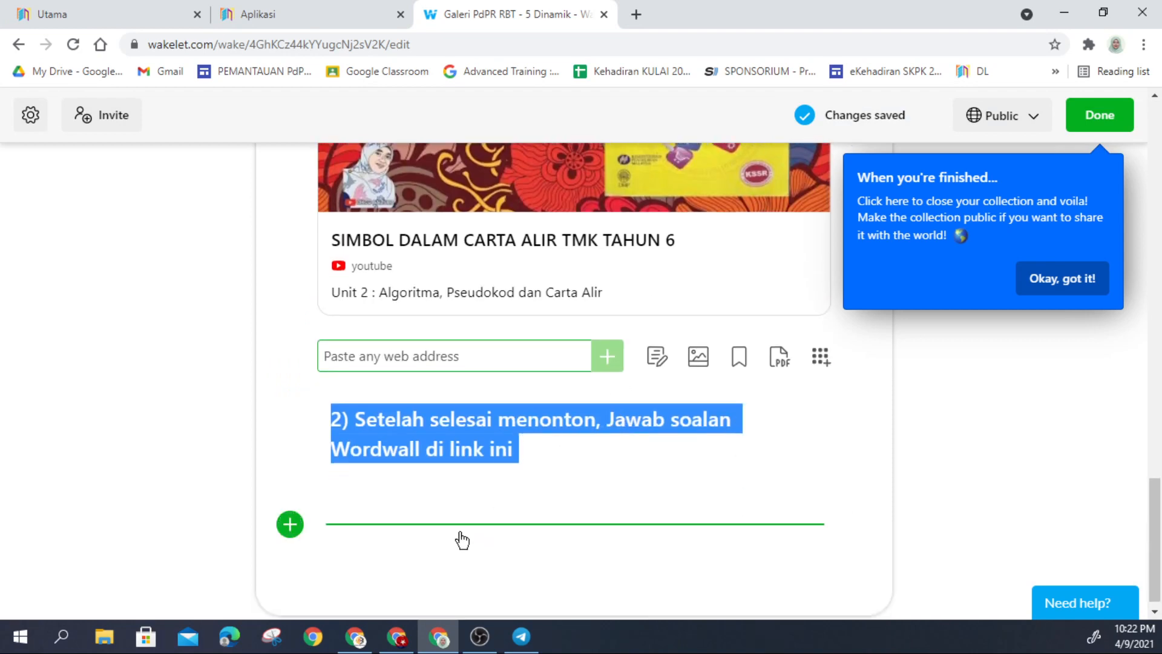
# Step: Paste the Wordwall link to add the 'Simbol Dalam Carta Alir' Match up card below the heading
pyautogui.click(290, 526)
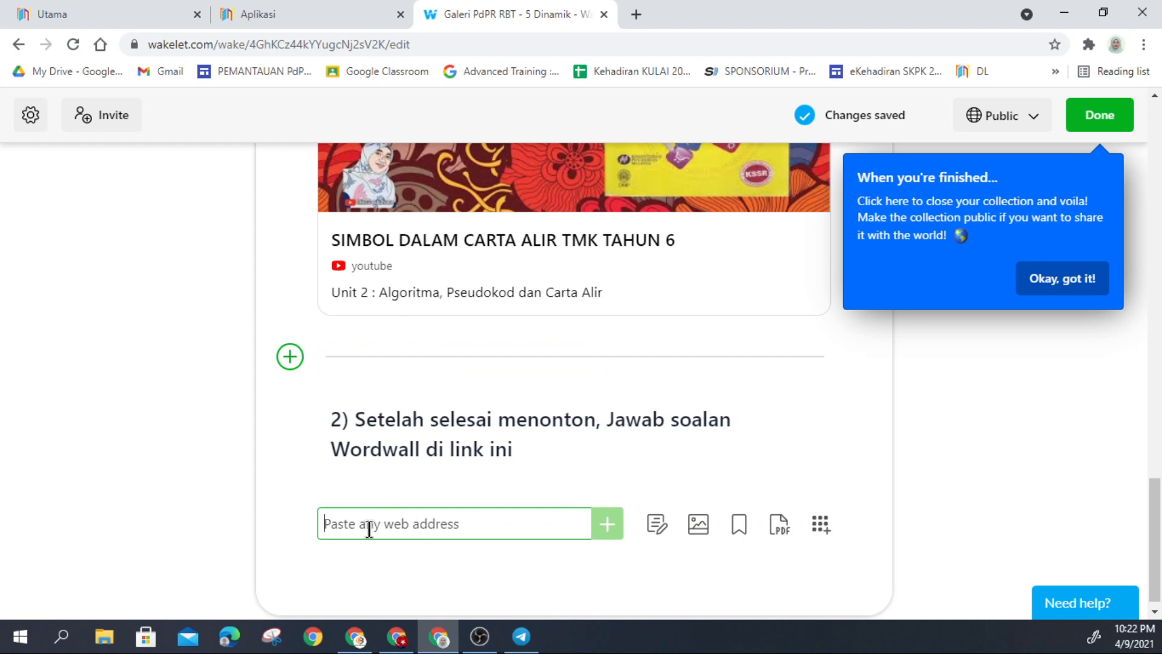
pyautogui.hotkey('ctrl', 'v')
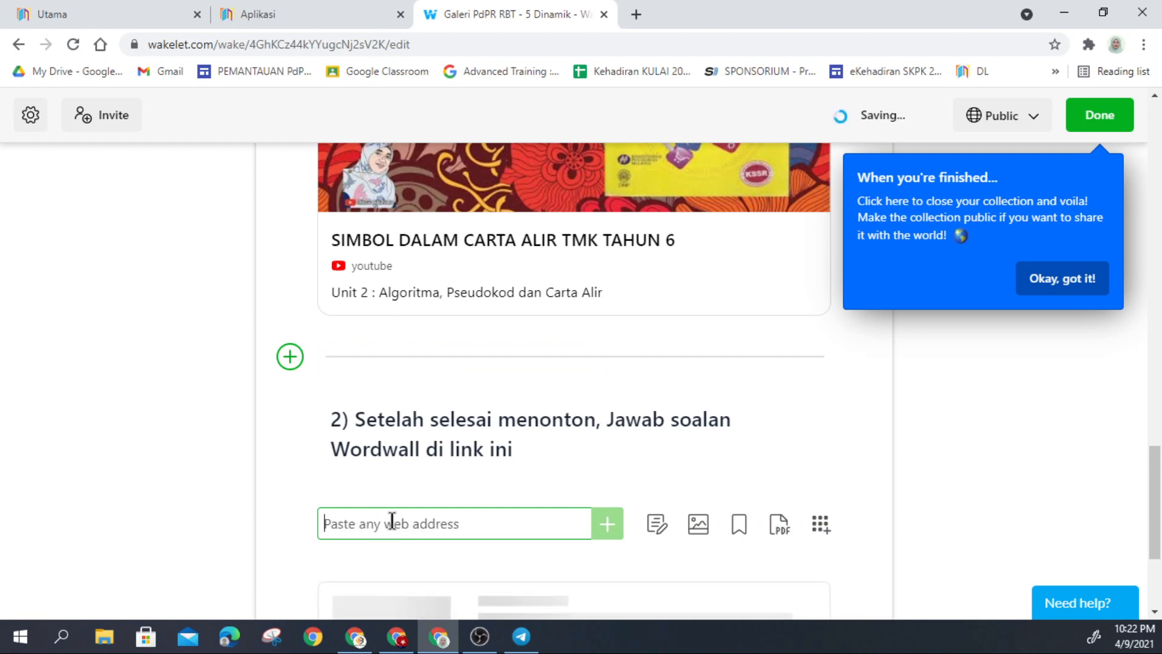
pyautogui.scroll(-2, 463, 521)
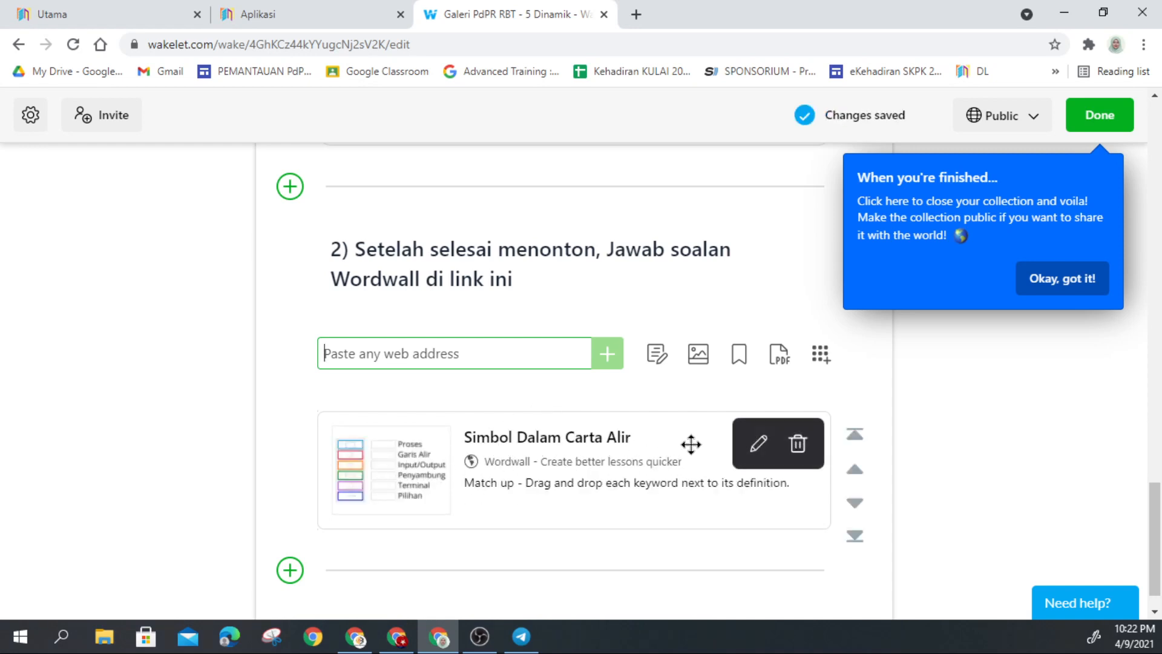
pyautogui.scroll(-1, 843, 437)
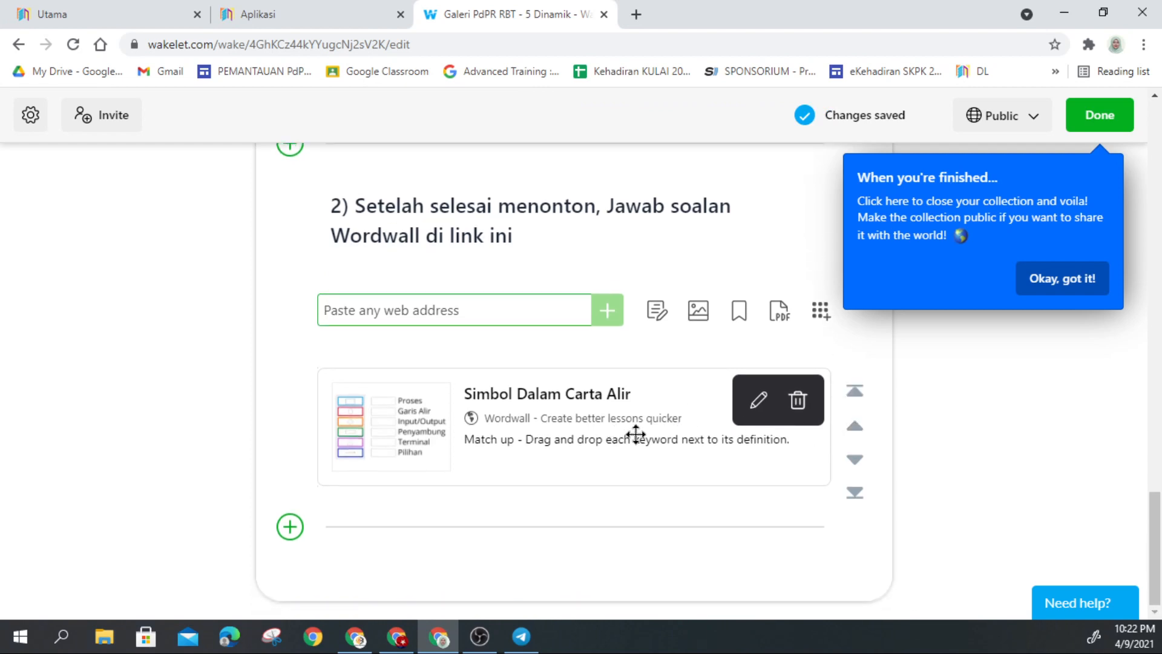
pyautogui.click(293, 533)
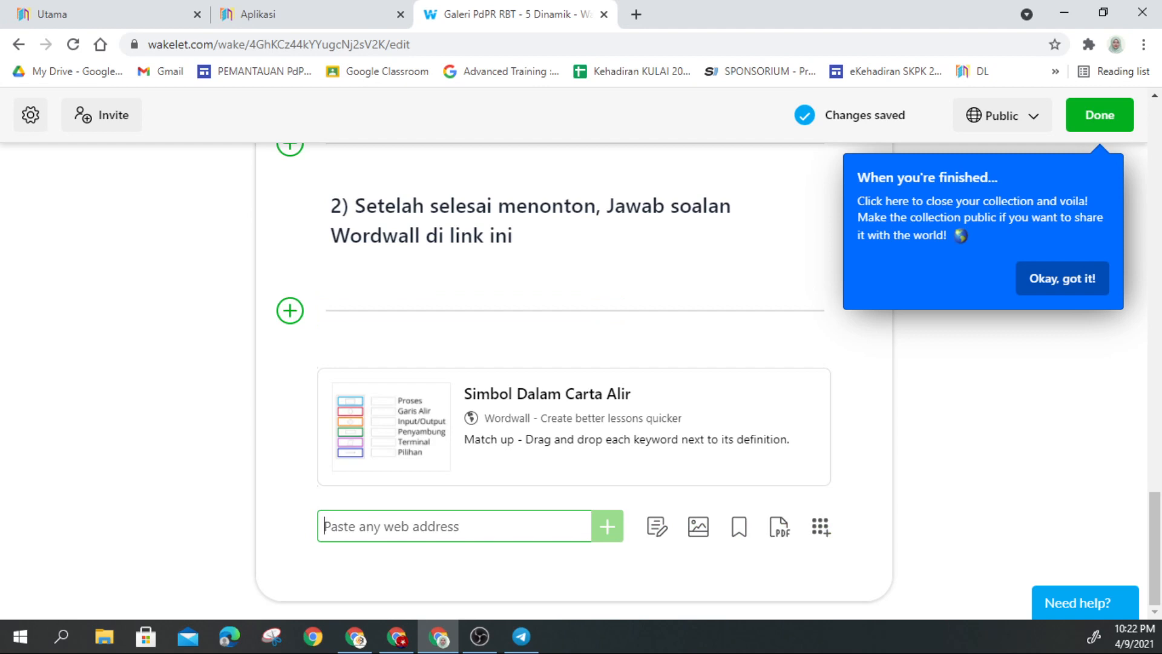
pyautogui.hotkey('alt', 'Tab')
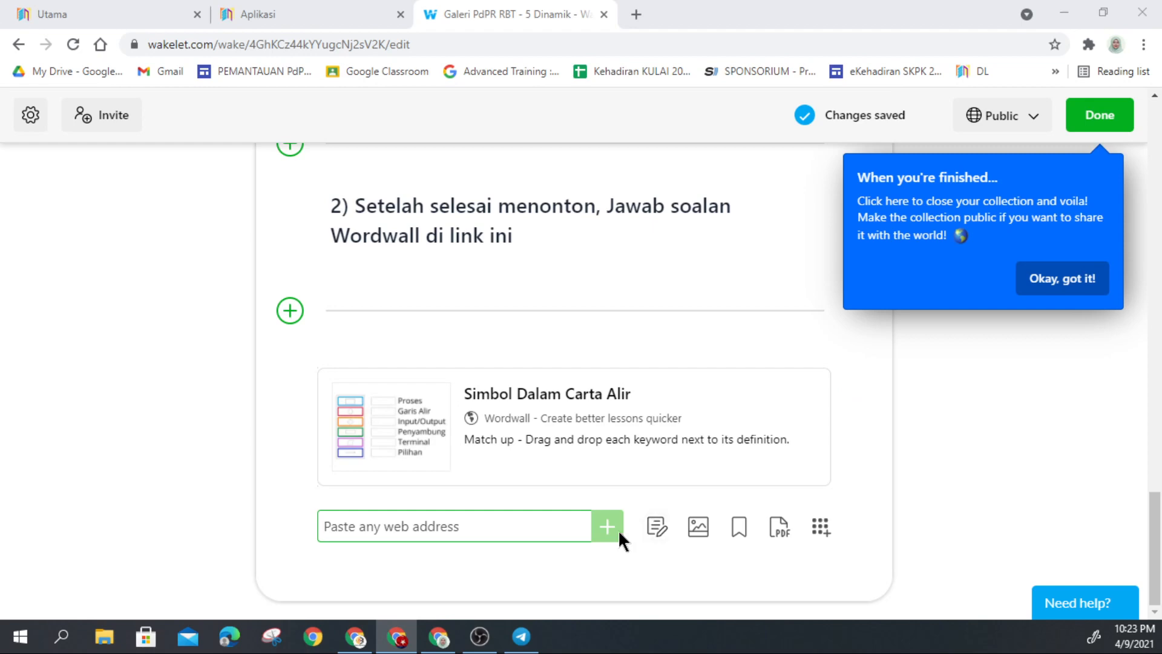
# Step: Paste '3) Salin nota simbol dalam carta alir yang akan cikgu lampirkan.' into a new text card as an H2 heading
pyautogui.click(657, 527)
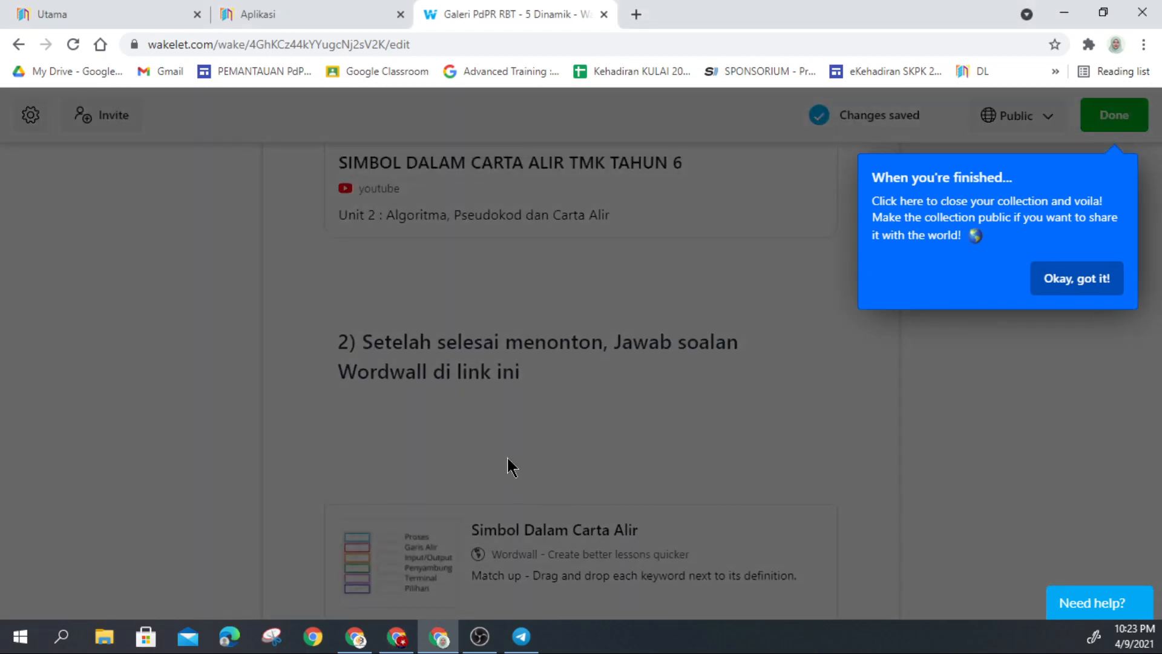
pyautogui.write('3) Salin nota simbol dalam carta alir yang akan cikgu lampirkan.')
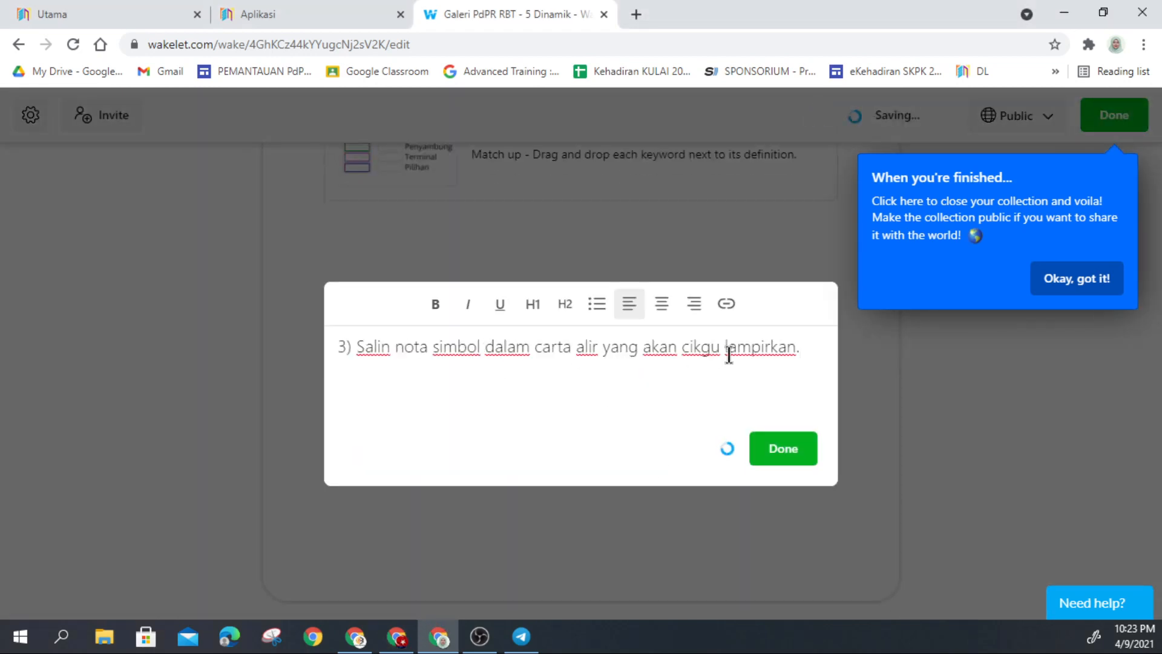
pyautogui.moveTo(802, 346); pyautogui.dragTo(329, 355)
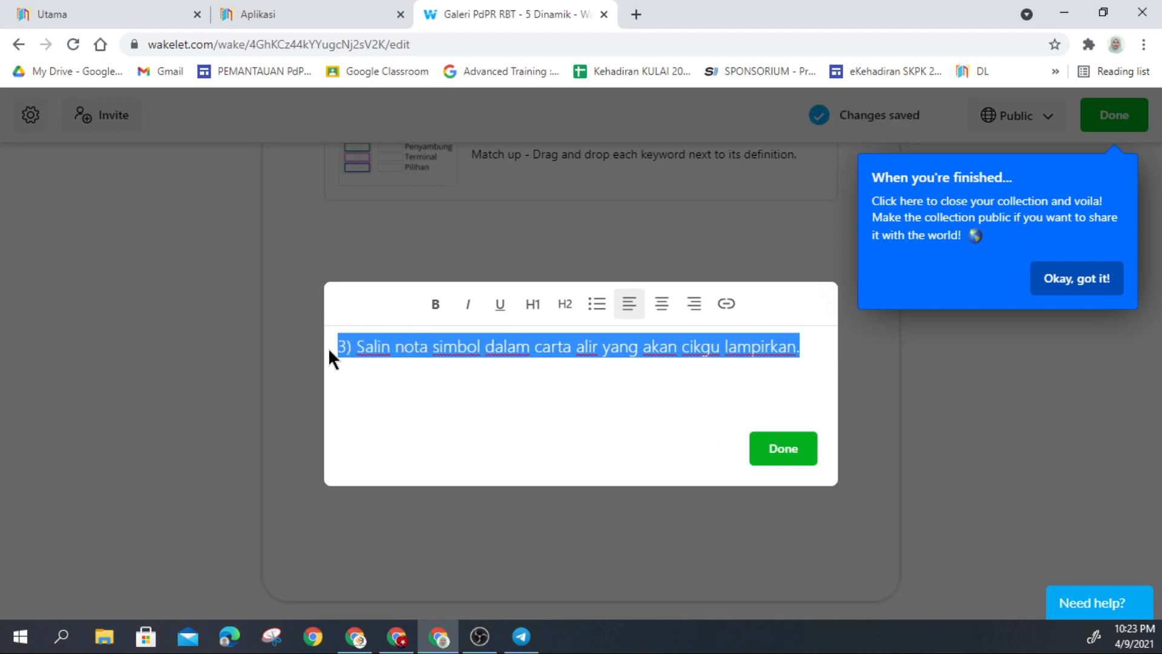
pyautogui.click(565, 305)
pyautogui.click(784, 460)
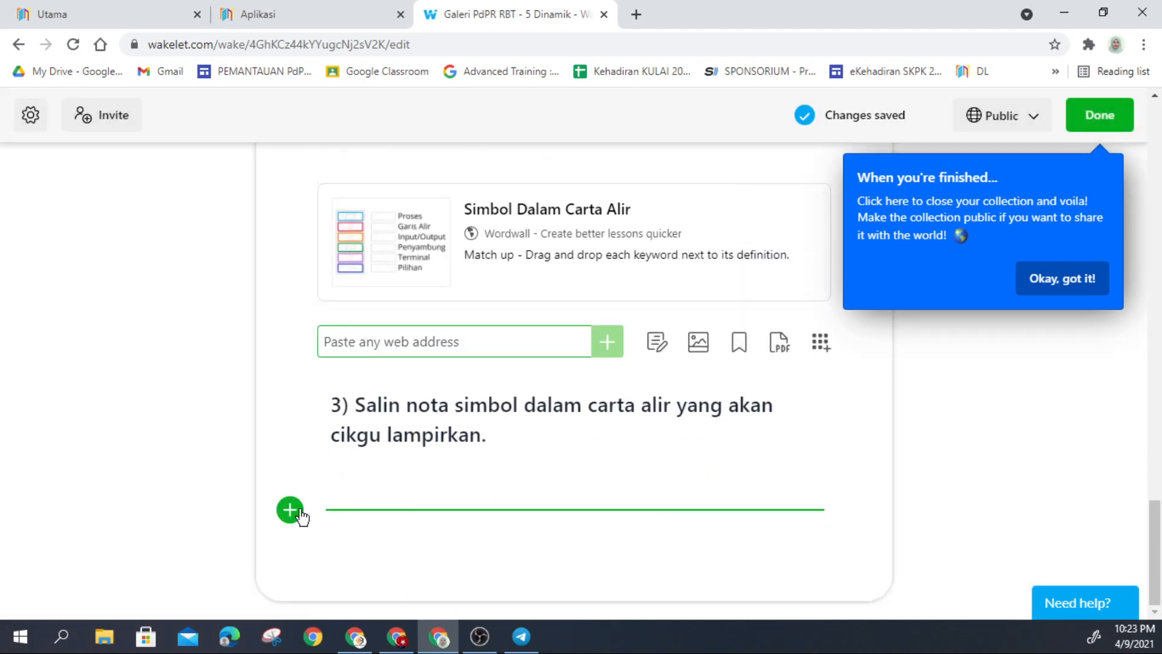
pyautogui.click(291, 510)
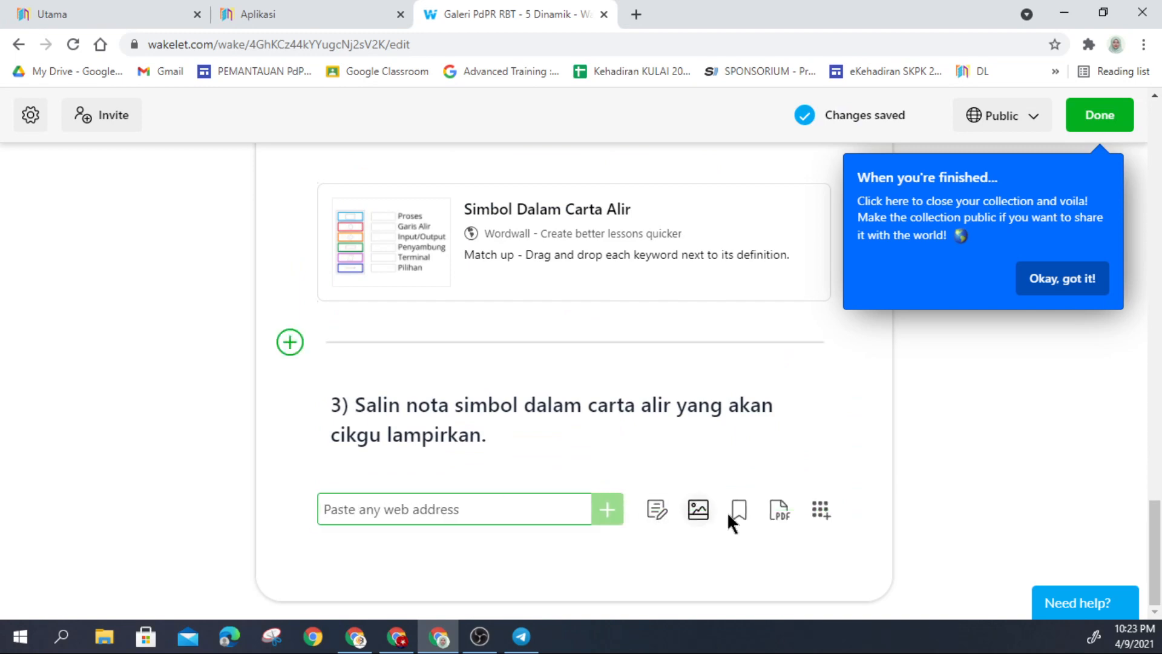
pyautogui.click(783, 512)
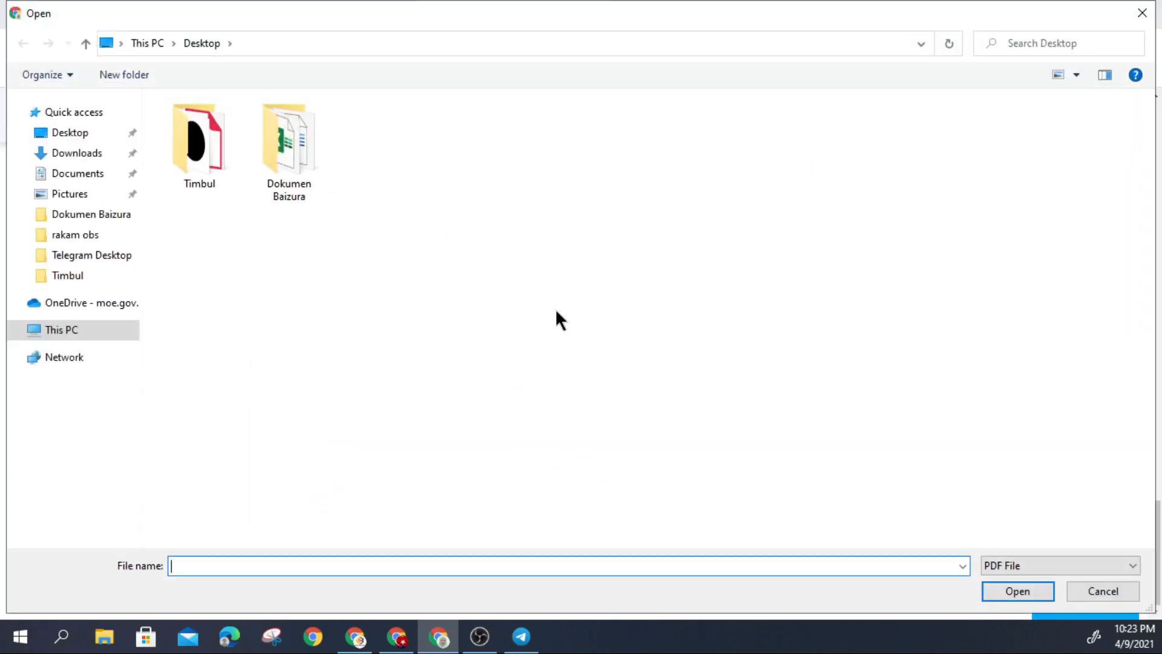
# Step: Pick RBT 5 DINAMIK.pdf from the Downloads folder to upload it as a PDF card
pyautogui.click(72, 143)
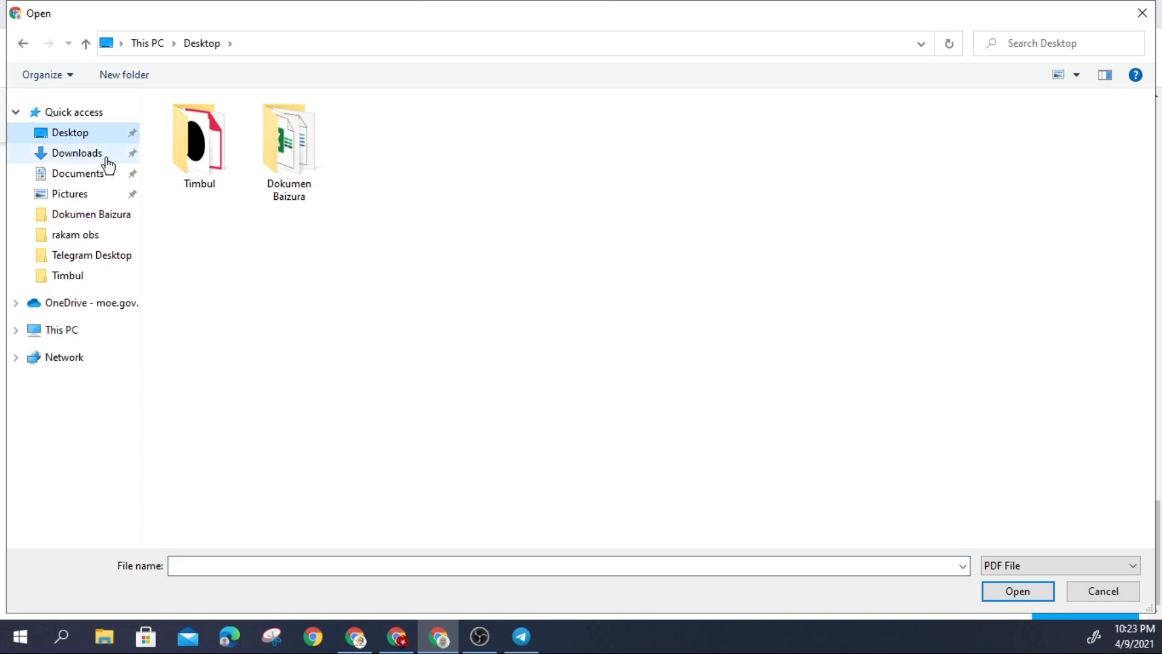
pyautogui.click(85, 154)
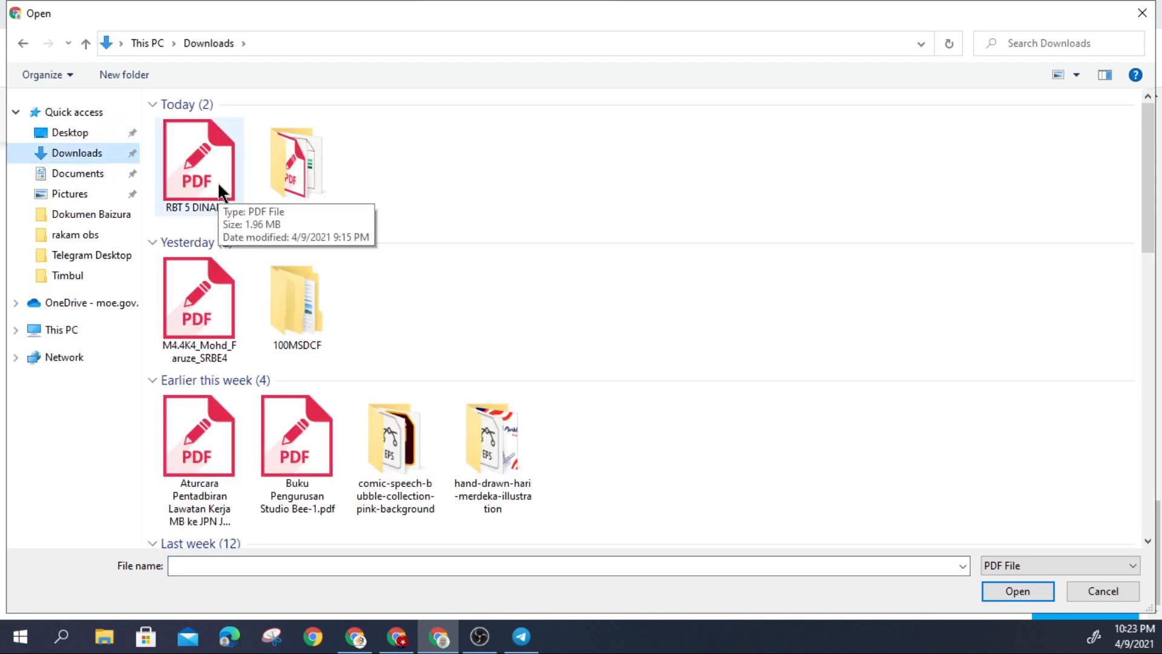
pyautogui.doubleClick(217, 183)
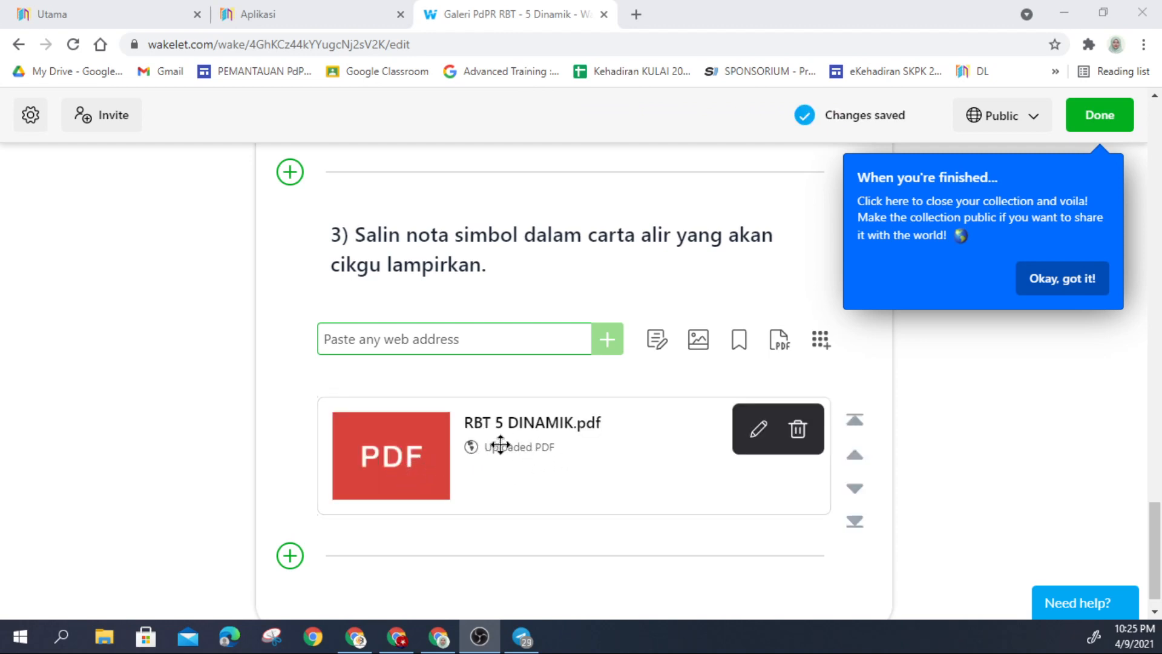
# Step: Rename the uploaded PDF card's title to 'Lampiran 1'
pyautogui.click(759, 430)
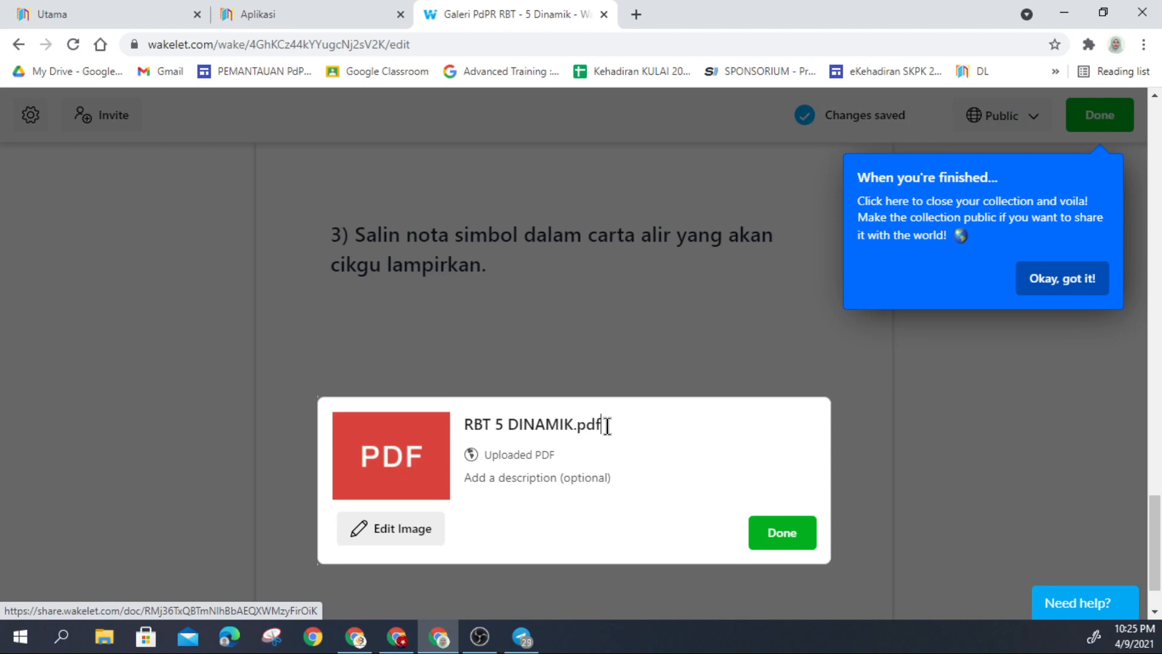
pyautogui.moveTo(607, 426); pyautogui.dragTo(420, 432)
pyautogui.write('Lasm')
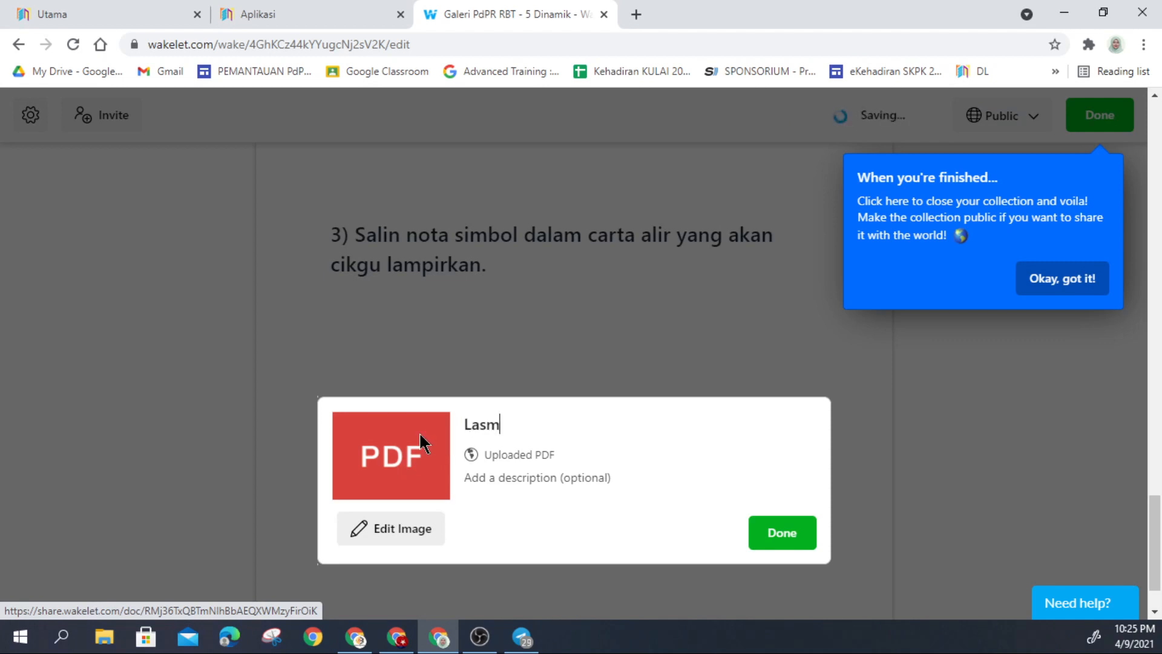
pyautogui.press('BackSpace')
pyautogui.press('BackSpace')
pyautogui.write('mpiran 1')
# Step: Give the PDF card the description 'Format Nota 5 Dinamik' and save it
pyautogui.click(409, 533)
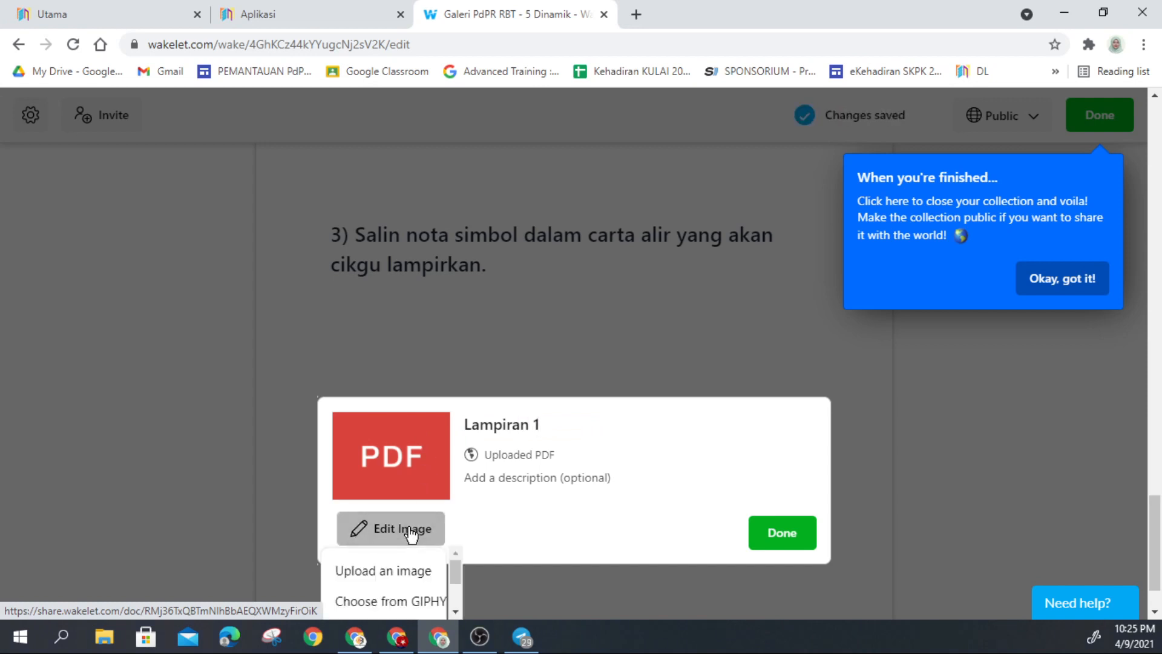
pyautogui.scroll(-2, 424, 563)
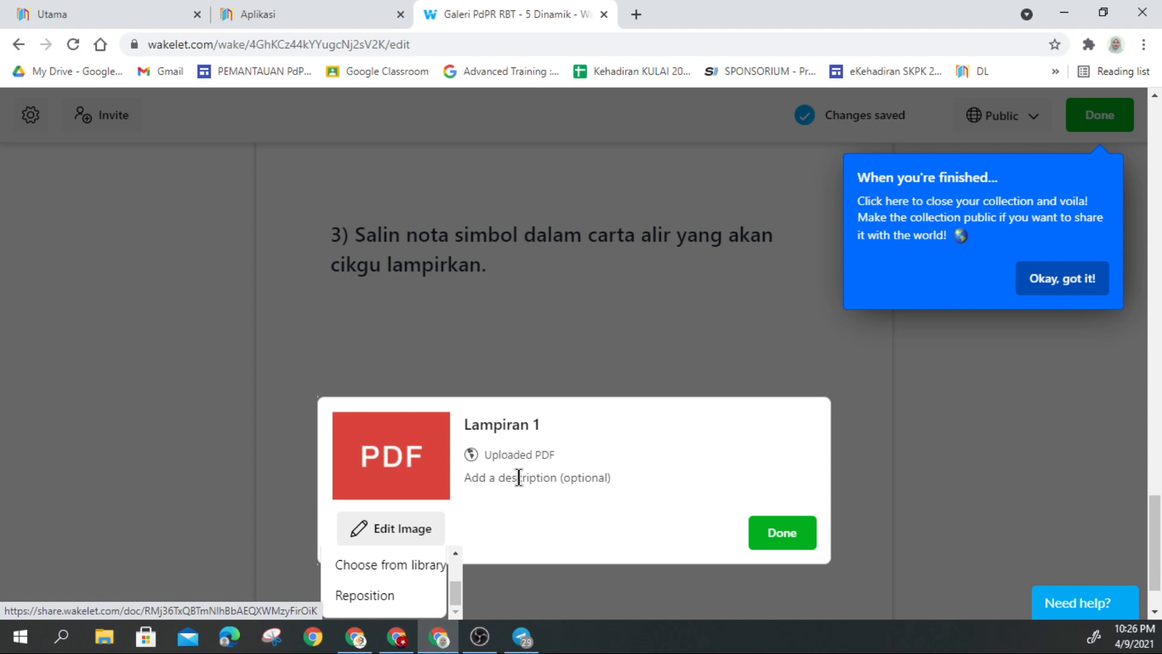
pyautogui.write('Fo')
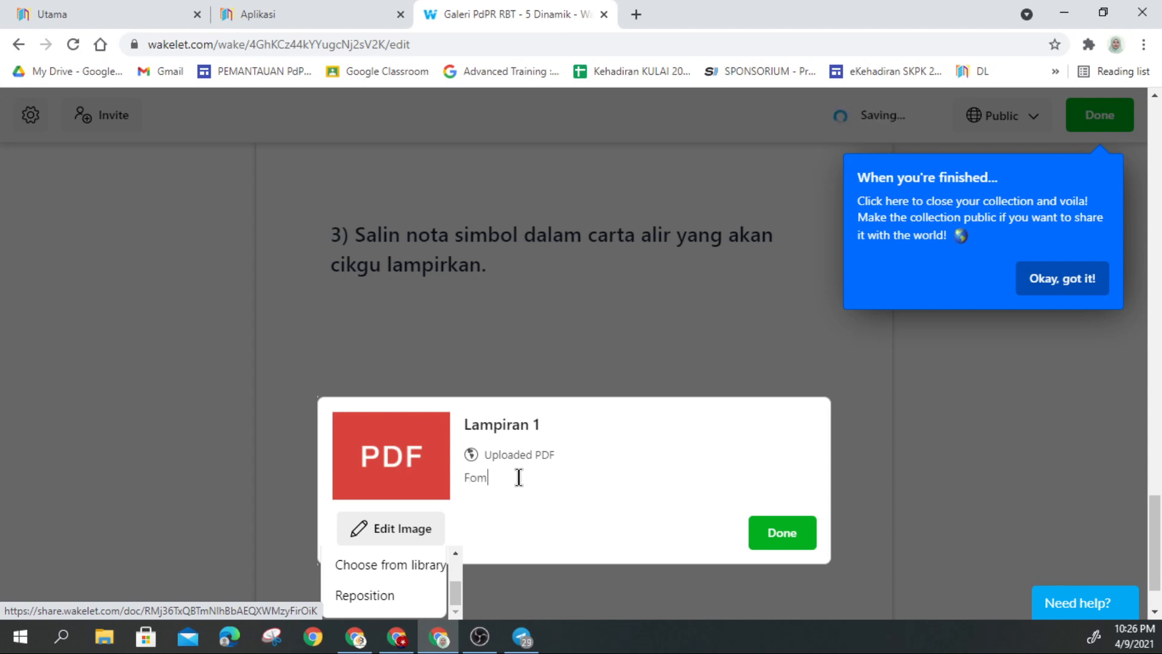
pyautogui.write('rmat Nota 5 Dinai')
pyautogui.press('BackSpace')
pyautogui.write('mik')
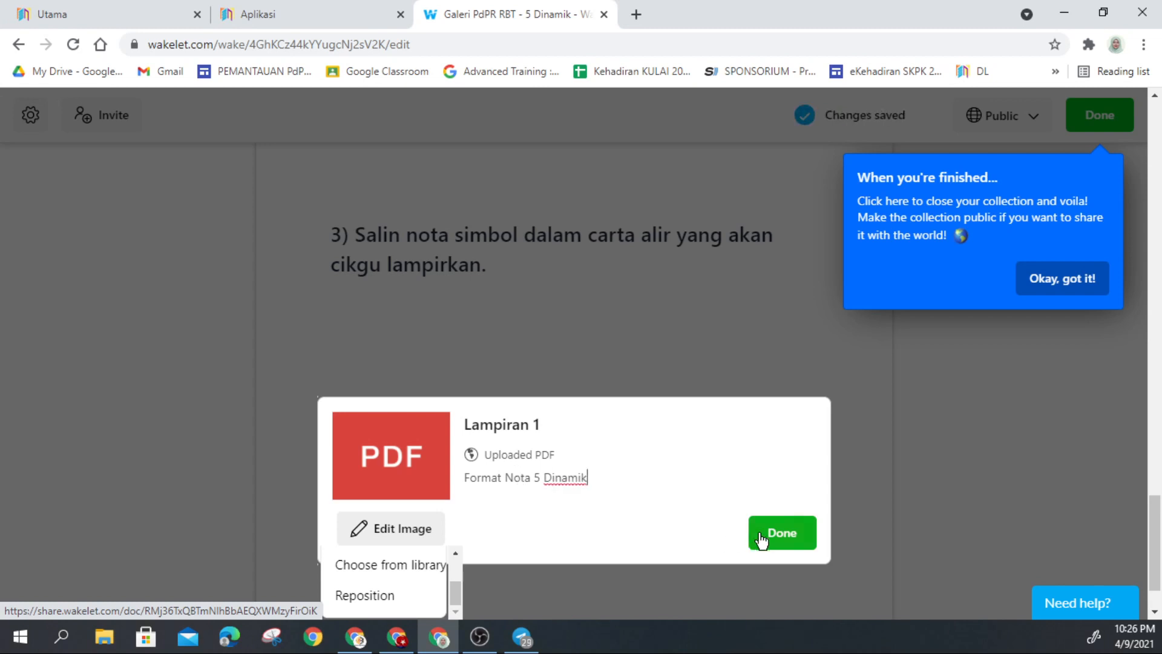
pyautogui.click(772, 534)
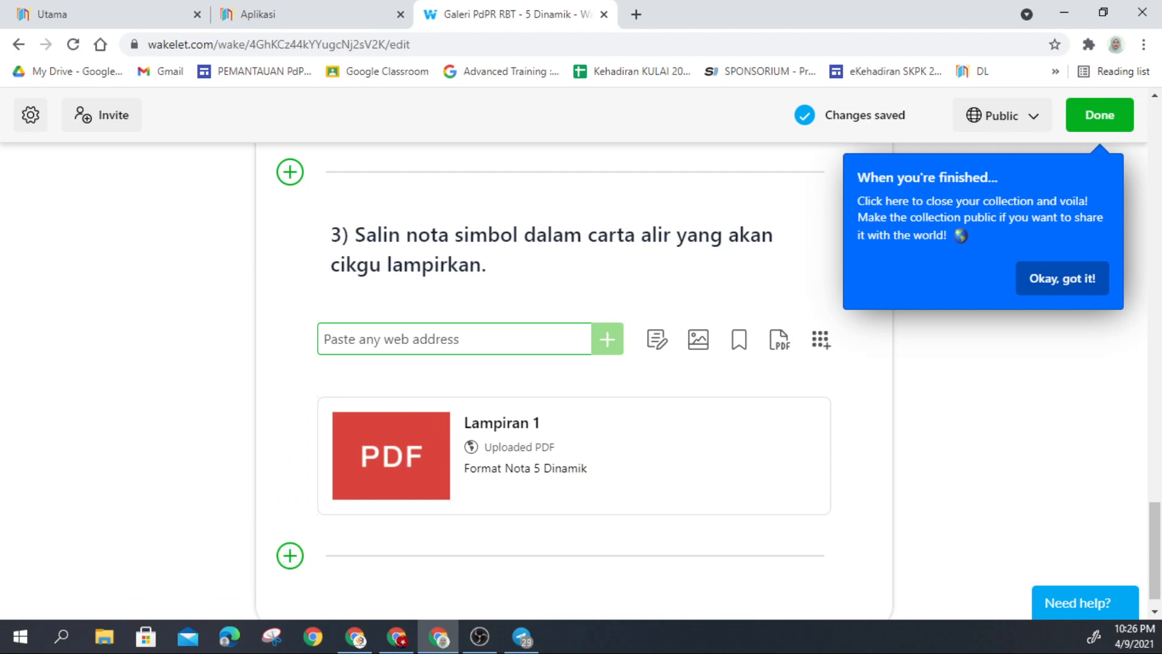
pyautogui.hotkey('alt', 'Tab')
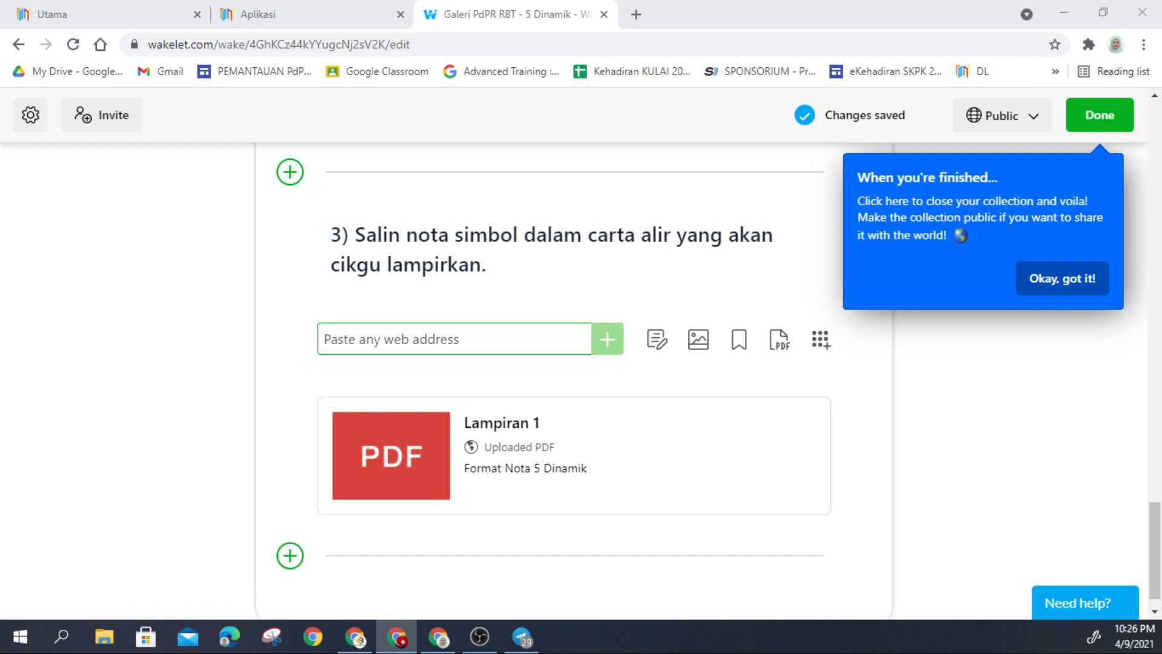
# Step: Paste the step 4 note into a new text card without its forms.gle link, formatted as an H2 heading
pyautogui.click(289, 556)
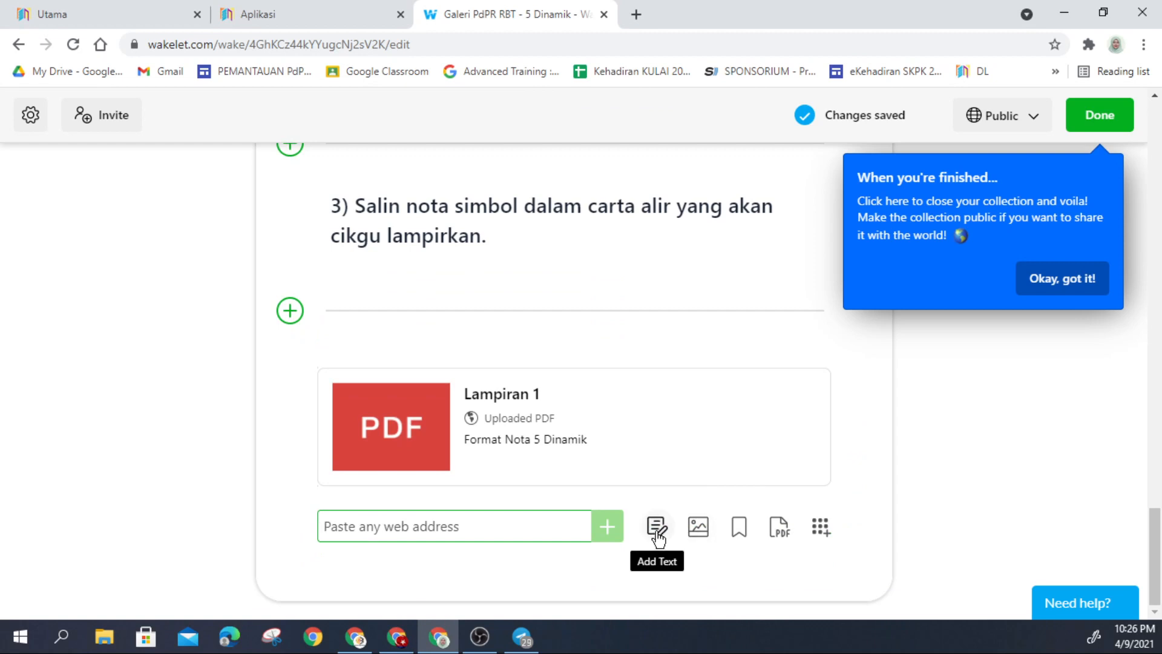
pyautogui.click(657, 527)
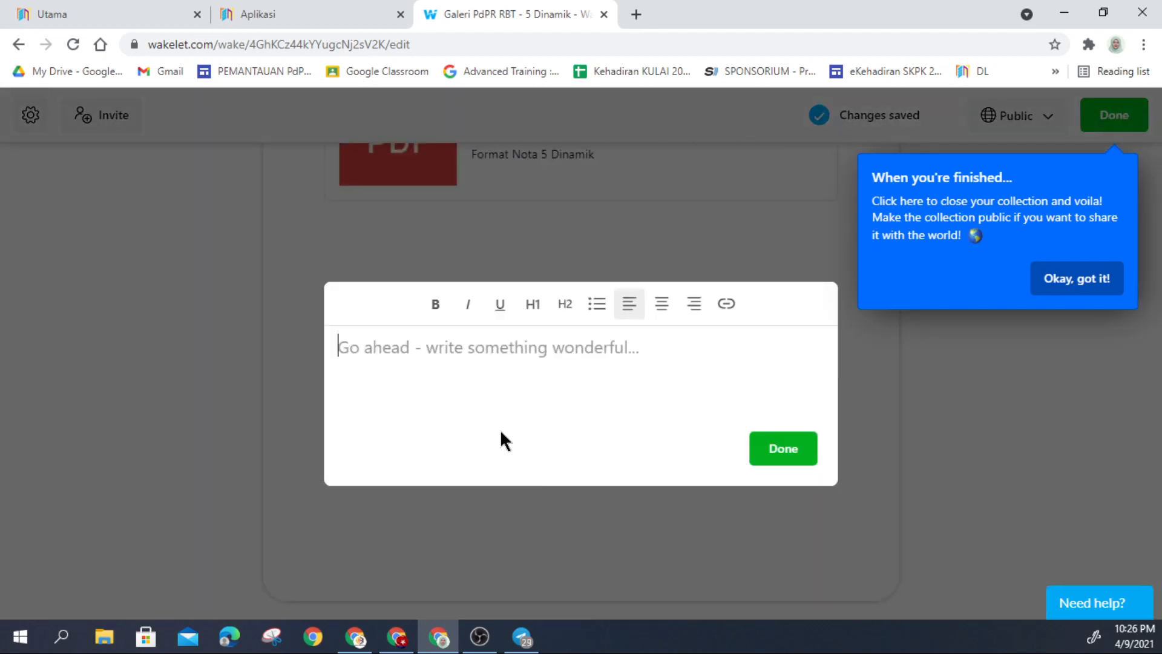
pyautogui.click(424, 348)
pyautogui.hotkey('ctrl', 'v')
pyautogui.moveTo(623, 388); pyautogui.dragTo(319, 397)
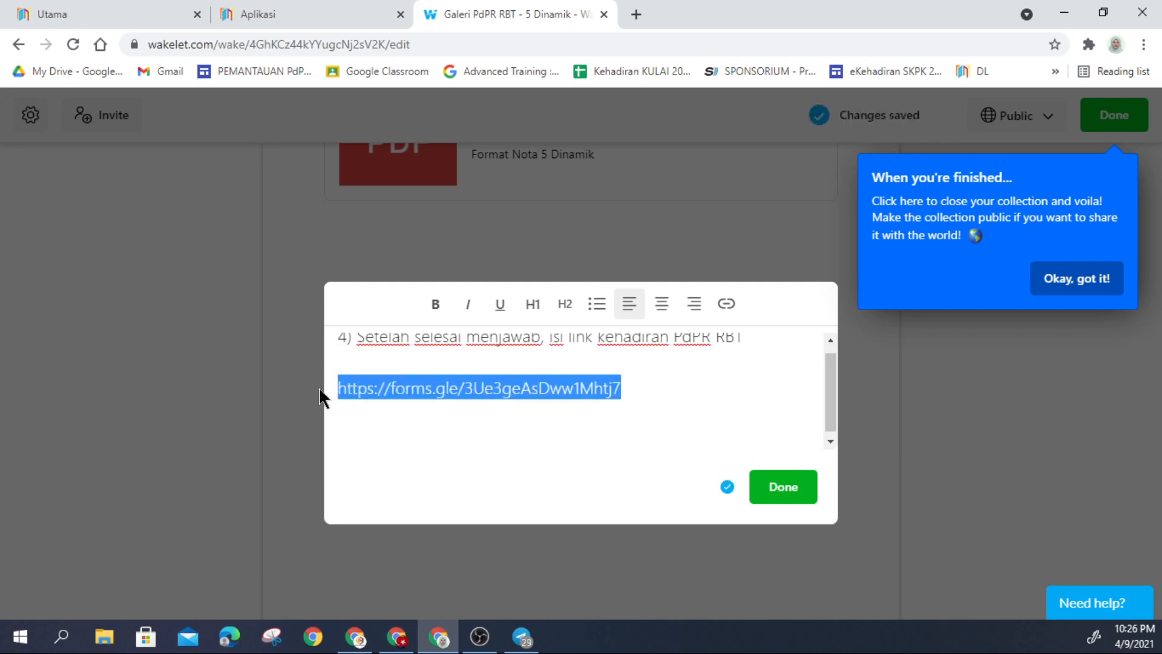
pyautogui.press('BackSpace')
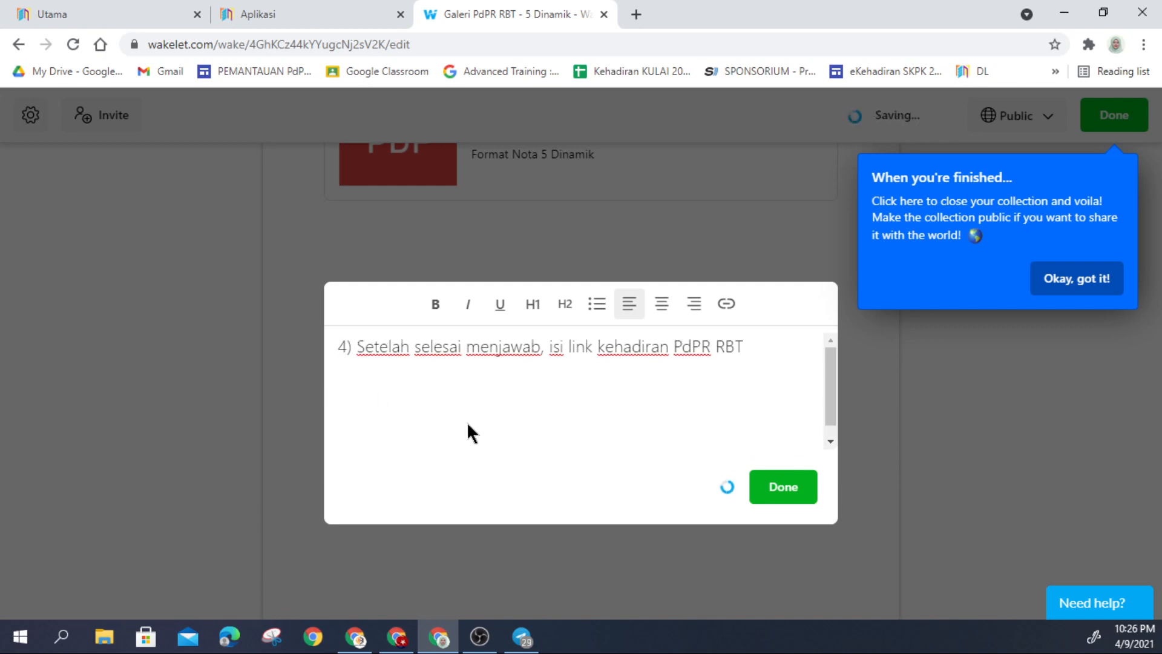
pyautogui.tripleClick(542, 354)
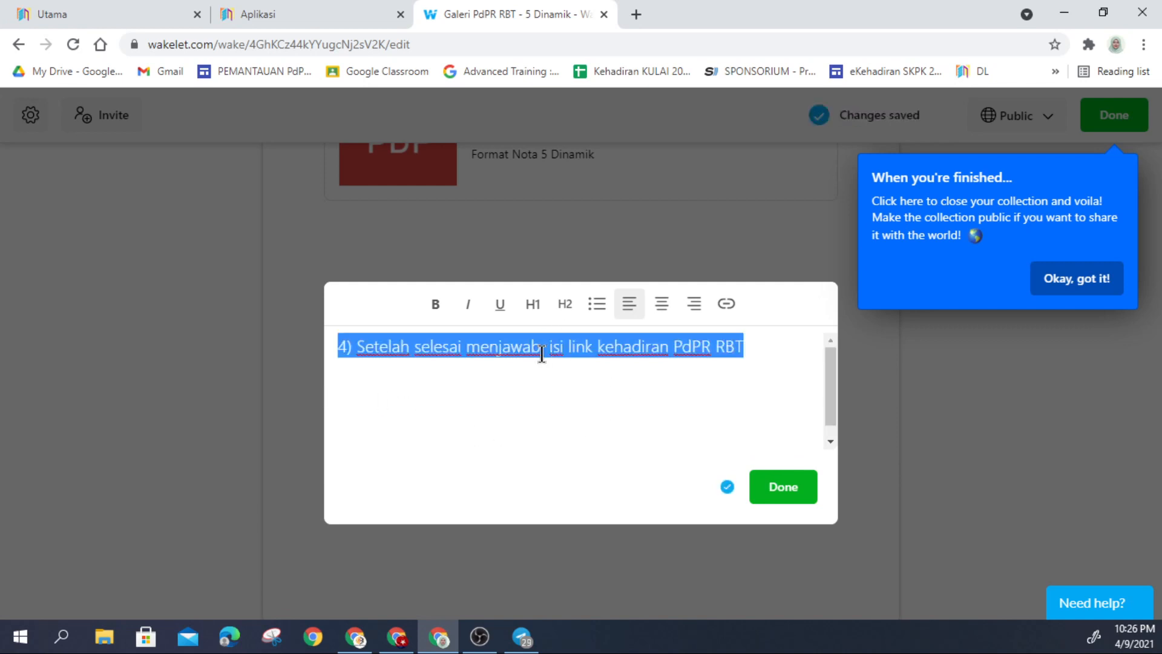
pyautogui.click(565, 308)
pyautogui.click(778, 492)
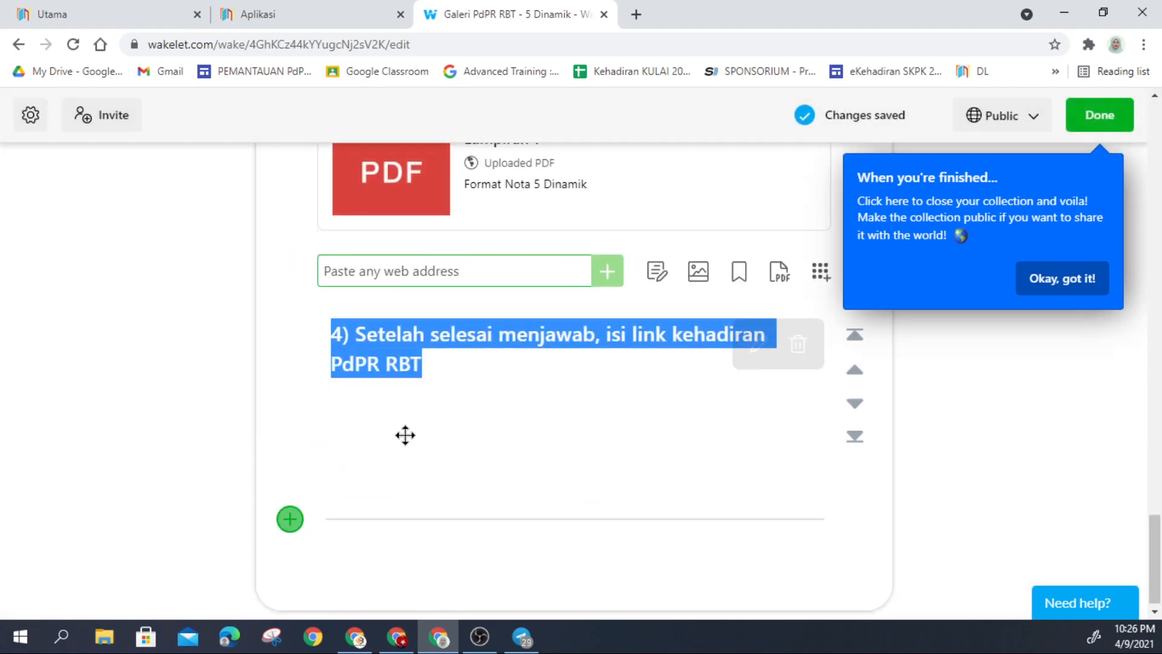
# Step: Paste the Kehadiran PDPR 4.0 form link as a card under heading 4 and into a new tab
pyautogui.click(291, 519)
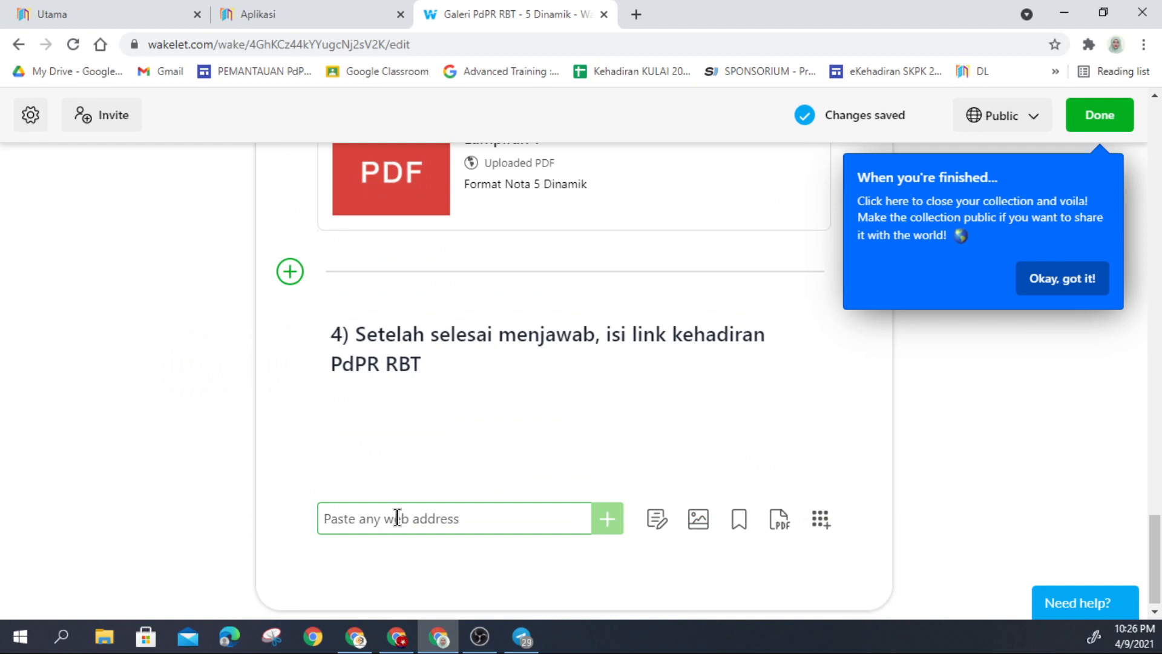
pyautogui.hotkey('ctrl', 'v')
pyautogui.scroll(-2, 547, 509)
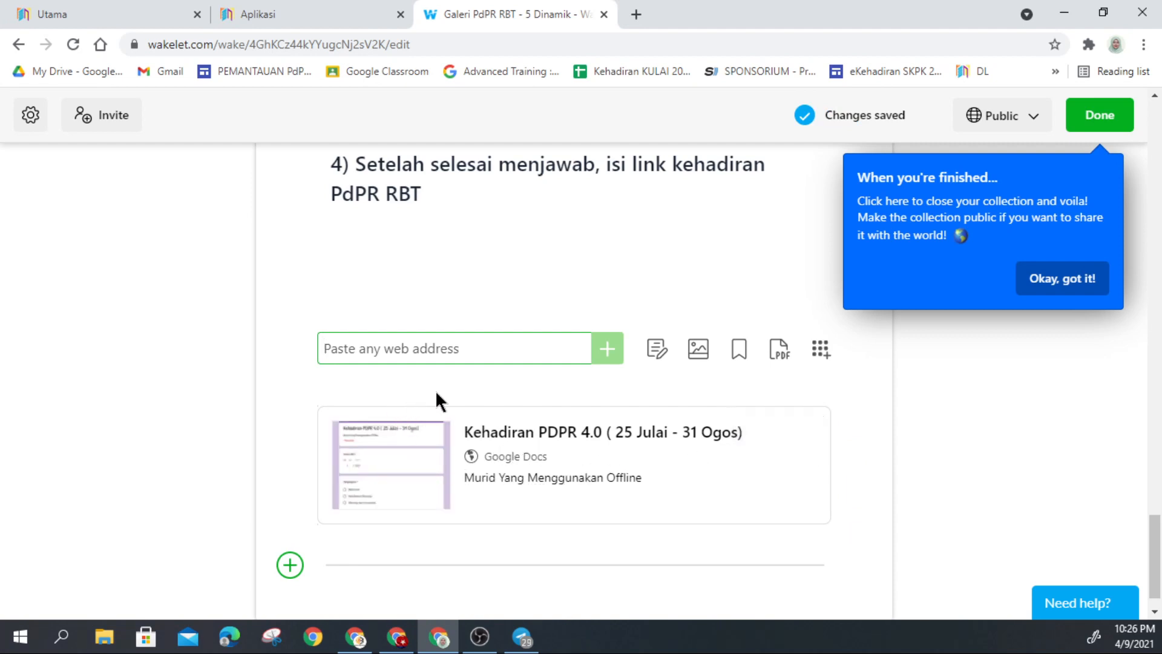
pyautogui.click(636, 14)
pyautogui.write('https://forms.gle/3Ue3geAsDww1Mhtj7')
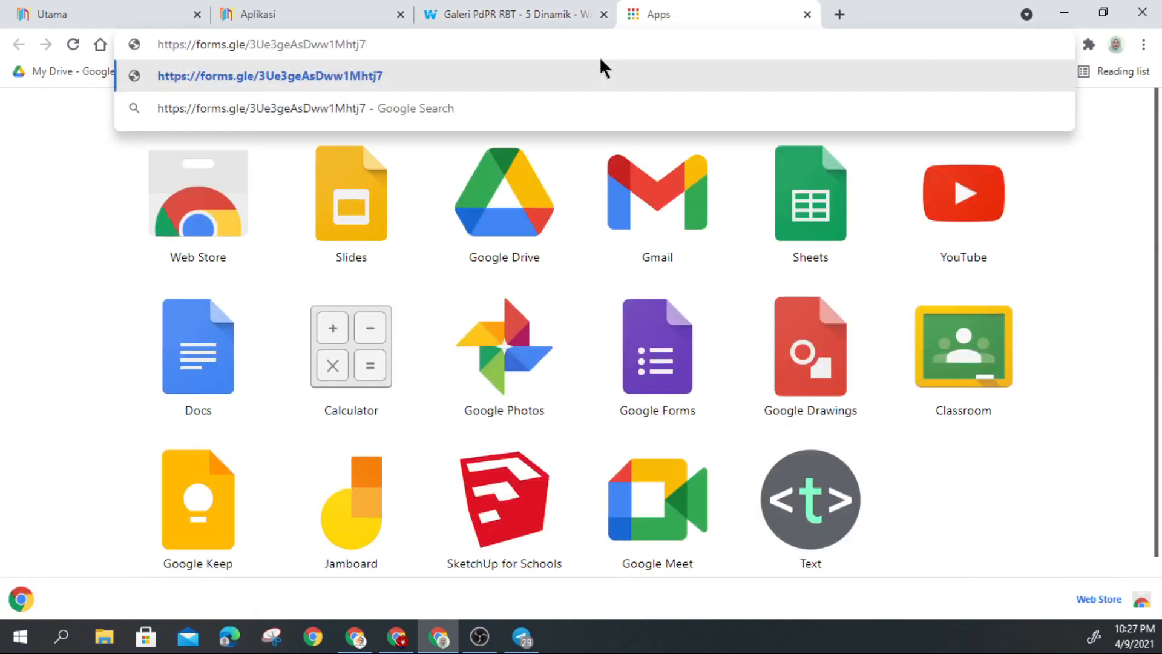
# Step: Load the Kehadiran PDPR 4.0 form, dismiss its autosave notice, and compare it with the Wakelet tab
pyautogui.press('Return')
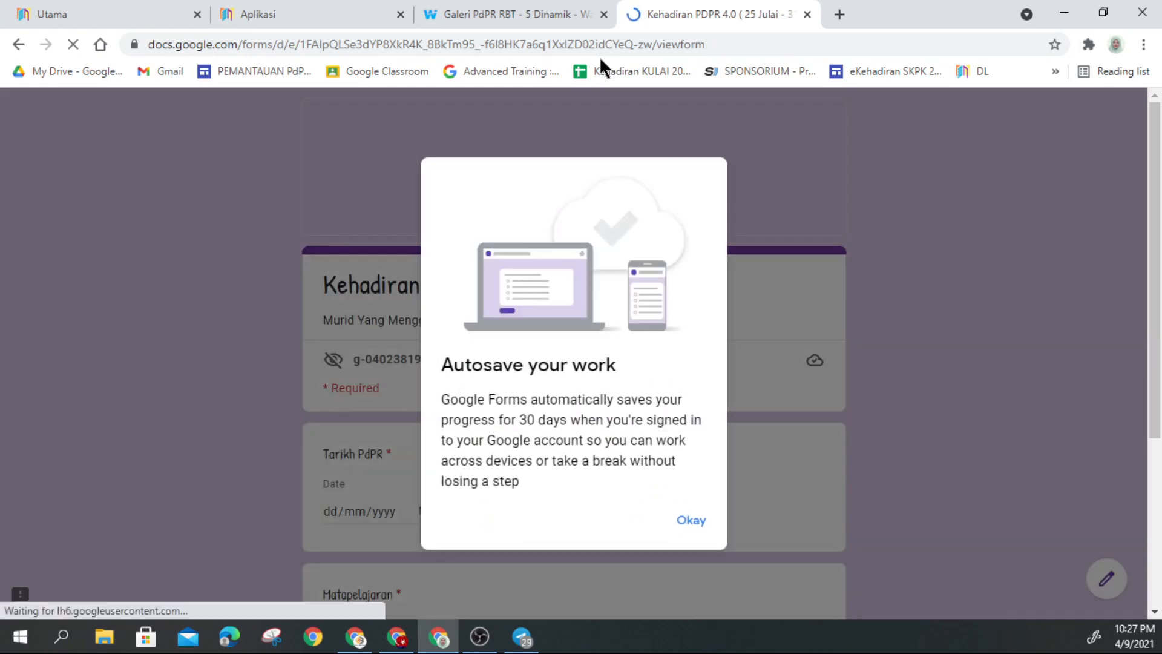
pyautogui.click(693, 522)
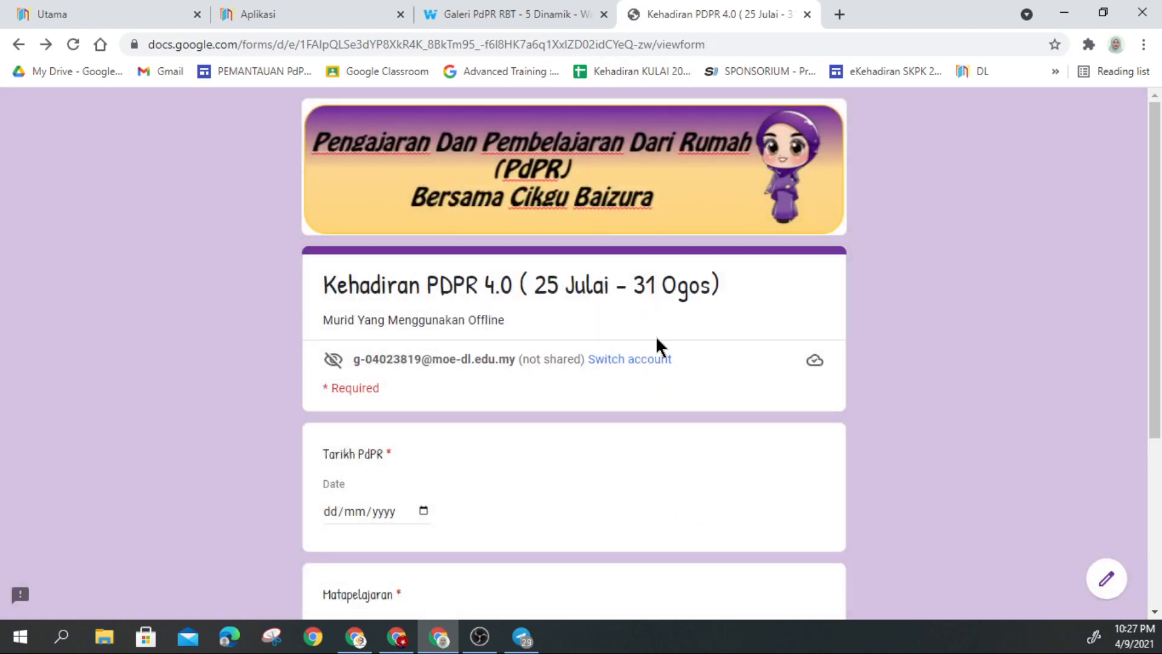
pyautogui.click(504, 21)
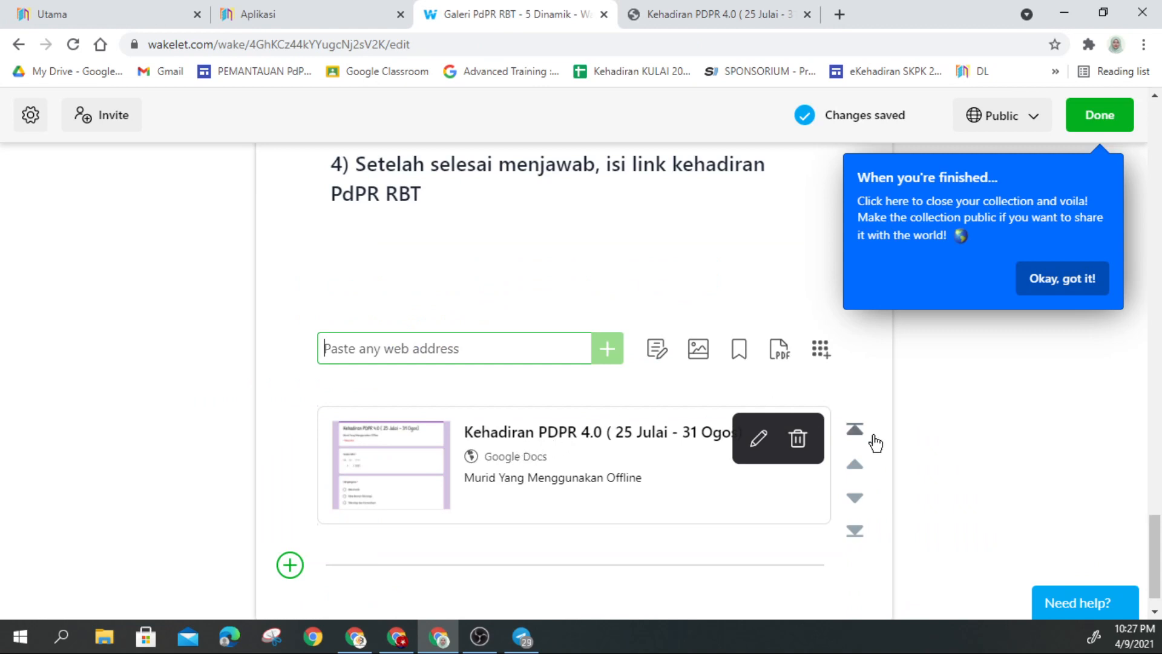
pyautogui.click(695, 13)
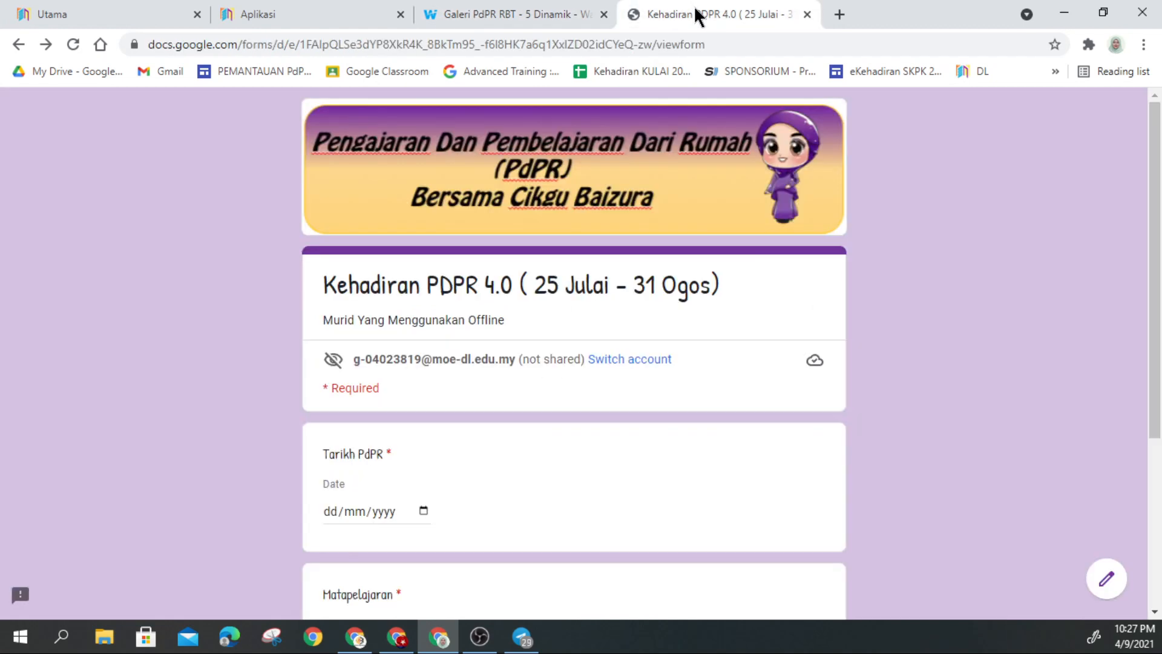
pyautogui.click(529, 14)
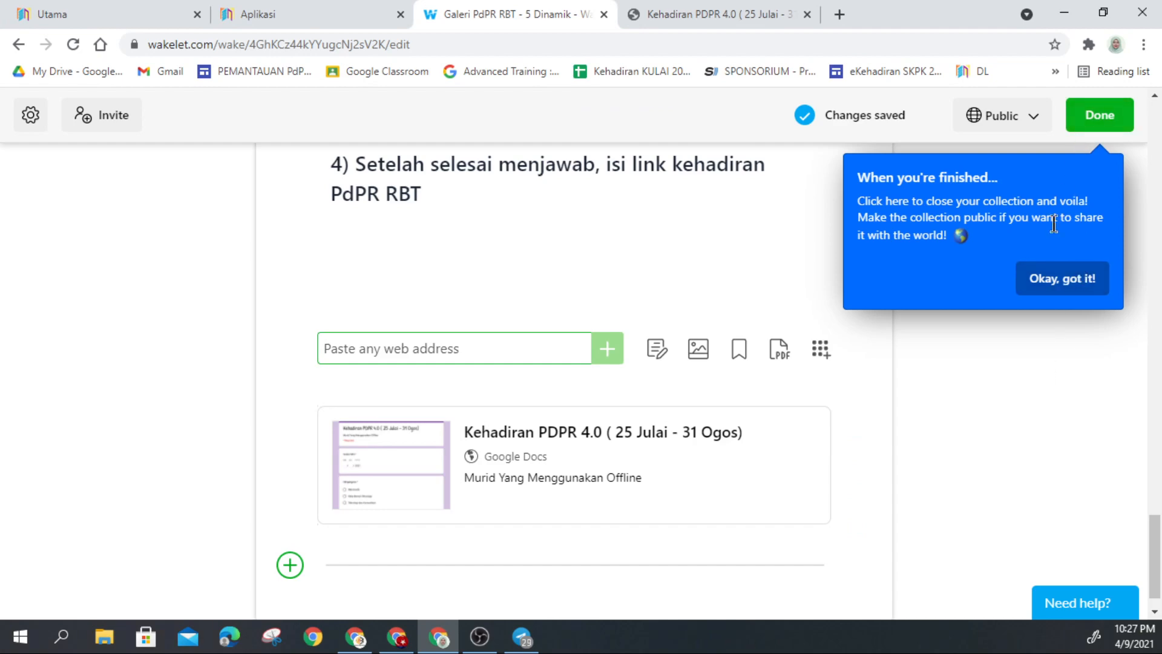
# Step: Dismiss the finishing tip and the 'Looking good!' popup, then scroll back up to the collection cover
pyautogui.scroll(10, 1019, 420)
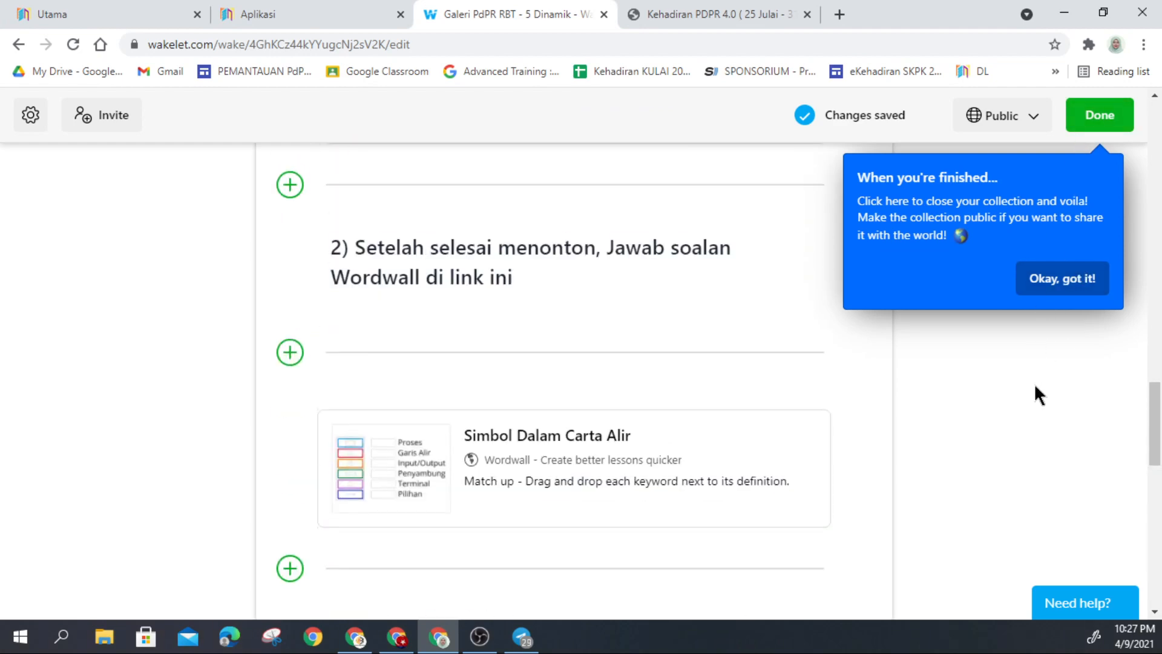
pyautogui.click(1054, 292)
pyautogui.scroll(10, 789, 345)
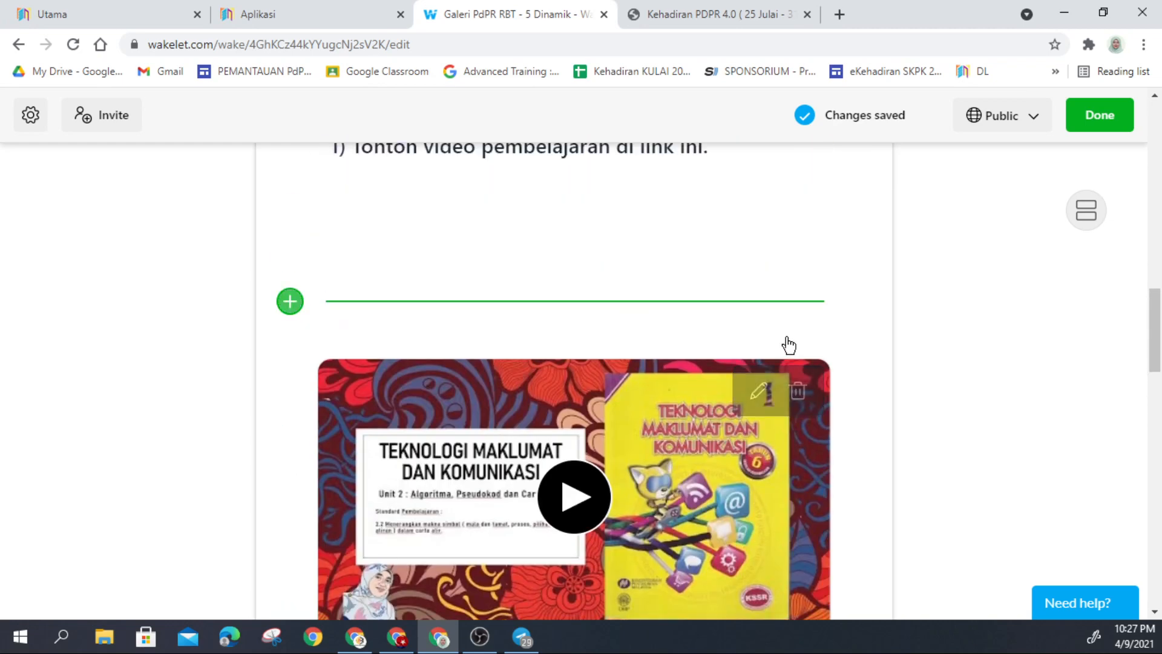
pyautogui.scroll(5, 786, 332)
pyautogui.scroll(-10, 786, 333)
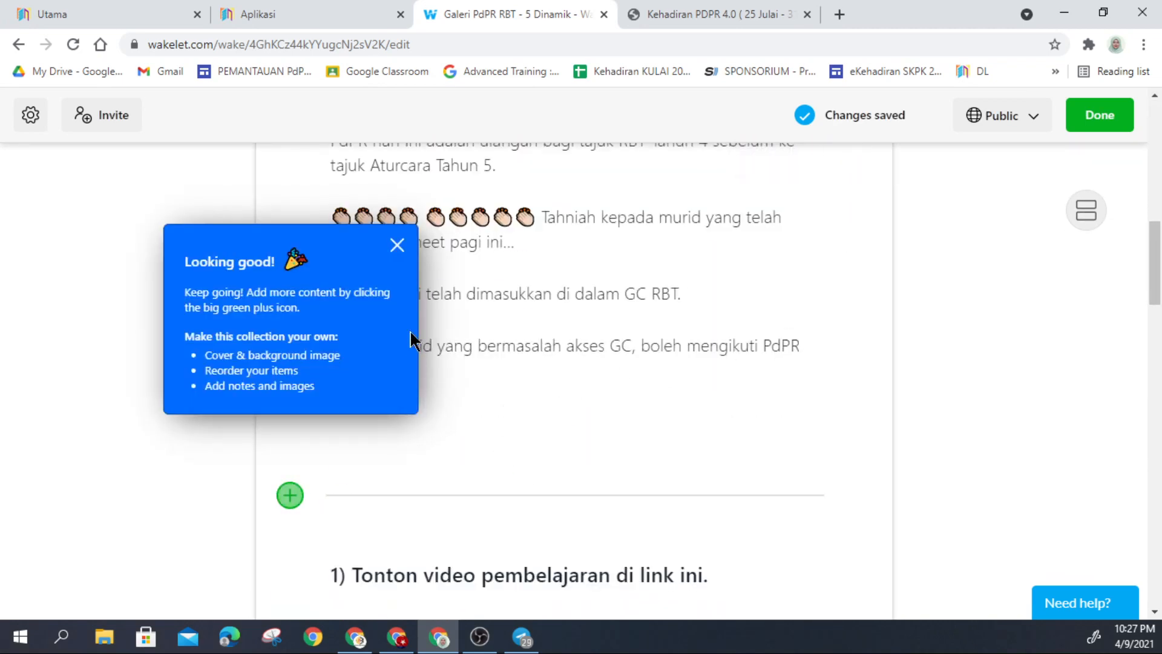
pyautogui.click(398, 246)
pyautogui.scroll(5, 822, 284)
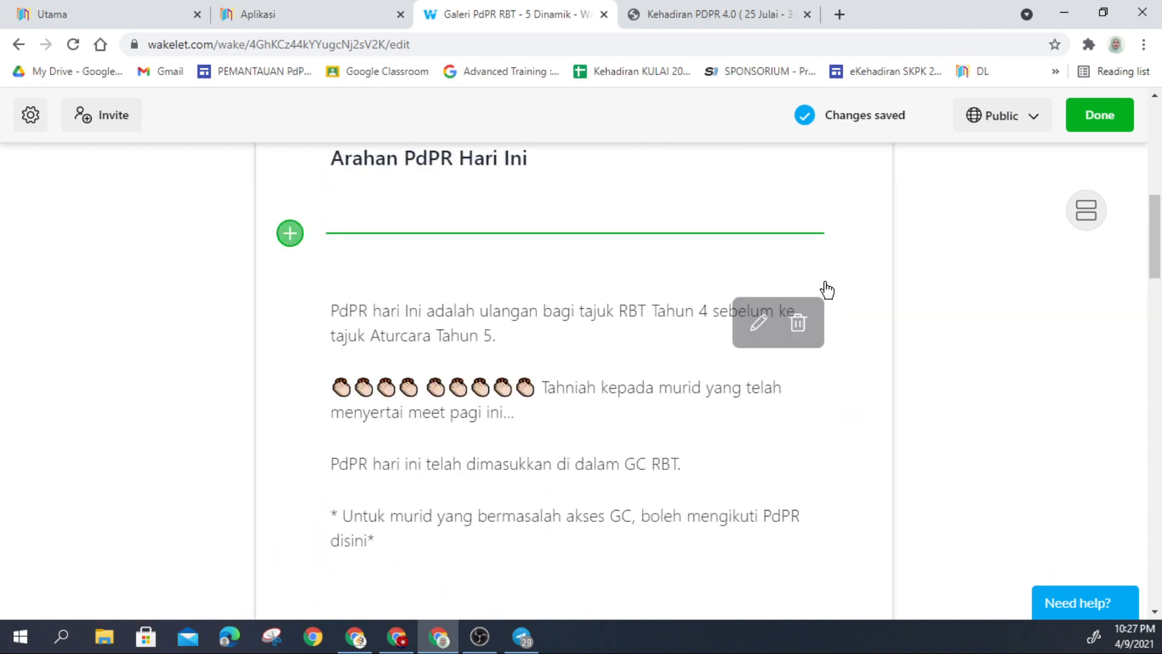
pyautogui.scroll(7, 812, 291)
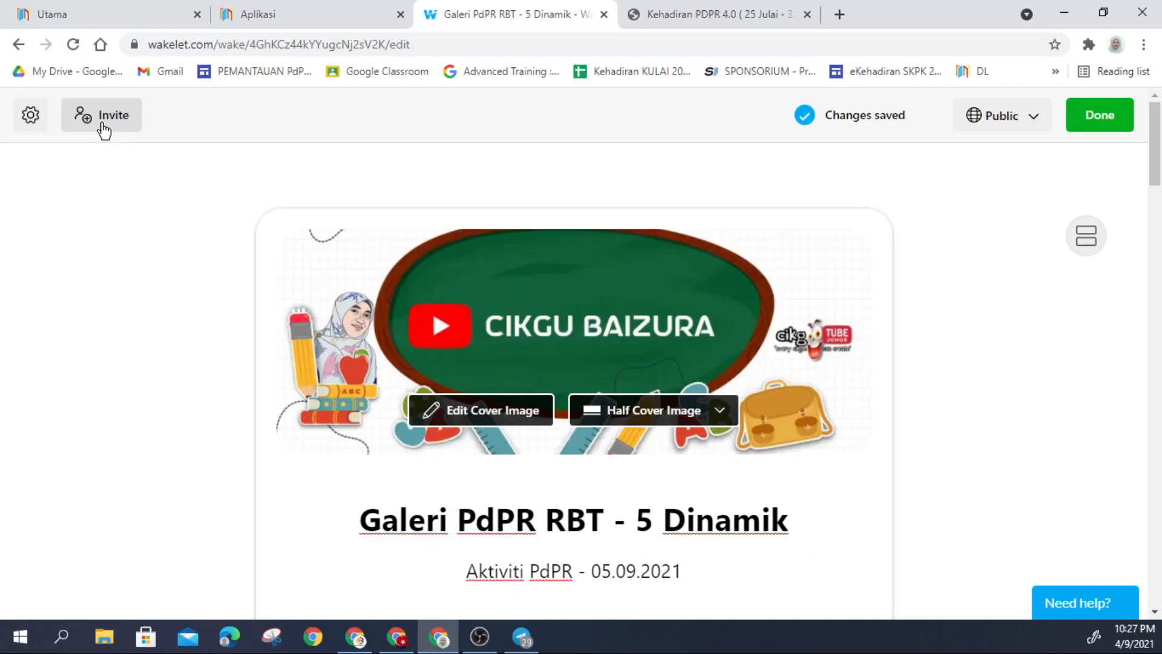
# Step: Copy the contributor invite link from the Invite dialog's Link or code tab
pyautogui.click(103, 129)
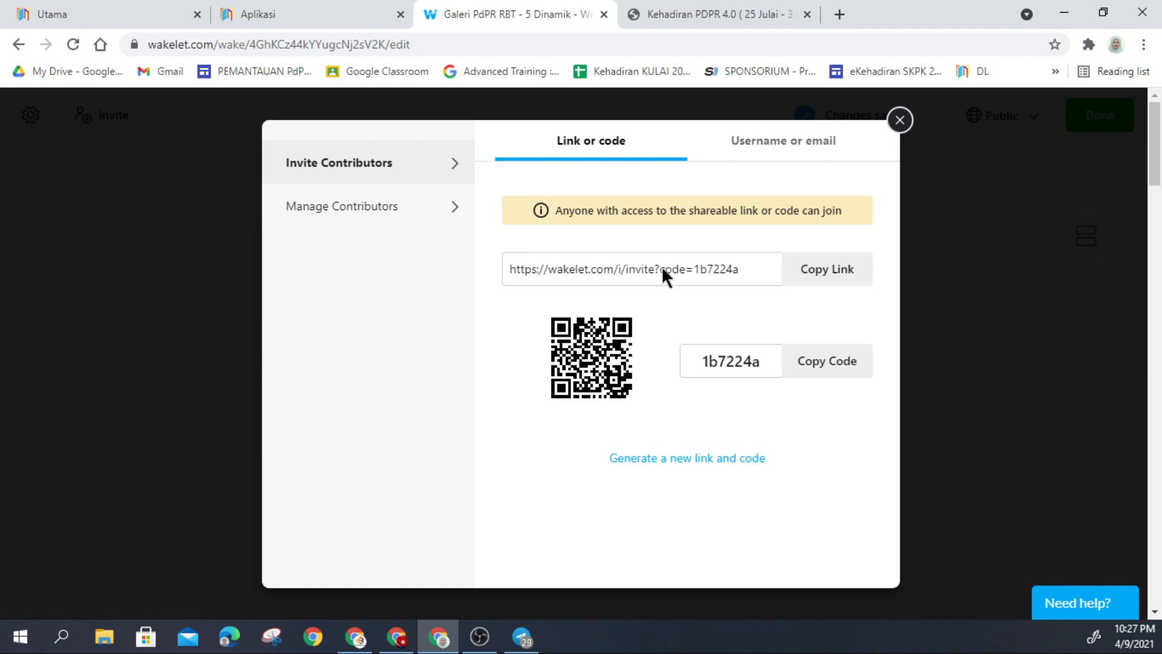
pyautogui.click(811, 275)
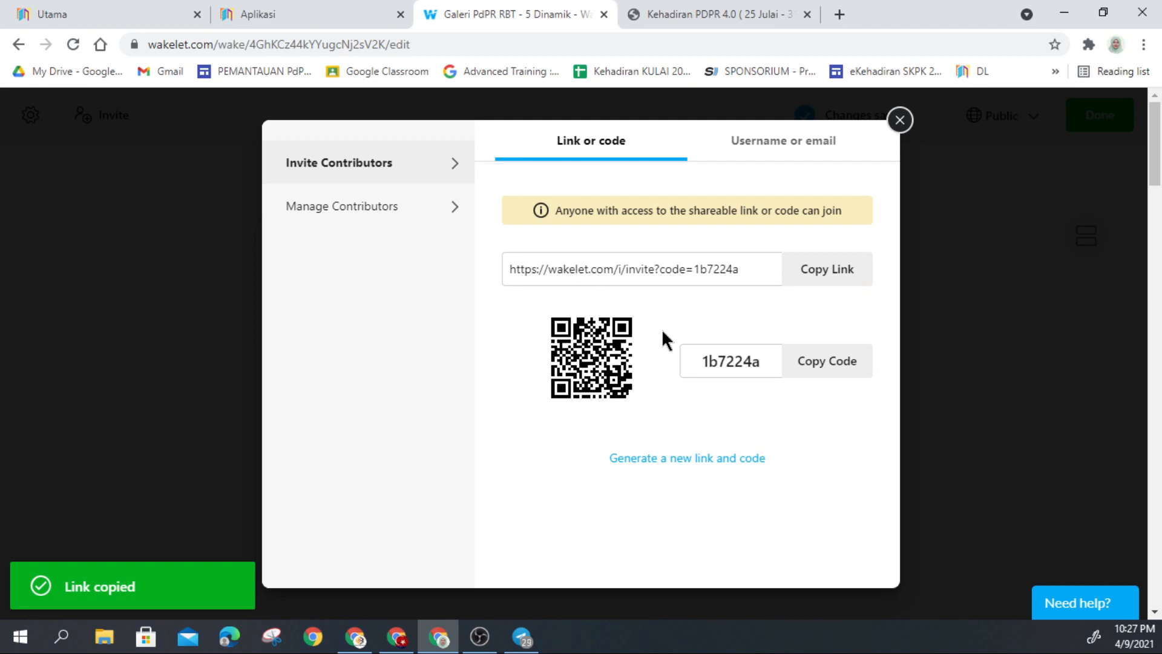
pyautogui.click(774, 157)
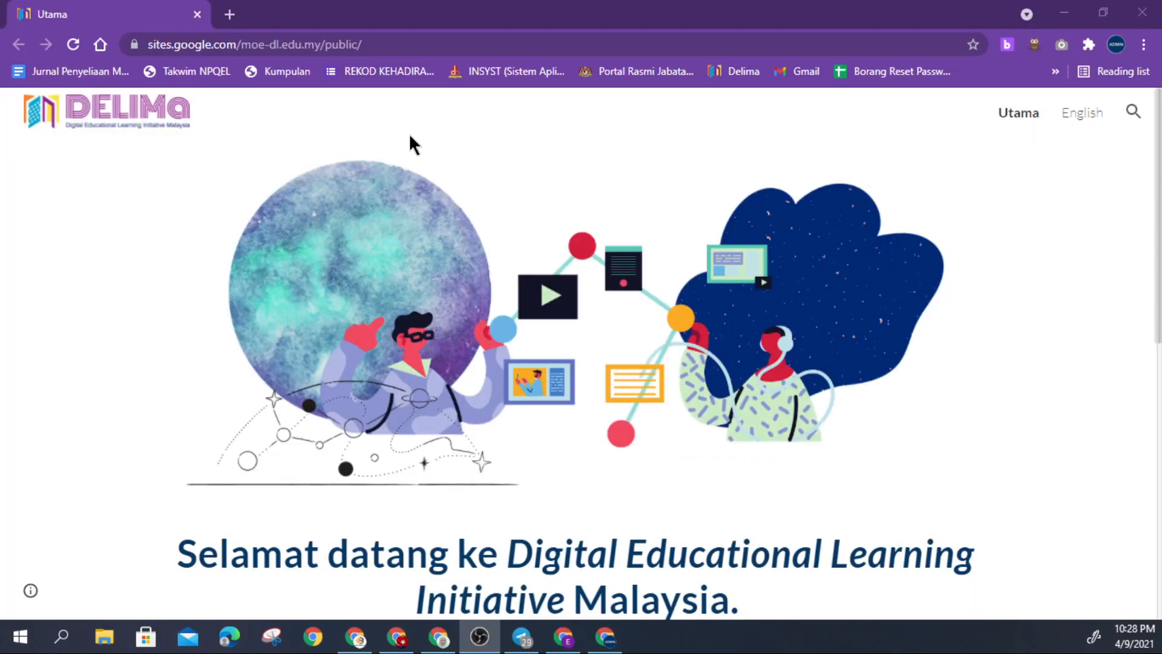
# Step: Paste the copied invite link into the other Chrome window's address bar and load it
pyautogui.click(295, 52)
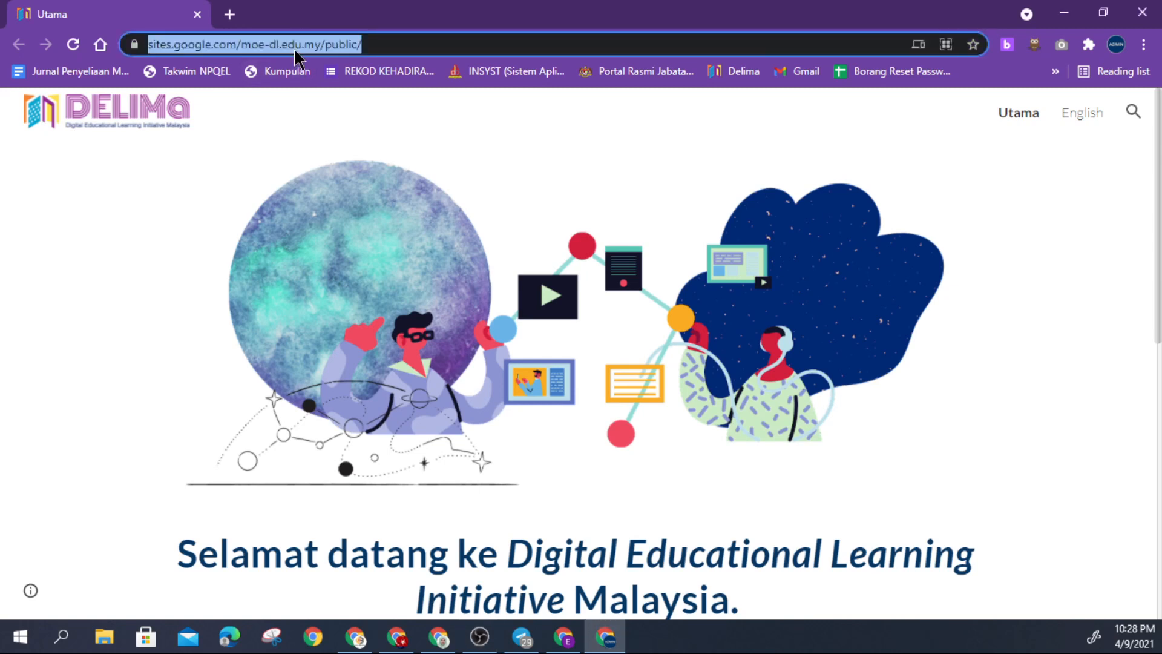
pyautogui.hotkey('ctrl', 'v')
pyautogui.press('Return')
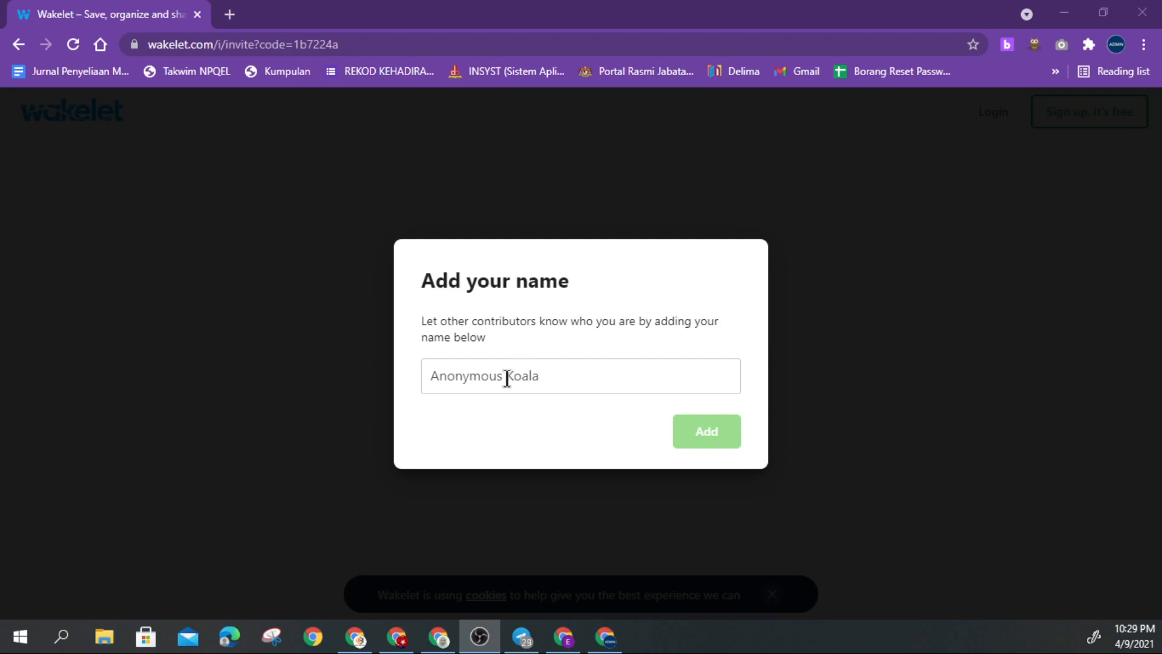
# Step: Enter a contributor name in the 'Add your name' prompt and join the collection
pyautogui.click(507, 376)
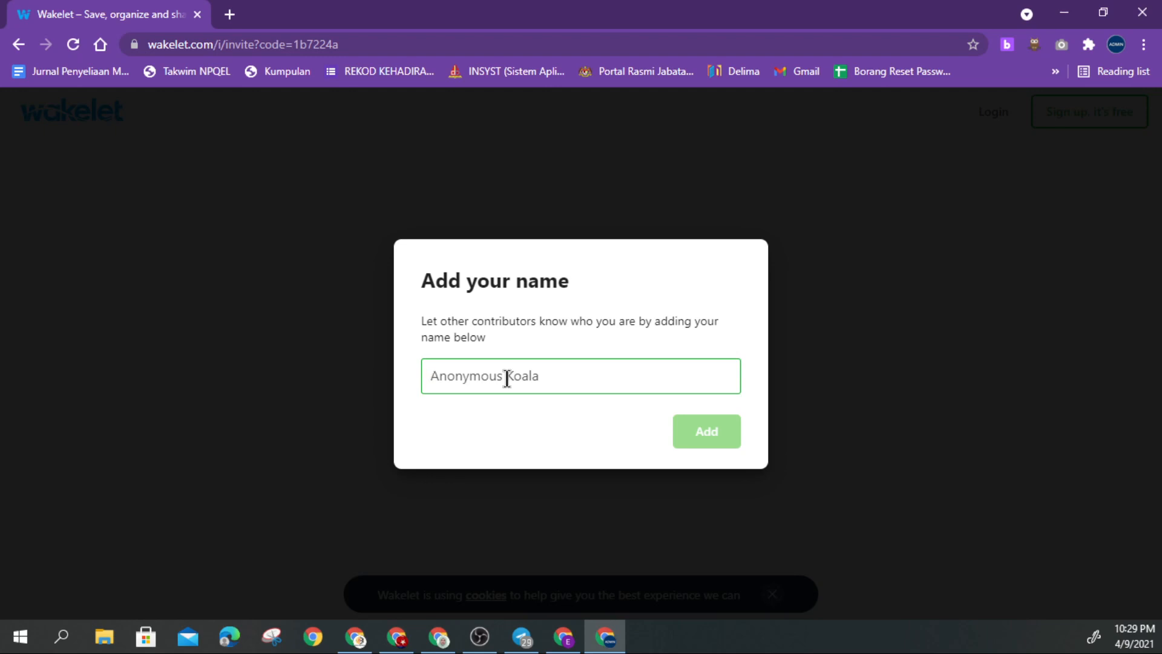
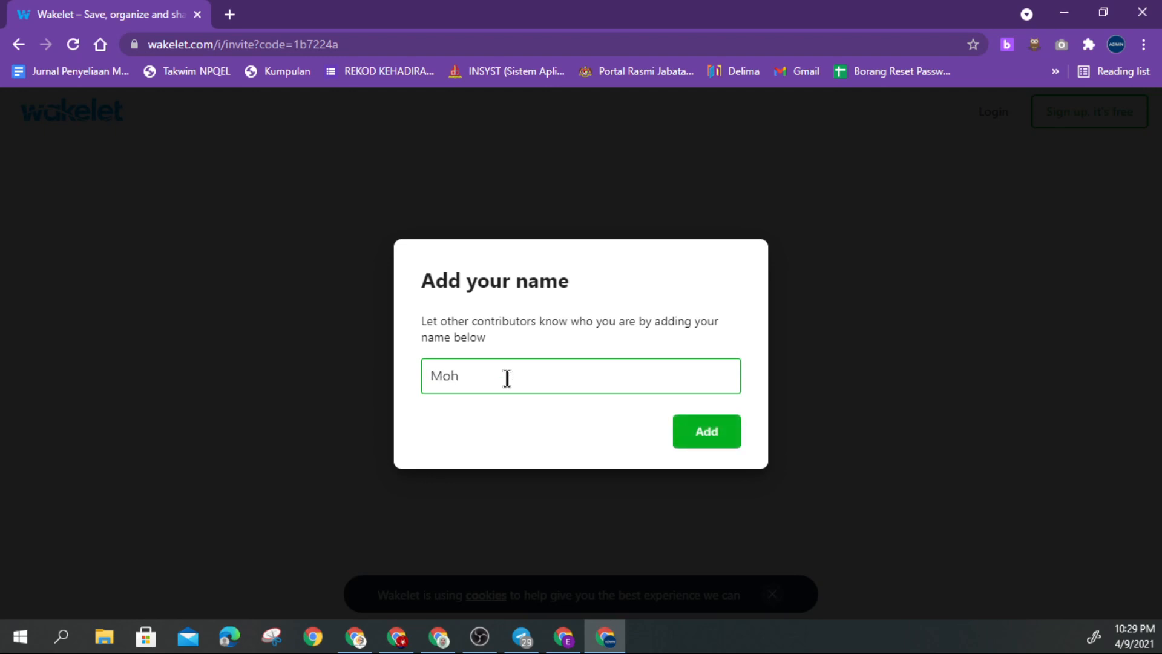
pyautogui.click(700, 431)
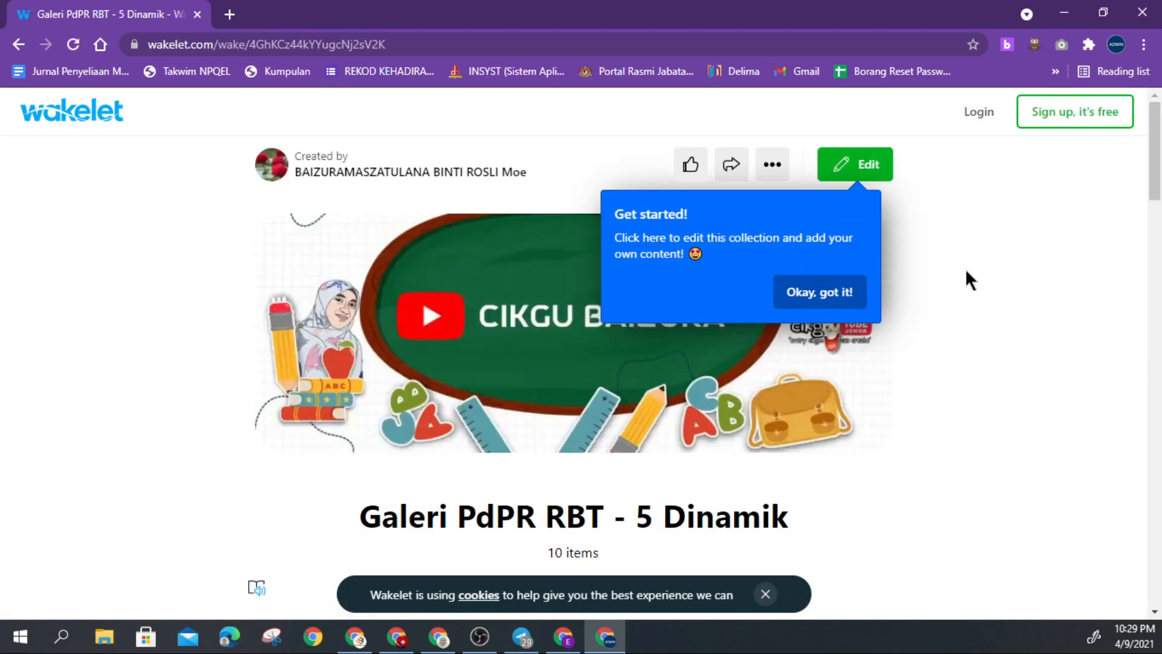
# Step: Scroll through the public collection and dismiss the 'Get started!' tip
pyautogui.scroll(-7, 411, 296)
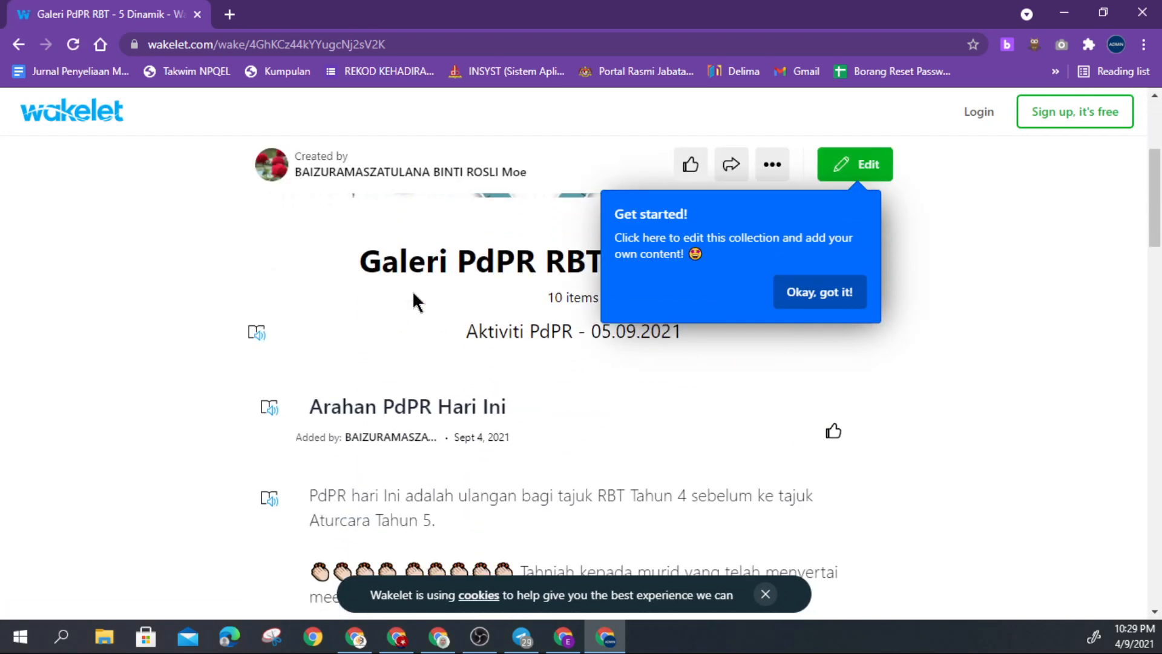
pyautogui.scroll(-2, 412, 304)
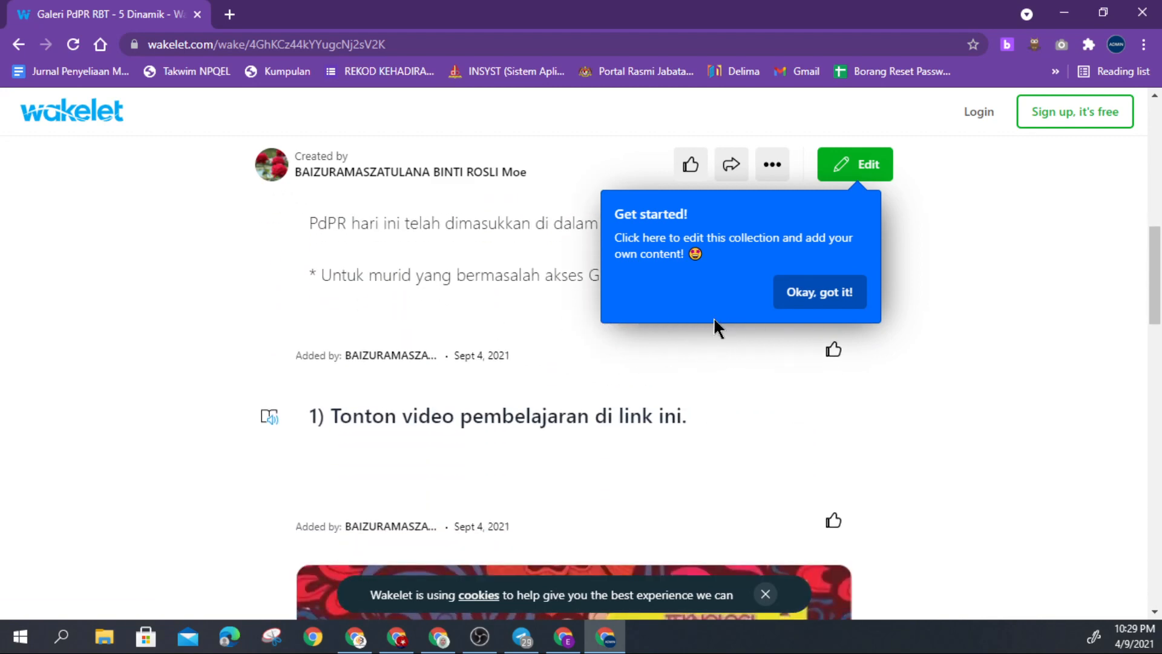
pyautogui.click(787, 301)
pyautogui.scroll(-1, 623, 340)
pyautogui.scroll(-12, 623, 339)
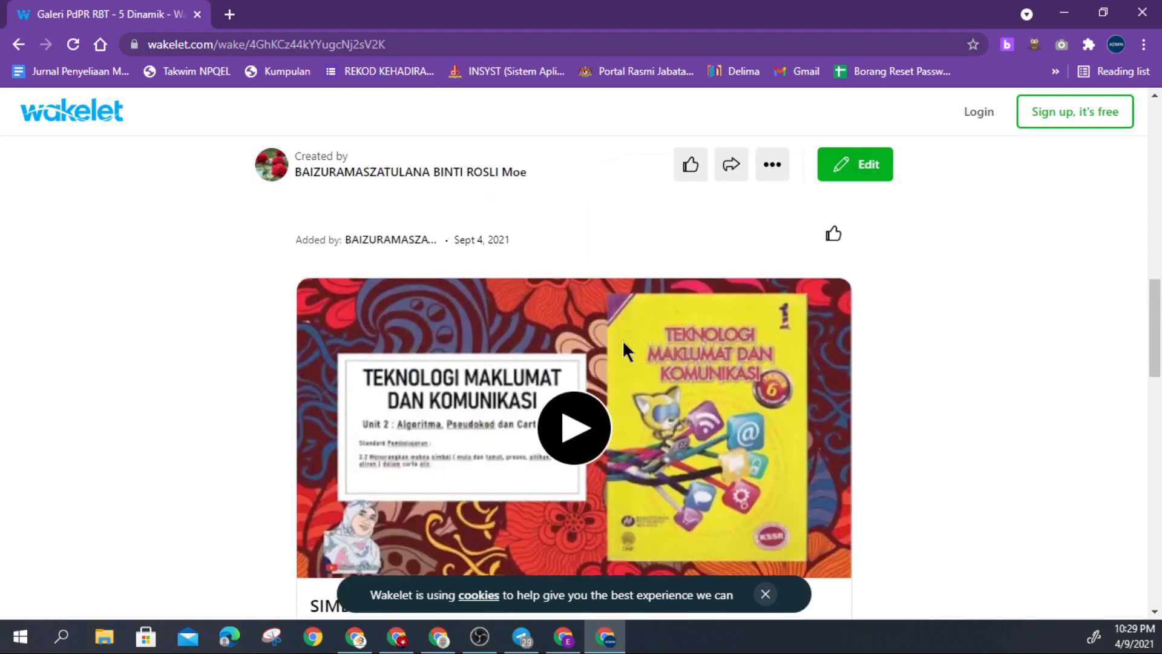
pyautogui.scroll(12, 622, 339)
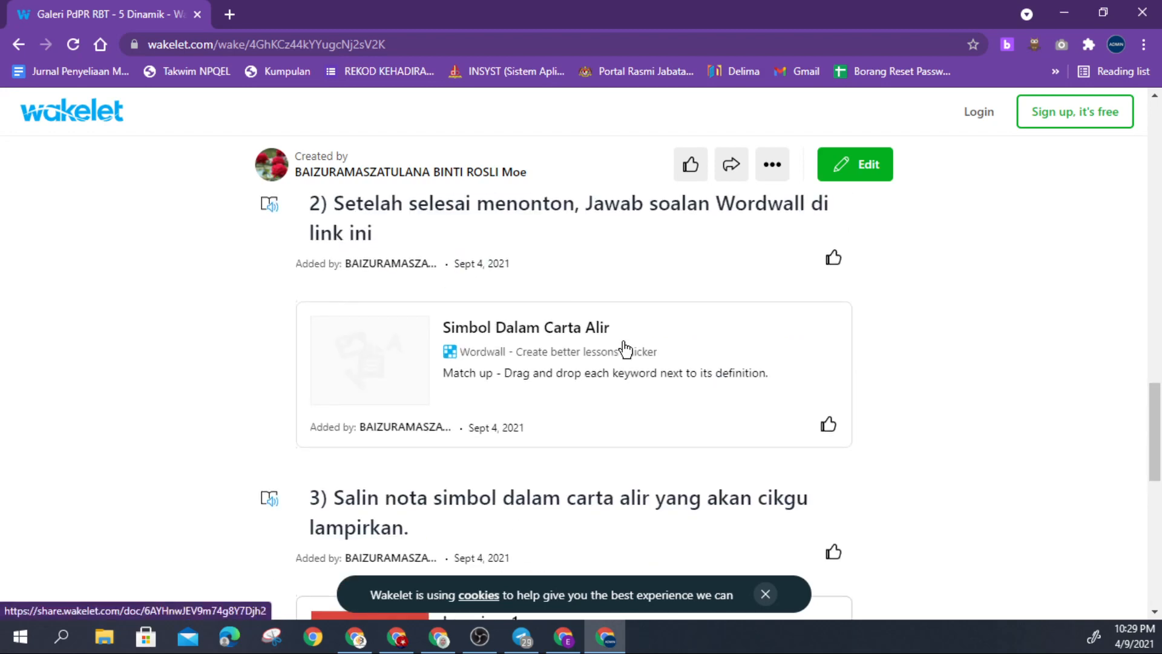
pyautogui.scroll(4, 617, 314)
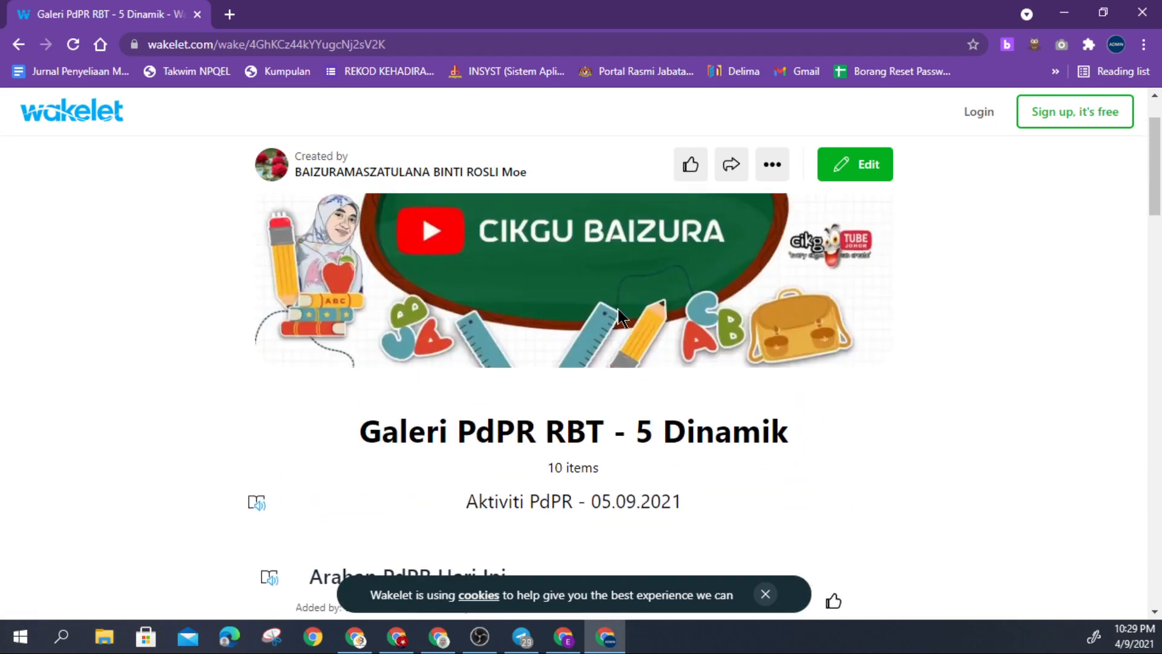
# Step: Open Galeri PdPR RBT - 5 Dinamik for editing, then return to its view and scroll through it
pyautogui.click(867, 176)
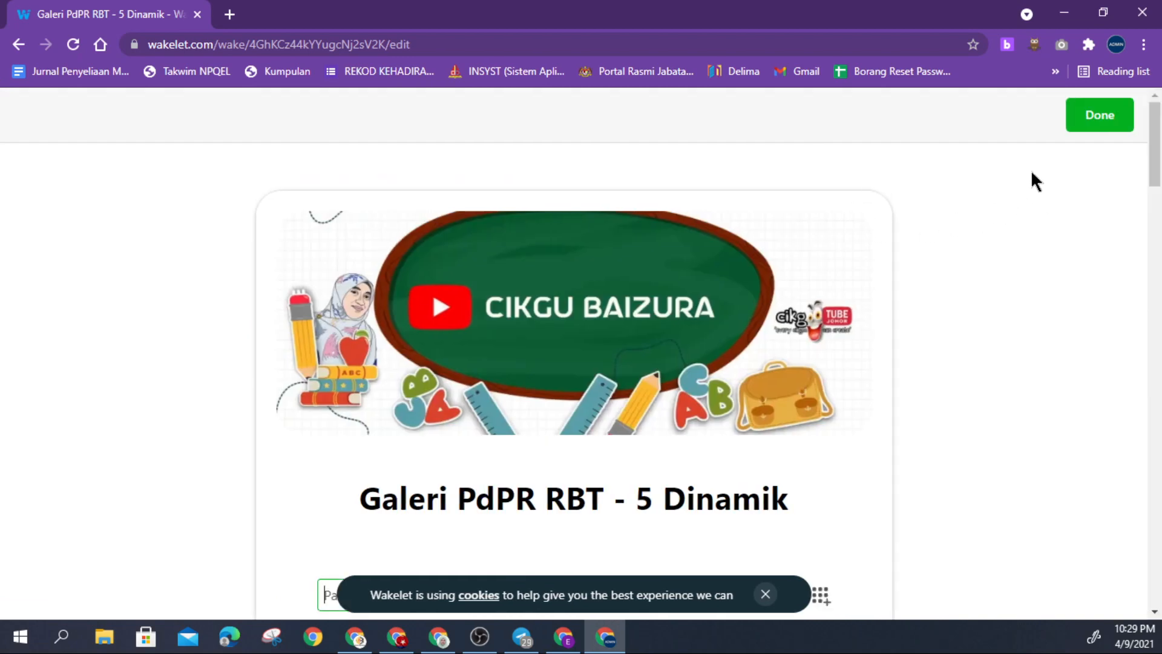
pyautogui.click(1087, 124)
pyautogui.scroll(-5, 670, 338)
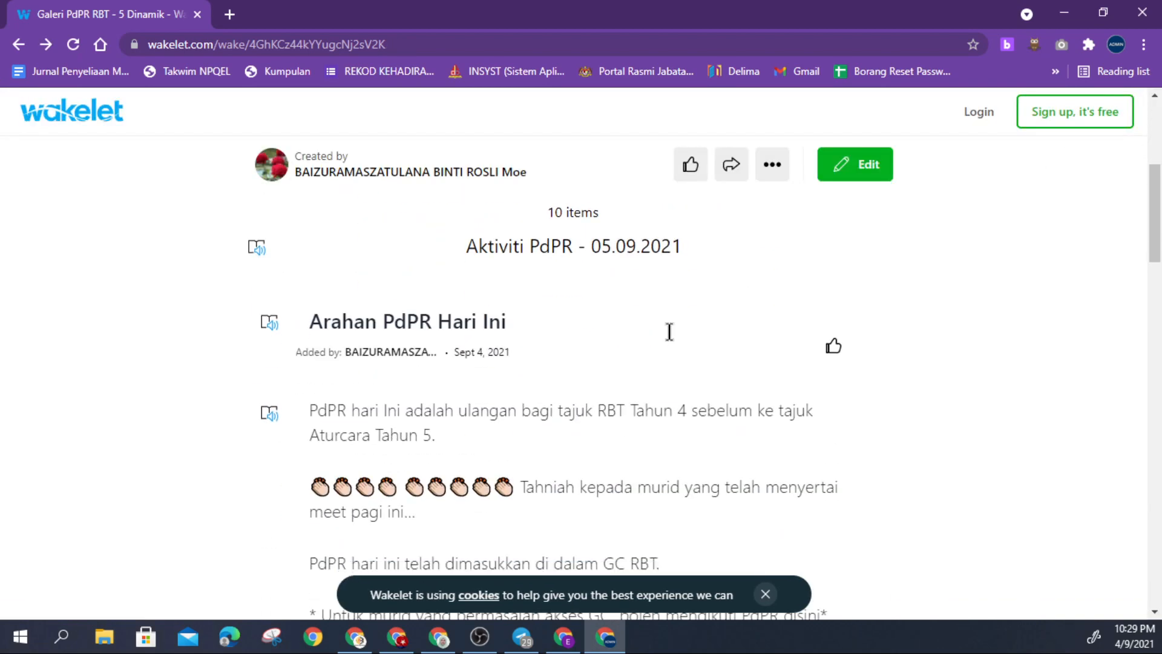
pyautogui.scroll(-3, 499, 338)
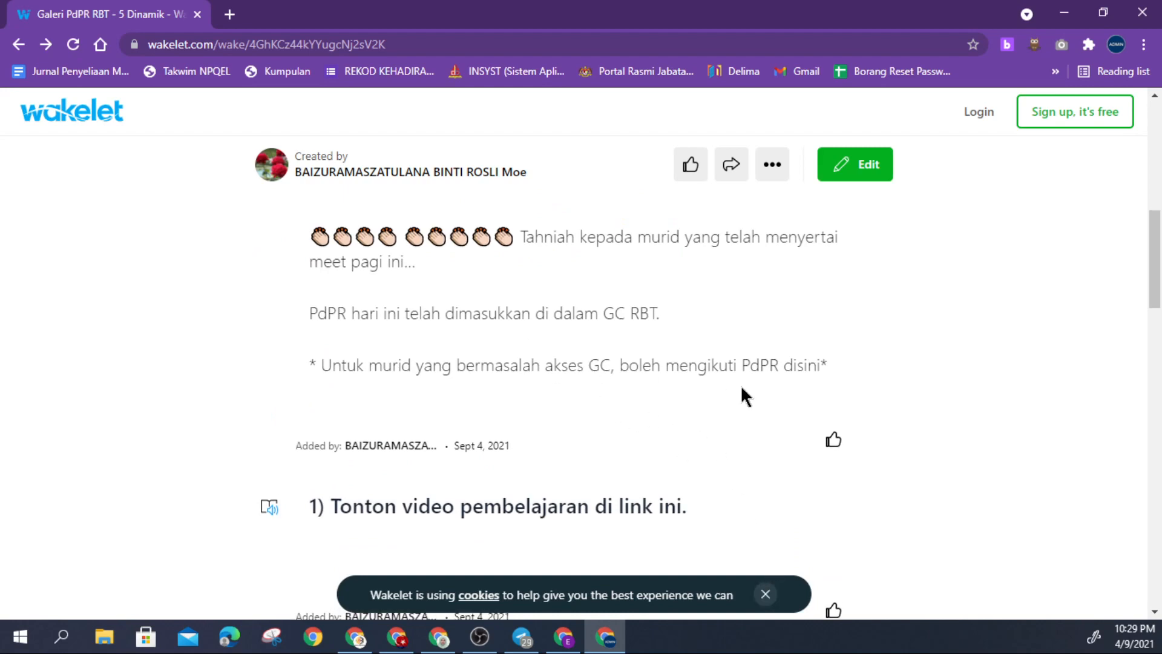
pyautogui.scroll(10, 741, 387)
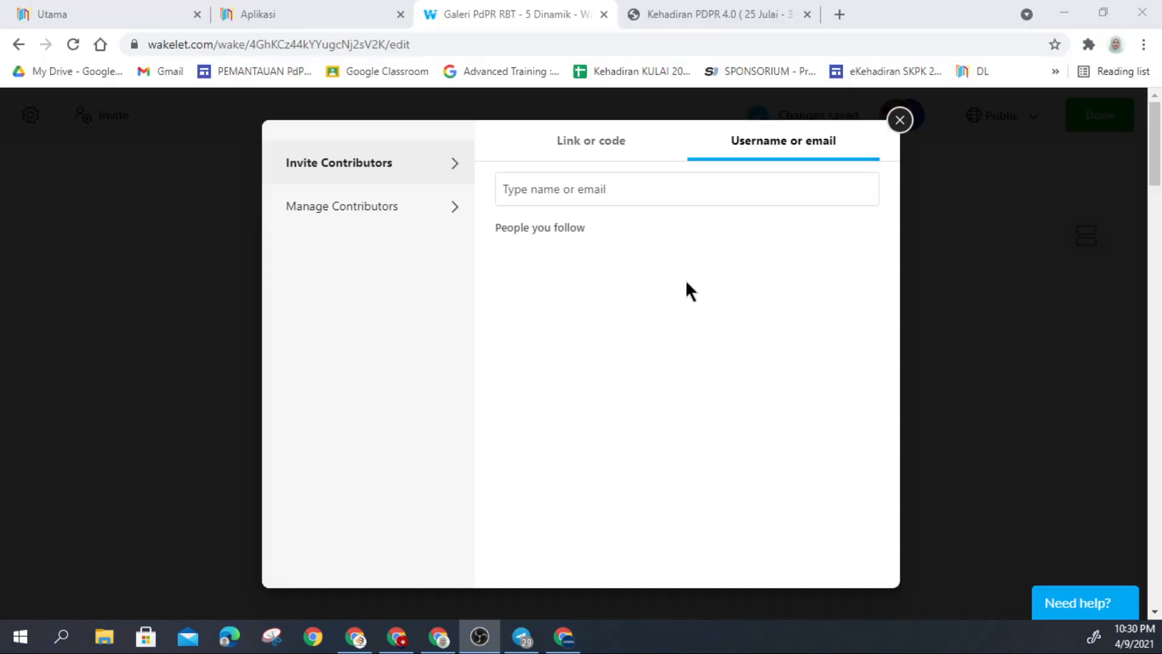
# Step: Look through the invite window's Manage Contributors and Link or code views, then close it
pyautogui.click(901, 120)
pyautogui.click(104, 128)
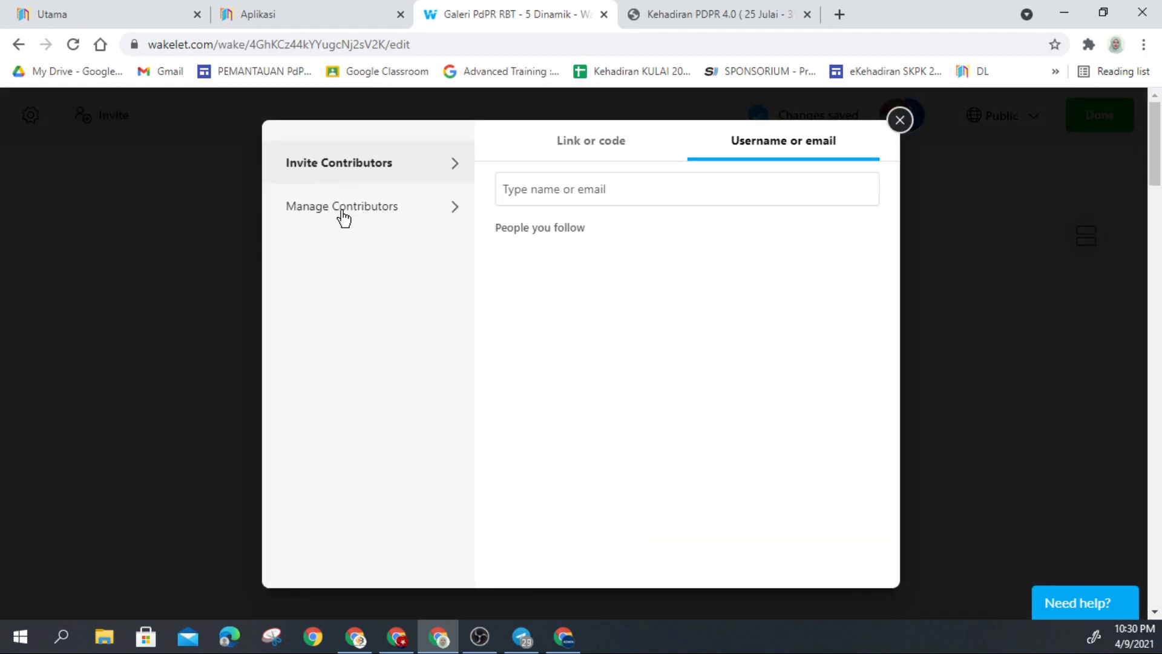
pyautogui.click(343, 217)
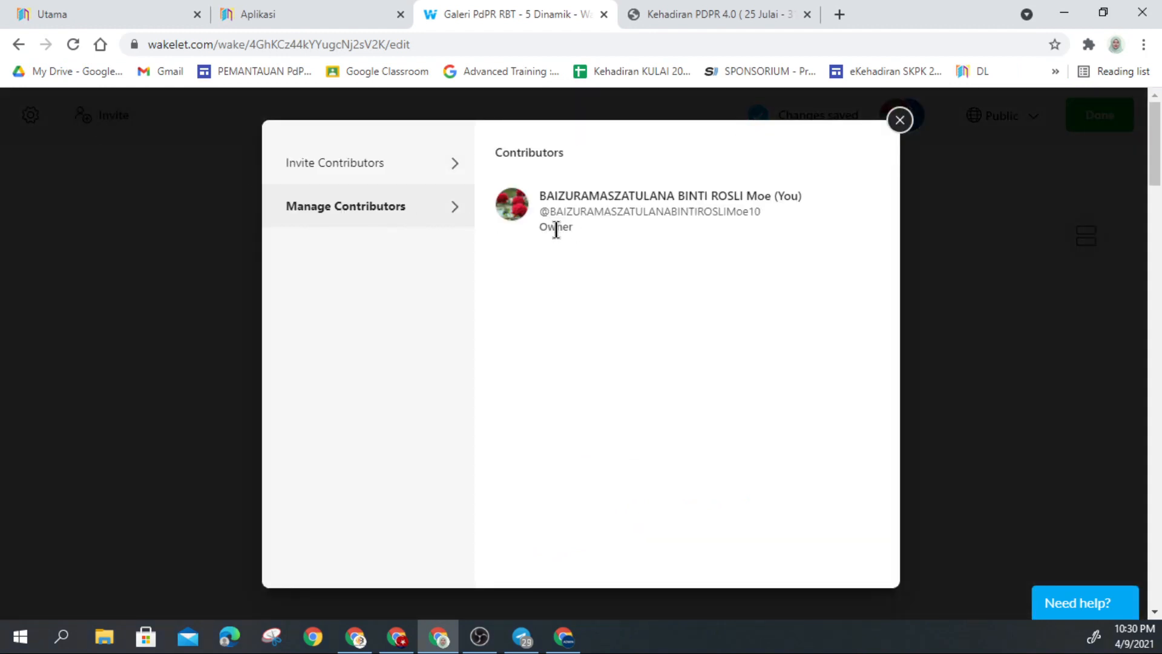
pyautogui.click(395, 169)
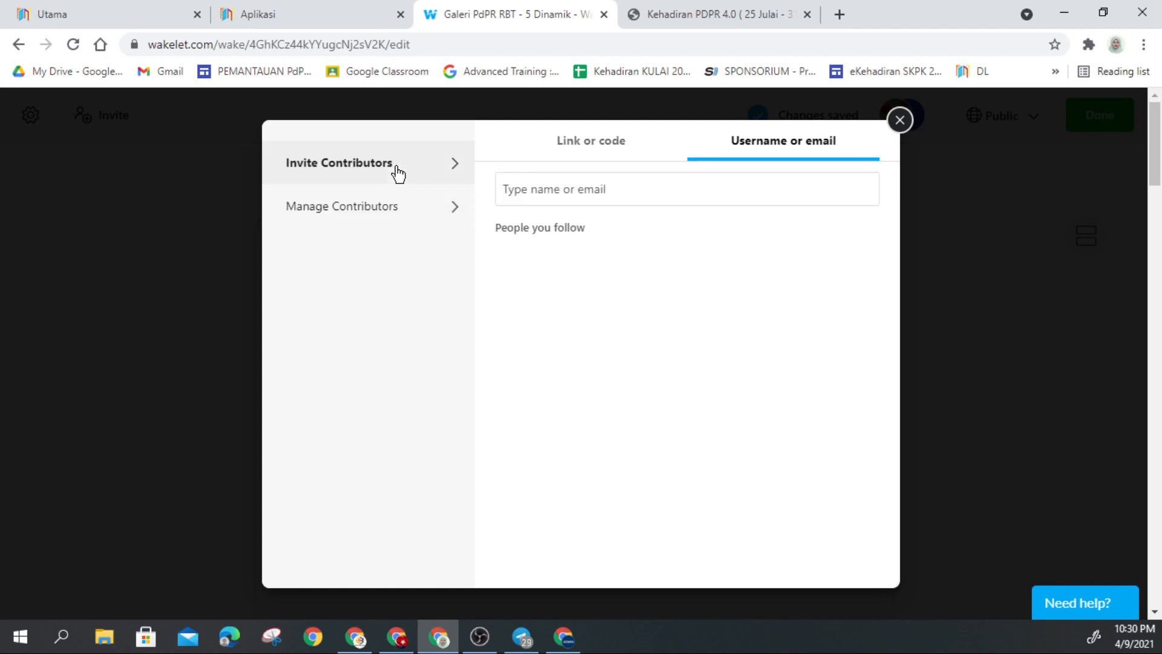
pyautogui.click(591, 145)
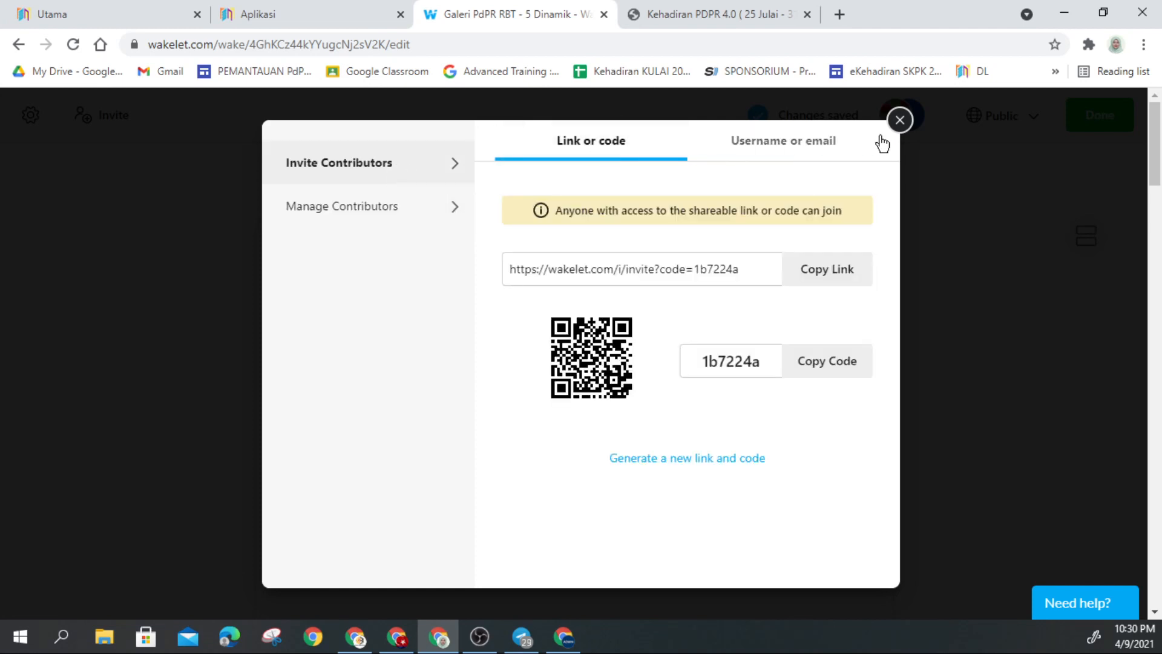
pyautogui.click(900, 122)
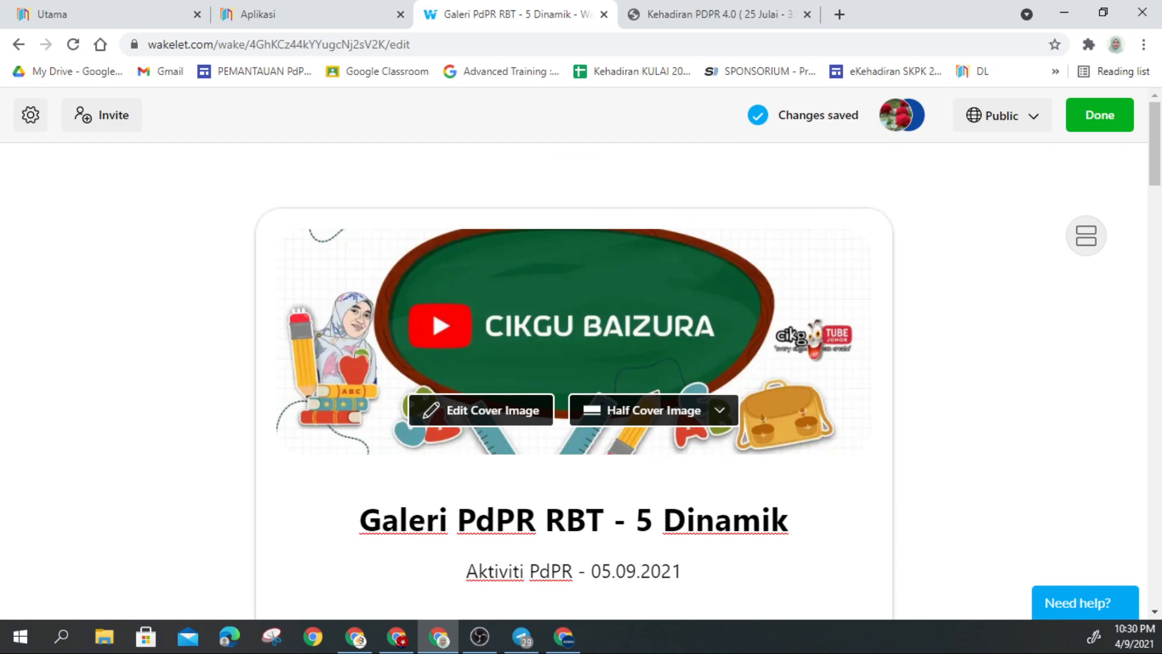
pyautogui.scroll(-3, 208, 205)
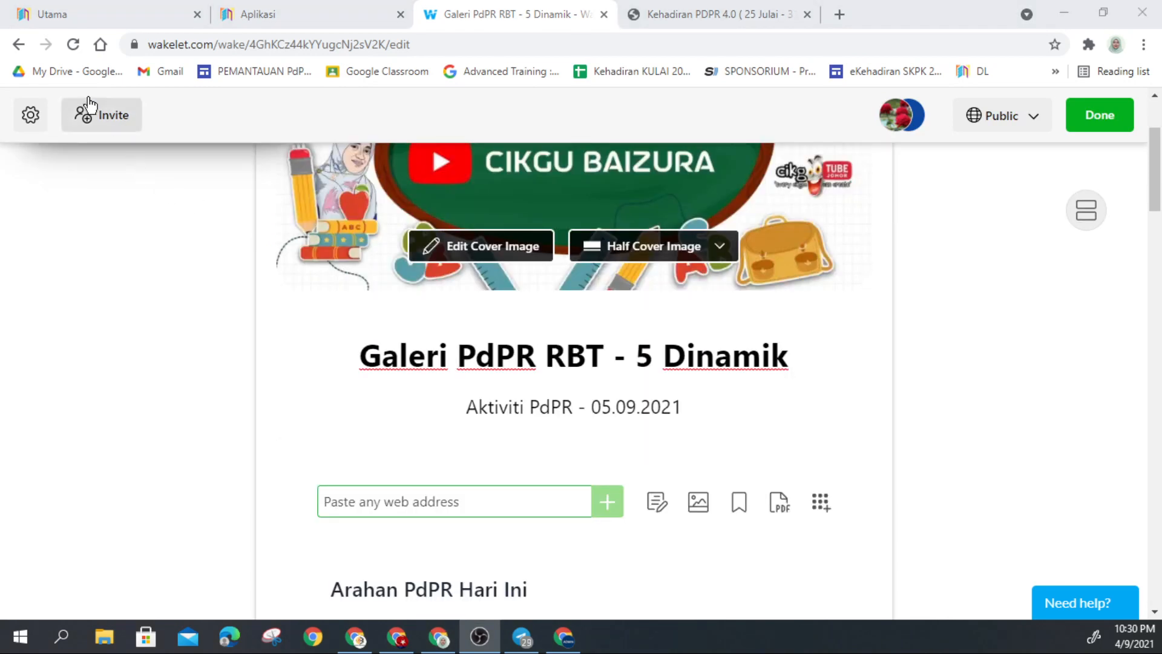
pyautogui.scroll(3, 164, 182)
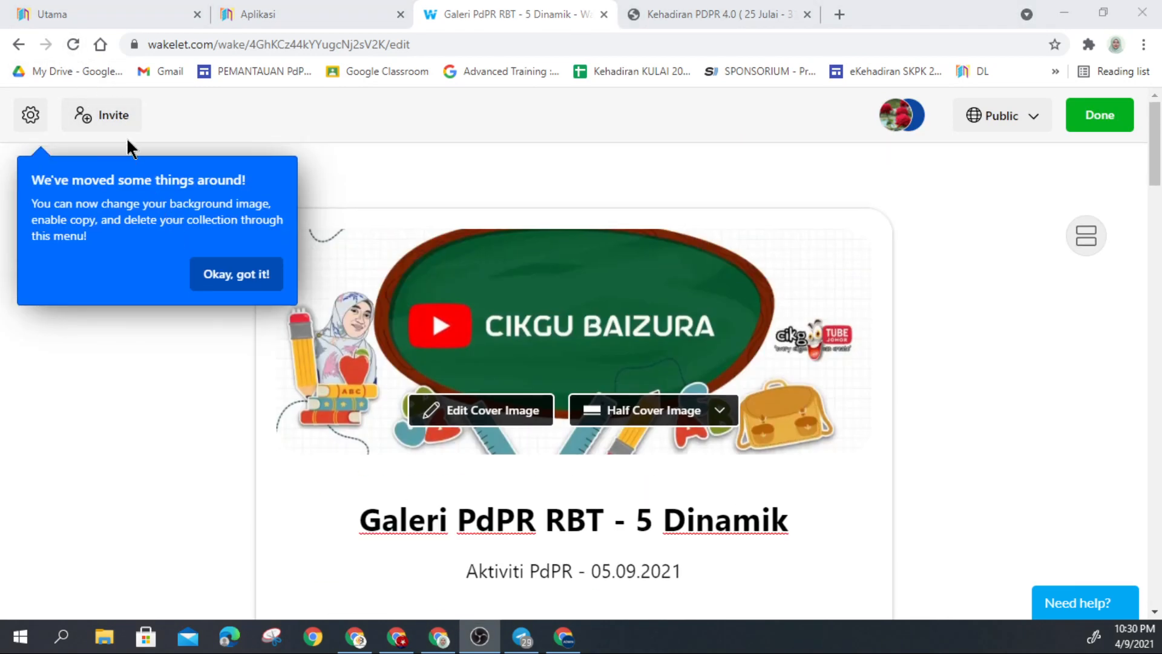
# Step: Confirm the second contributor keeps the Contributor role, close the window and dismiss the settings tip
pyautogui.click(110, 128)
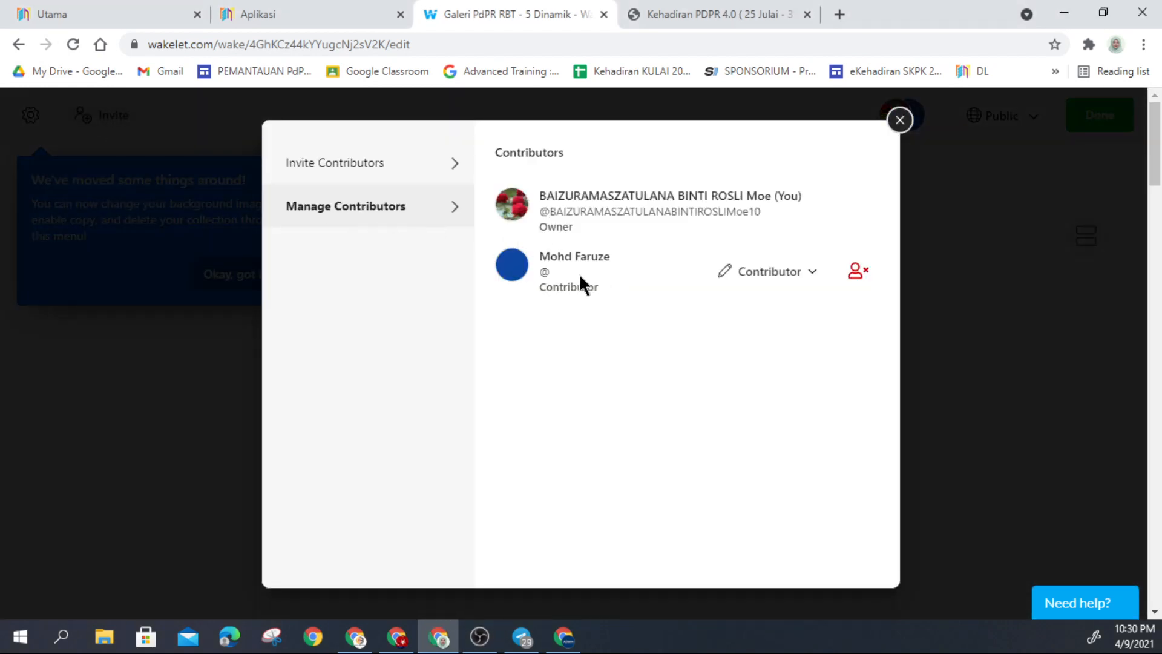
pyautogui.click(813, 280)
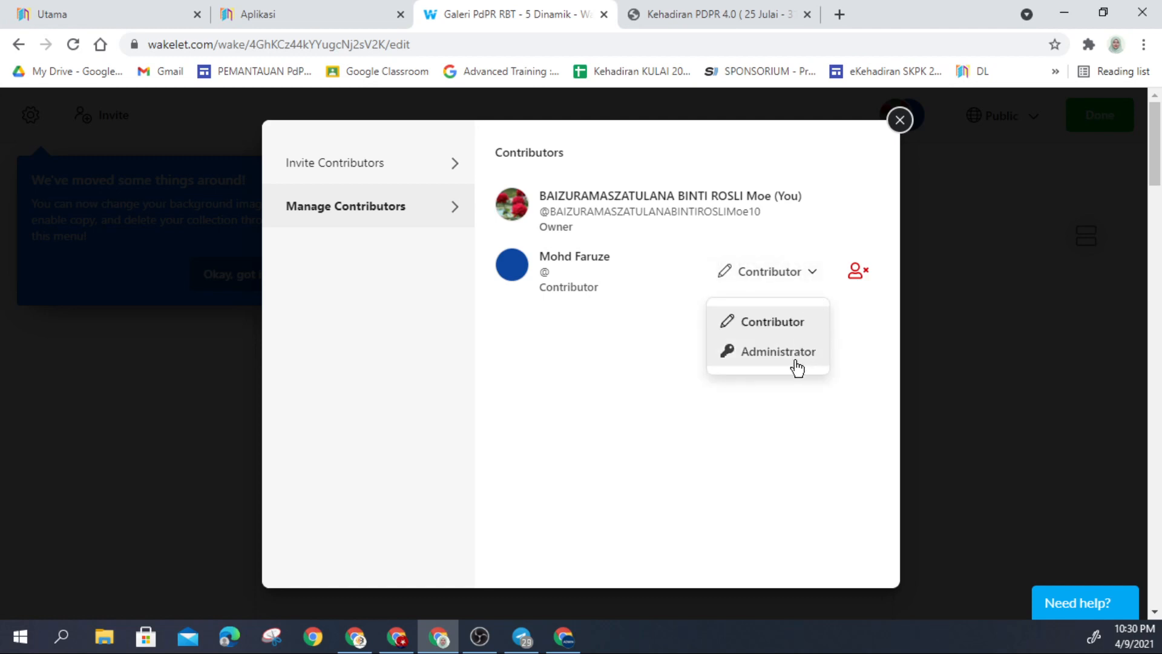
pyautogui.click(781, 325)
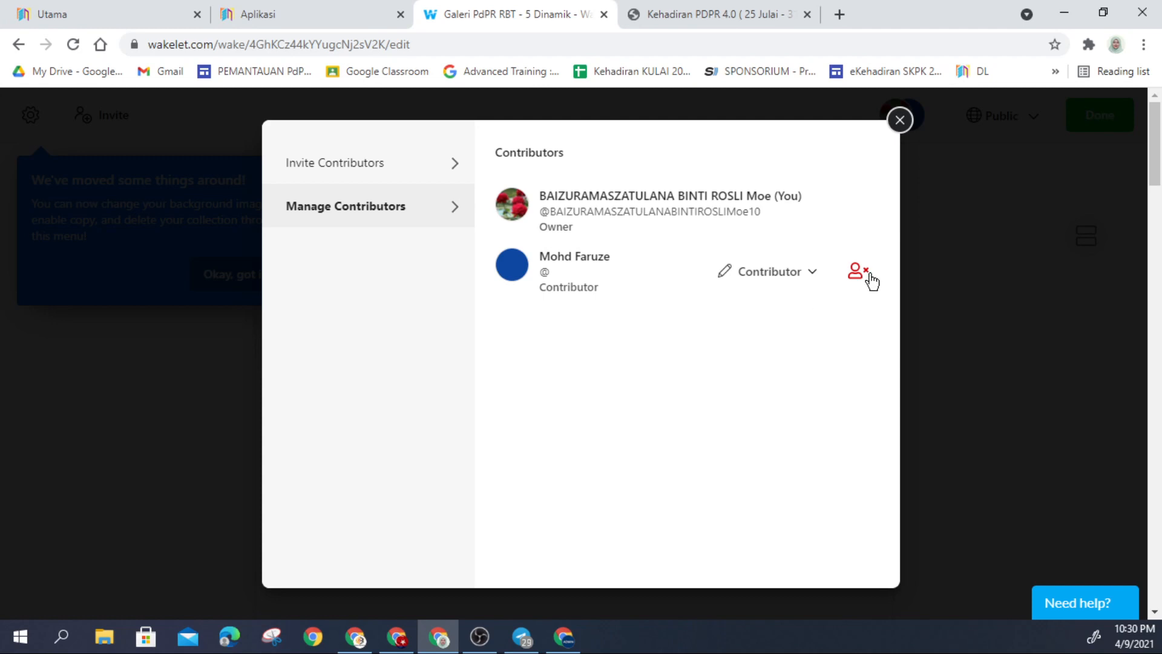
pyautogui.click(355, 176)
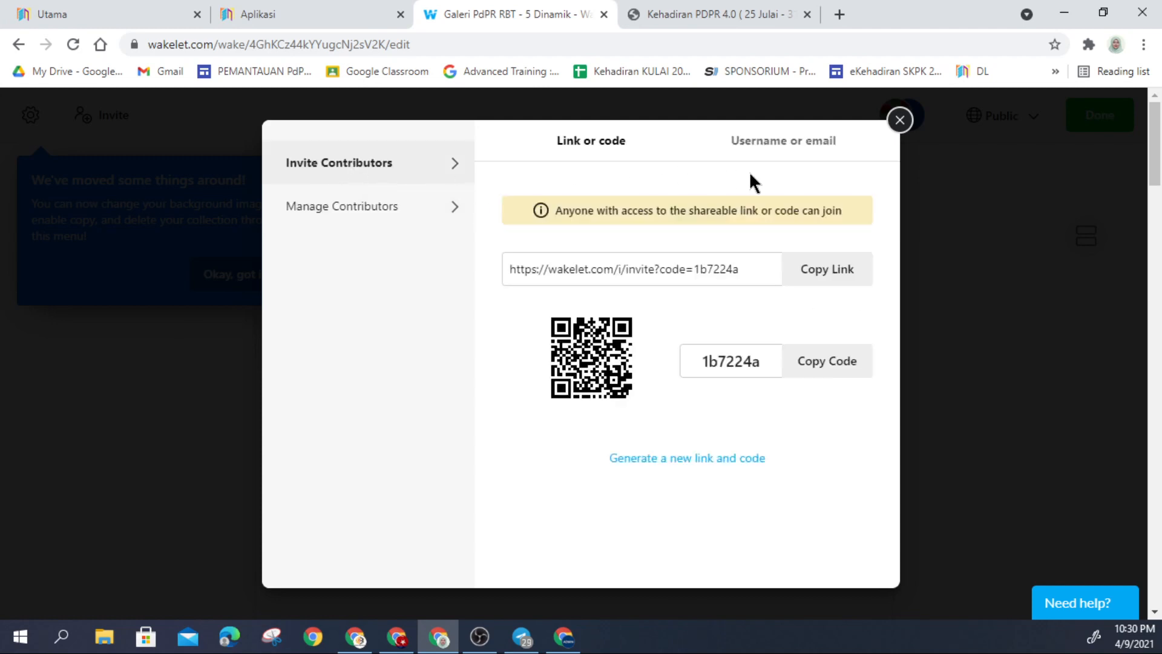
pyautogui.click(901, 123)
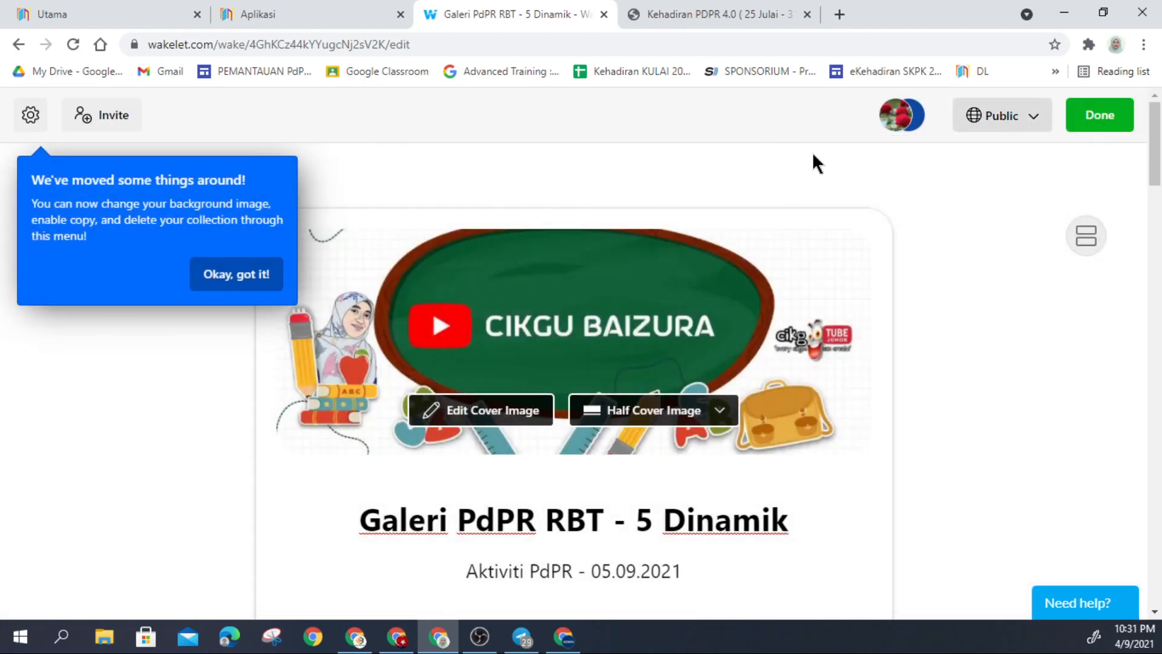
pyautogui.click(252, 276)
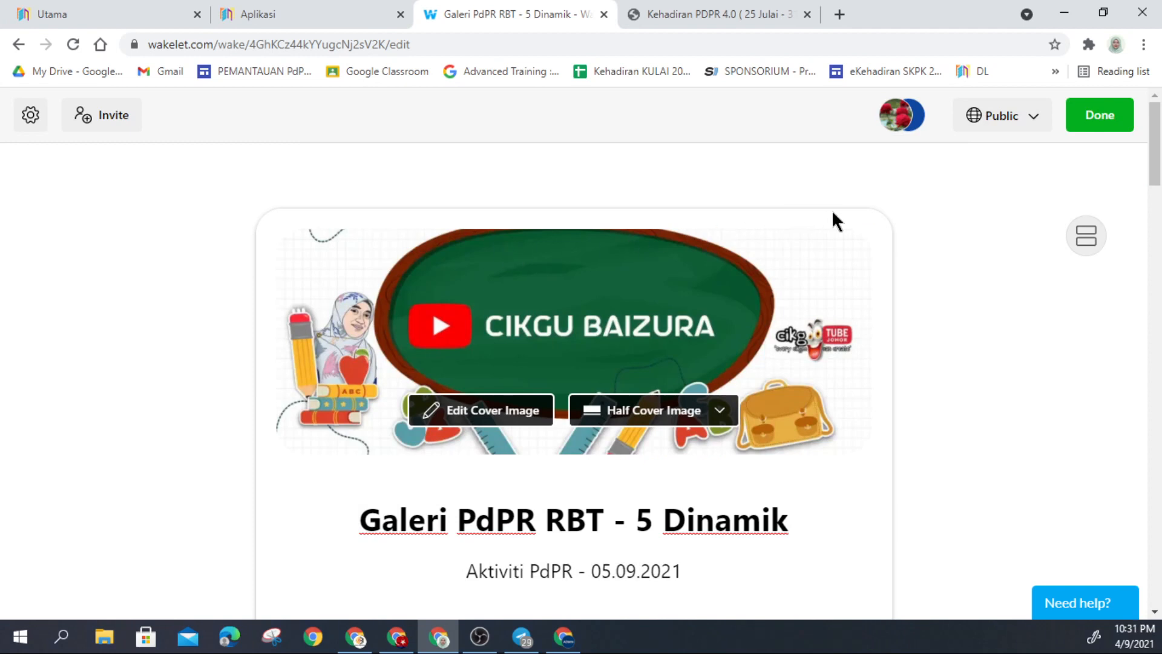
pyautogui.scroll(-3, 901, 225)
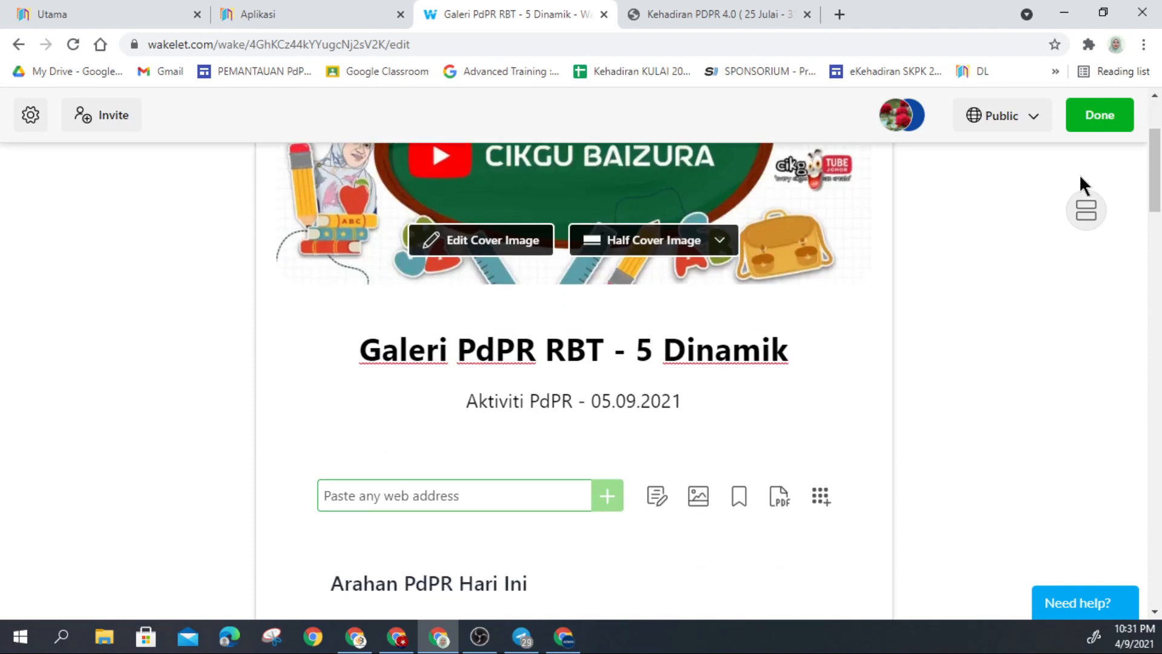
pyautogui.scroll(3, 997, 253)
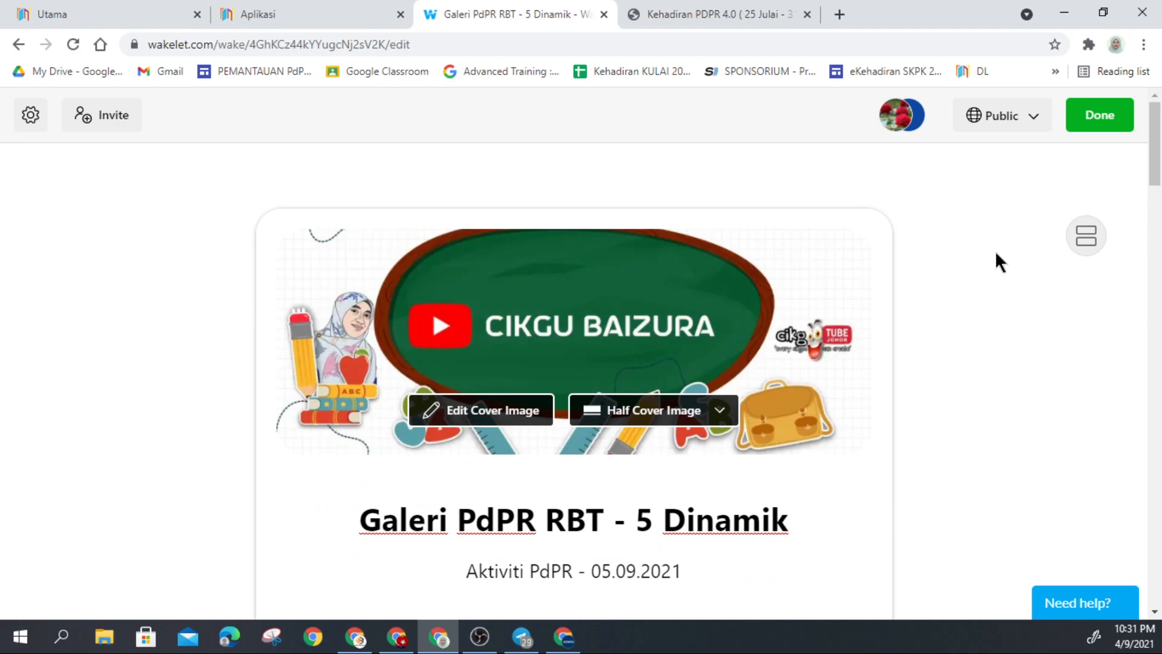
# Step: Exit edit mode on Galeri PdPR RBT - 5 Dinamik and return to the Home dashboard
pyautogui.click(1111, 132)
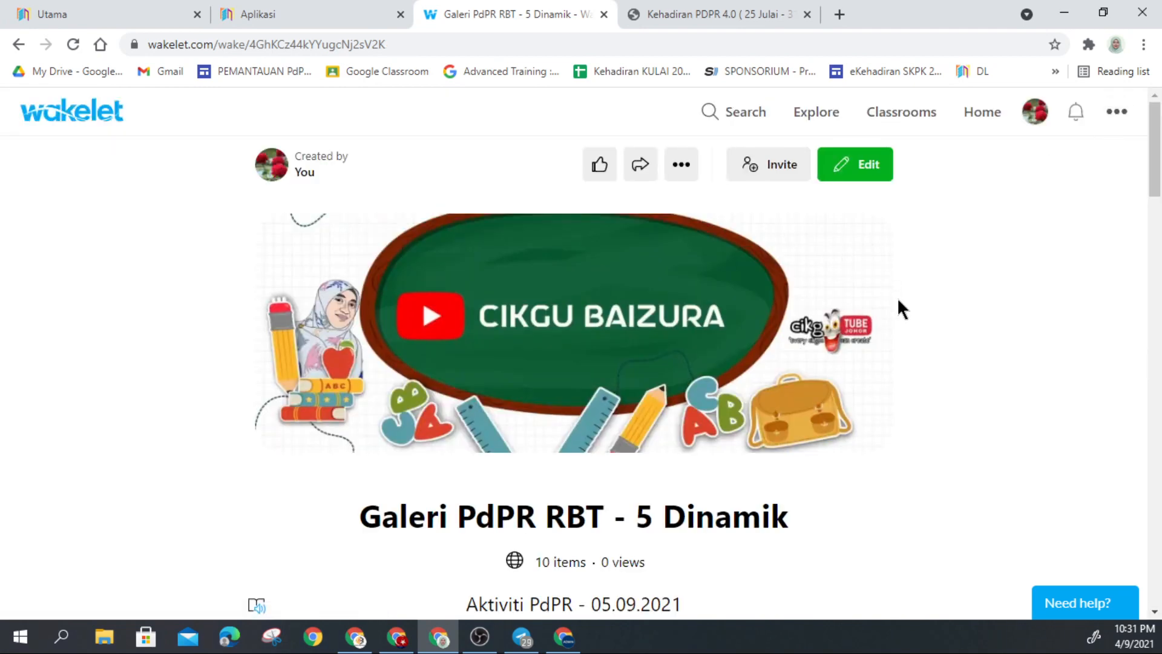
pyautogui.scroll(-4, 914, 315)
pyautogui.scroll(4, 914, 314)
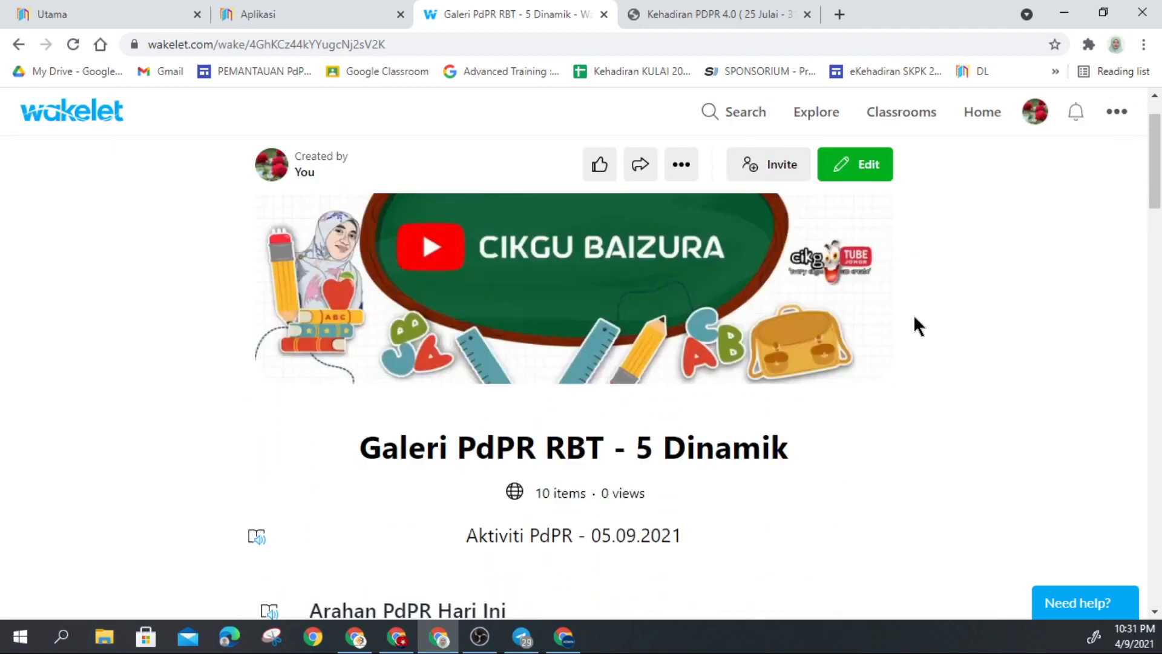
pyautogui.click(969, 114)
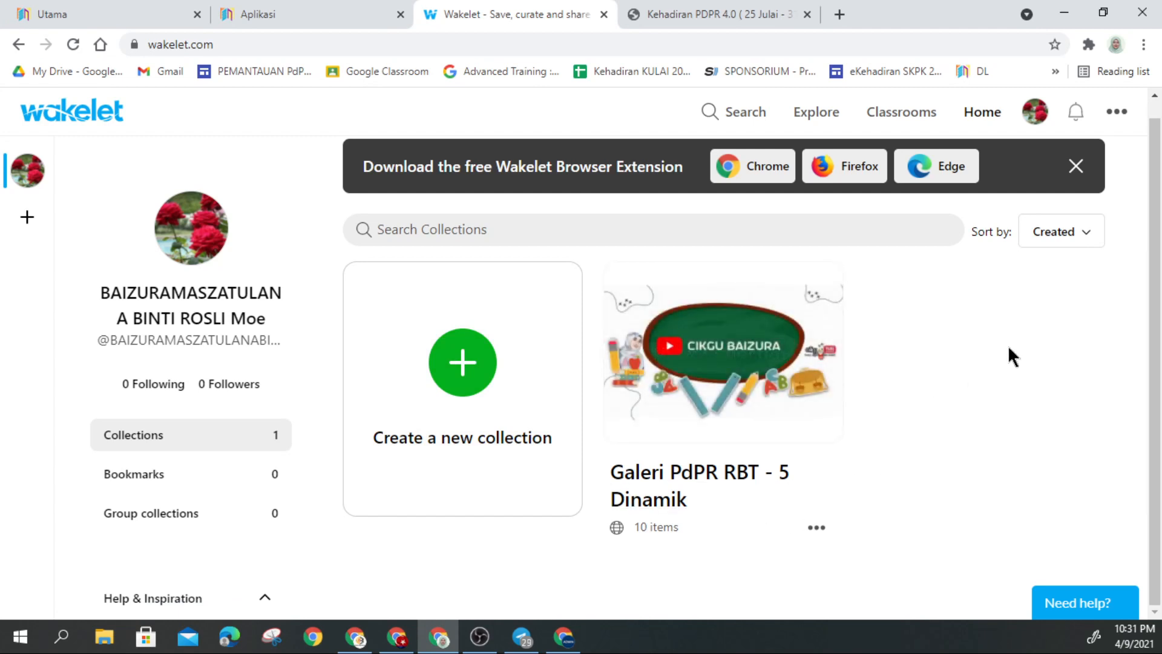
# Step: Copy the collection's share link from its card menu, then open Galeri PdPR RBT - 5 Dinamik
pyautogui.click(1084, 246)
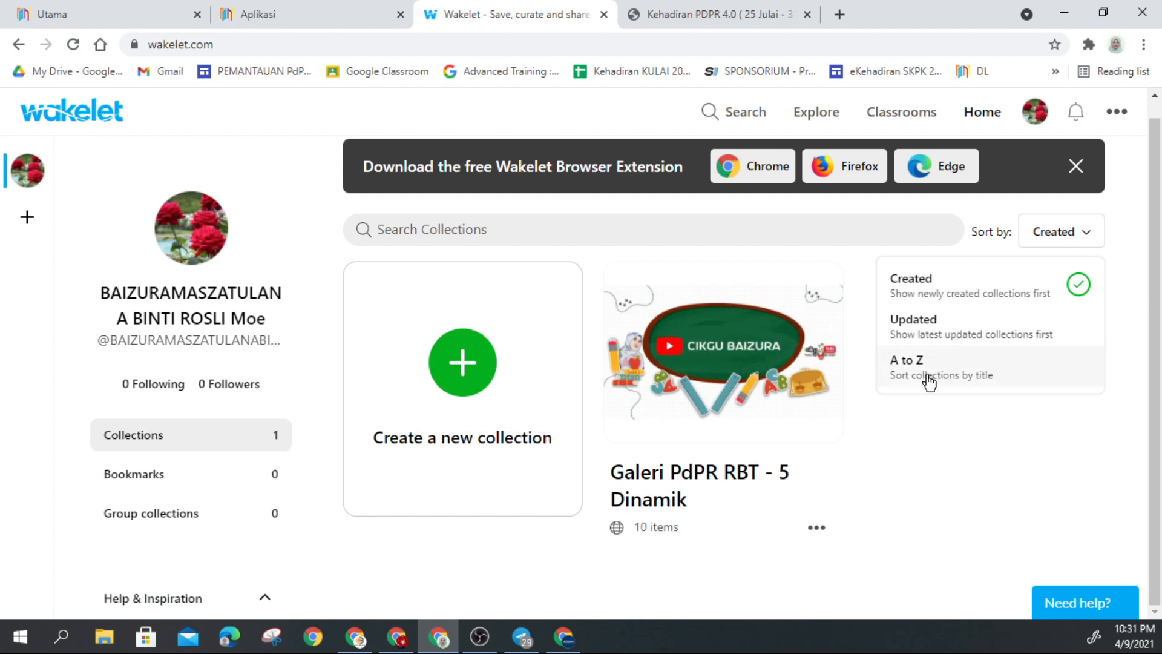
pyautogui.click(935, 438)
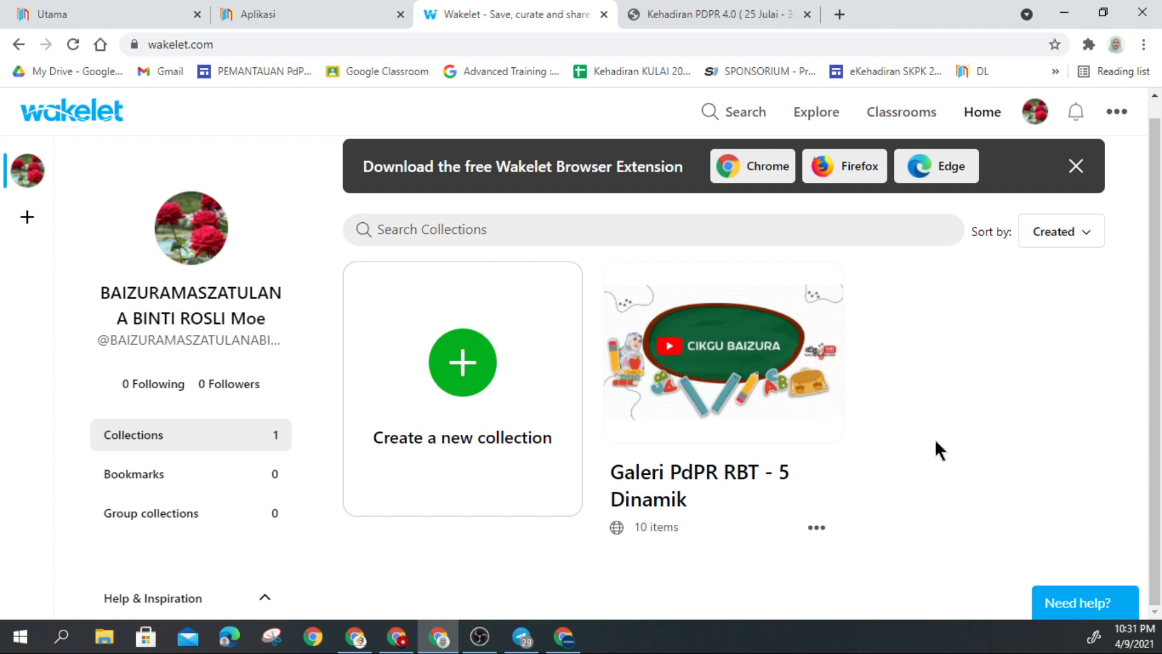
pyautogui.click(817, 529)
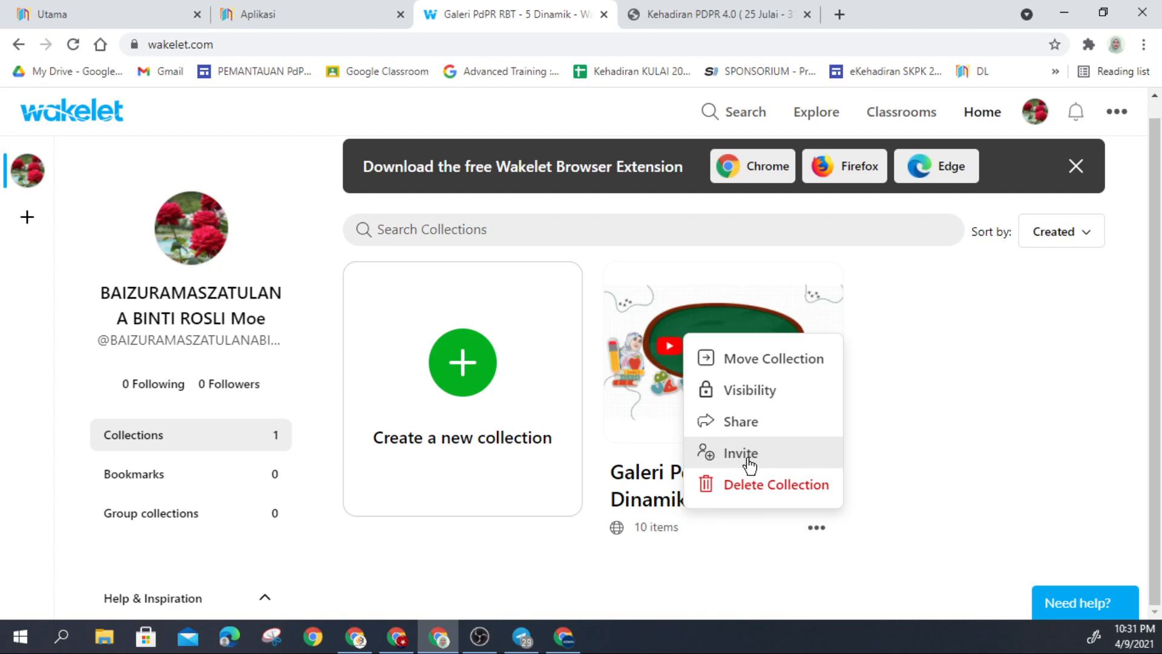
pyautogui.click(741, 424)
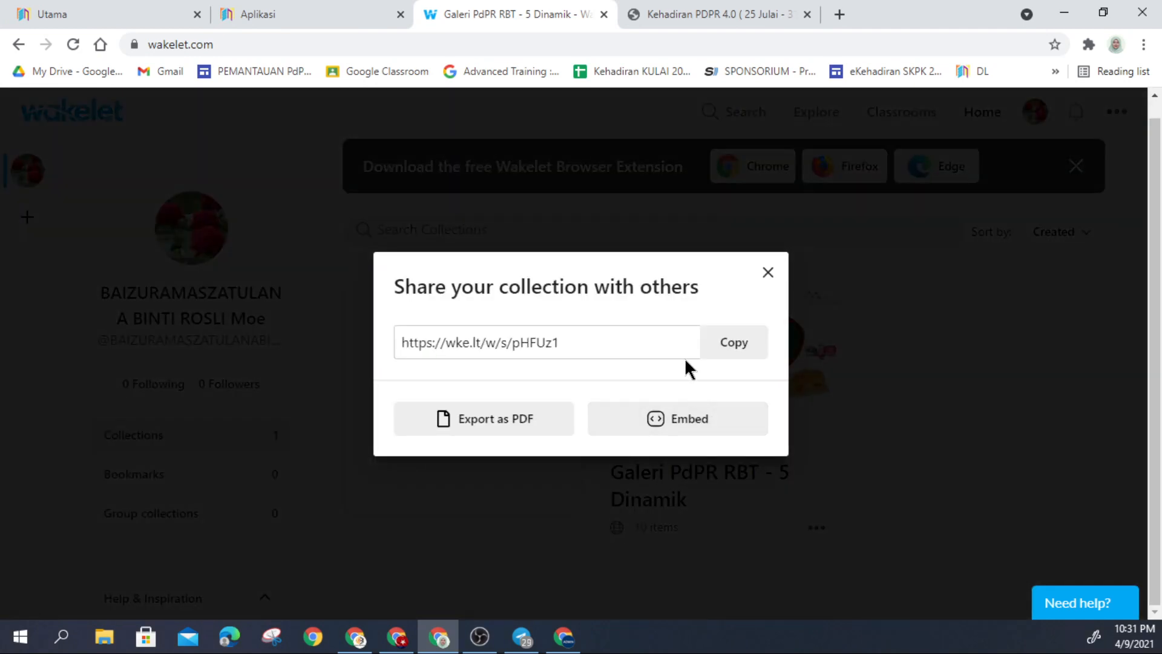
pyautogui.click(733, 350)
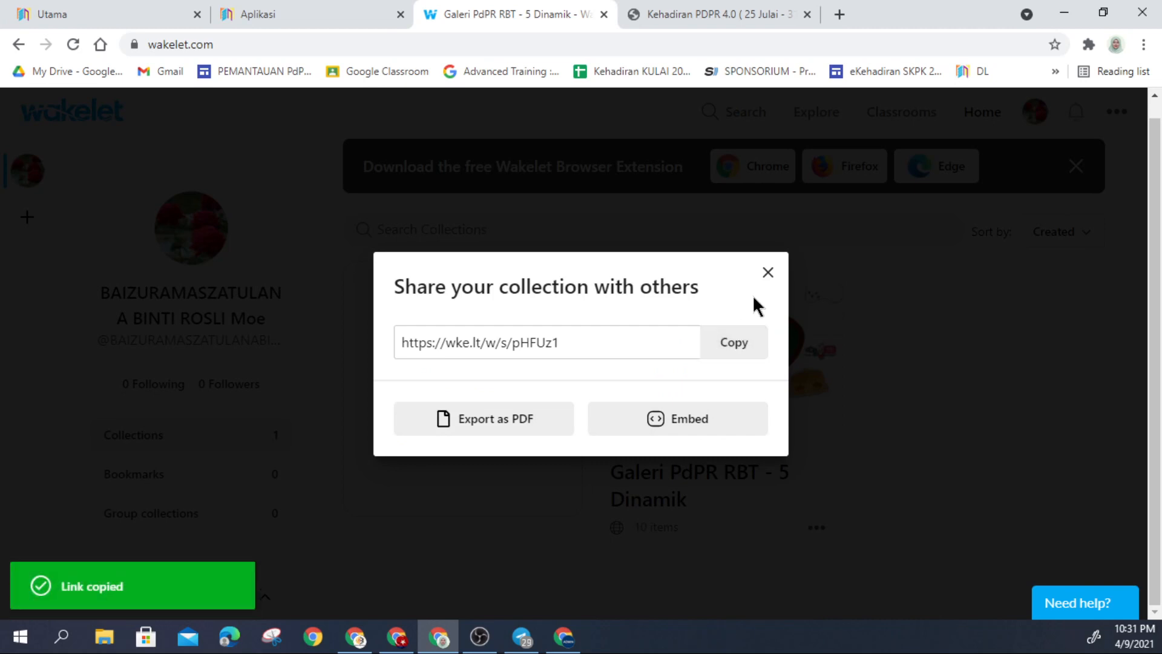
pyautogui.click(767, 273)
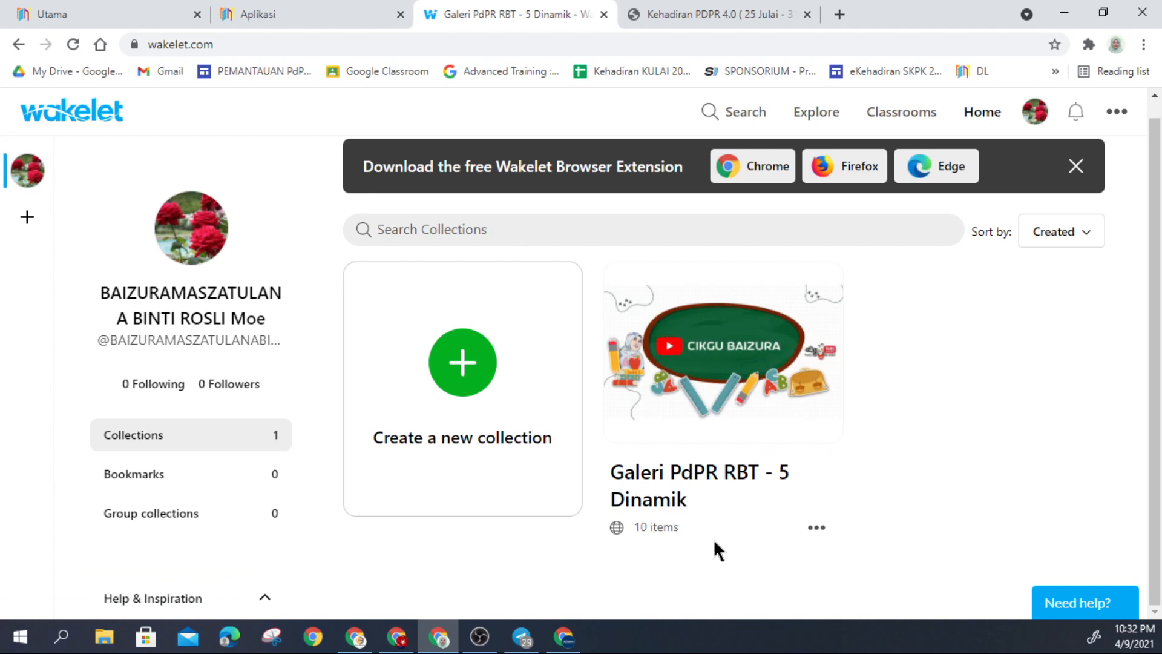
pyautogui.click(816, 527)
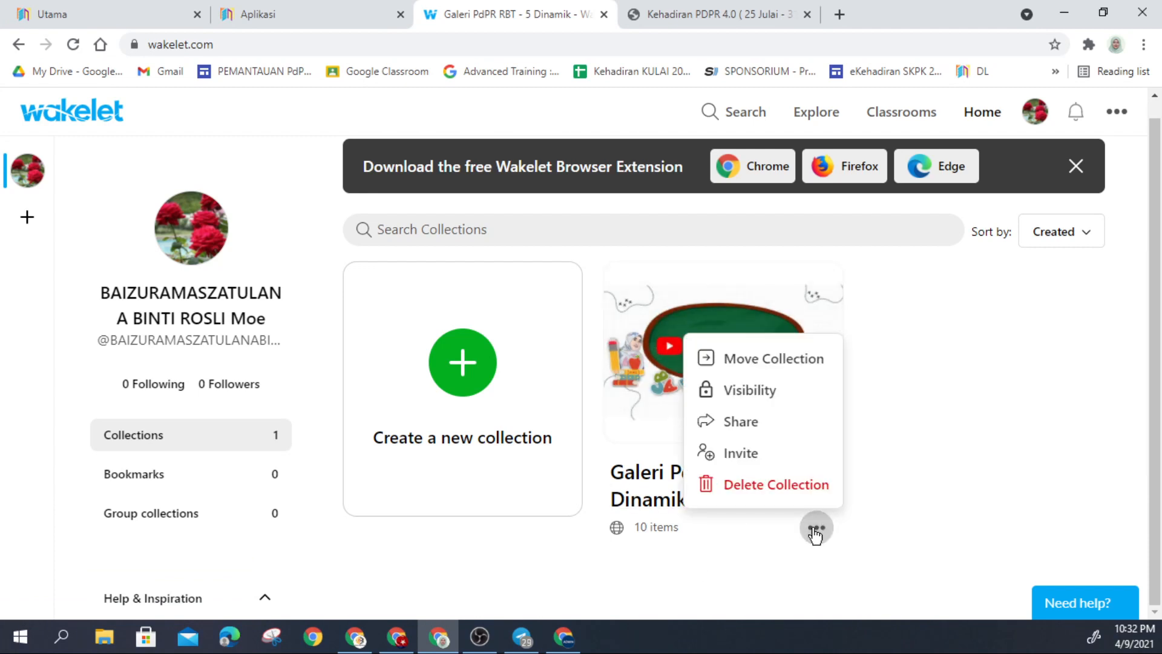
pyautogui.click(655, 403)
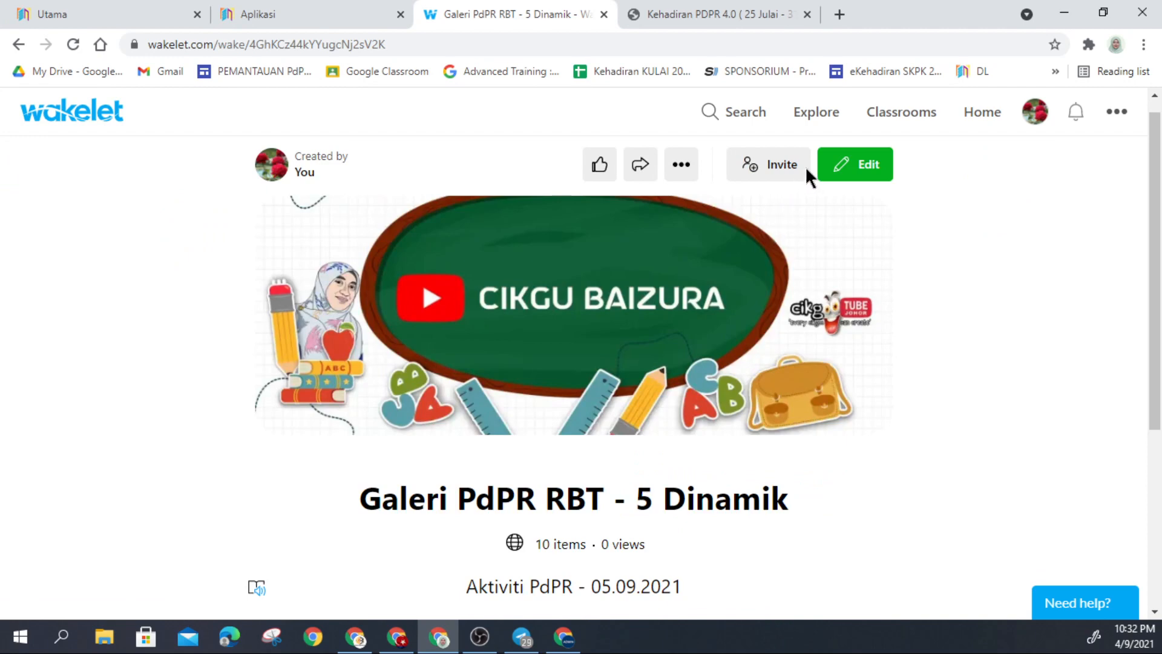
# Step: Edit the collection, confirm its visibility stays Public, and click Done
pyautogui.click(864, 167)
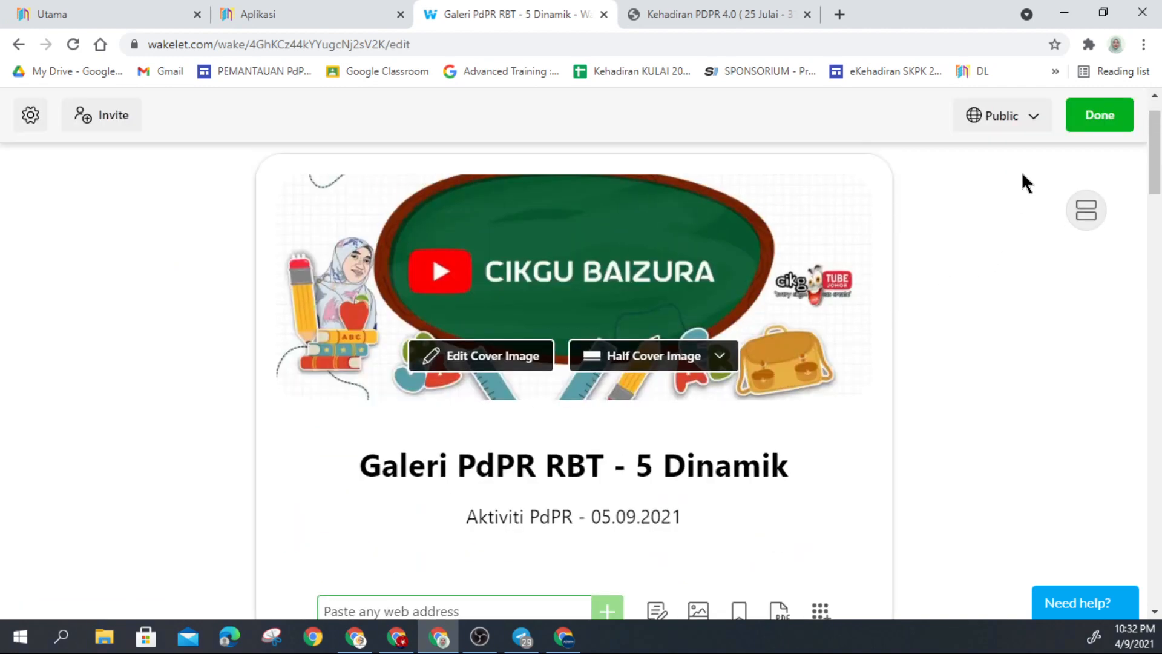
pyautogui.click(1031, 119)
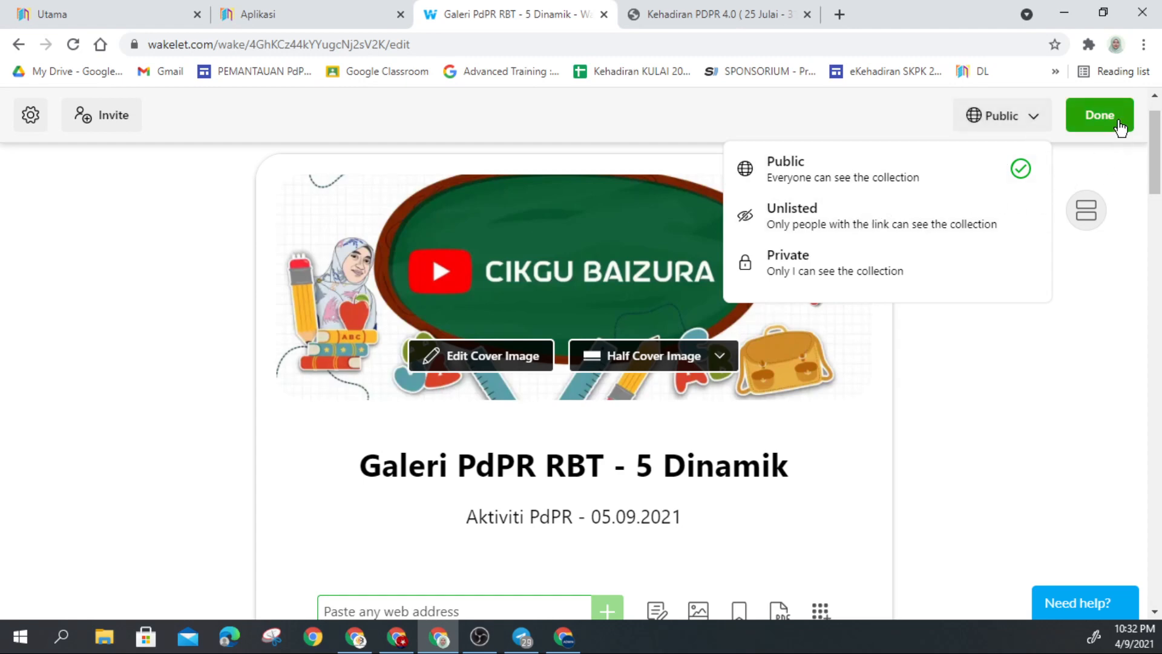
pyautogui.click(1095, 125)
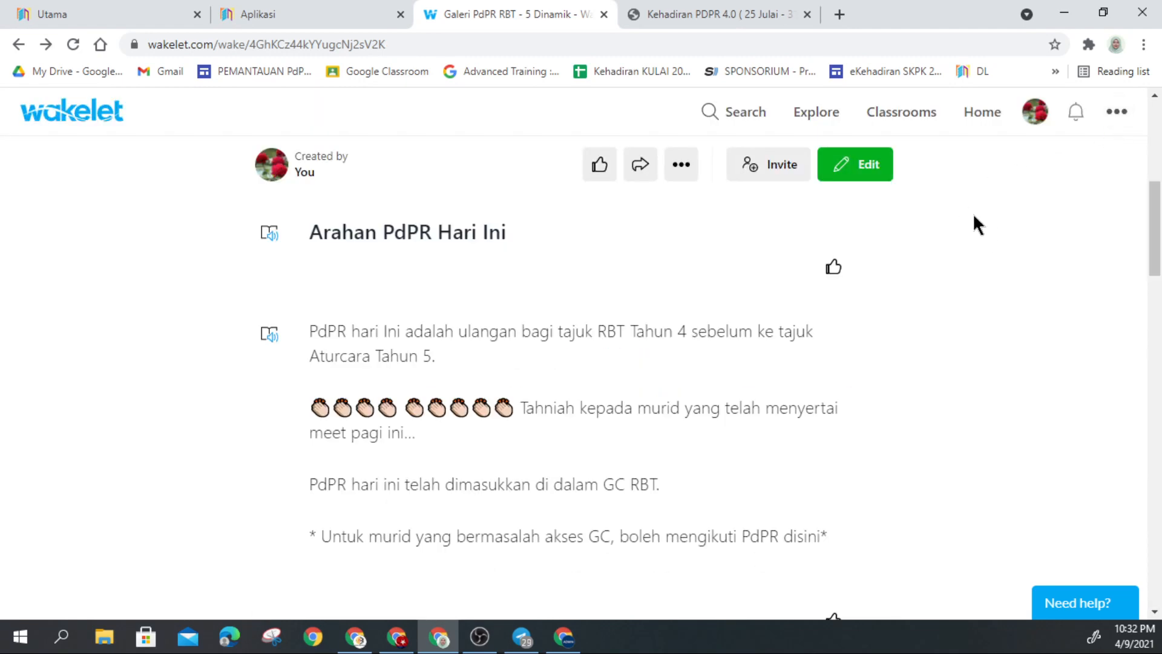
pyautogui.scroll(3, 901, 148)
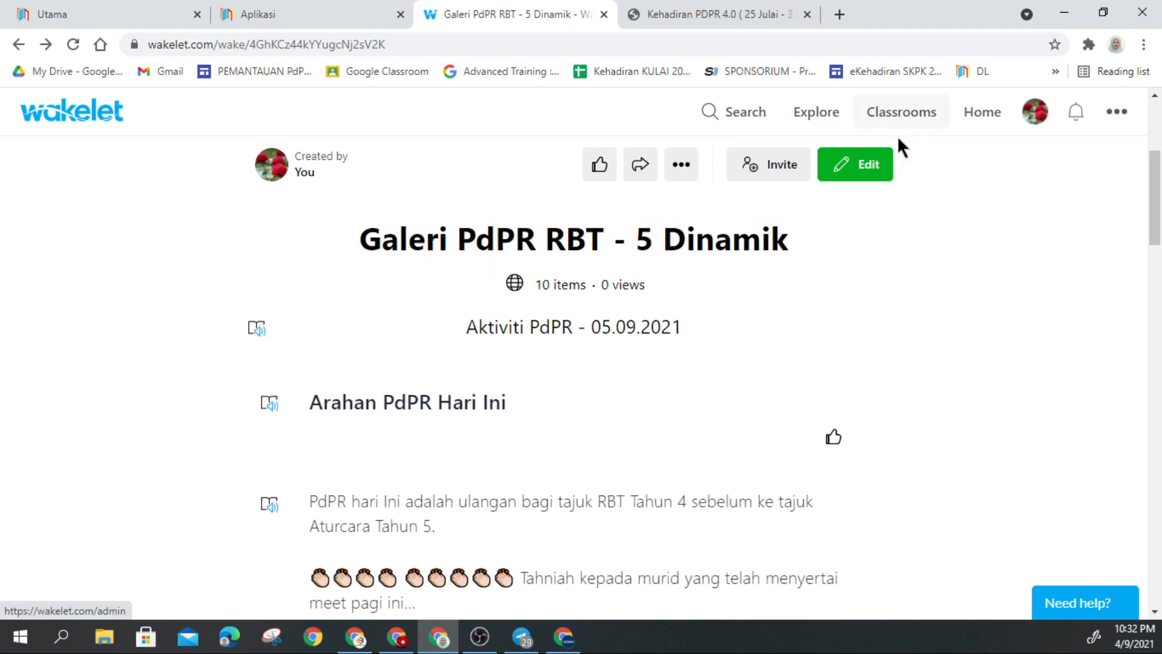
pyautogui.scroll(5, 899, 184)
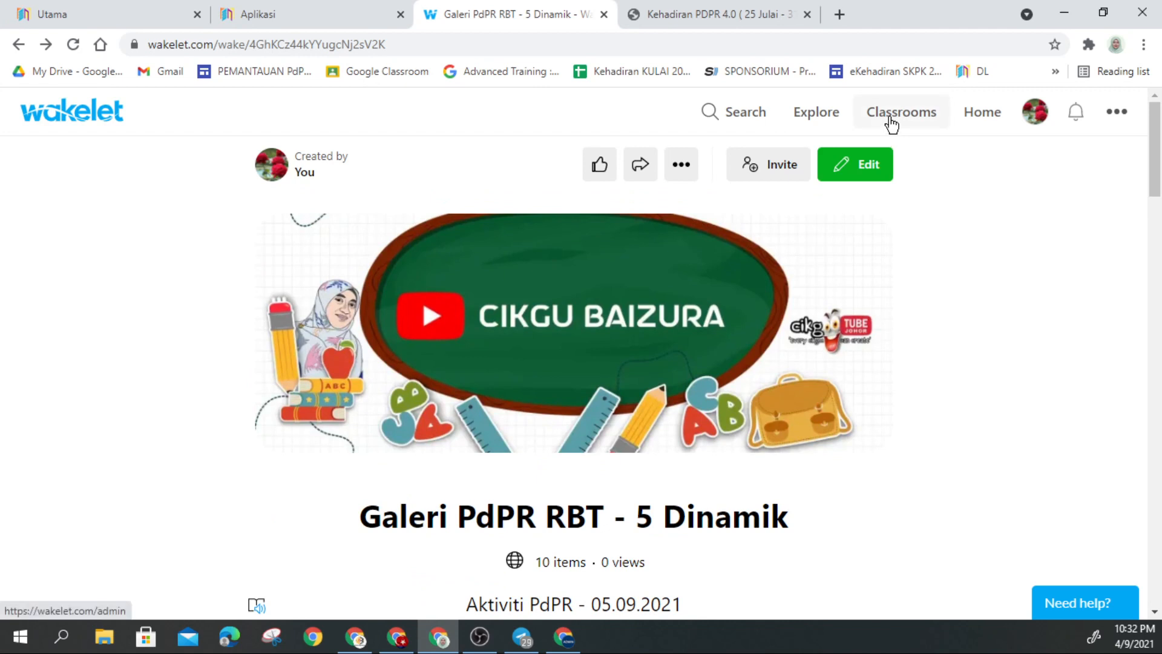
# Step: From Classrooms, choose Import groups with Google Classroom as the source
pyautogui.click(892, 124)
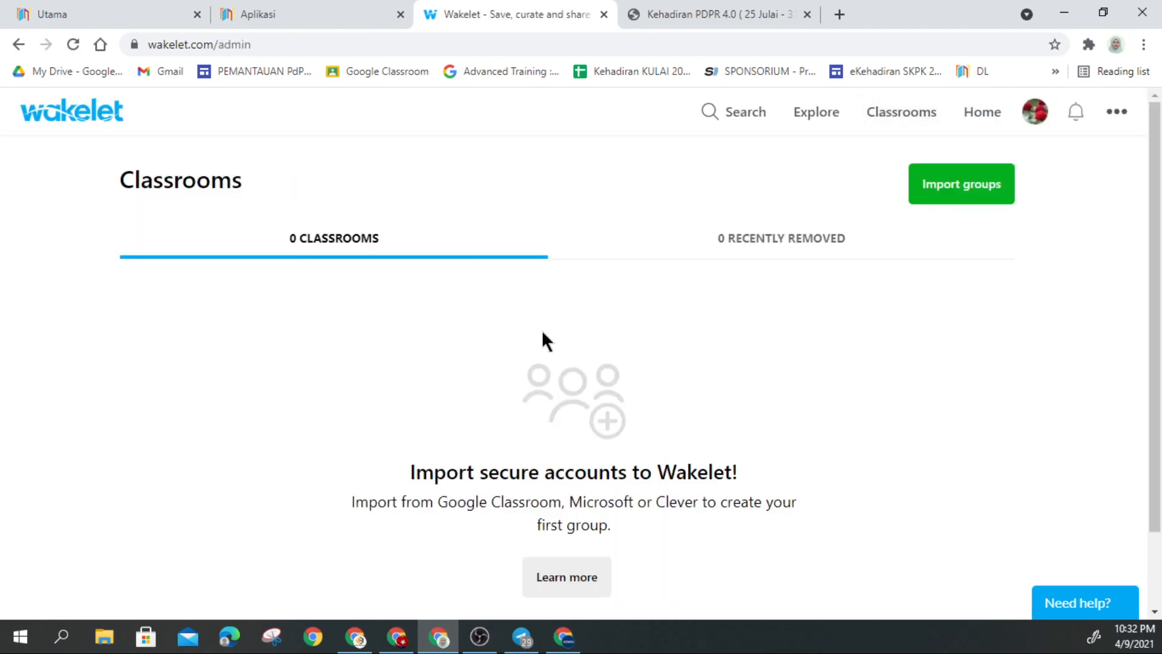
pyautogui.scroll(-2, 576, 350)
pyautogui.scroll(2, 578, 362)
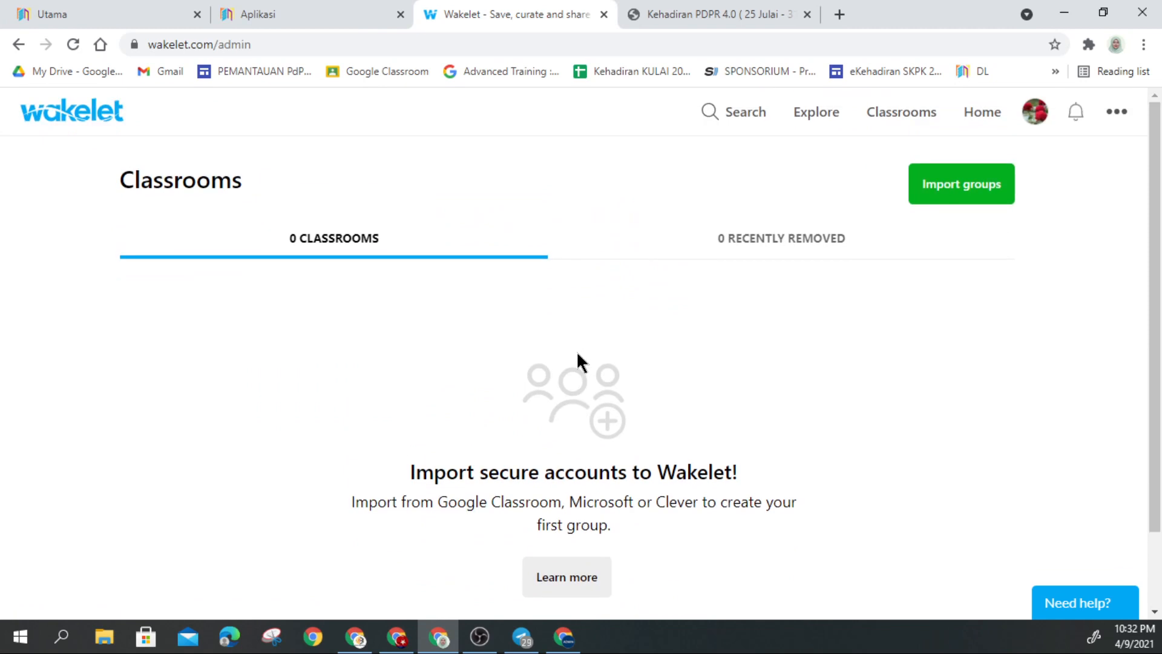
pyautogui.click(946, 197)
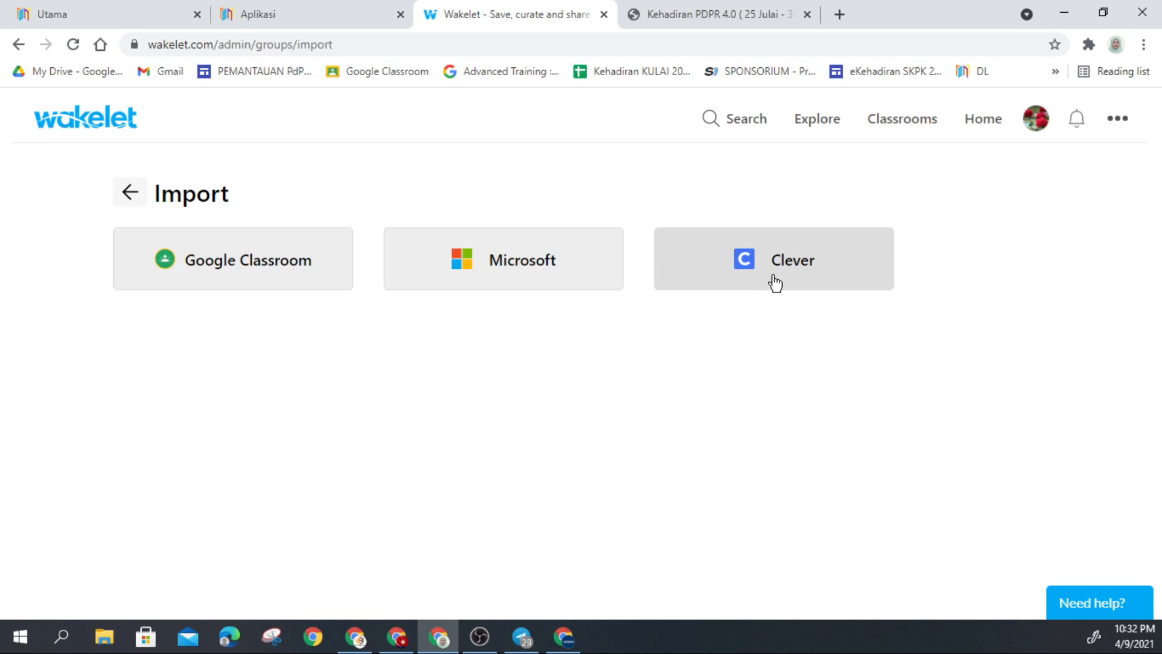
pyautogui.click(213, 271)
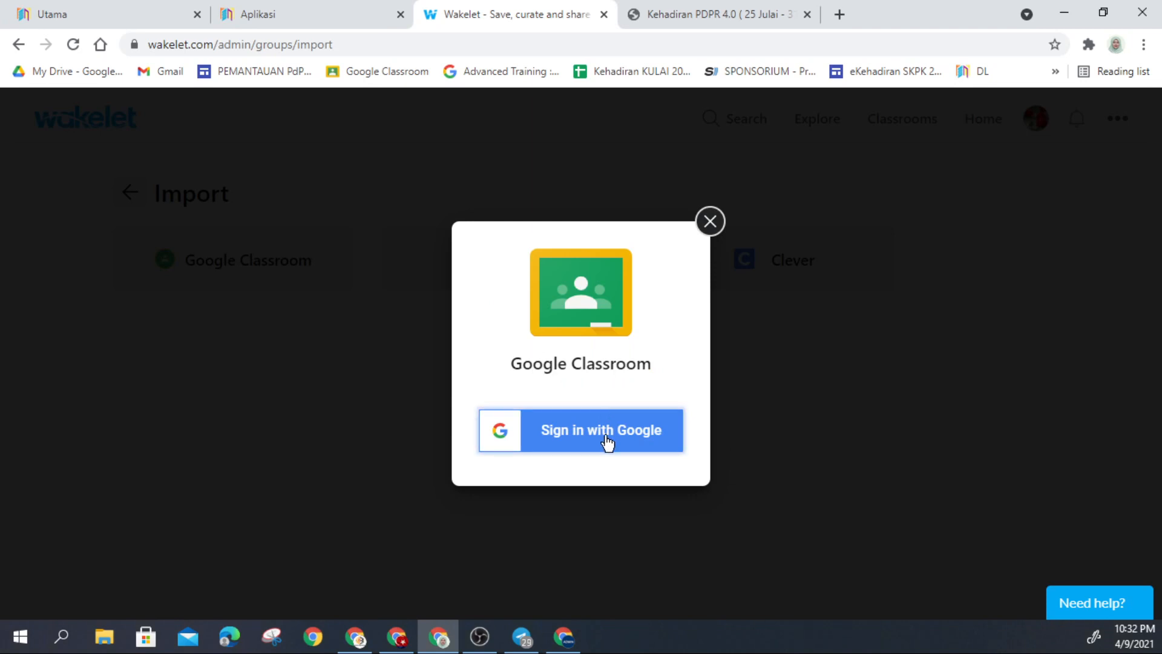
# Step: Sign in with the school Google account and grant Wakelet all three Classroom permissions
pyautogui.click(607, 444)
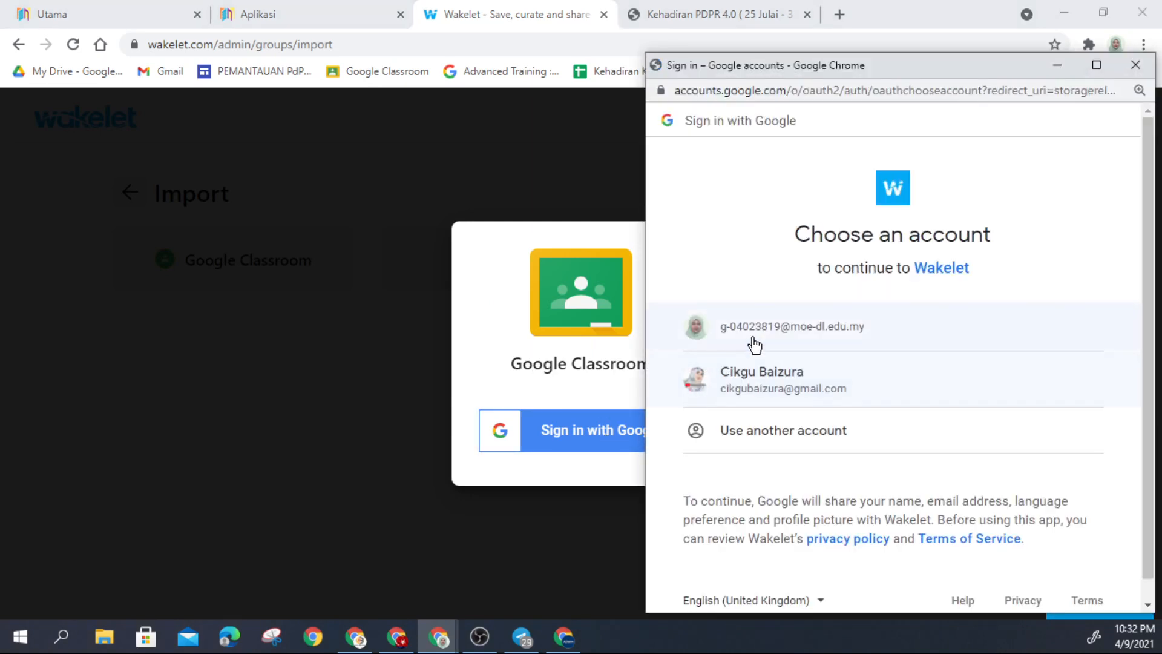
pyautogui.click(776, 336)
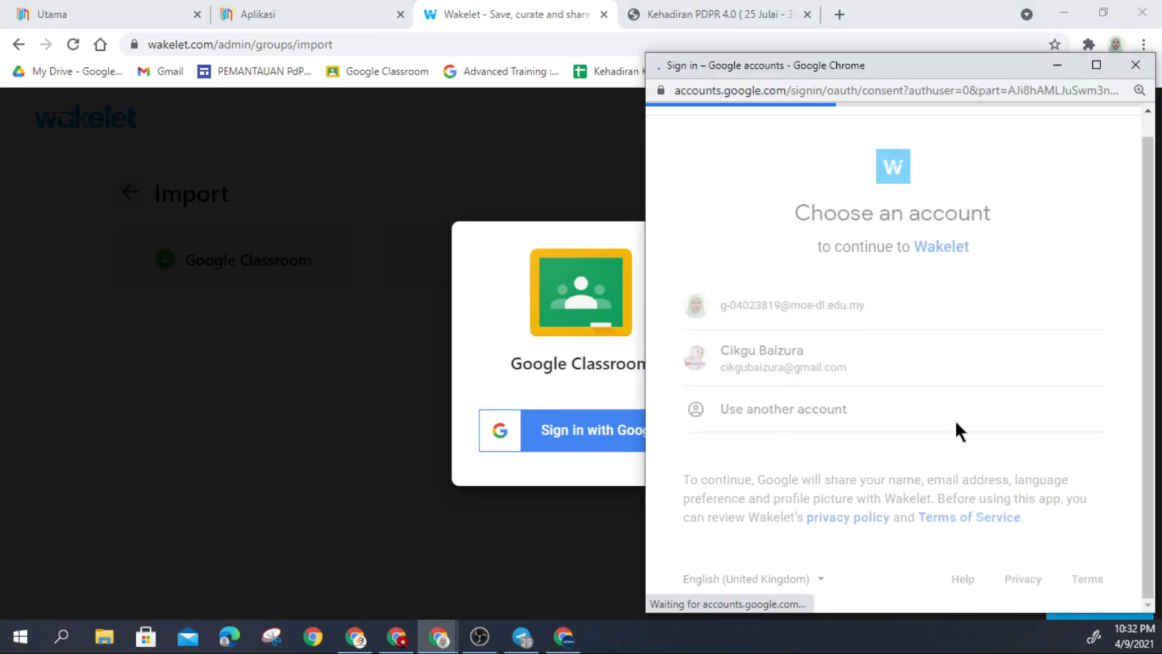
pyautogui.scroll(-3, 1029, 478)
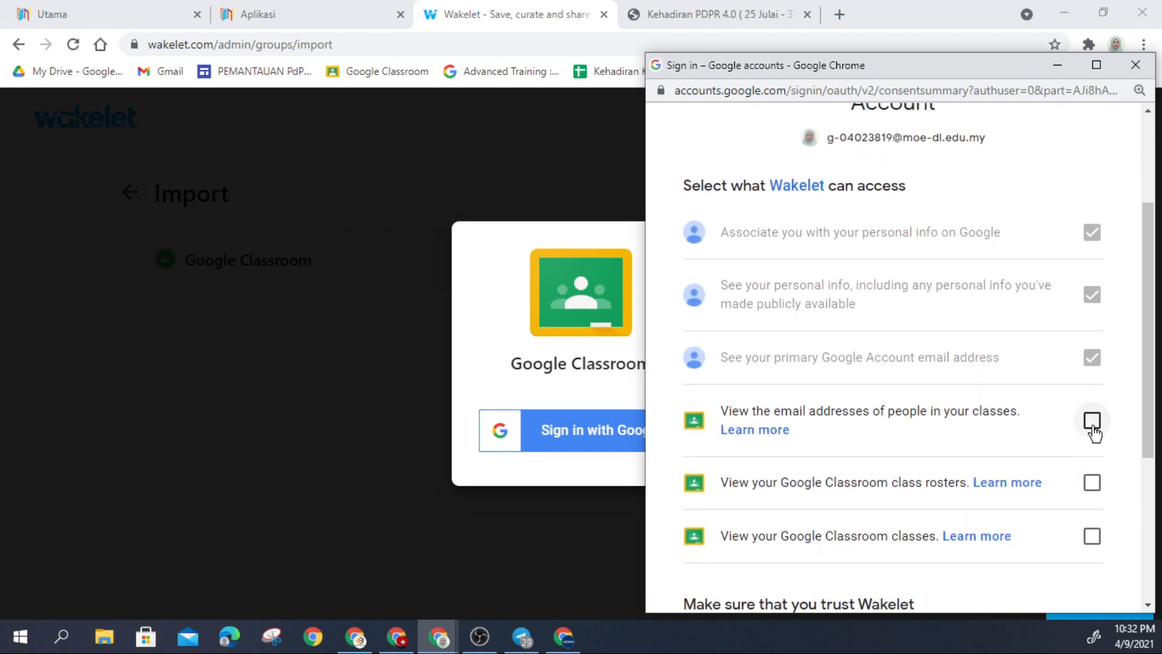
pyautogui.click(1093, 420)
pyautogui.click(1093, 483)
pyautogui.click(1092, 536)
pyautogui.scroll(-4, 1093, 535)
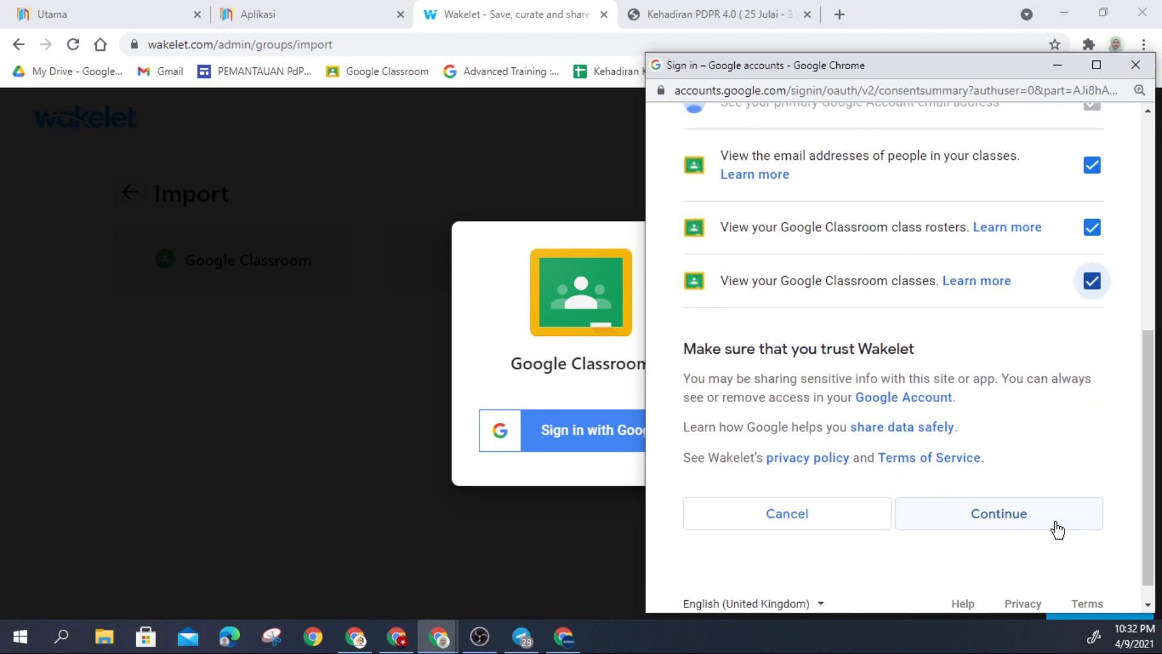
pyautogui.click(973, 515)
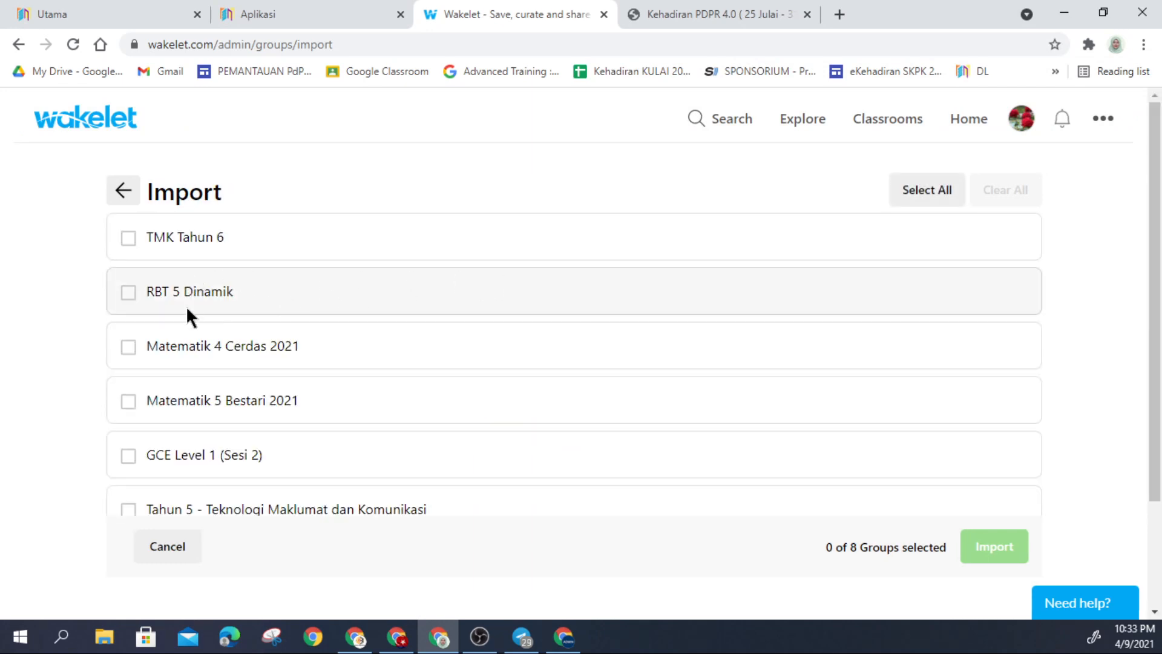
# Step: Tick the RBT 5 Dinamik class and import it
pyautogui.click(128, 294)
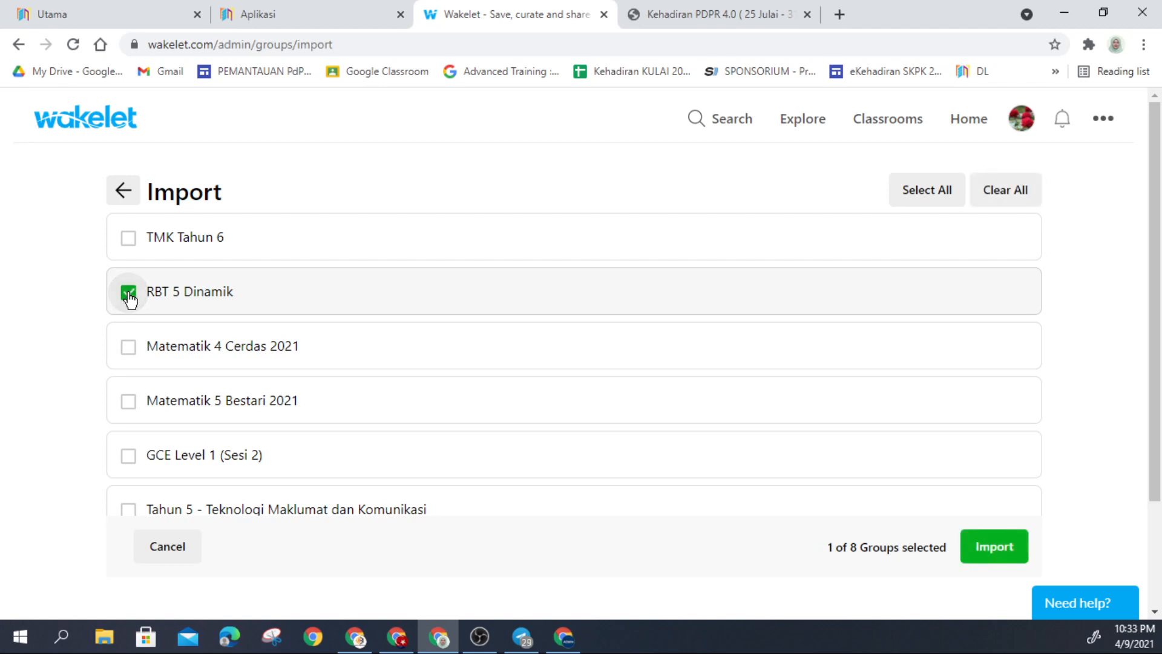
pyautogui.click(993, 548)
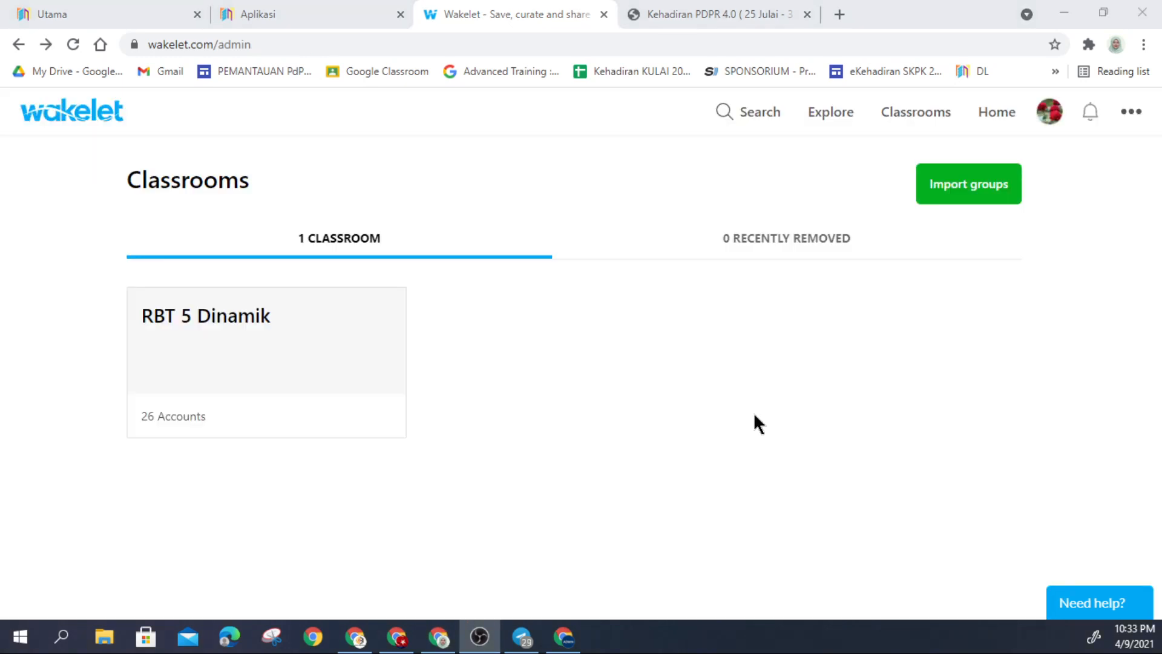
# Step: Open the RBT 5 Dinamik classroom and scroll through its 26 student accounts
pyautogui.click(267, 375)
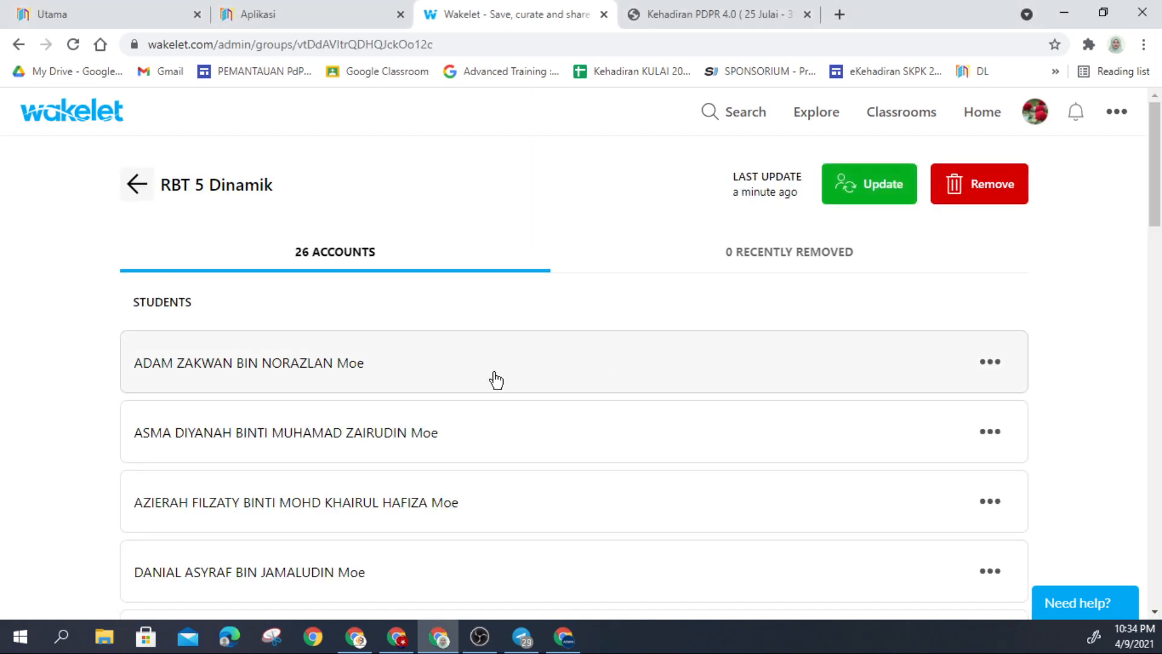
pyautogui.scroll(-5, 478, 384)
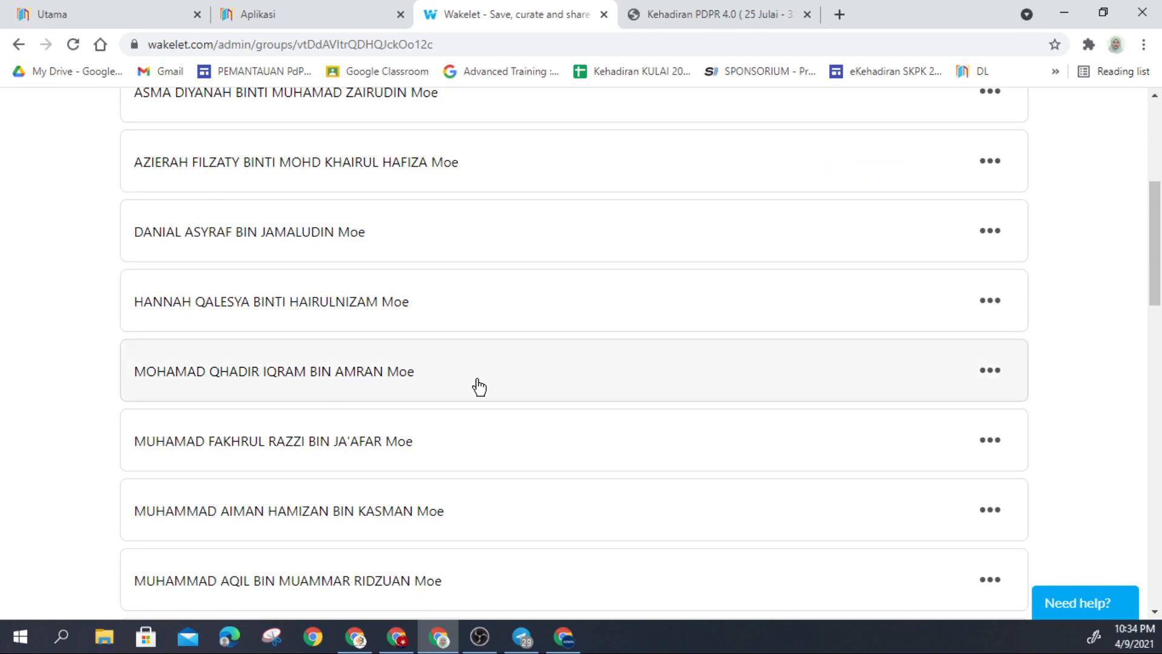
pyautogui.scroll(-15, 478, 386)
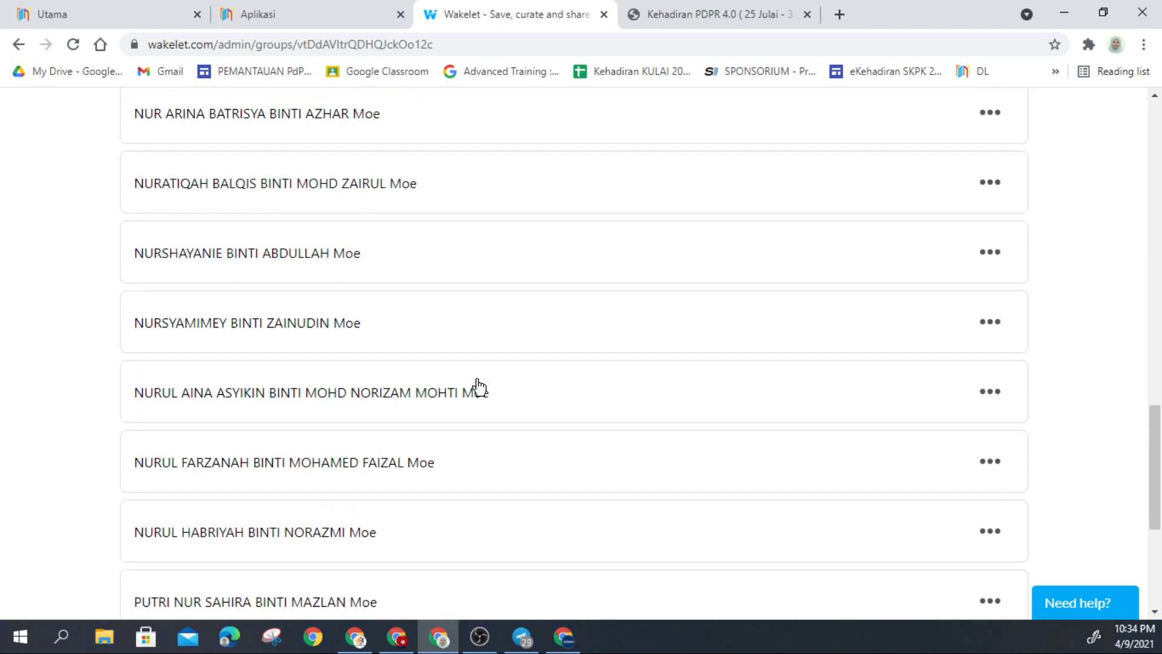
pyautogui.scroll(-4, 479, 386)
pyautogui.scroll(20, 478, 386)
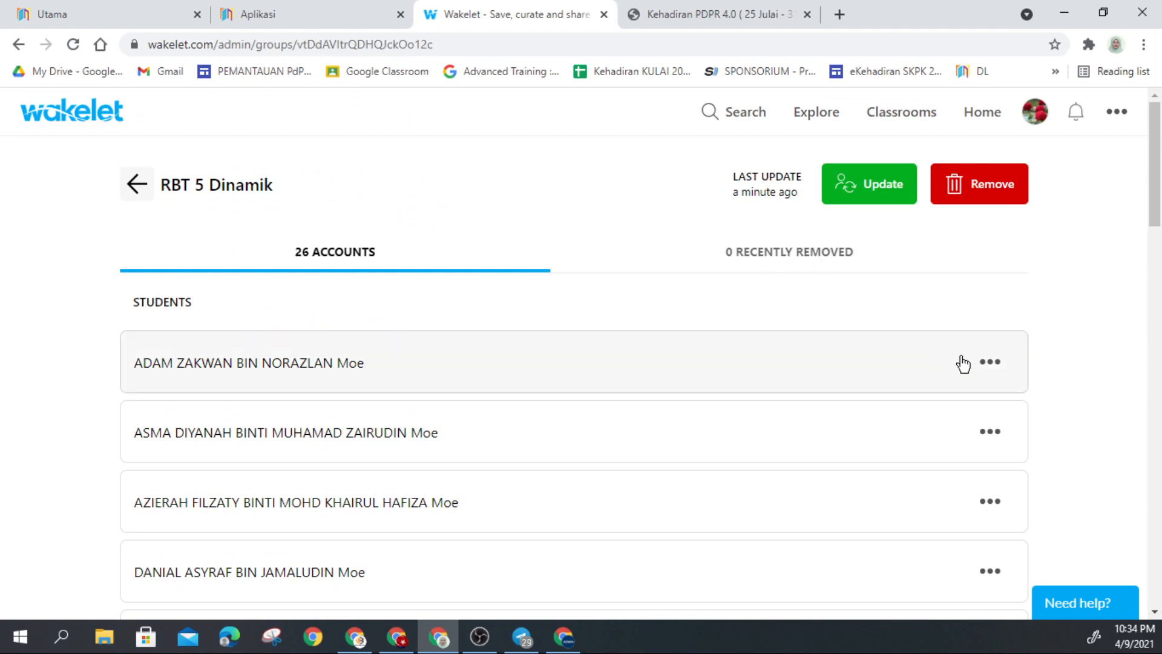
pyautogui.click(991, 364)
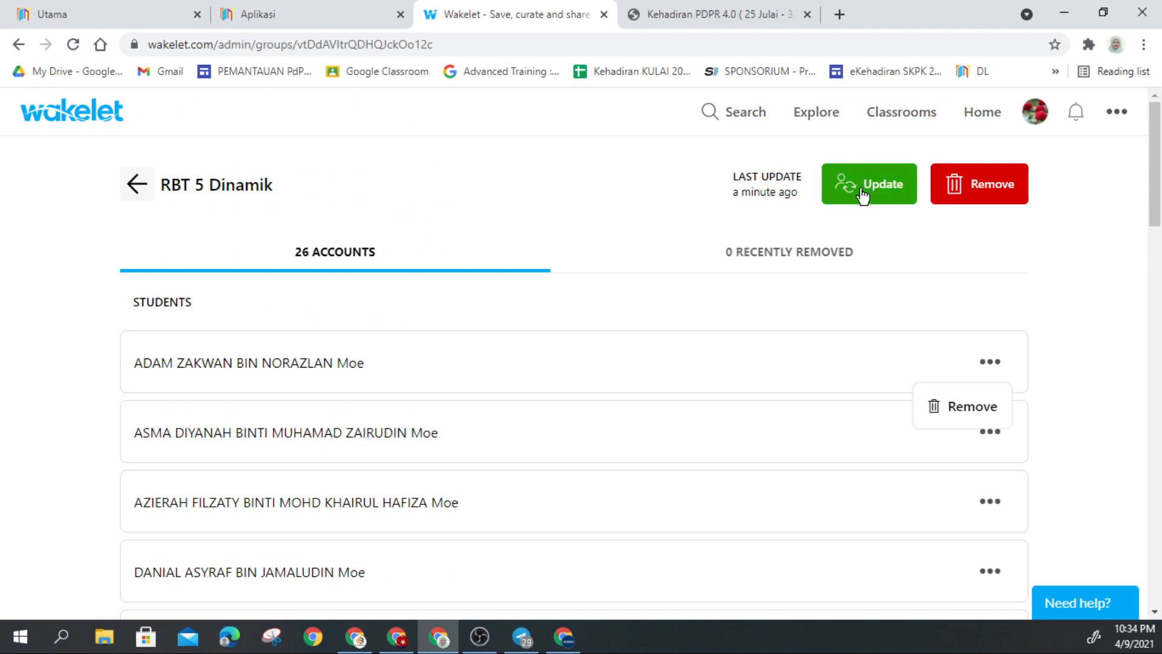
# Step: Return to the Classrooms list, then go to the Wakelet Home page
pyautogui.click(128, 182)
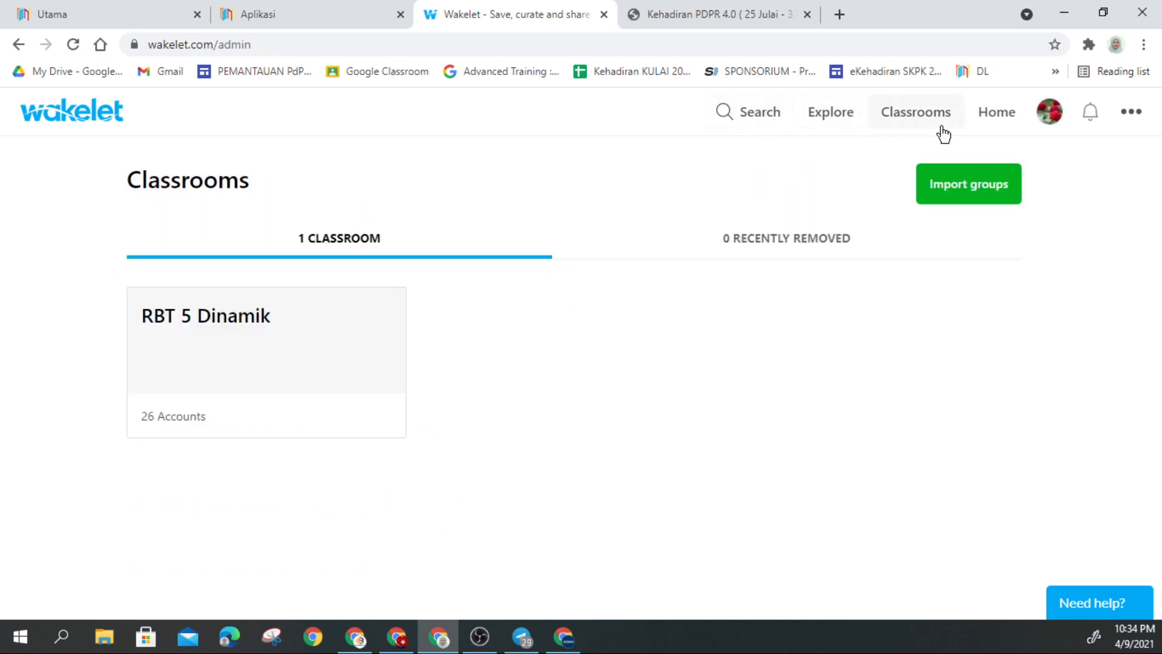
pyautogui.click(970, 191)
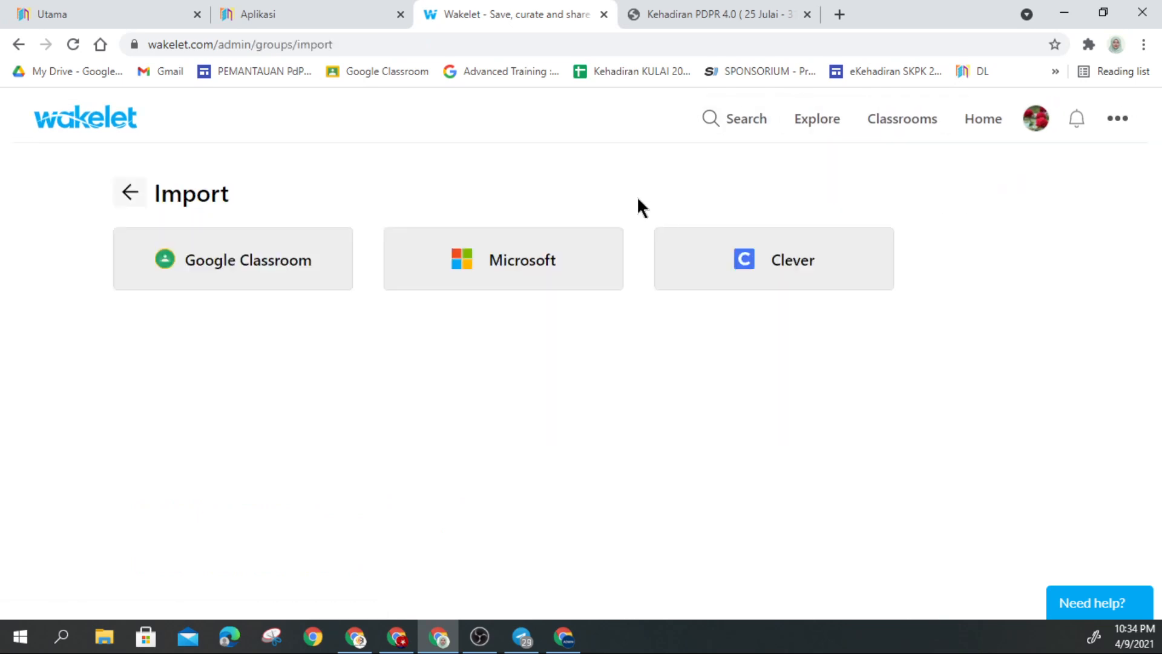
pyautogui.click(132, 195)
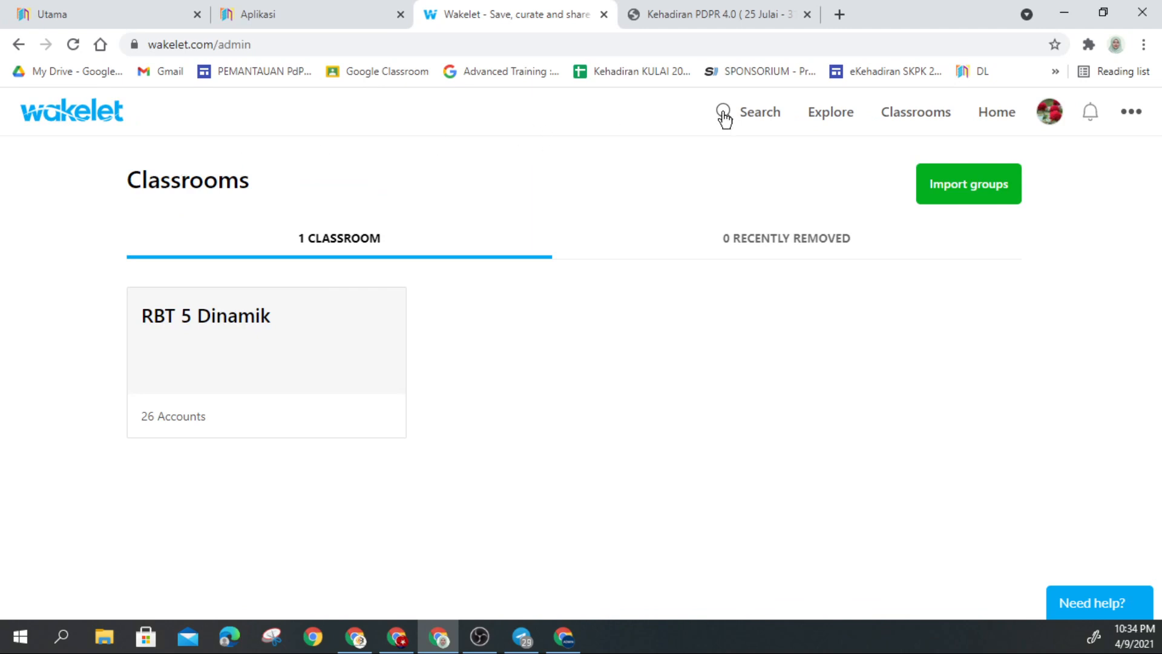
pyautogui.click(993, 111)
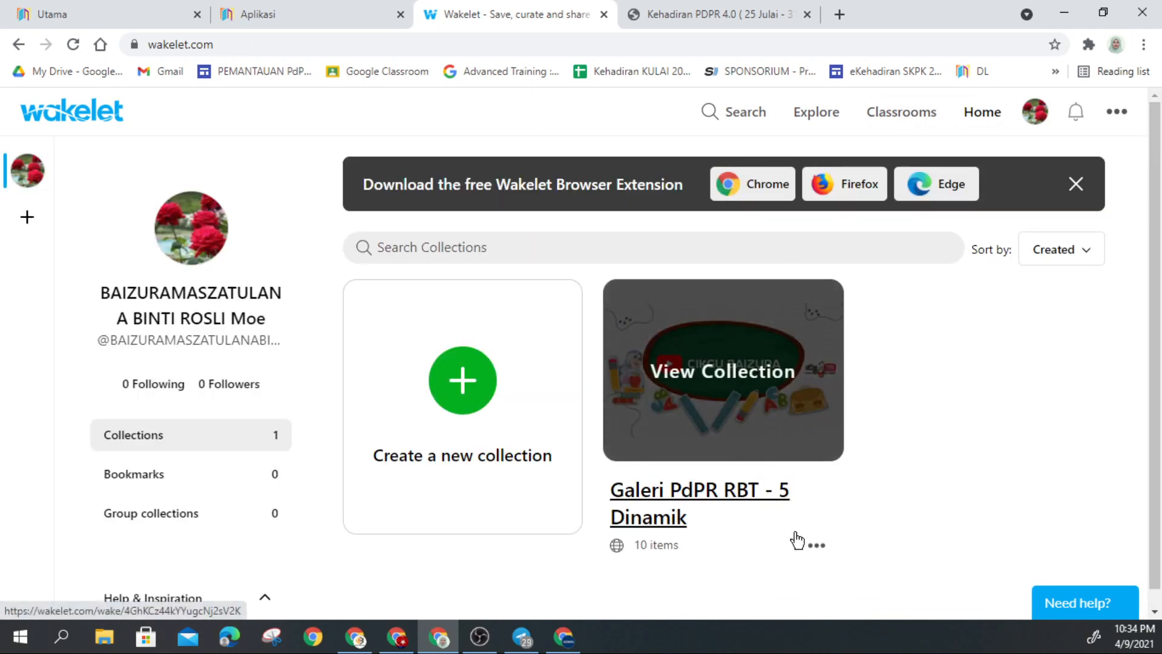
# Step: Copy the Galeri collection's share link again, then open its social sharing window
pyautogui.click(815, 545)
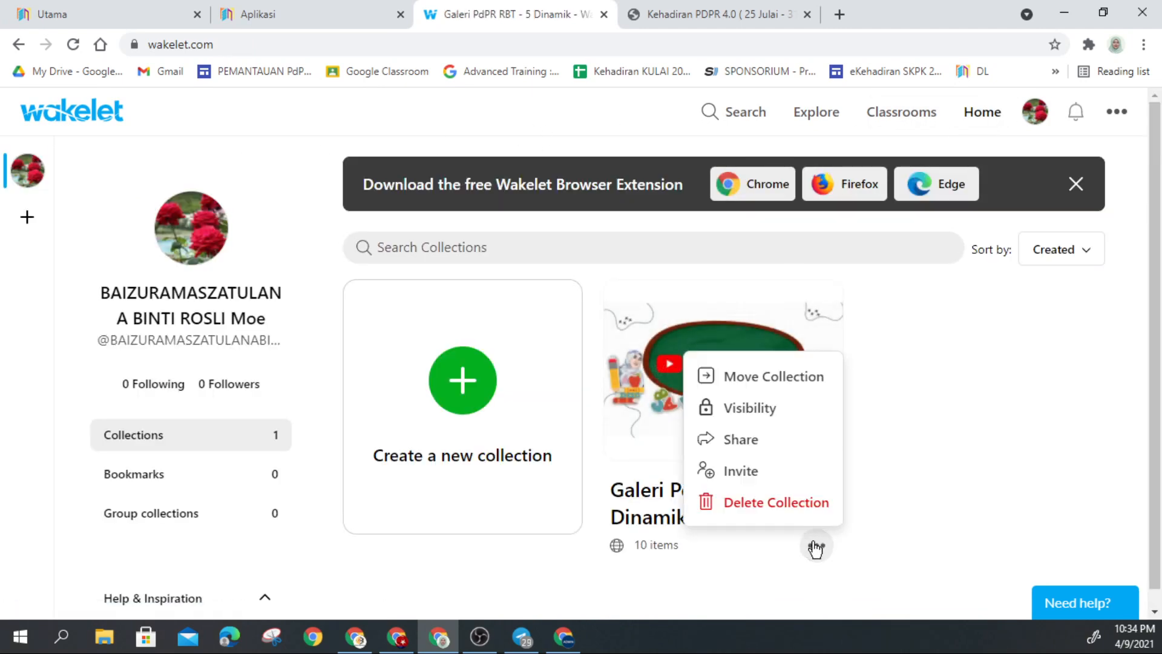
pyautogui.click(739, 446)
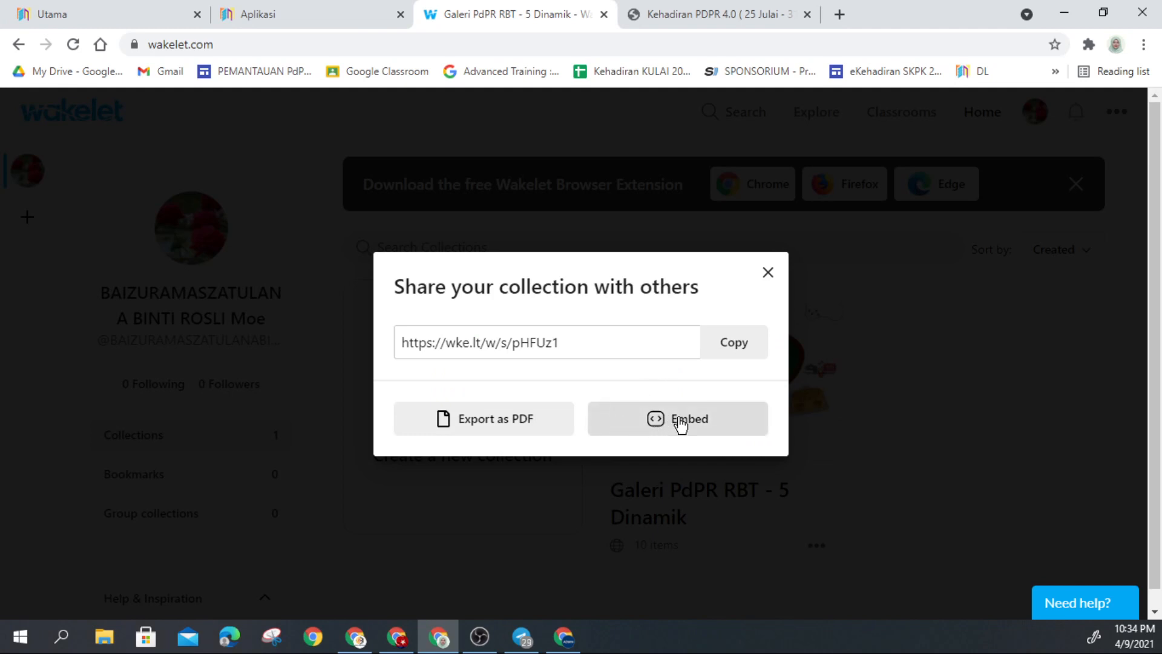
pyautogui.click(735, 350)
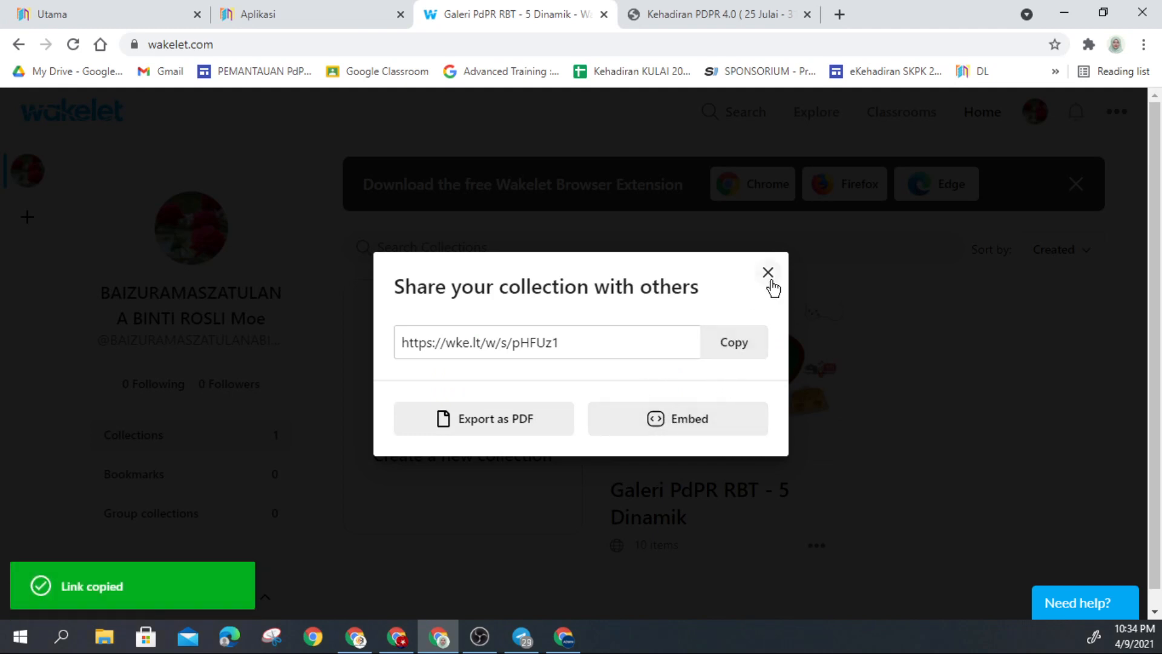
pyautogui.click(769, 276)
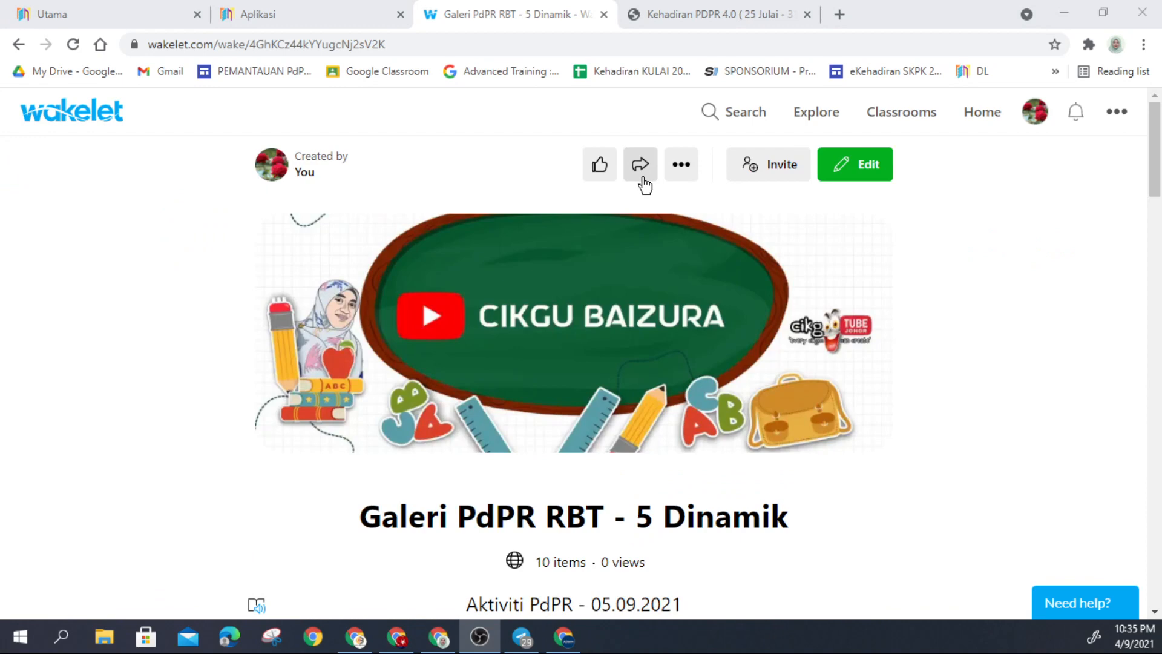
pyautogui.click(641, 178)
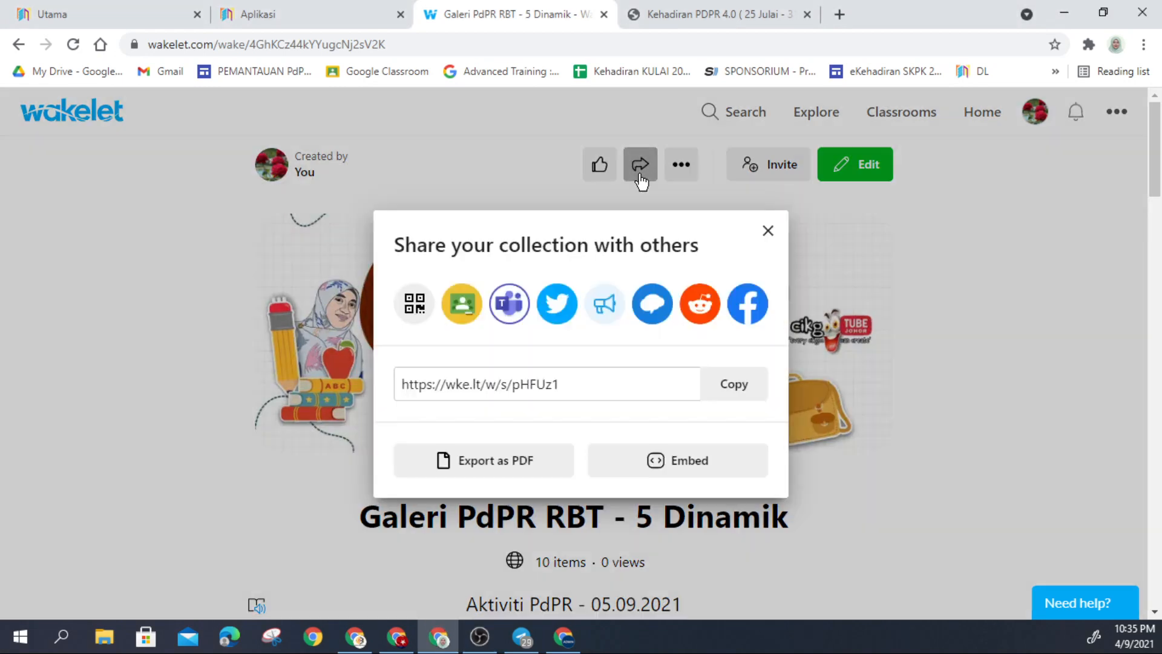
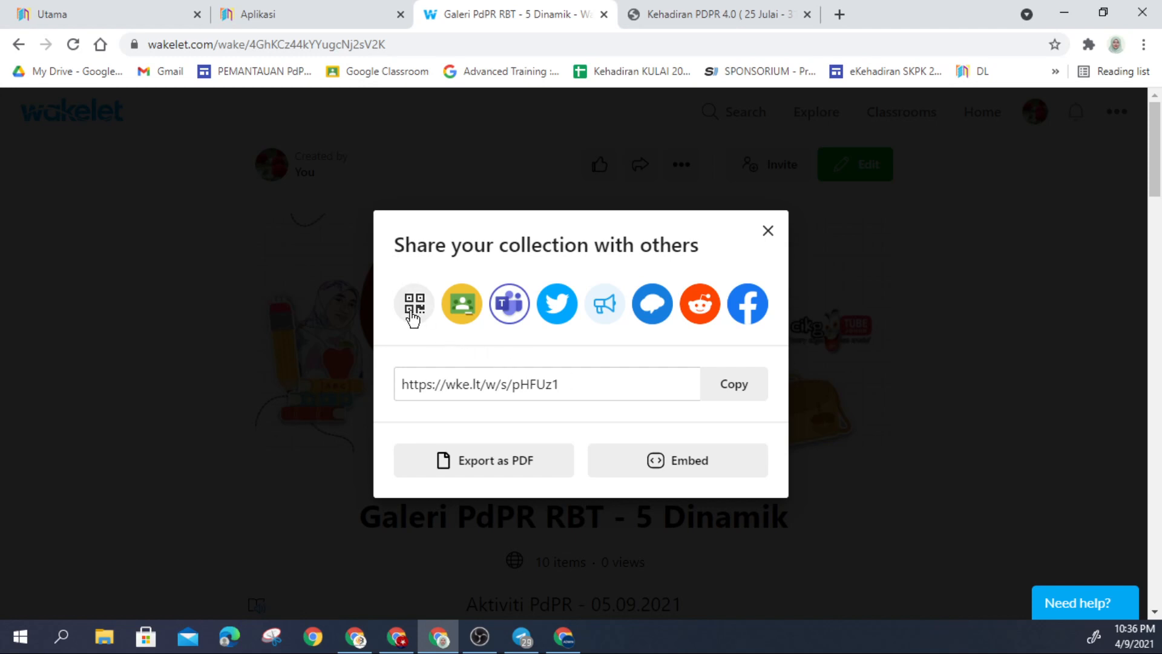
# Step: Start a Google Classroom share to class RBT 5 Dinamik, then cancel it without posting
pyautogui.click(466, 312)
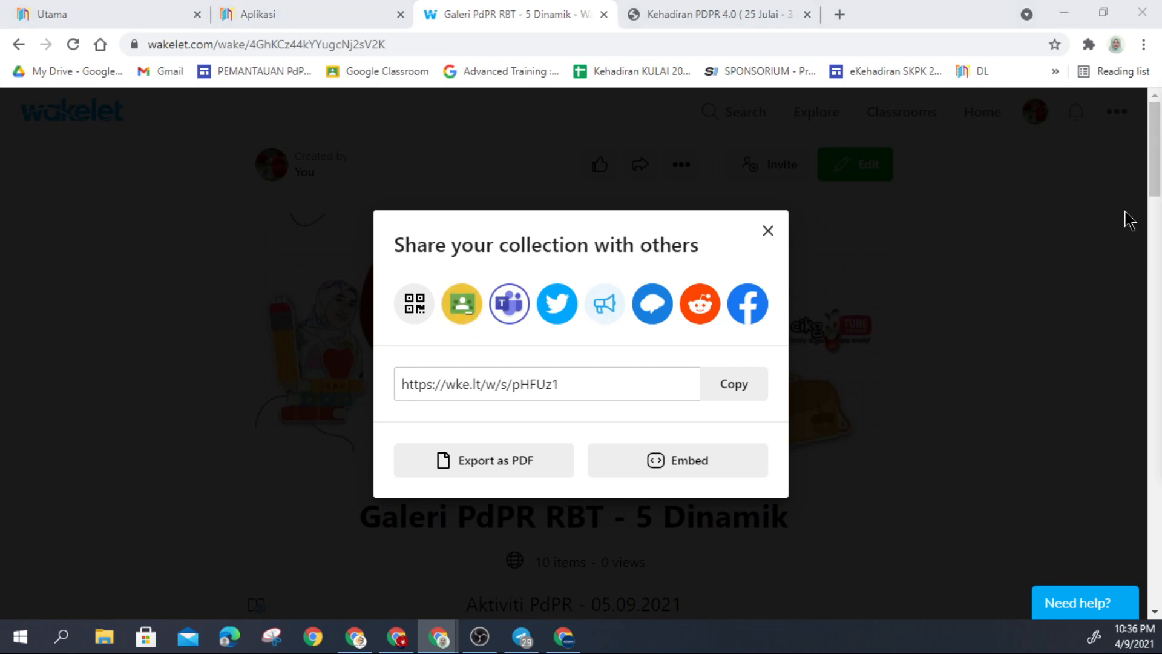
pyautogui.moveTo(872, 194); pyautogui.dragTo(391, 164)
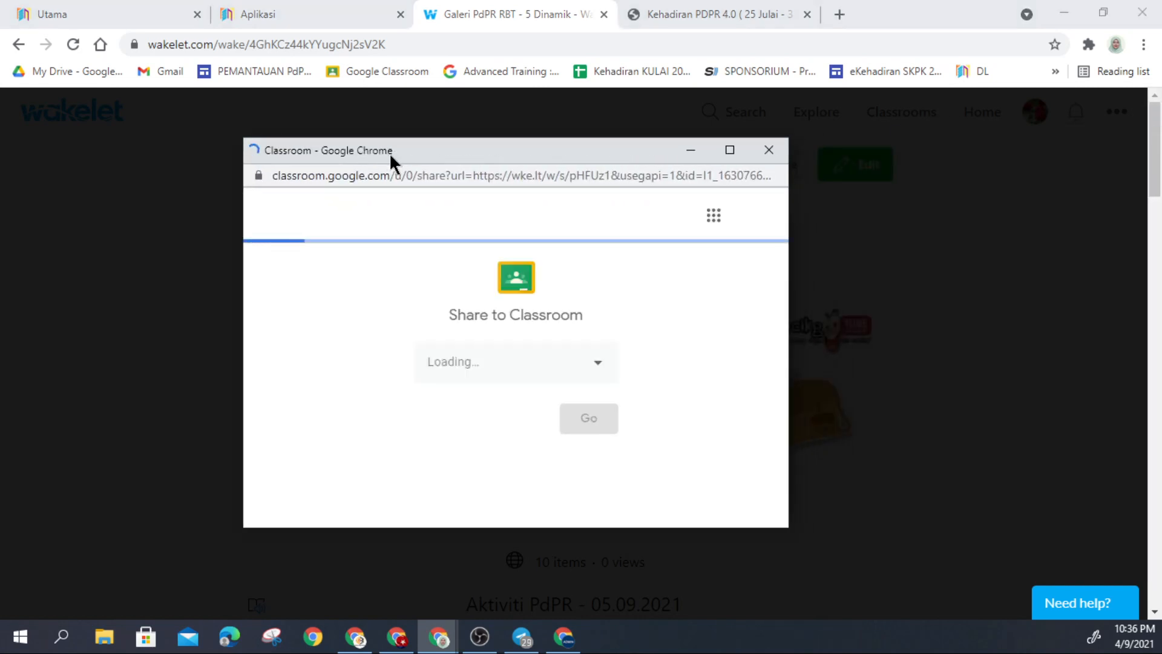
pyautogui.click(600, 366)
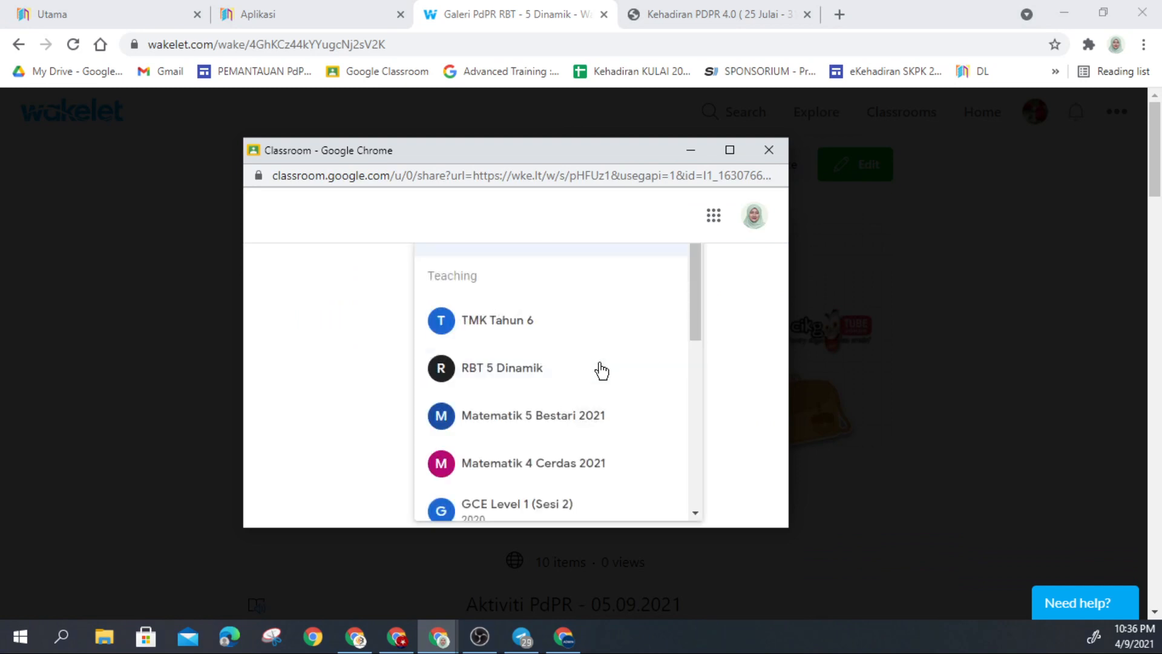
pyautogui.click(515, 373)
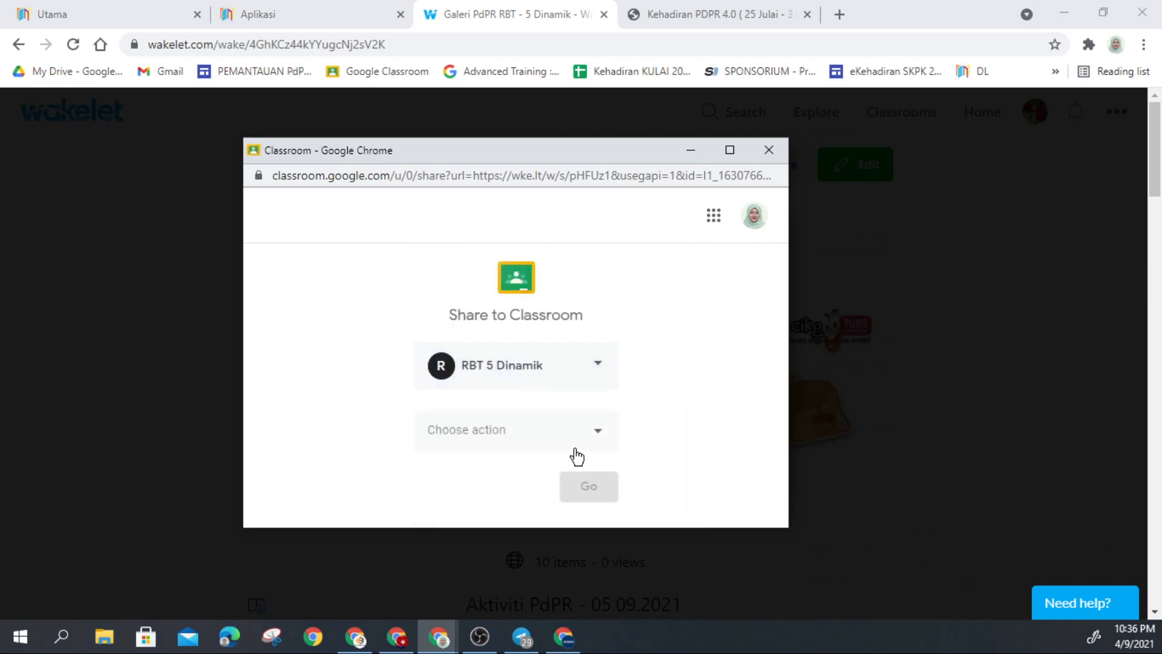
pyautogui.click(548, 435)
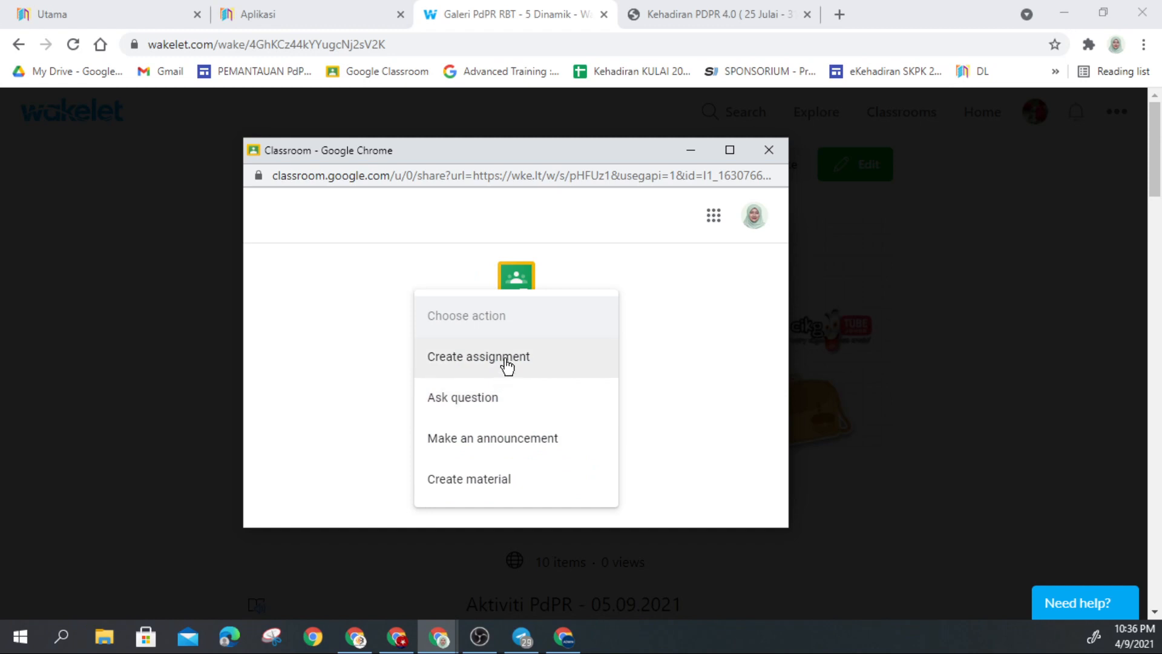
pyautogui.click(768, 159)
pyautogui.click(767, 229)
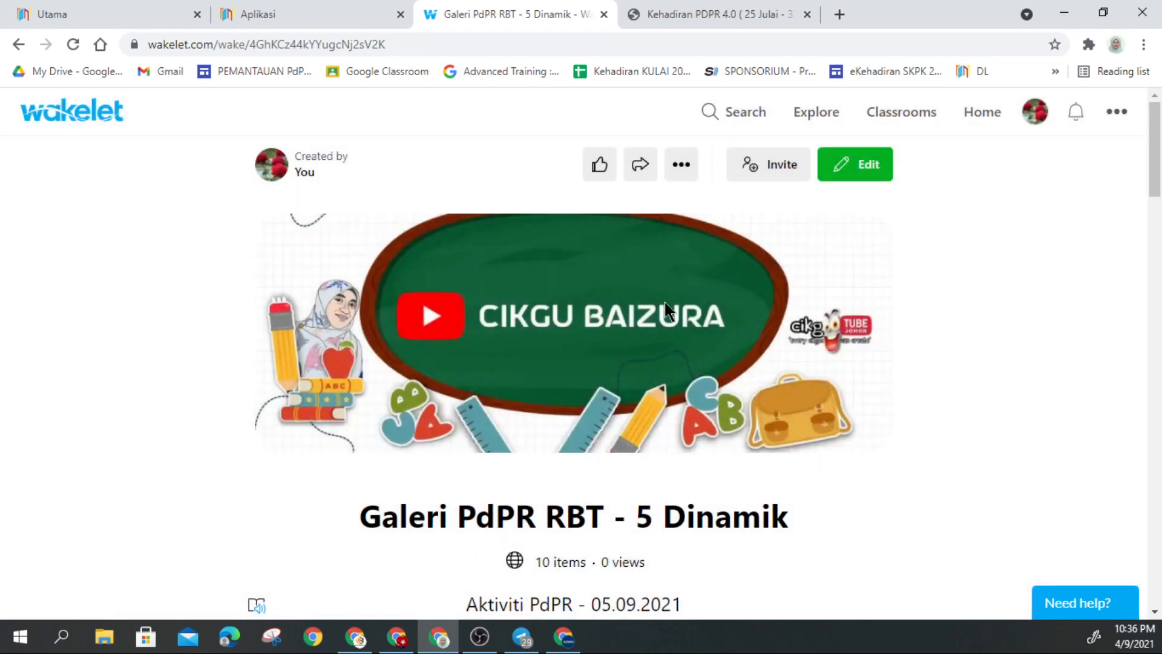
# Step: Copy the collection's share link from its sharing options
pyautogui.click(677, 173)
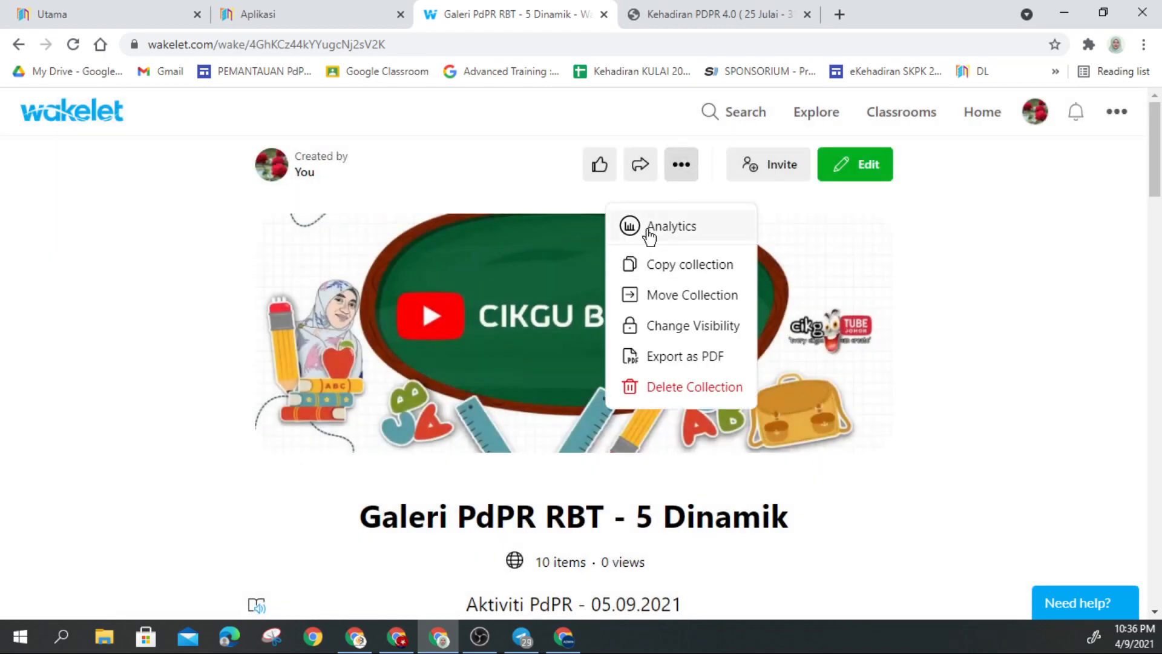
pyautogui.click(640, 164)
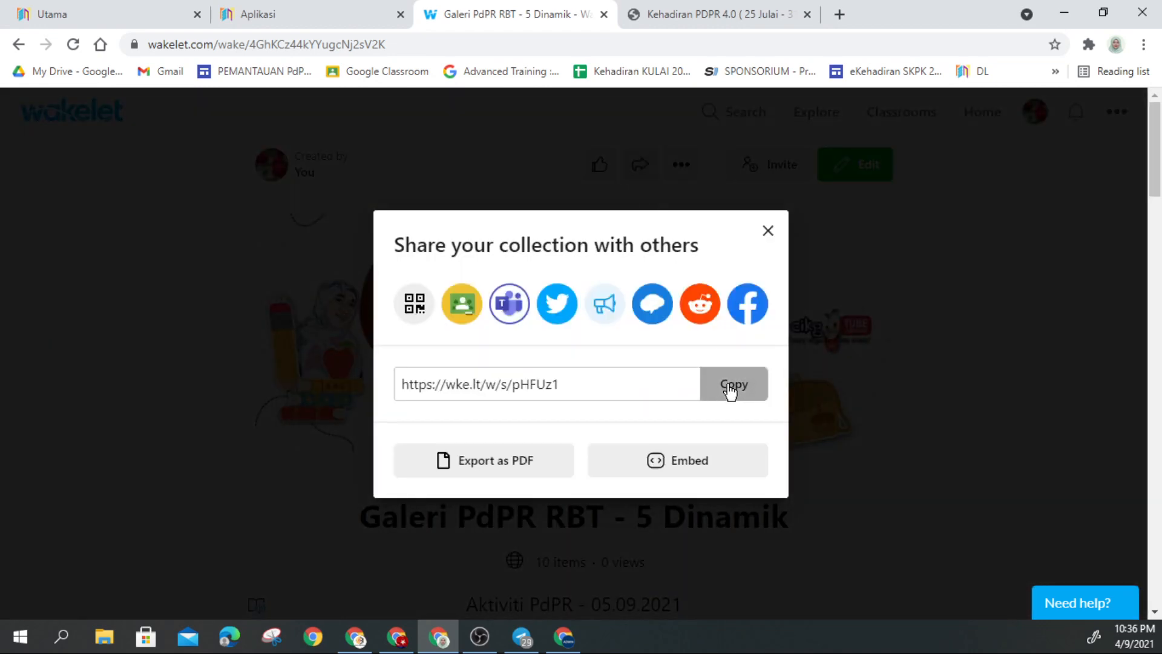
pyautogui.click(731, 387)
pyautogui.click(767, 231)
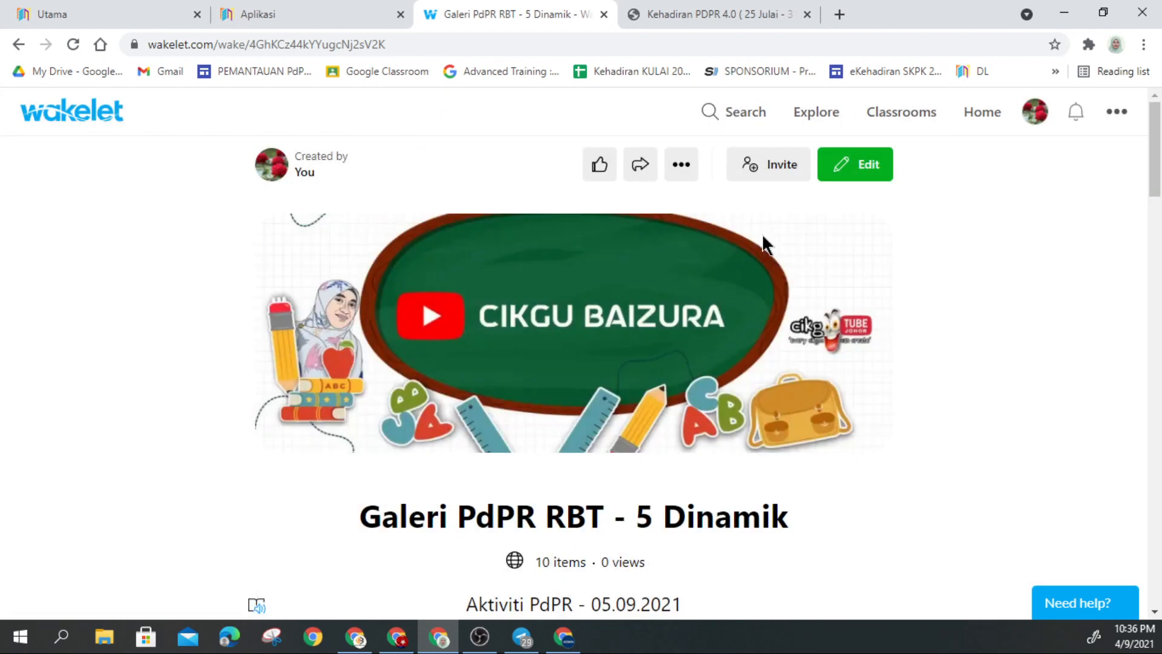
# Step: View the collection's Analytics activity, then close it
pyautogui.click(681, 165)
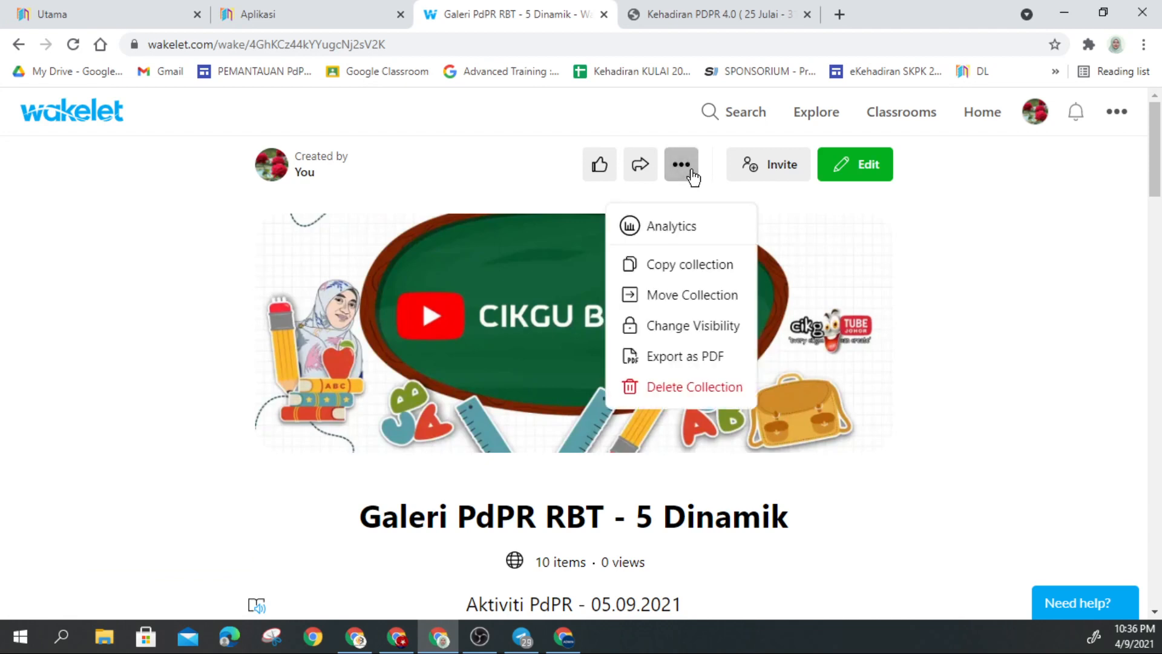
pyautogui.click(682, 231)
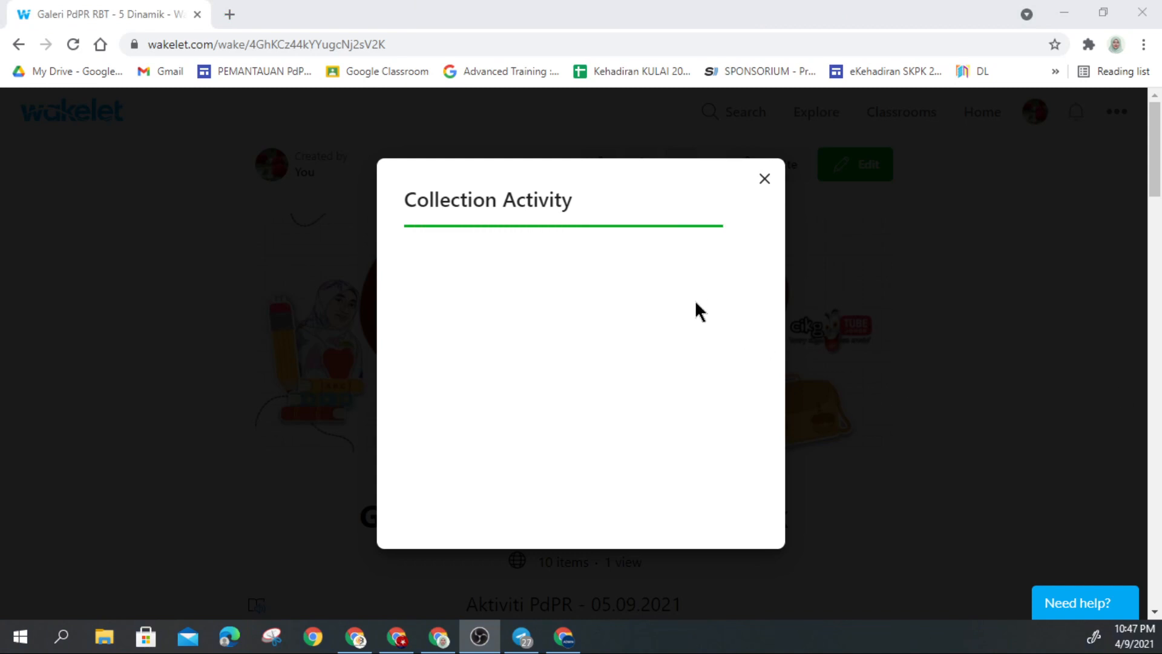
pyautogui.click(764, 181)
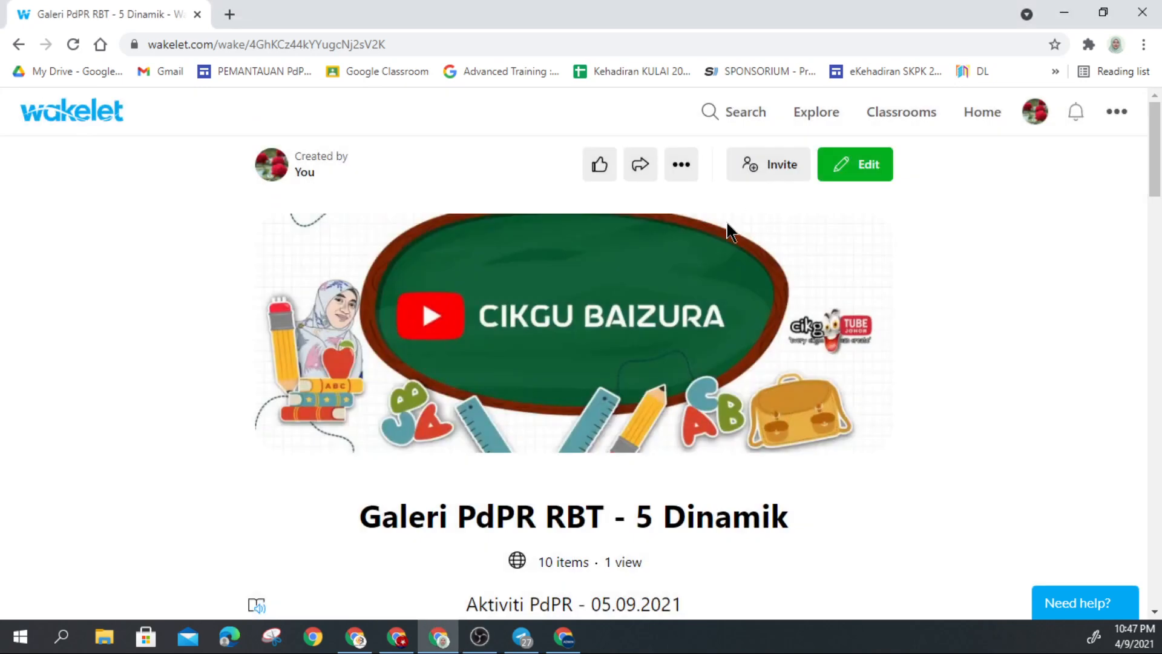
# Step: Scroll down to the RBT Tahun 4 note and launch it in Immersive Reader
pyautogui.scroll(-3, 694, 417)
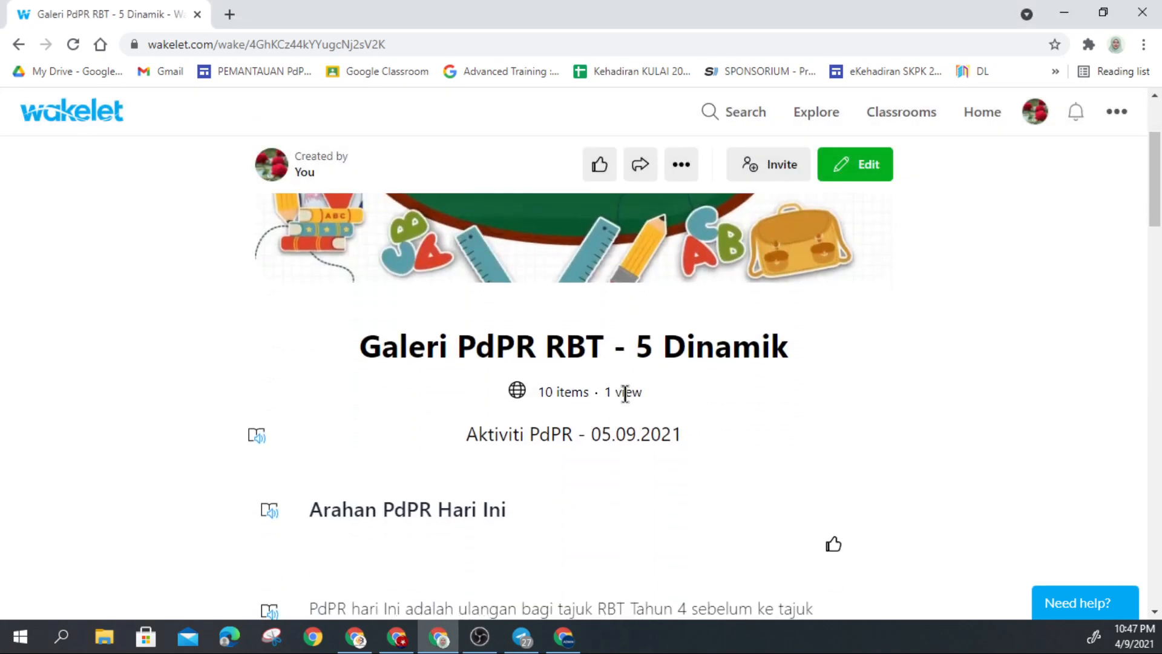
pyautogui.scroll(-2, 598, 402)
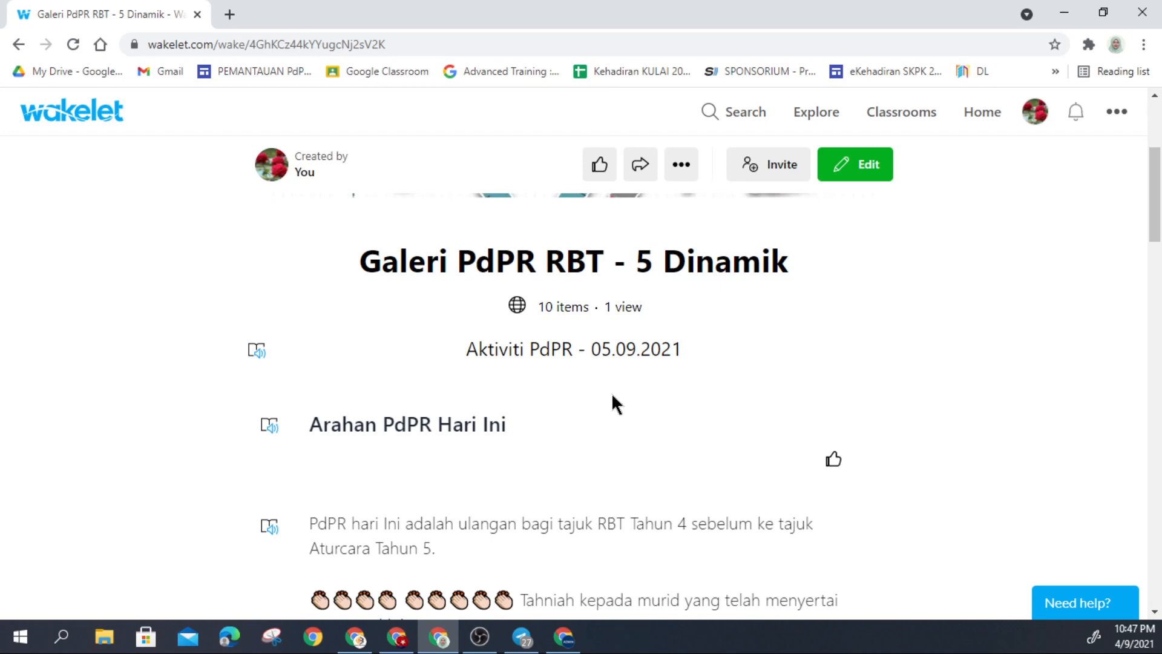
pyautogui.scroll(-3, 613, 402)
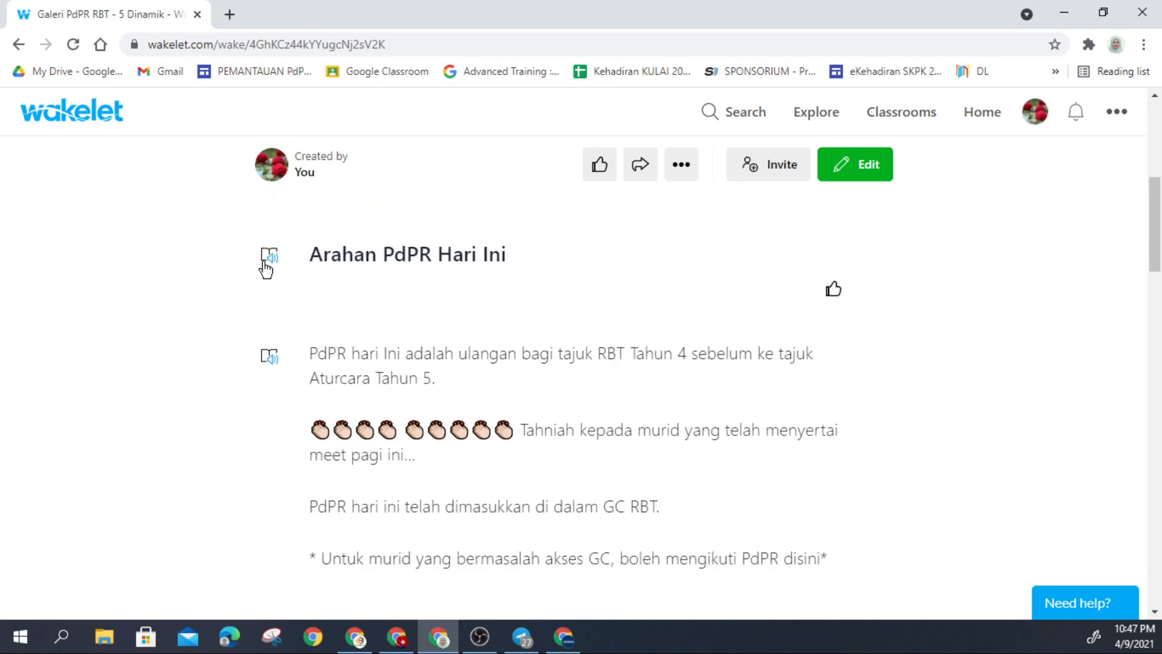
pyautogui.click(271, 362)
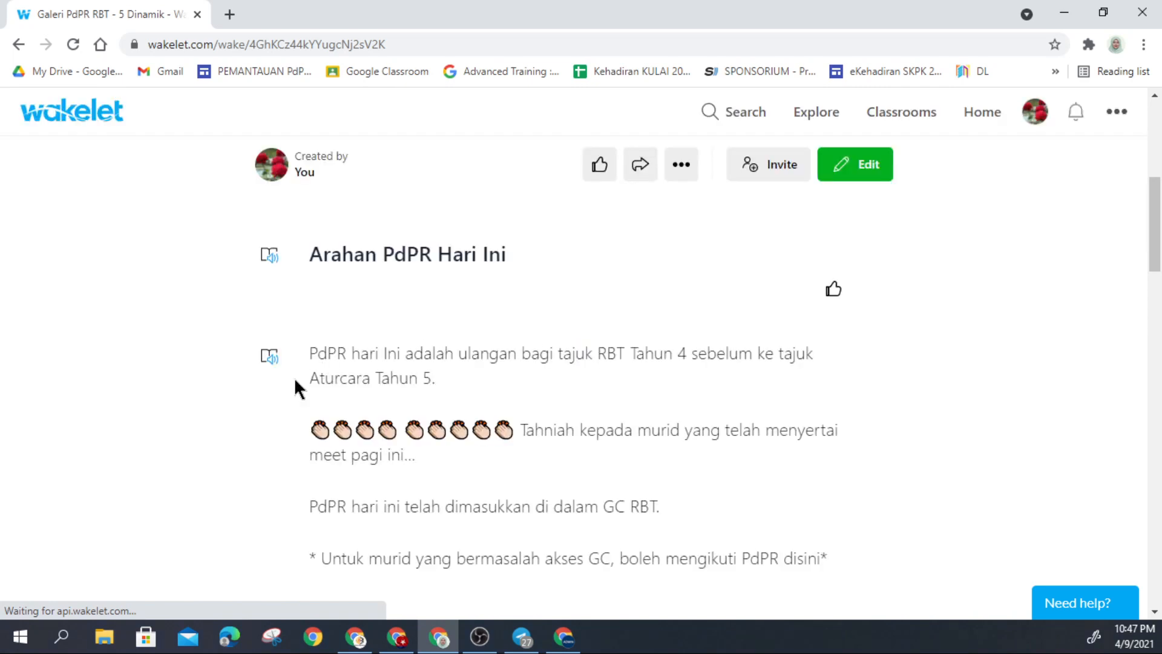
# Step: Enlarge reader text from 42 to 56 in Comic Sans, trying green then white themes
pyautogui.click(270, 357)
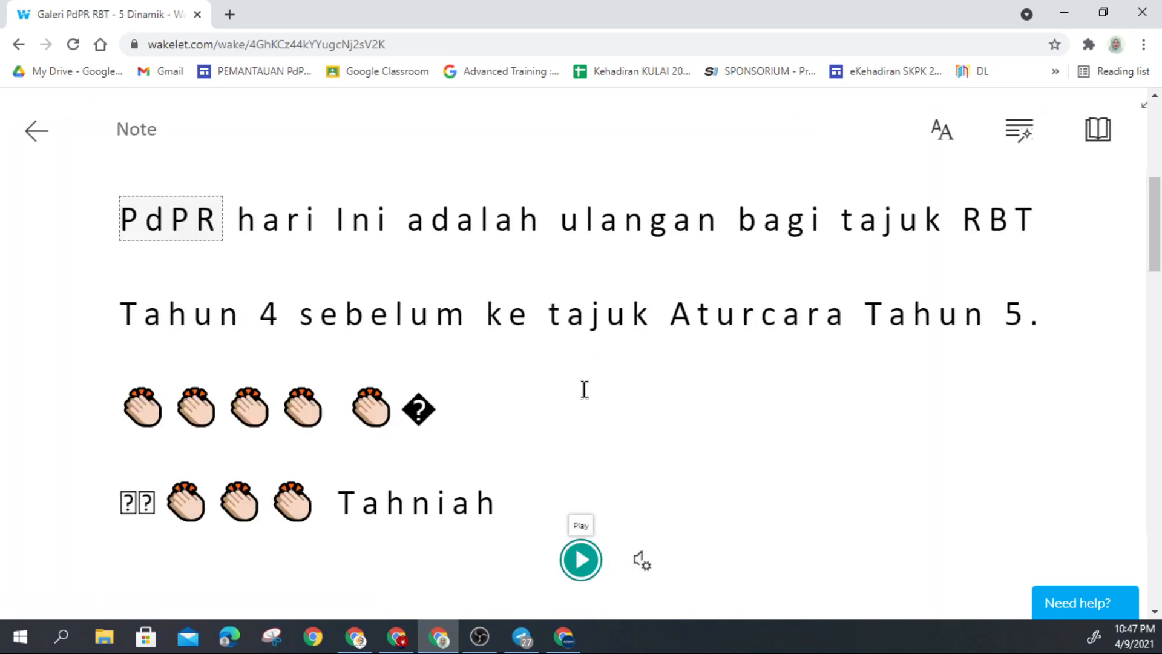
pyautogui.click(942, 144)
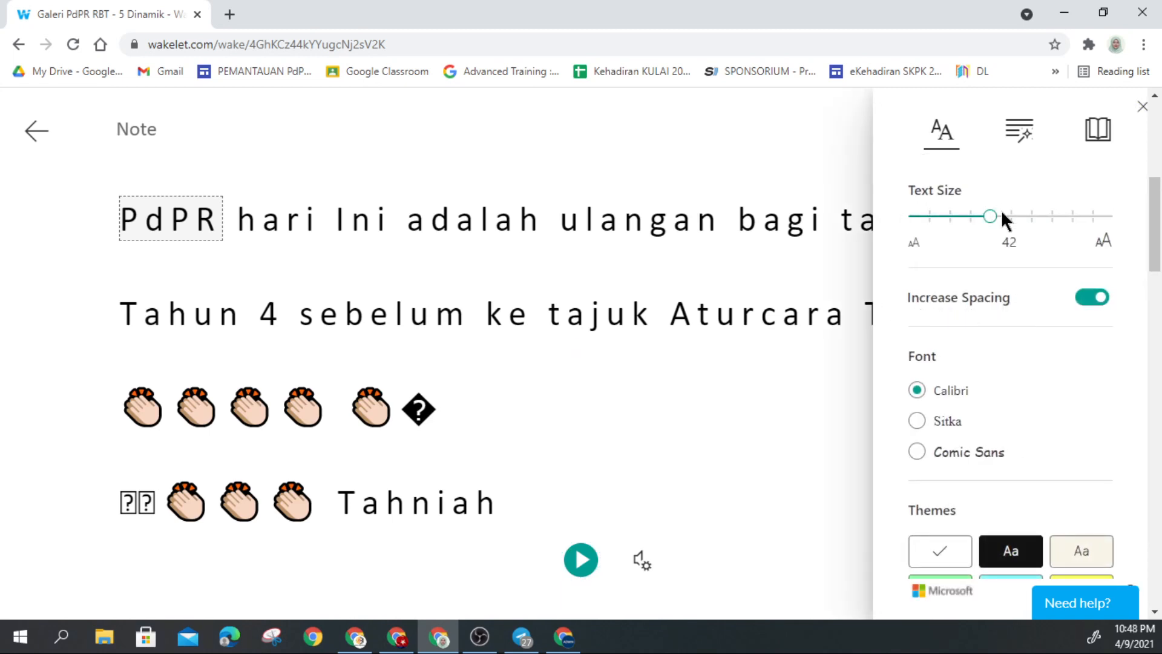
pyautogui.moveTo(995, 220); pyautogui.dragTo(1003, 219)
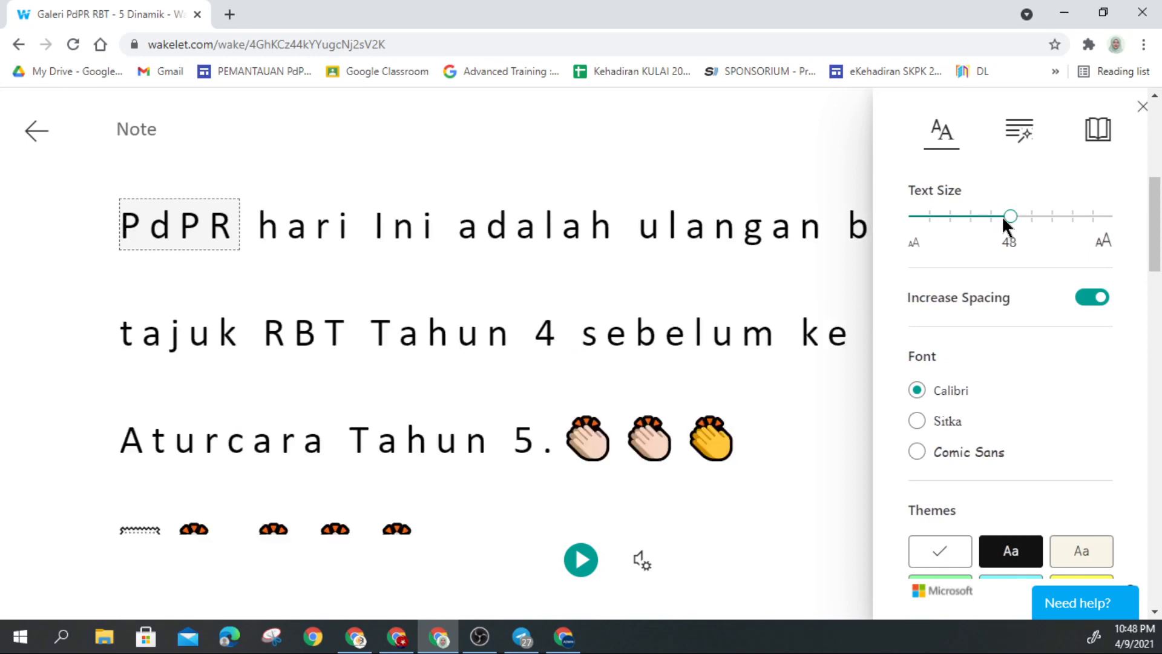
pyautogui.moveTo(1001, 215)
pyautogui.mouseDown()
pyautogui.moveTo(1021, 216)
pyautogui.moveTo(1000, 218)
pyautogui.mouseUp()
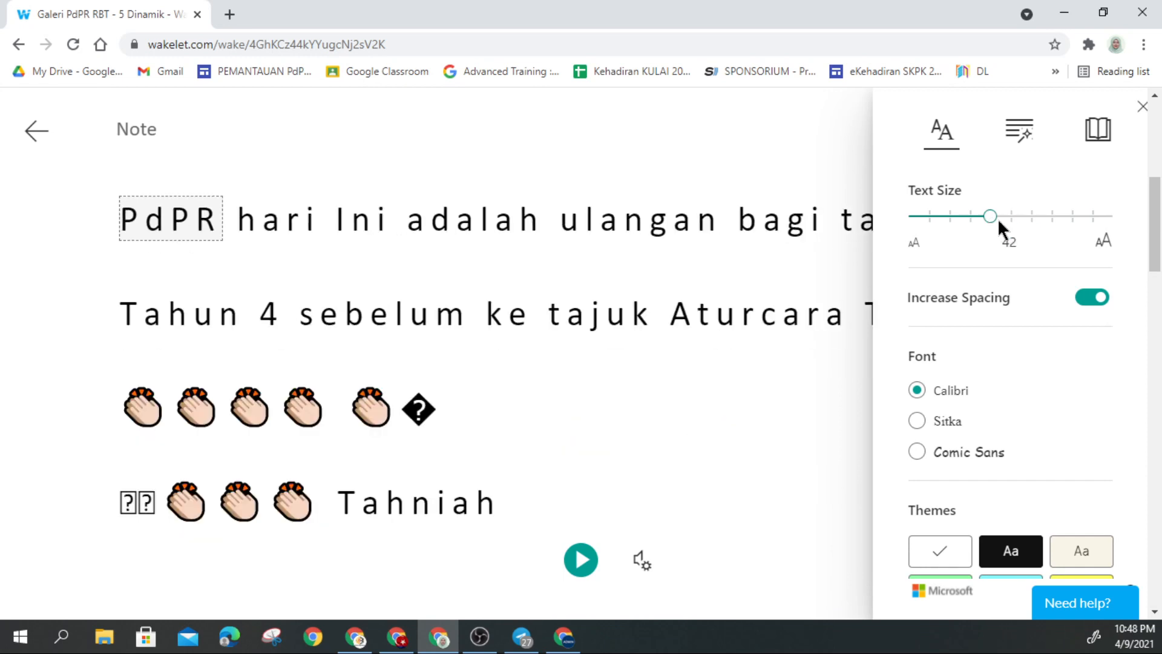
pyautogui.click(955, 460)
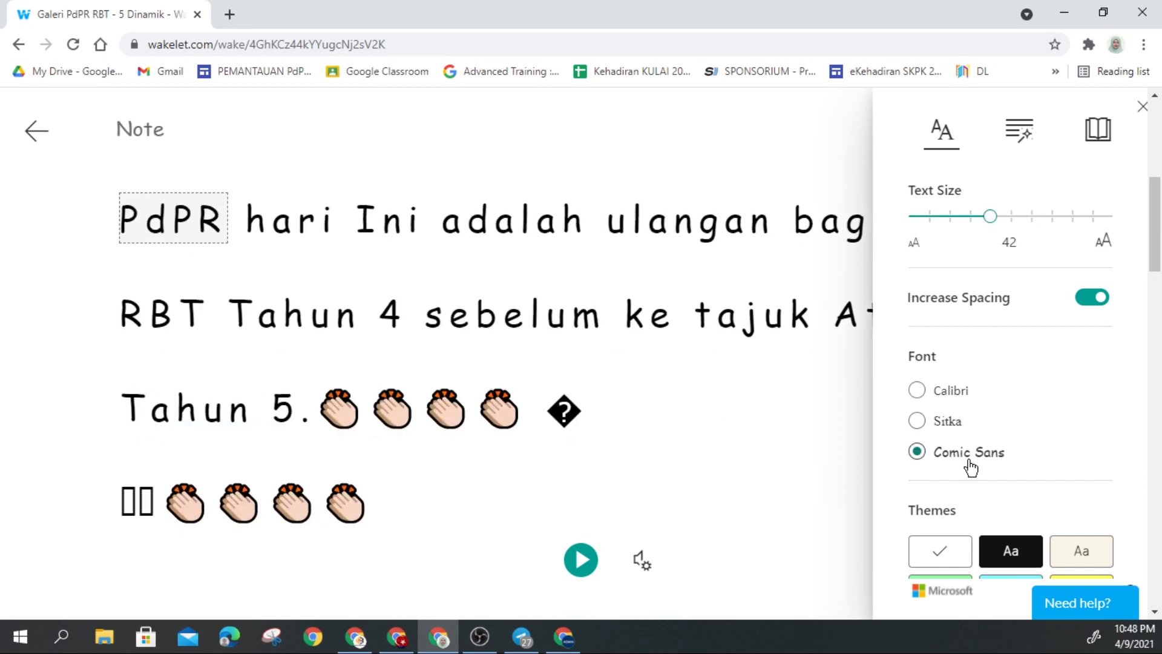
pyautogui.scroll(-1, 981, 478)
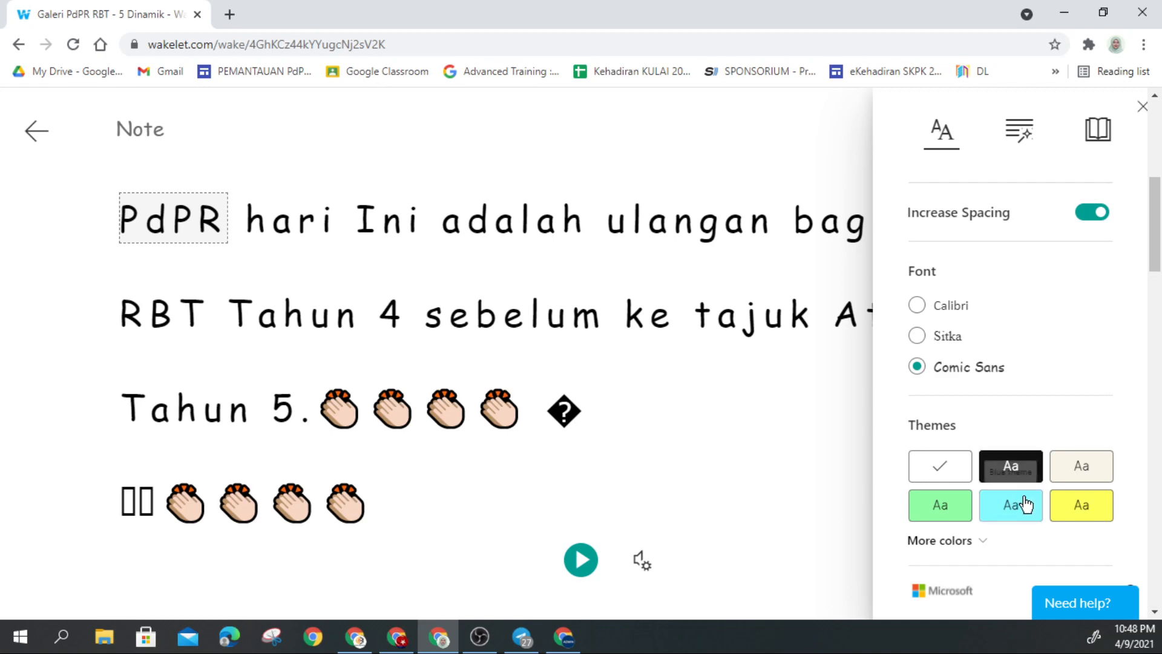
pyautogui.click(954, 518)
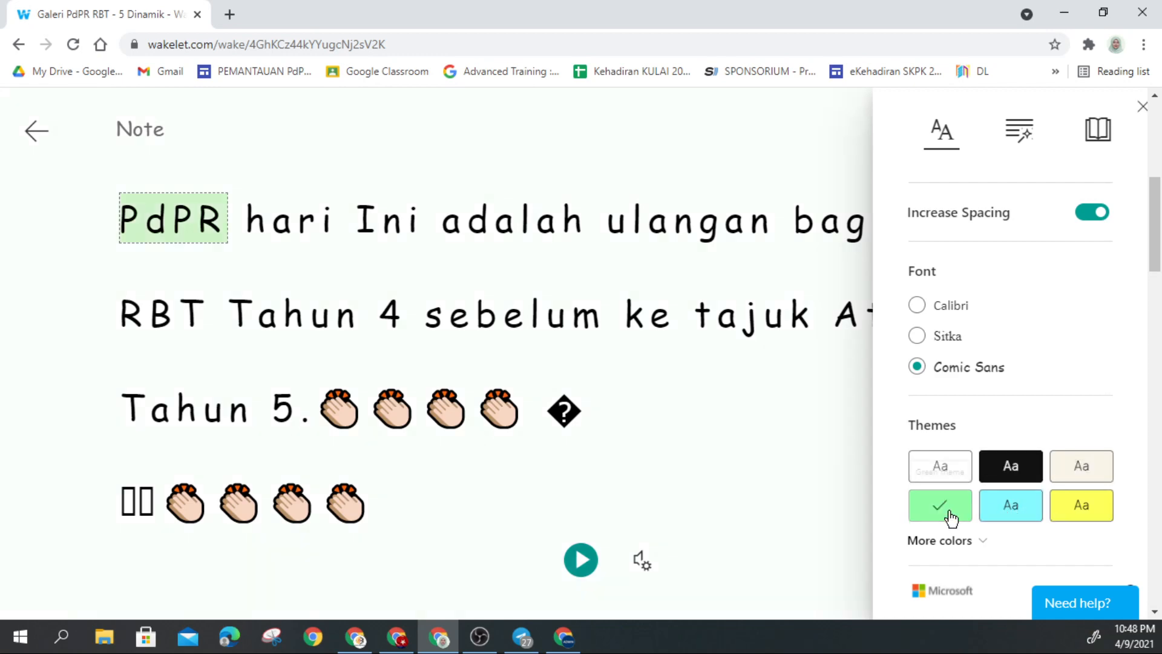
pyautogui.click(946, 475)
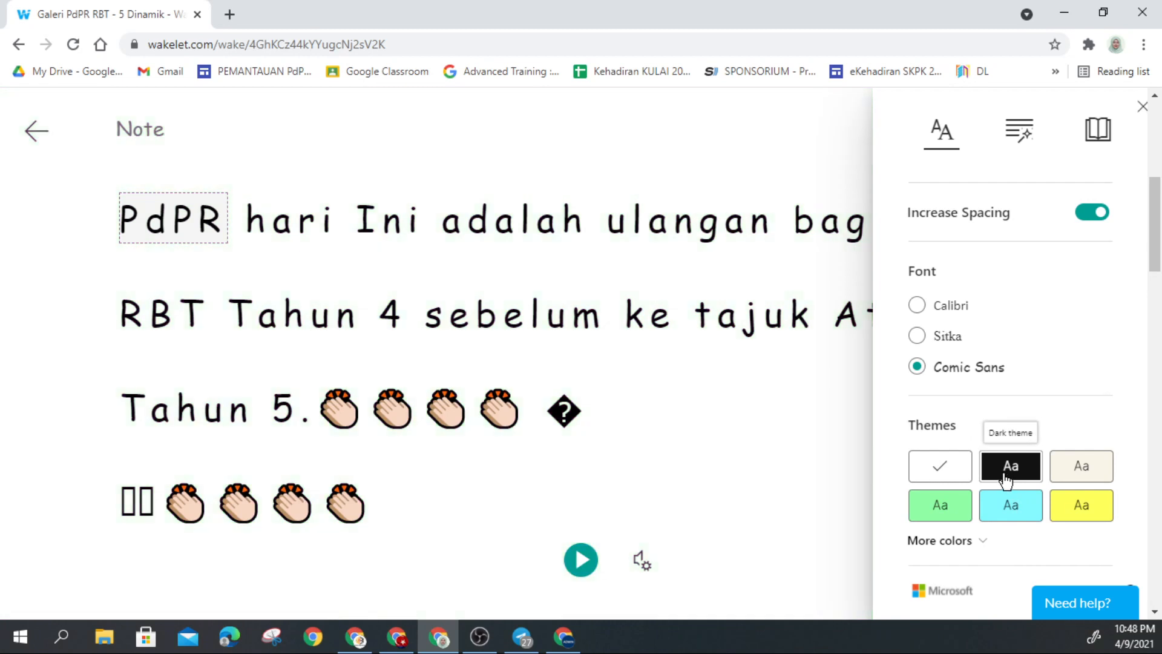
# Step: Review Grammar Options and Reading Preferences, browse translation languages unchosen, then close settings
pyautogui.click(1022, 133)
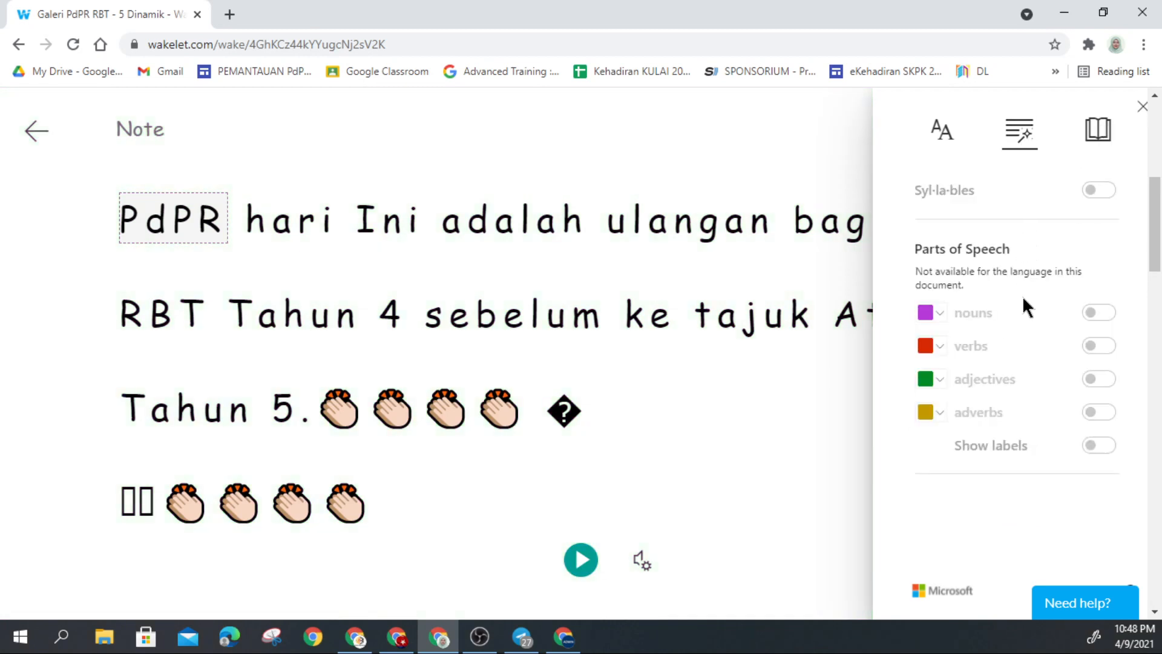
pyautogui.click(1096, 145)
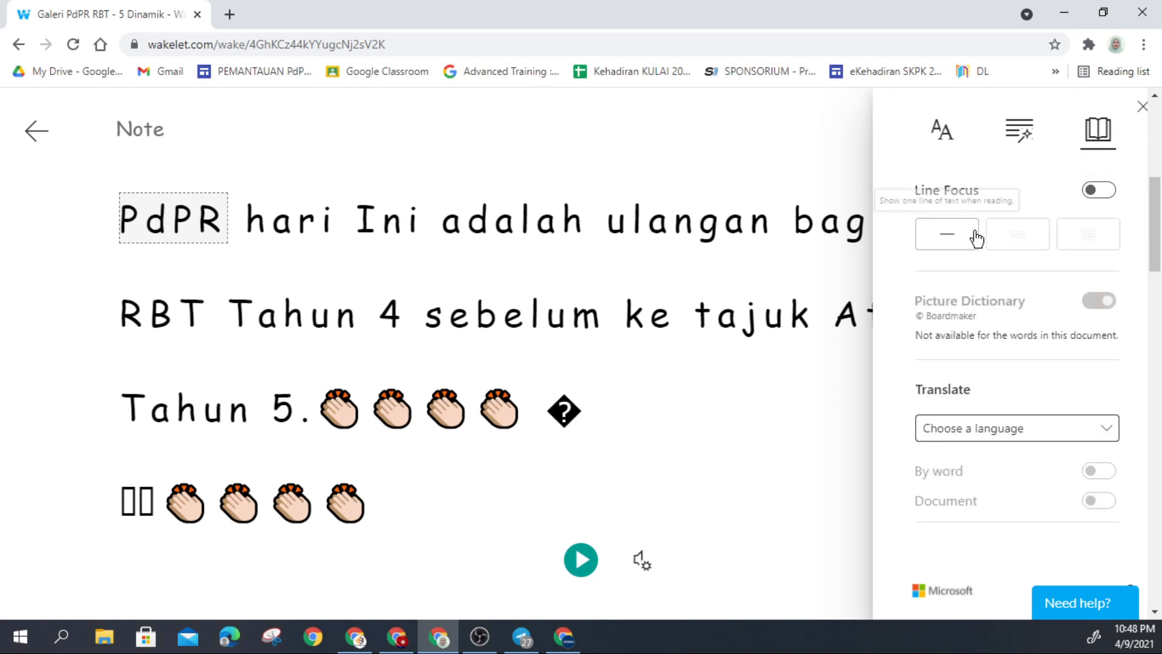
pyautogui.click(1084, 437)
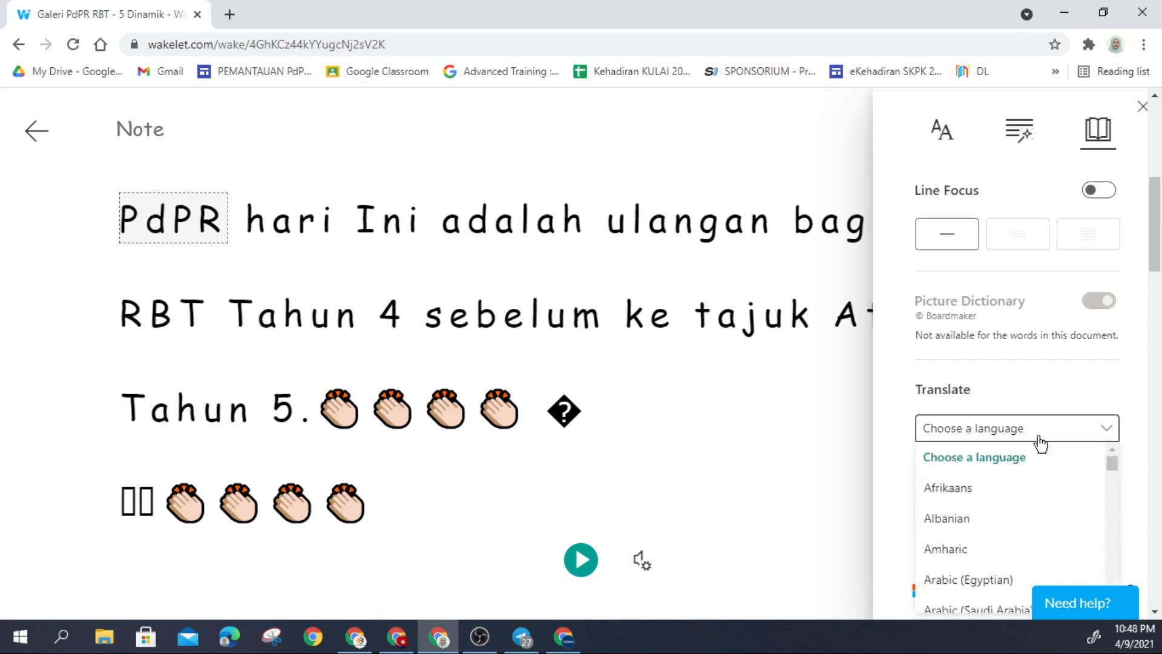
pyautogui.scroll(-3, 1051, 454)
pyautogui.click(1044, 392)
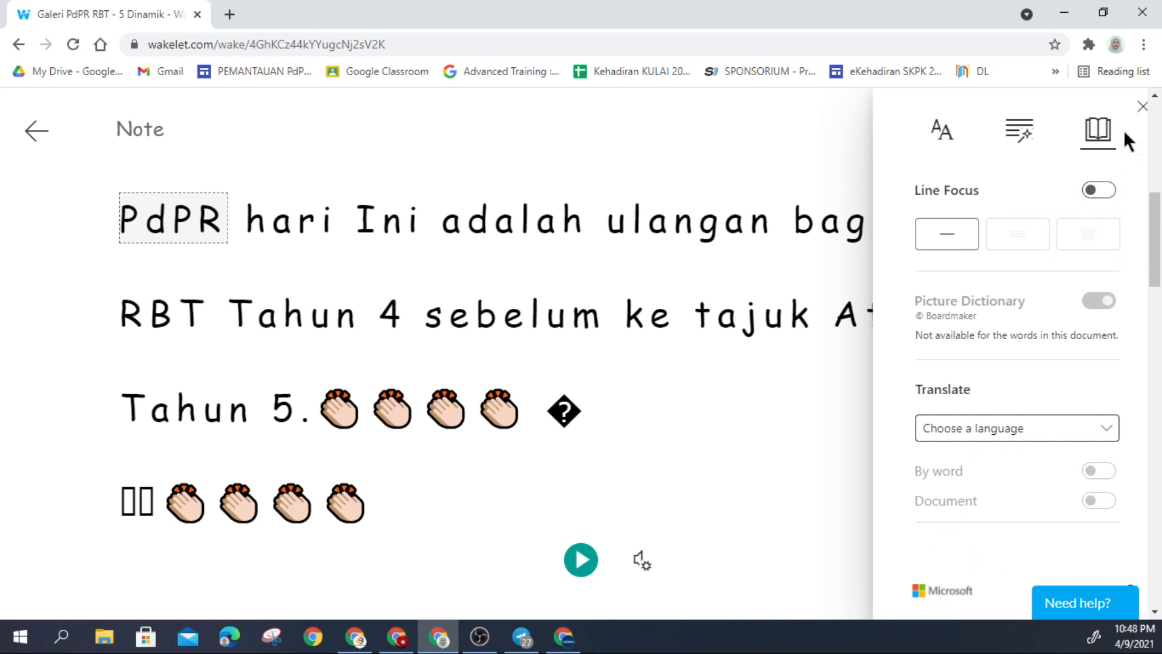
pyautogui.click(1139, 110)
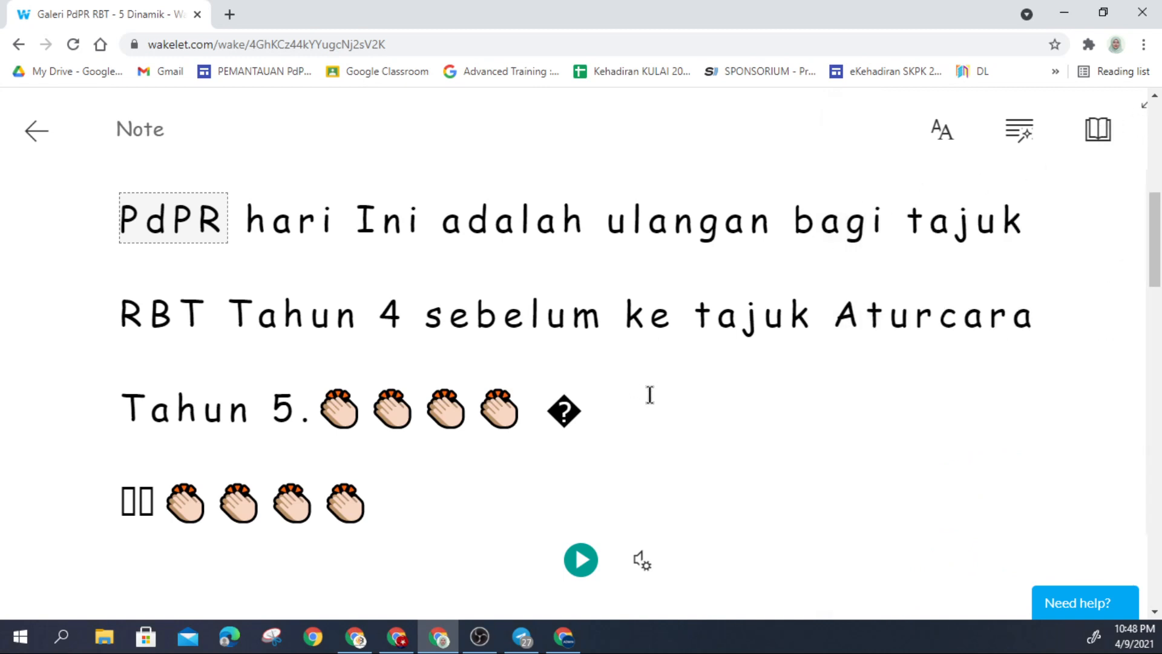
pyautogui.click(647, 563)
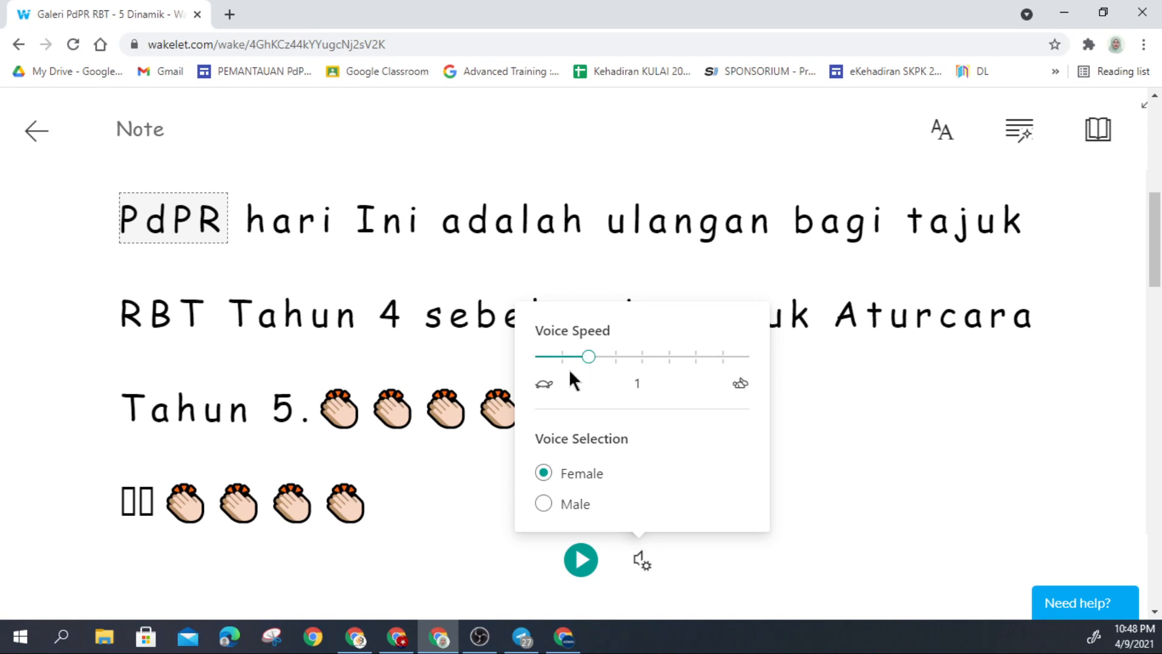
pyautogui.click(863, 448)
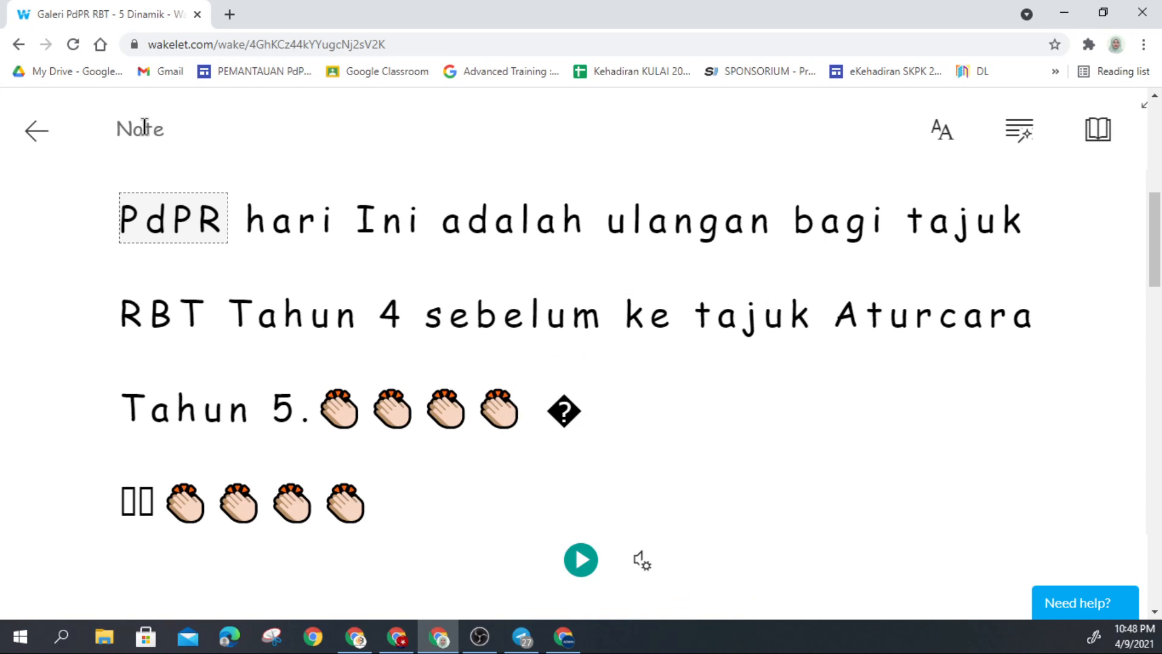
pyautogui.click(581, 562)
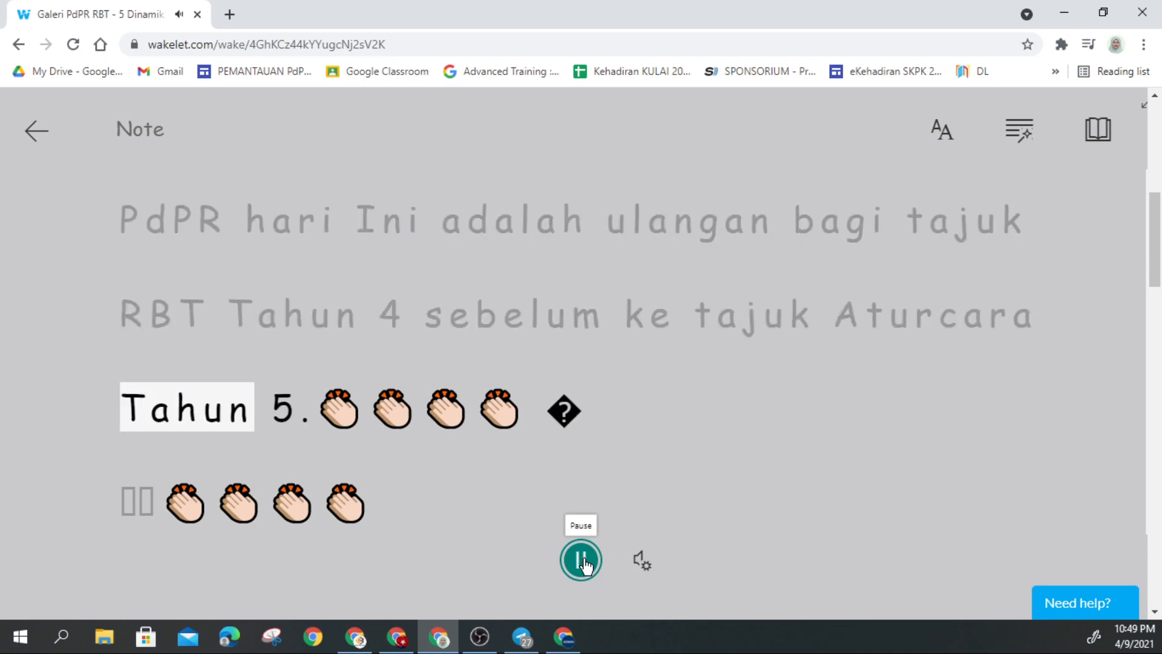
pyautogui.click(582, 560)
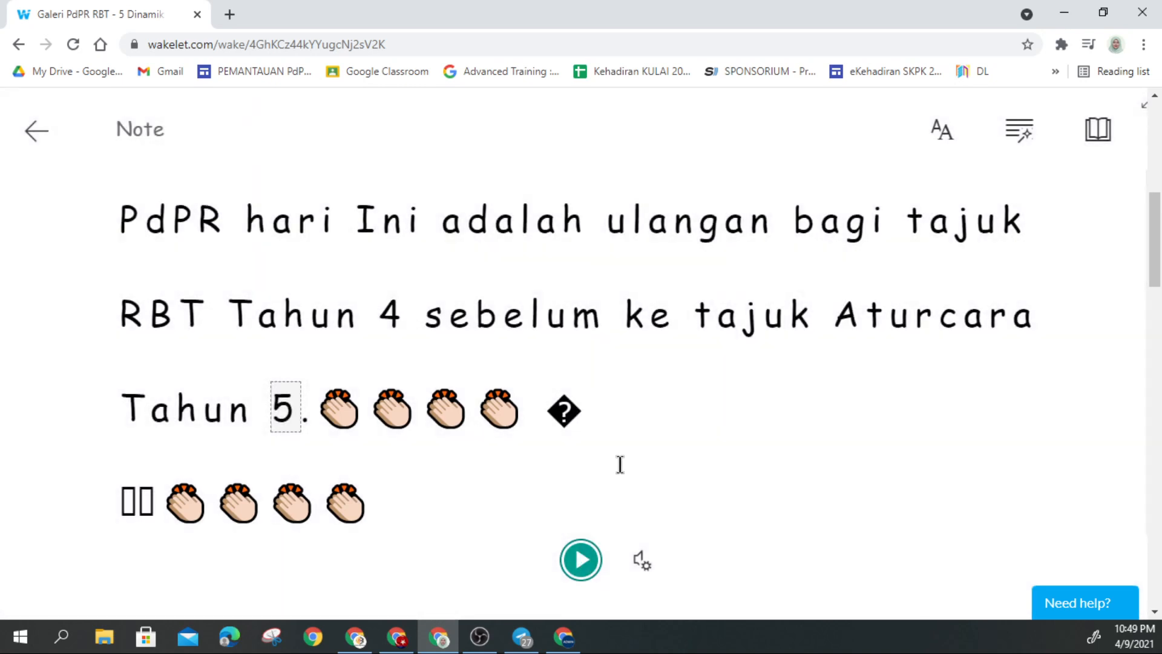
pyautogui.scroll(-8, 620, 464)
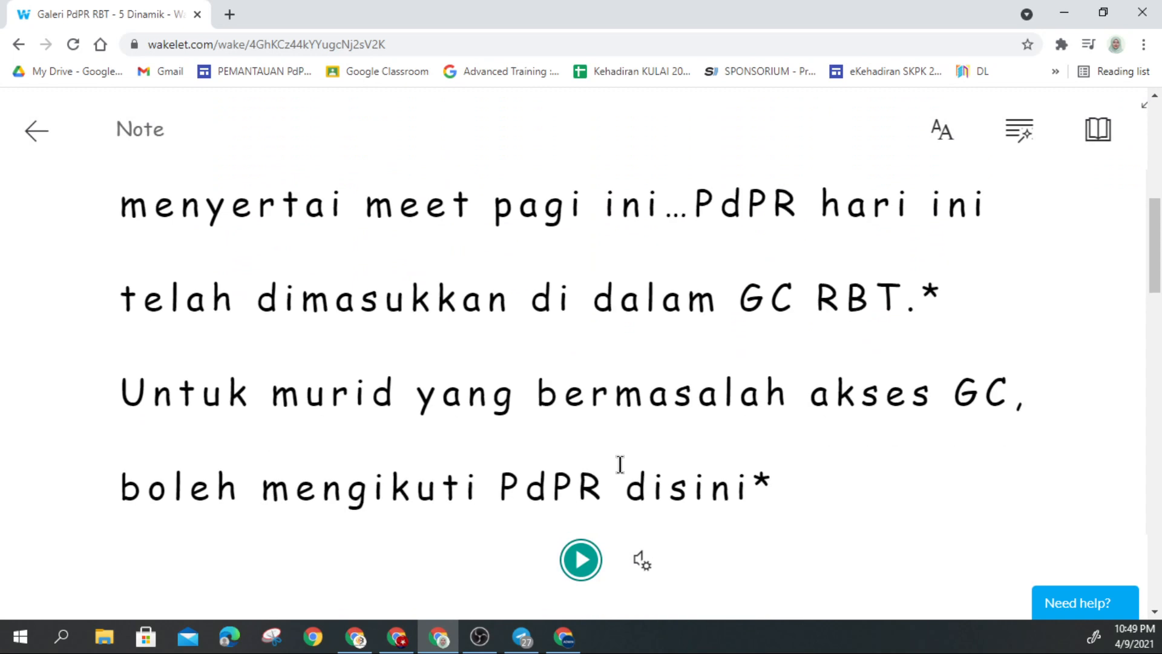
pyautogui.scroll(1, 620, 464)
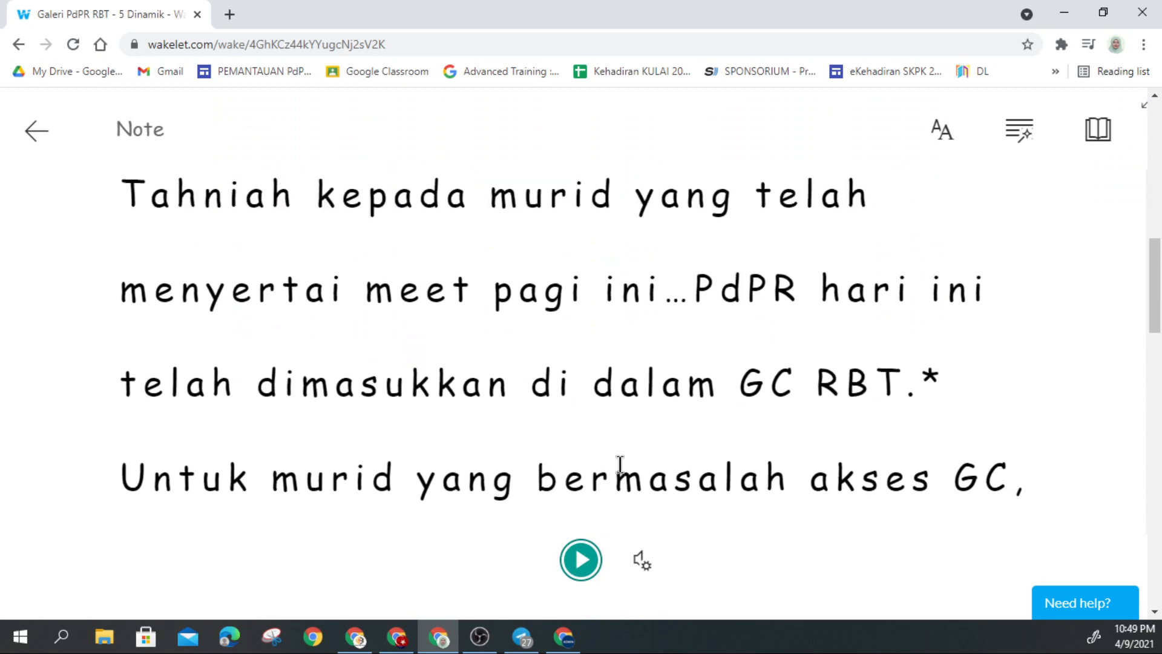
pyautogui.scroll(5, 620, 465)
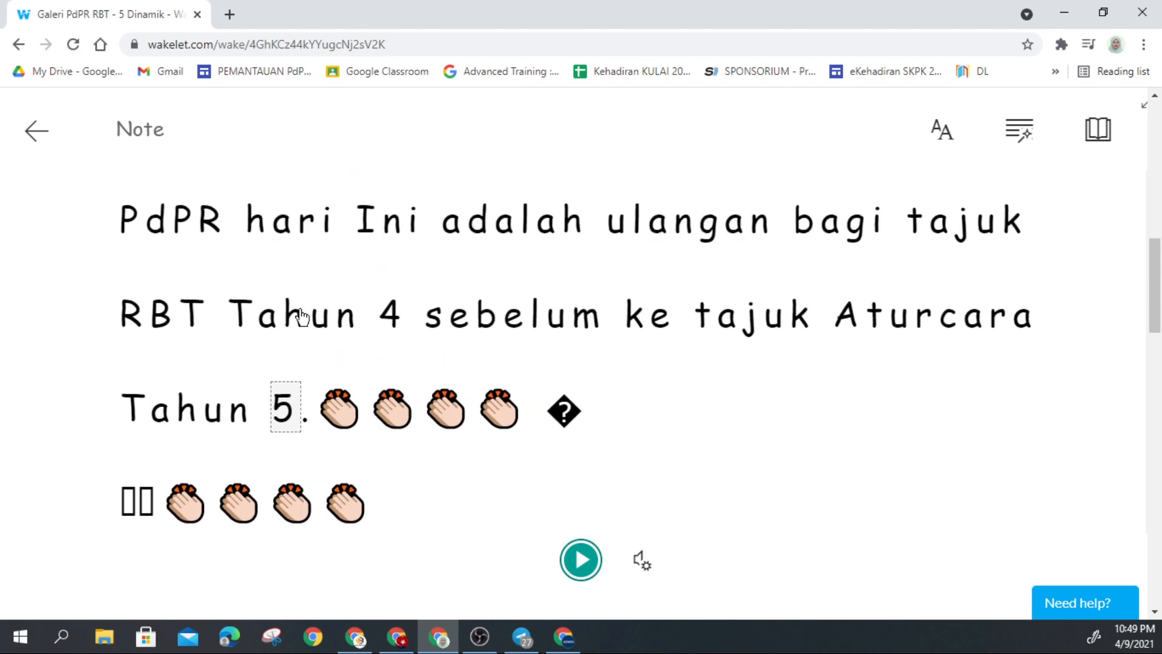
# Step: Exit Immersive Reader and go to the Wakelet home page listing the Galeri collection
pyautogui.click(35, 134)
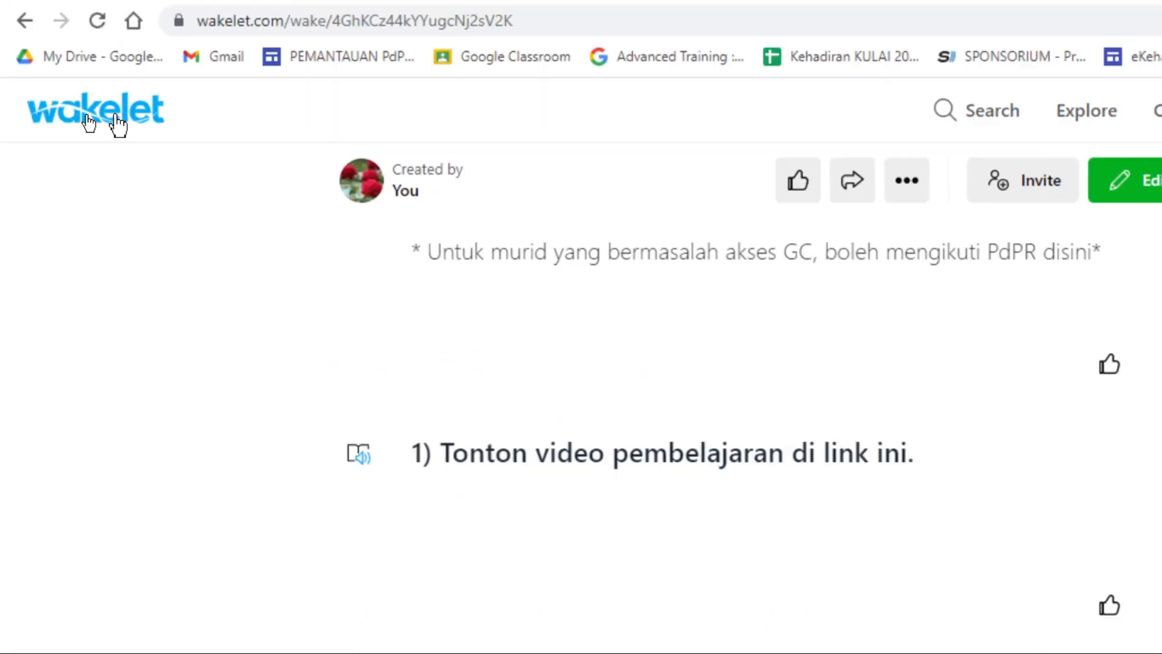
pyautogui.click(88, 123)
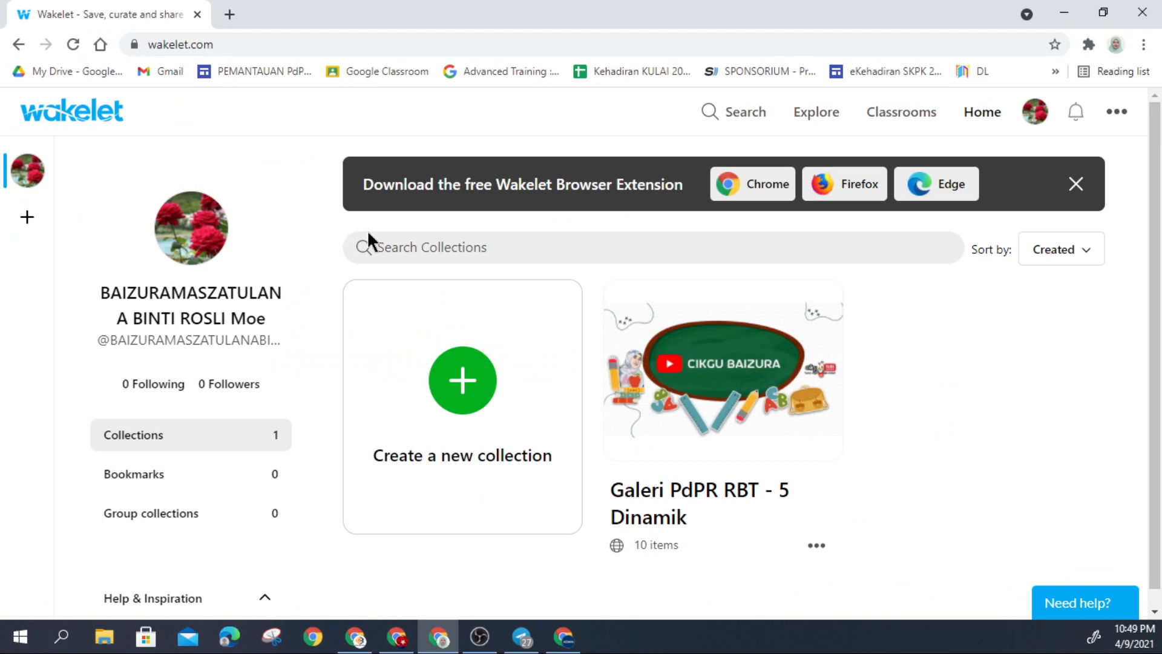
pyautogui.scroll(-1, 331, 361)
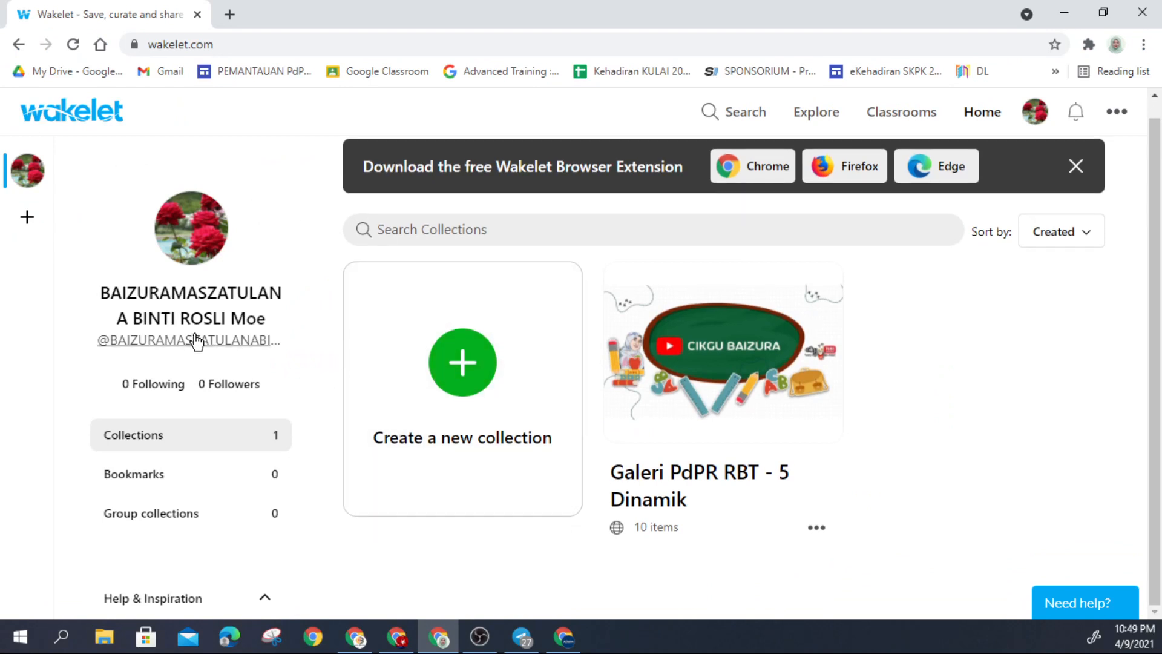